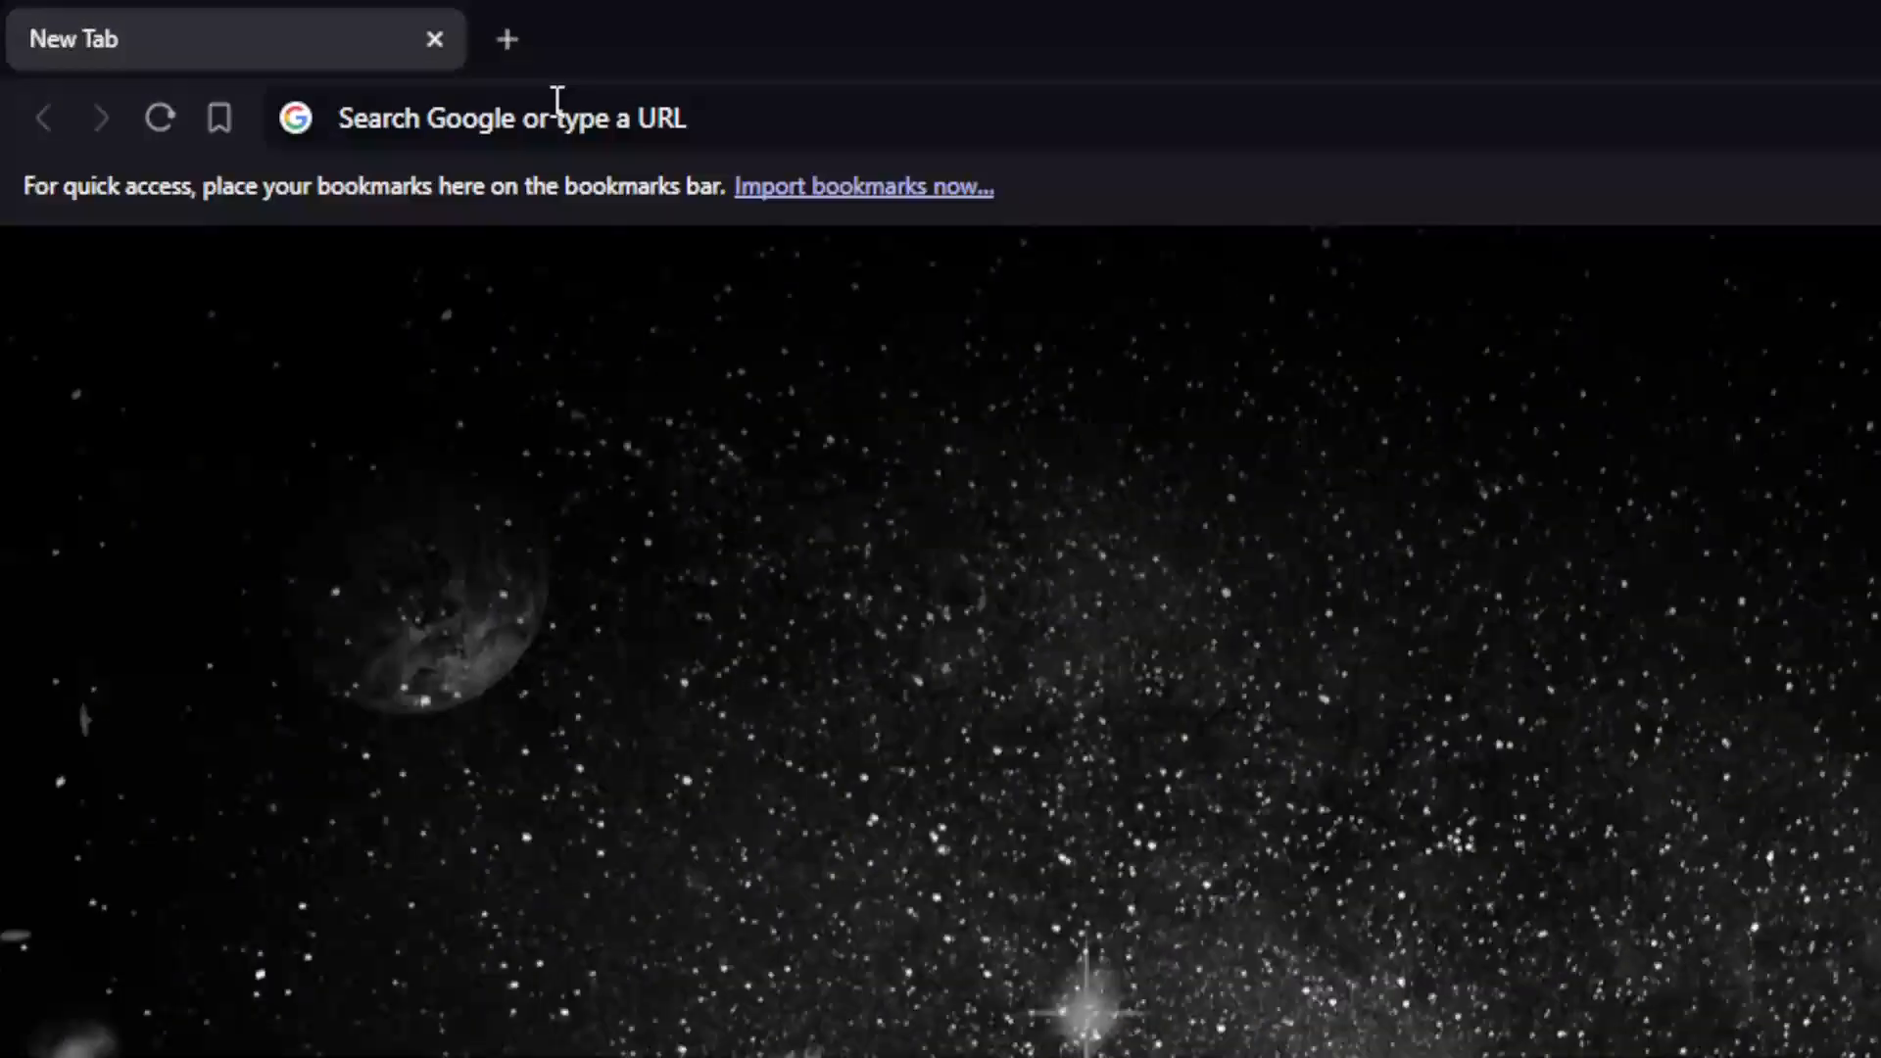
Open the printify.com website in the browser
left_click(278, 51)
type("printy")
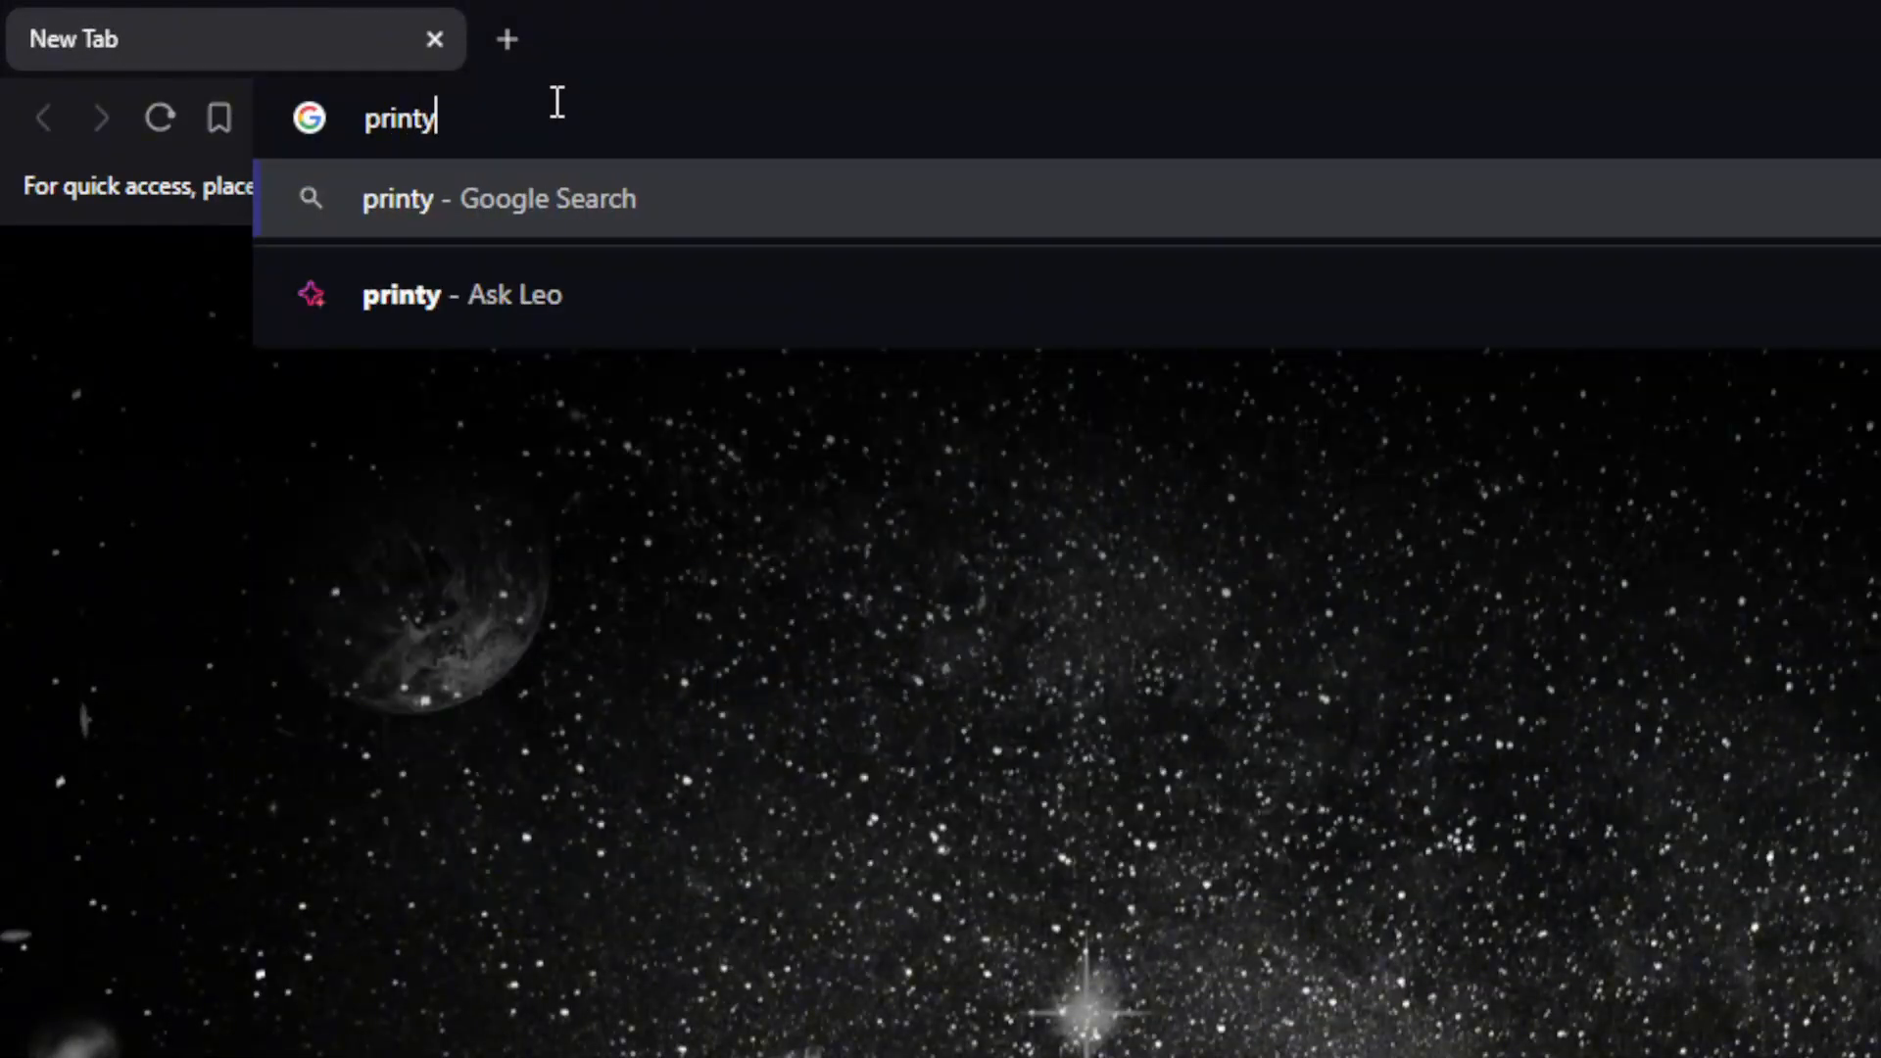
key("BackSpace")
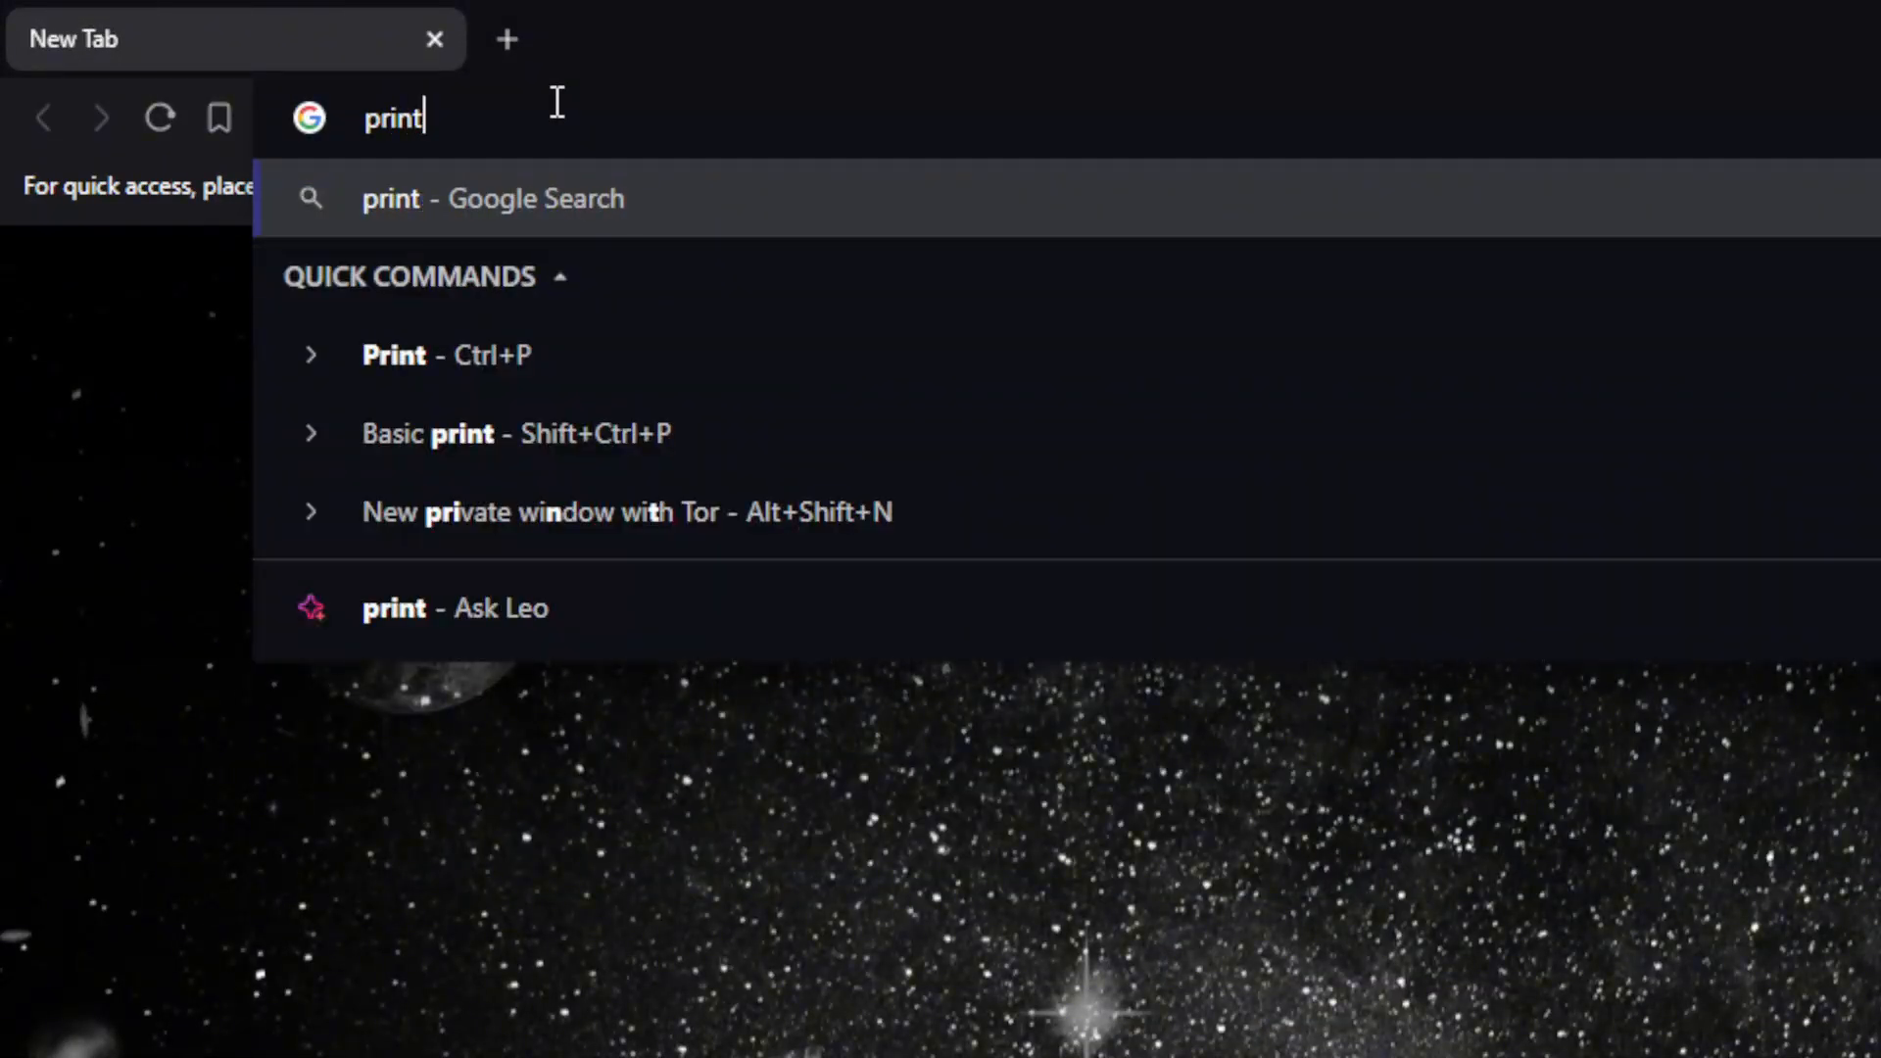
type("ifty")
key("BackSpace")
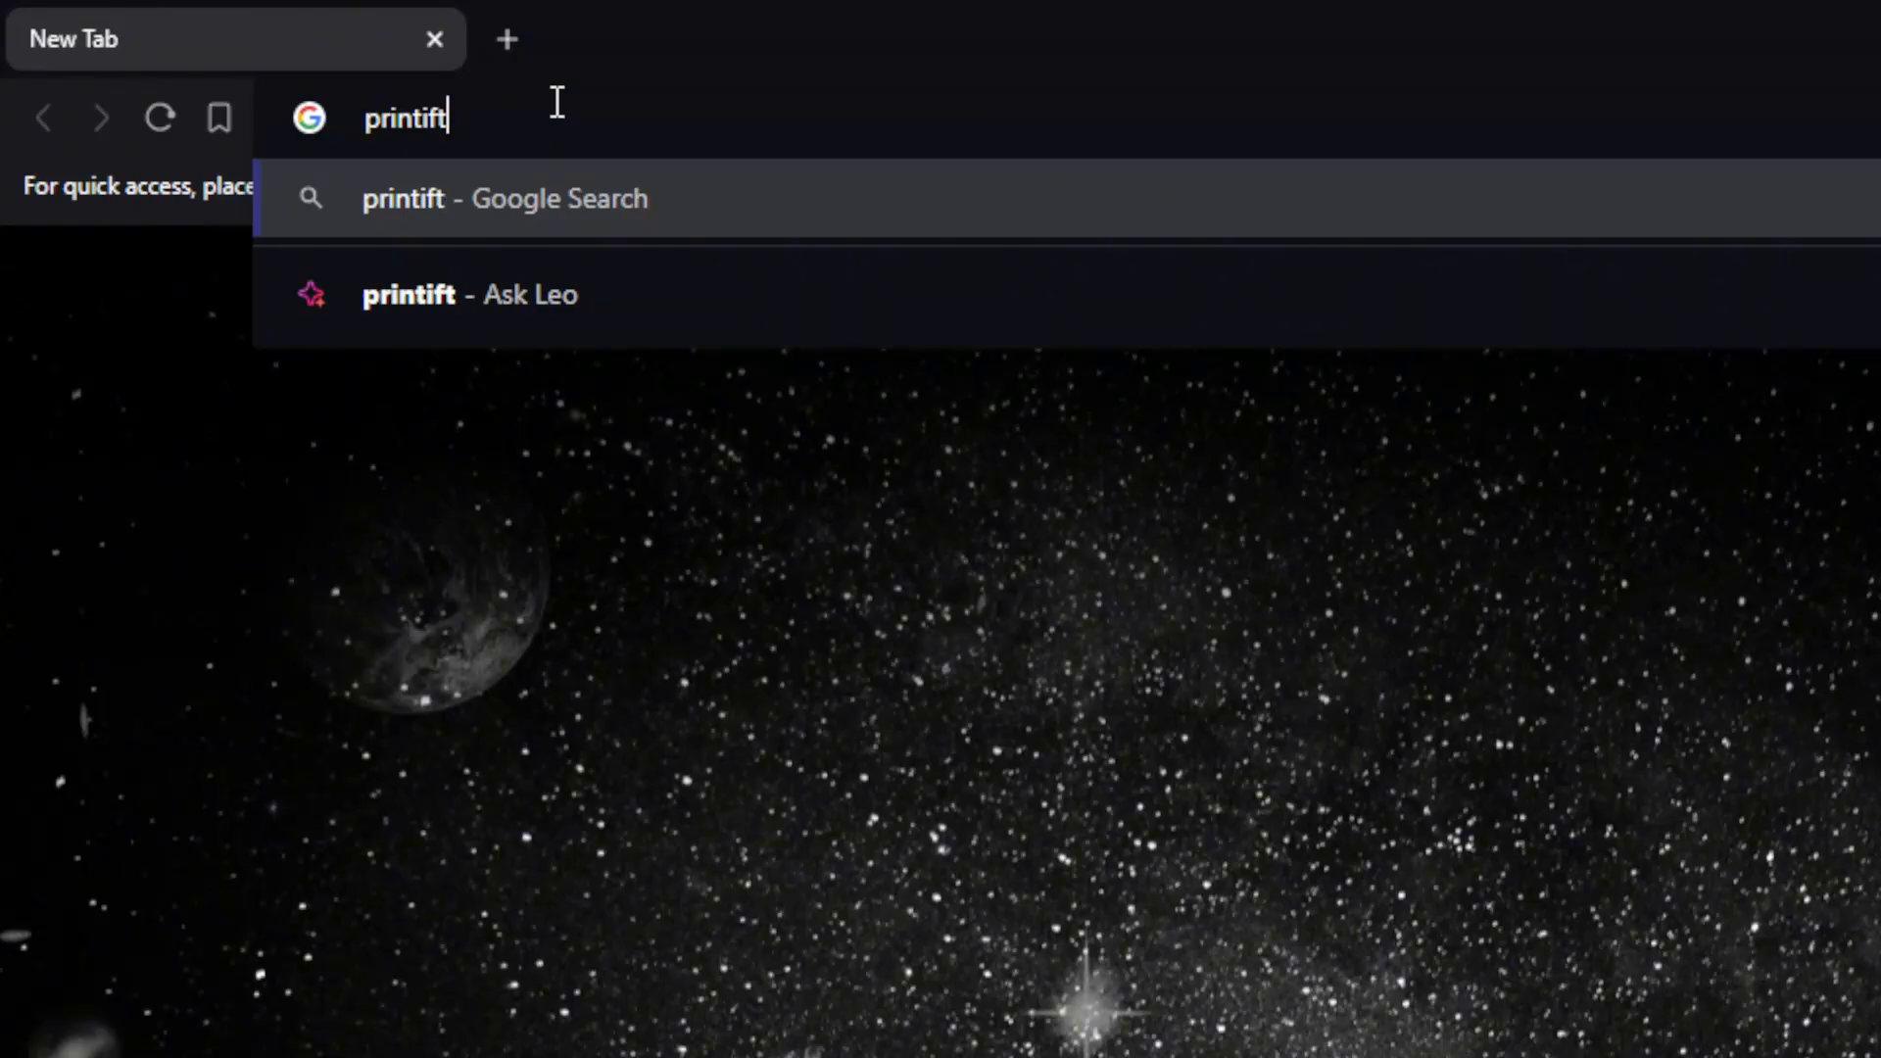
key("BackSpace")
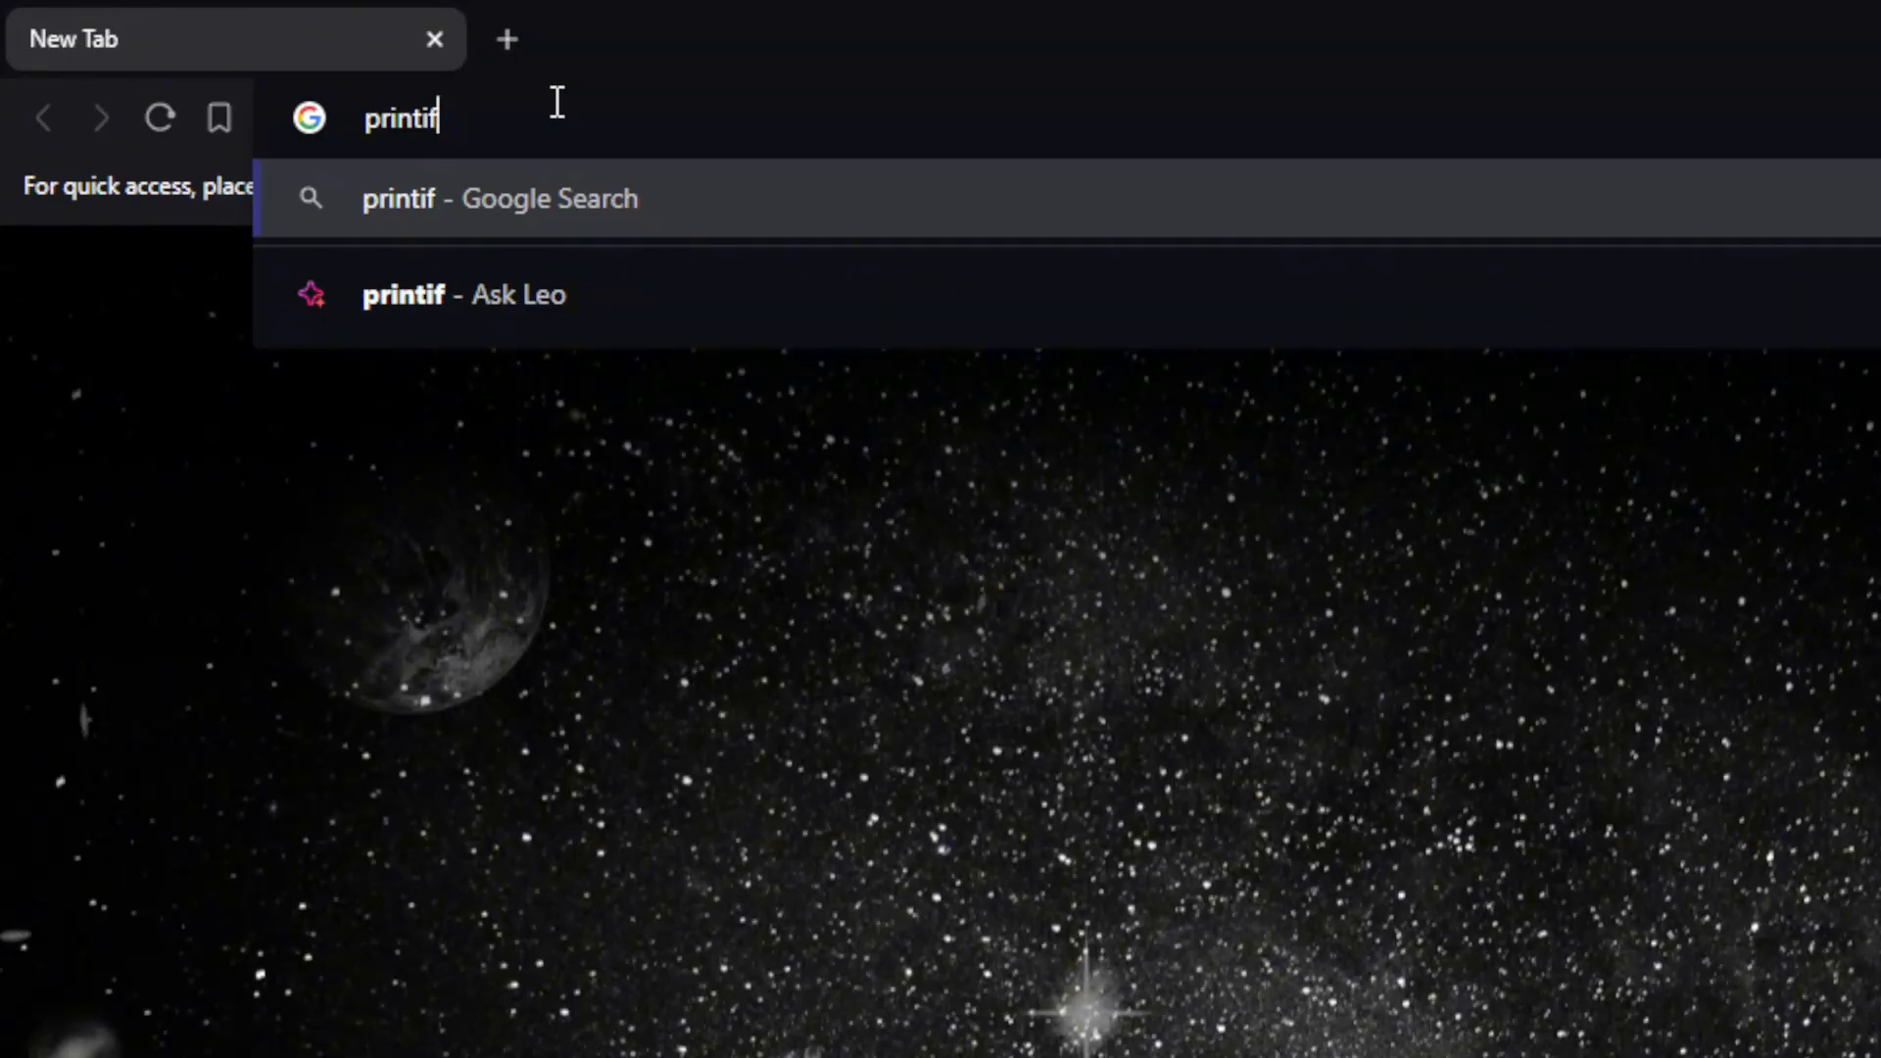
type("y.com")
key("Return")
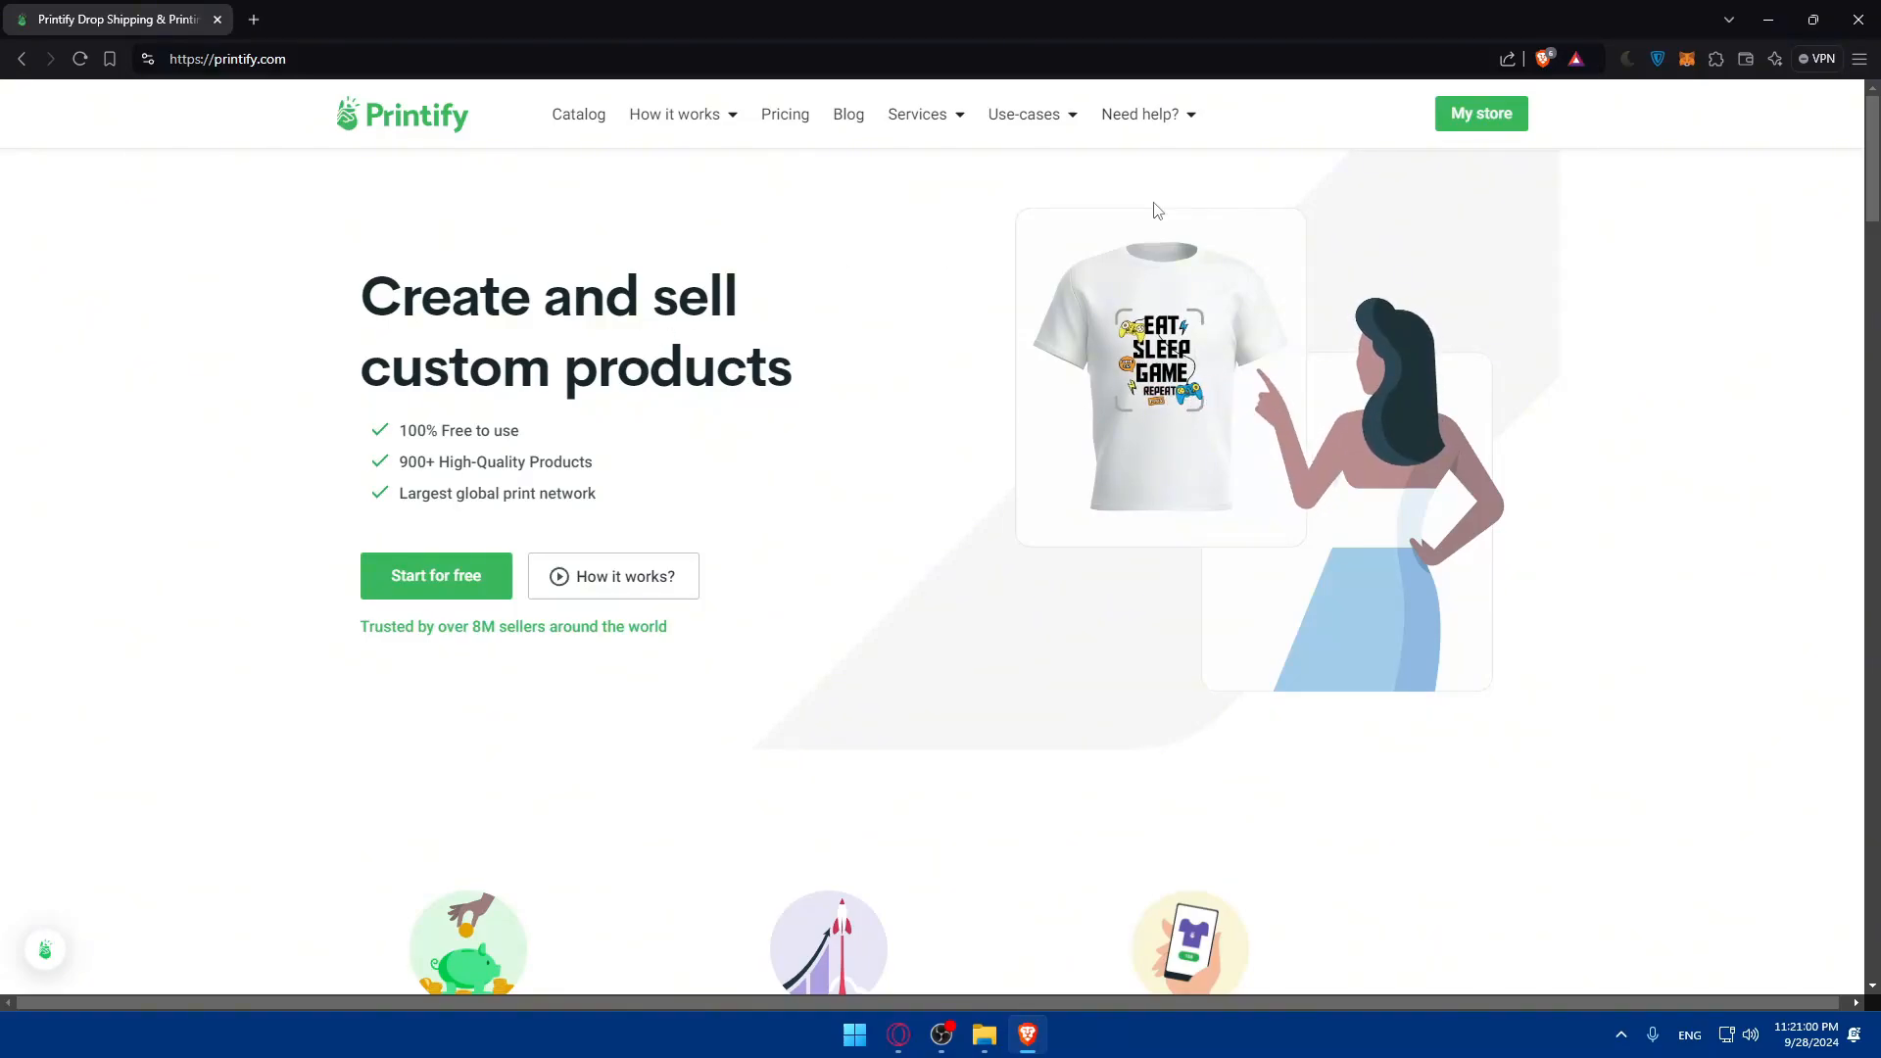
Open printify.com in a private window and view the login and sign-up pages for new accounts
key("ctrl+shift+n")
type("printify.com")
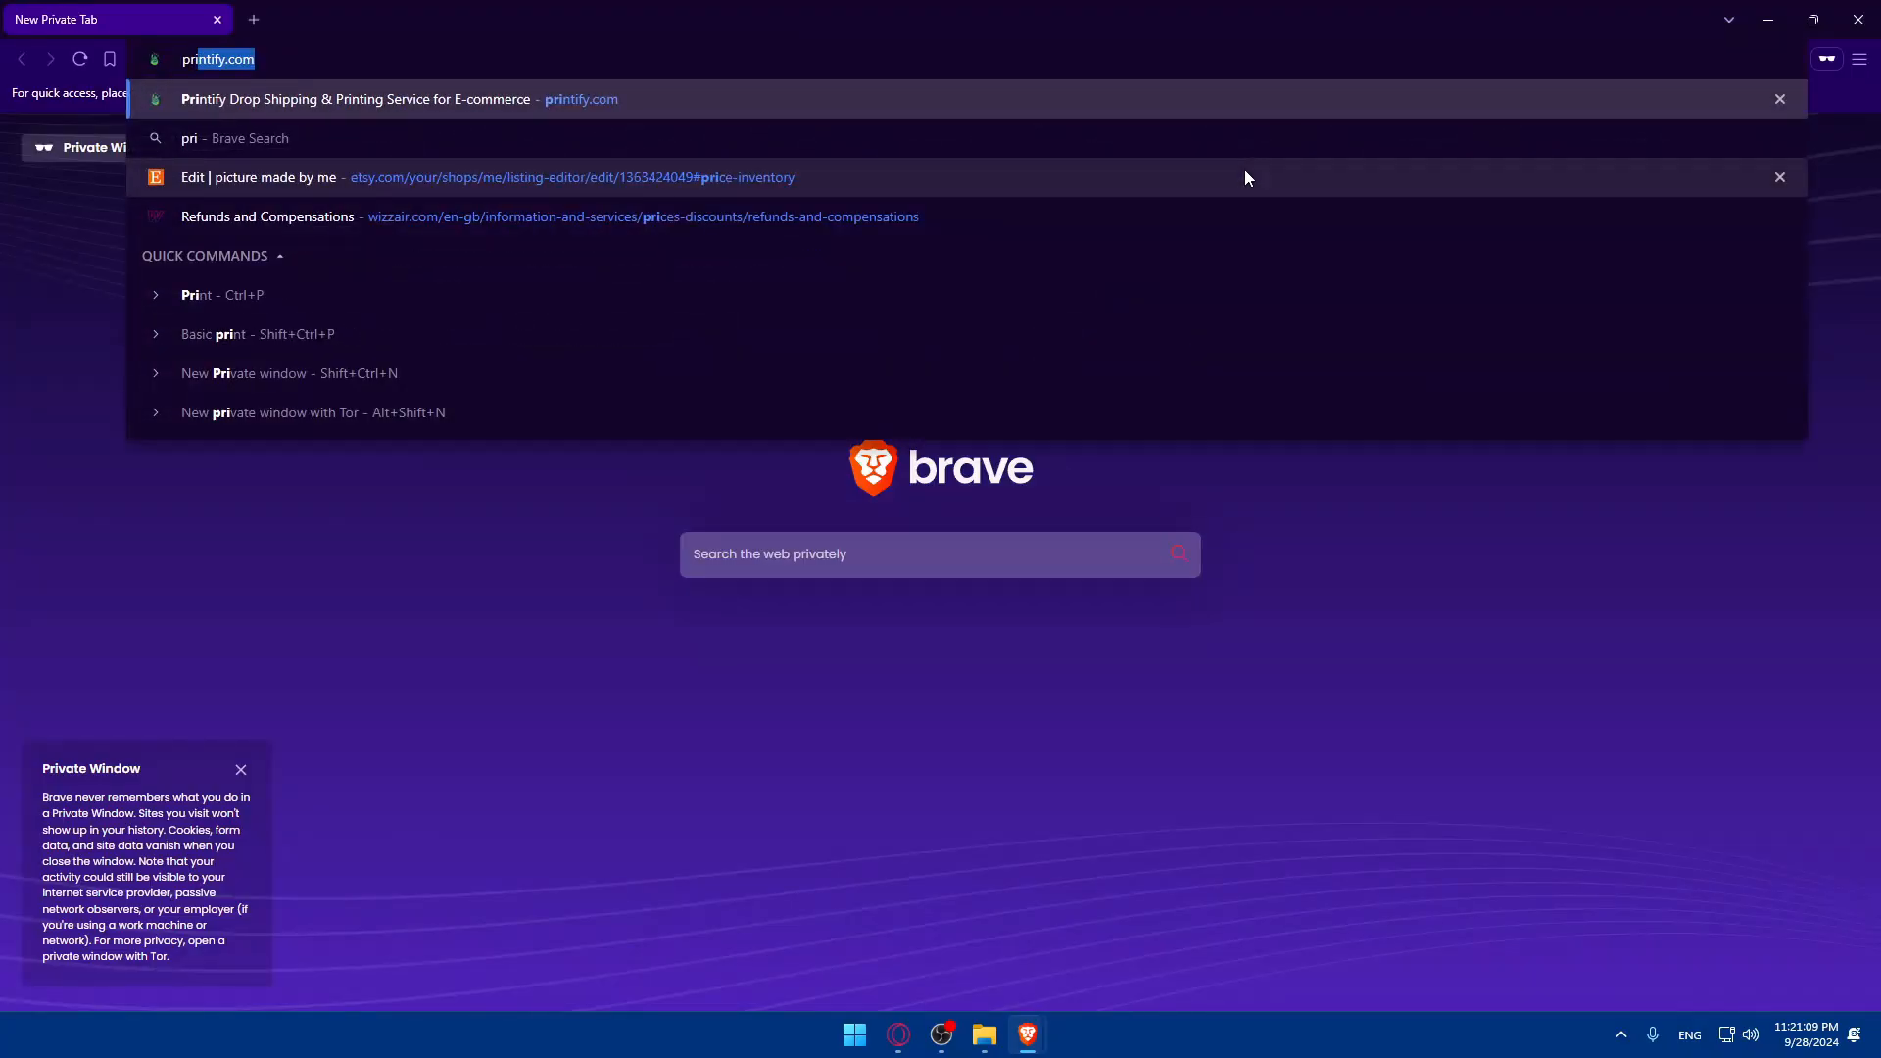
key("Return")
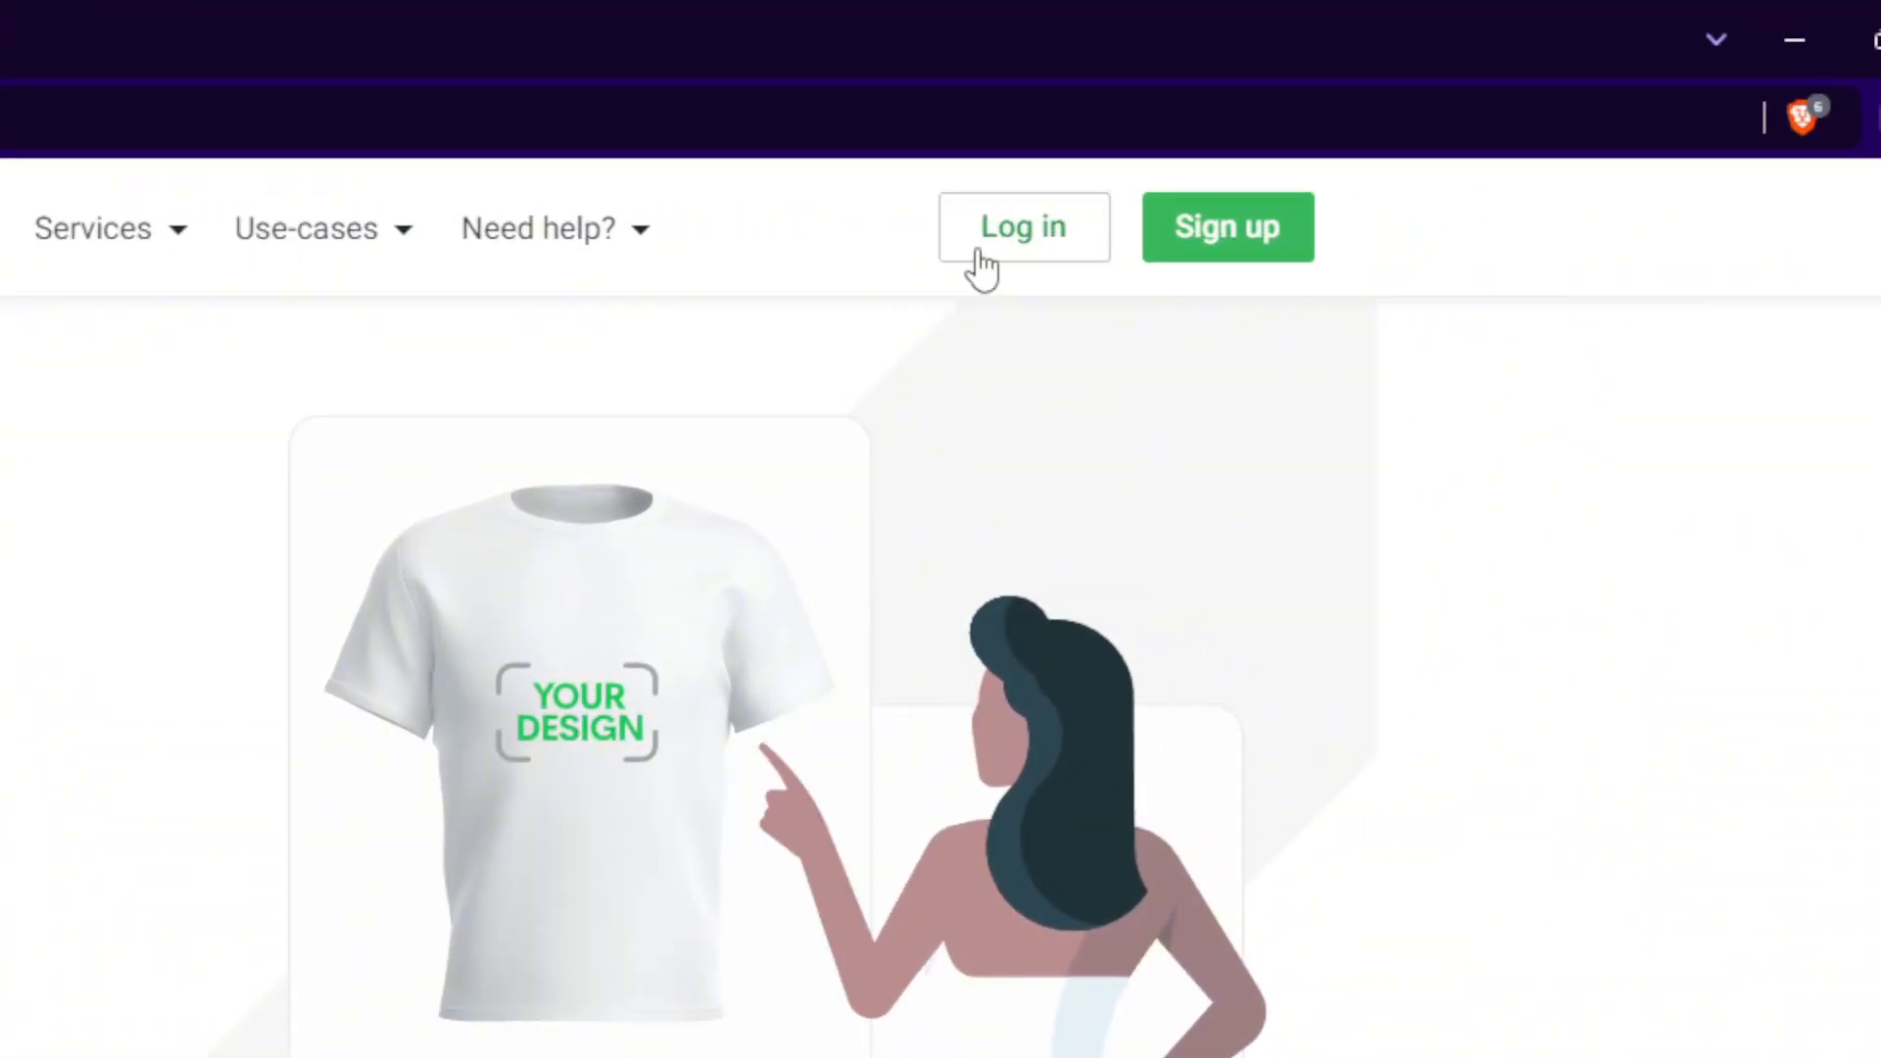
left_click(1225, 238)
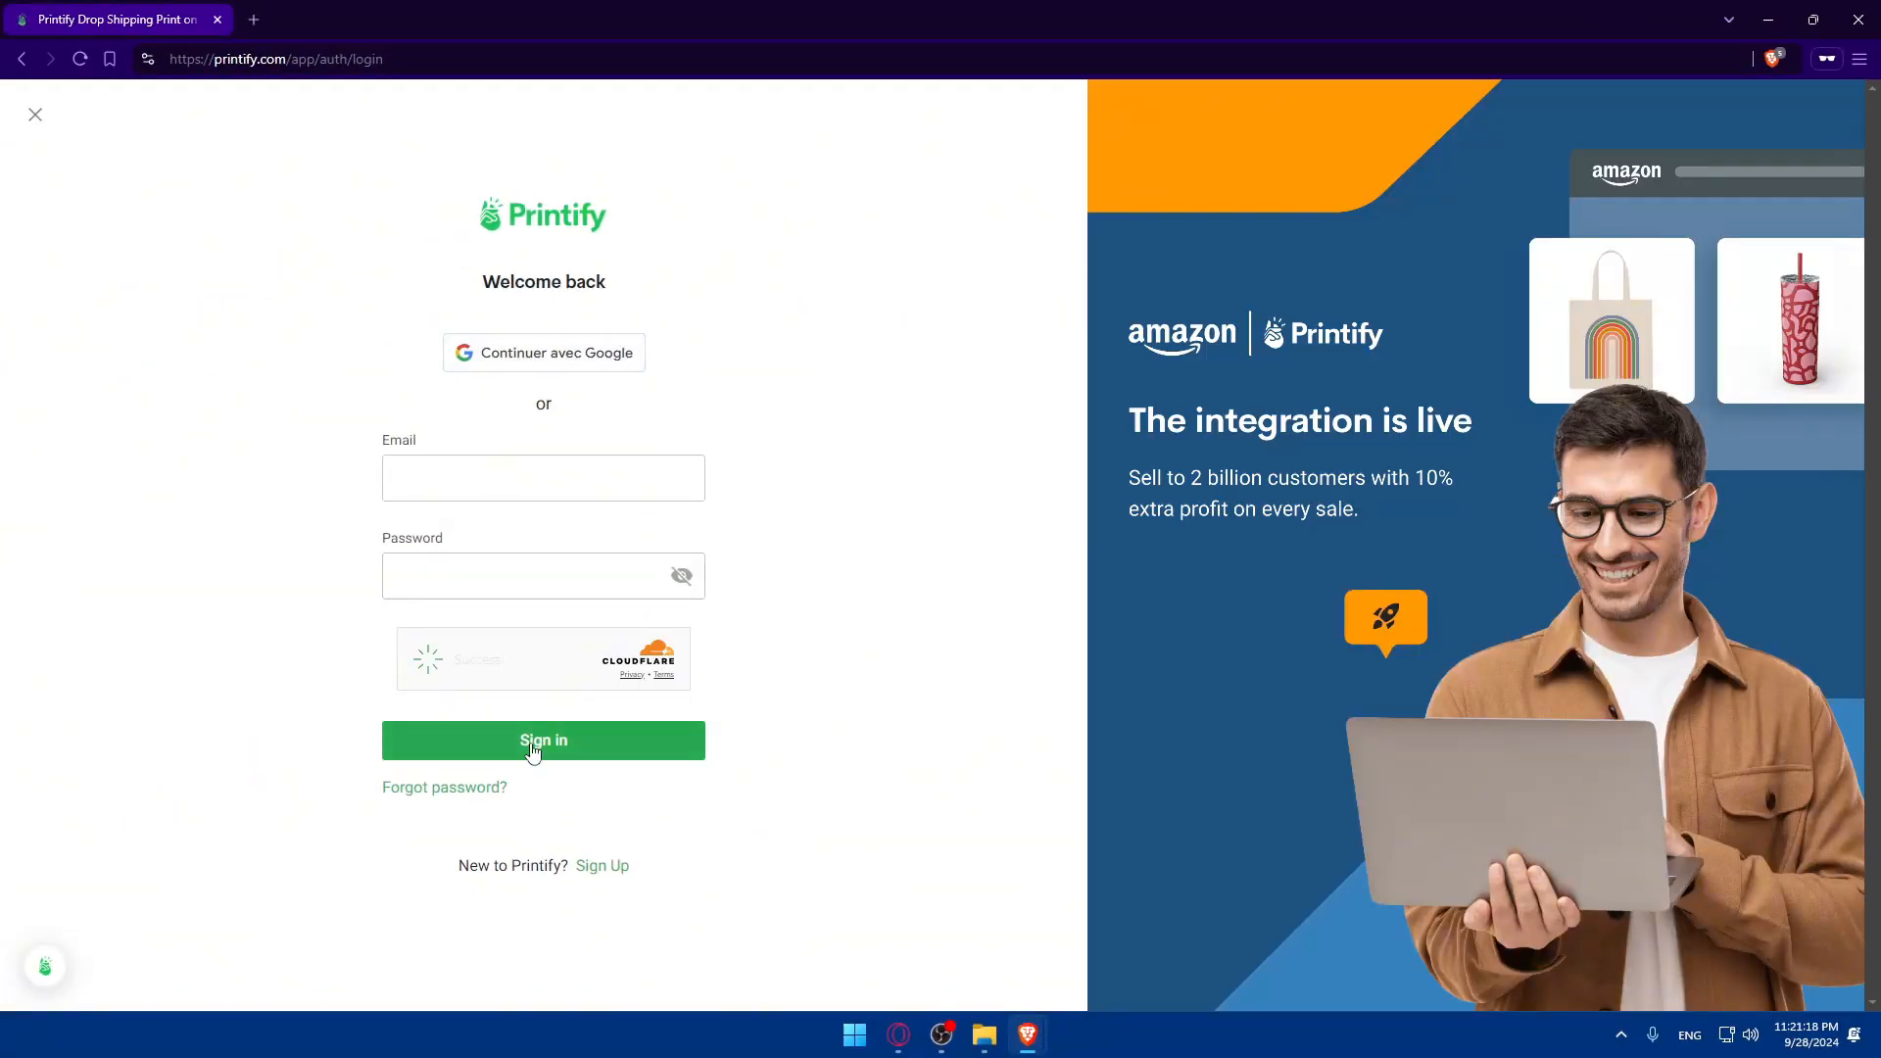
left_click(627, 867)
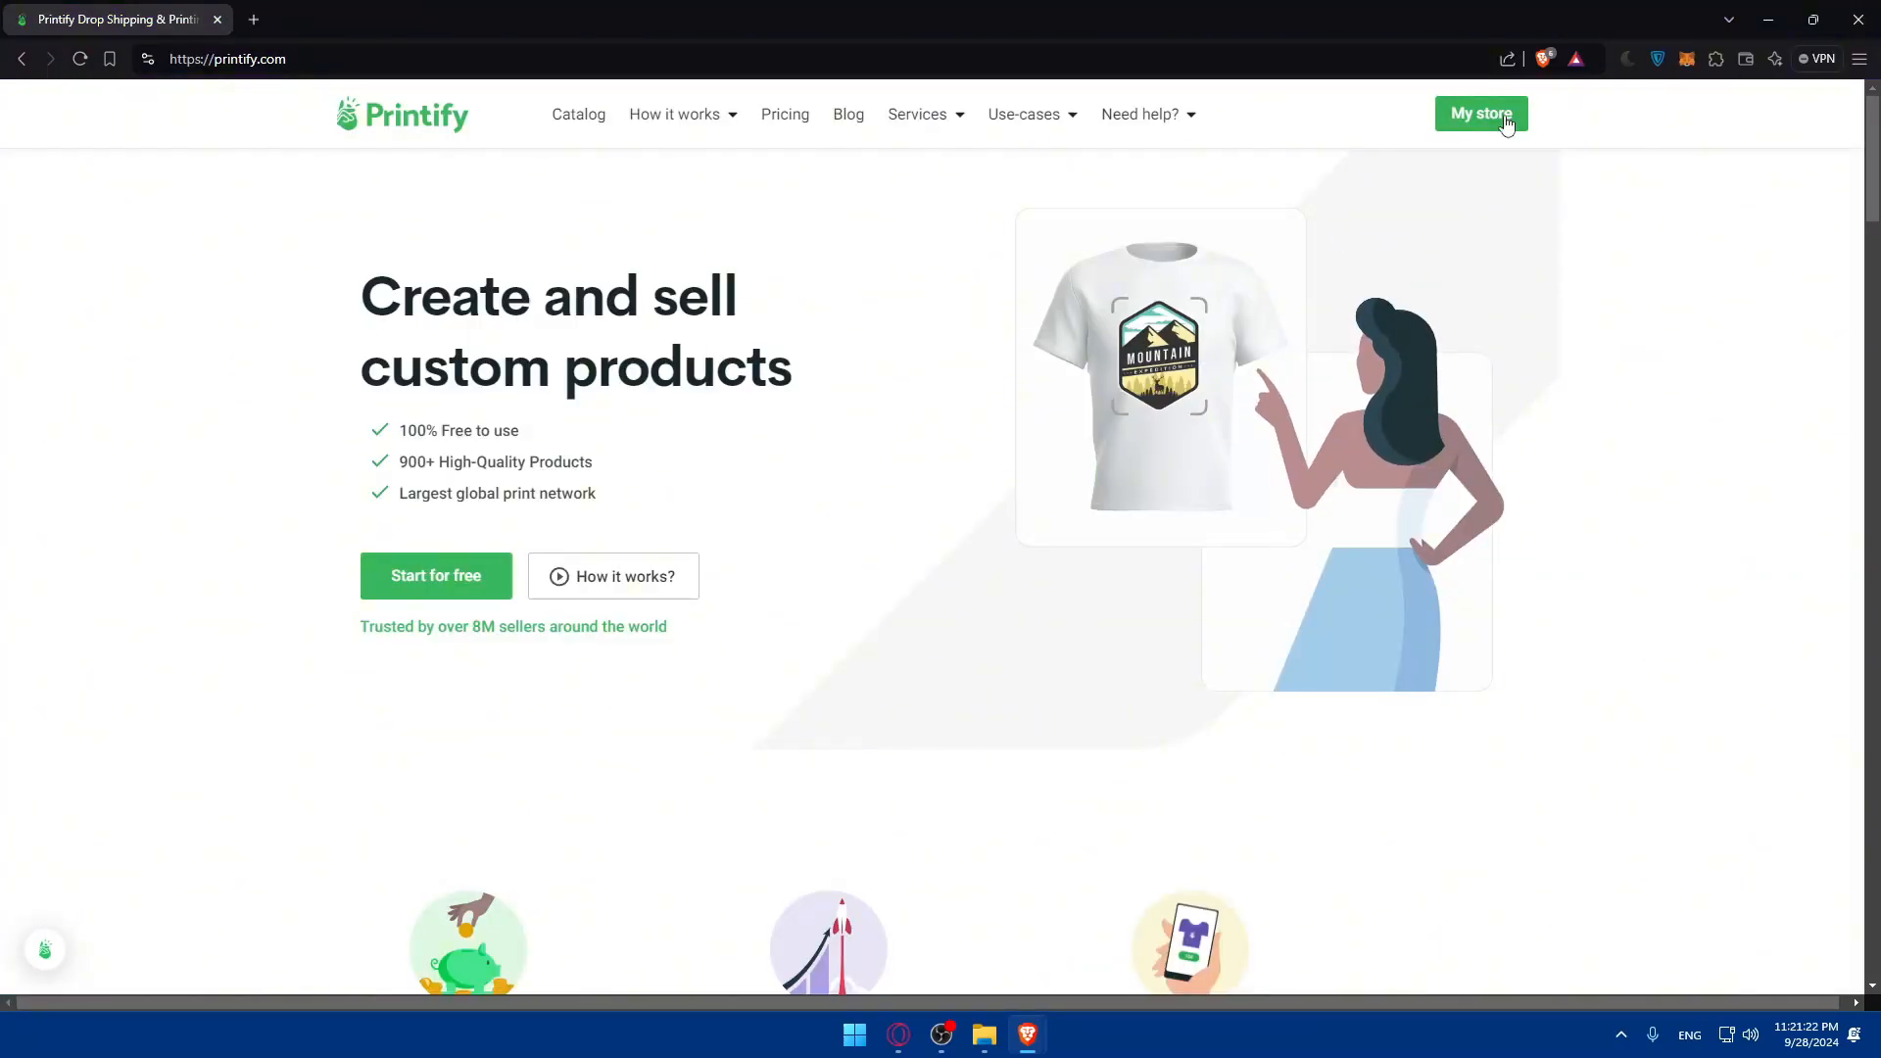
Enter the Printify store from the regular browser window by signing in with an existing Google account
left_click(1503, 115)
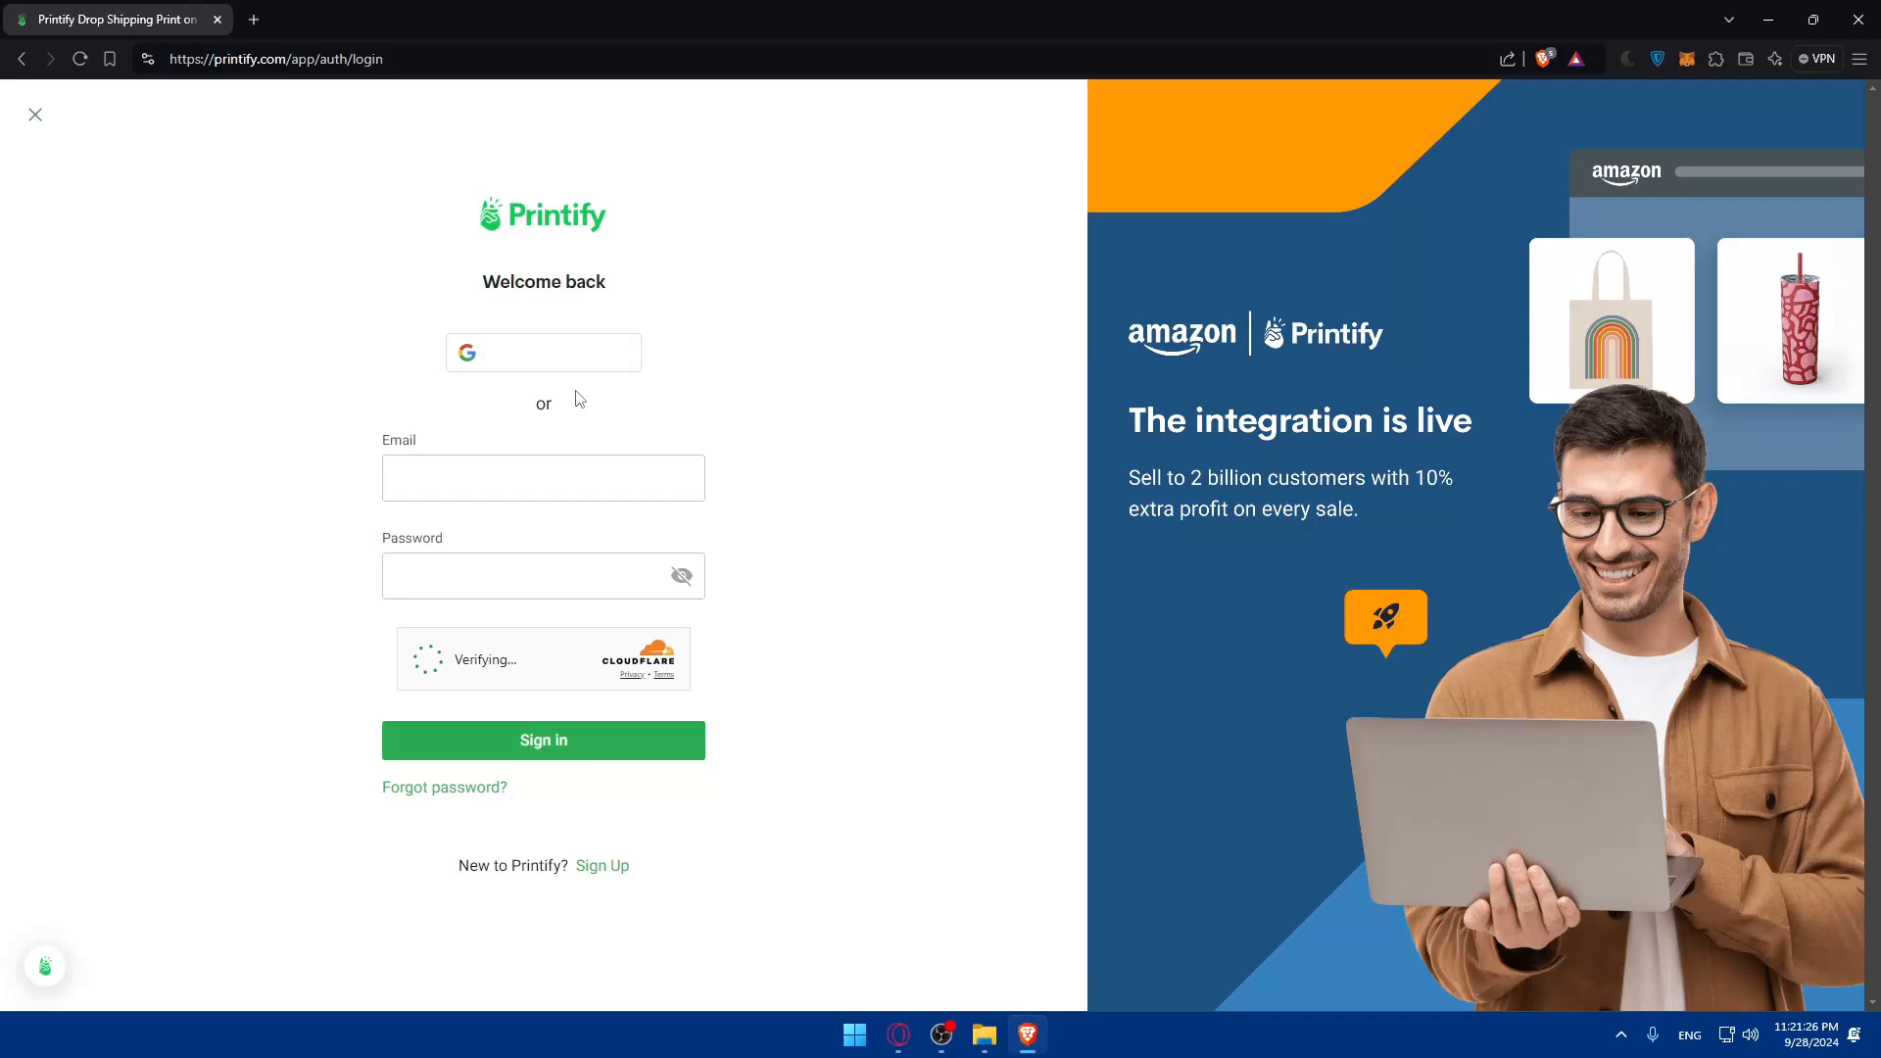
left_click(544, 366)
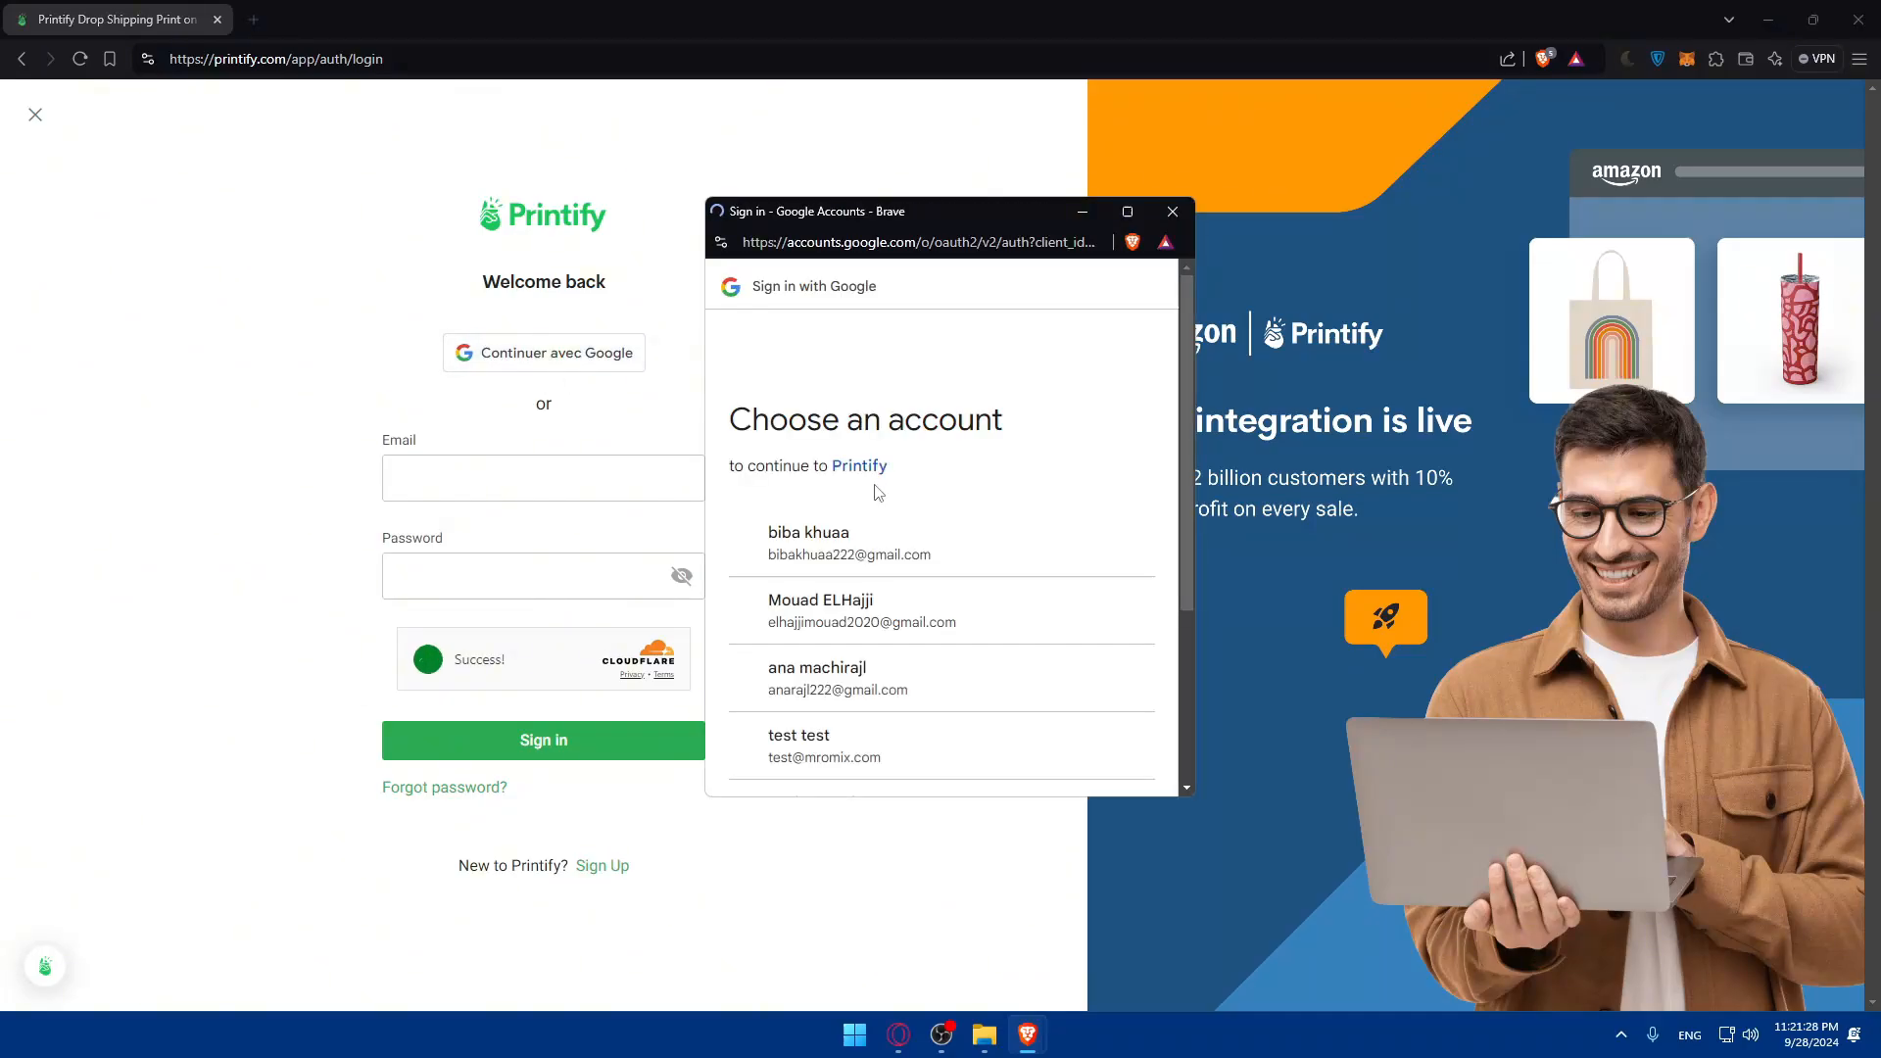
left_click(854, 545)
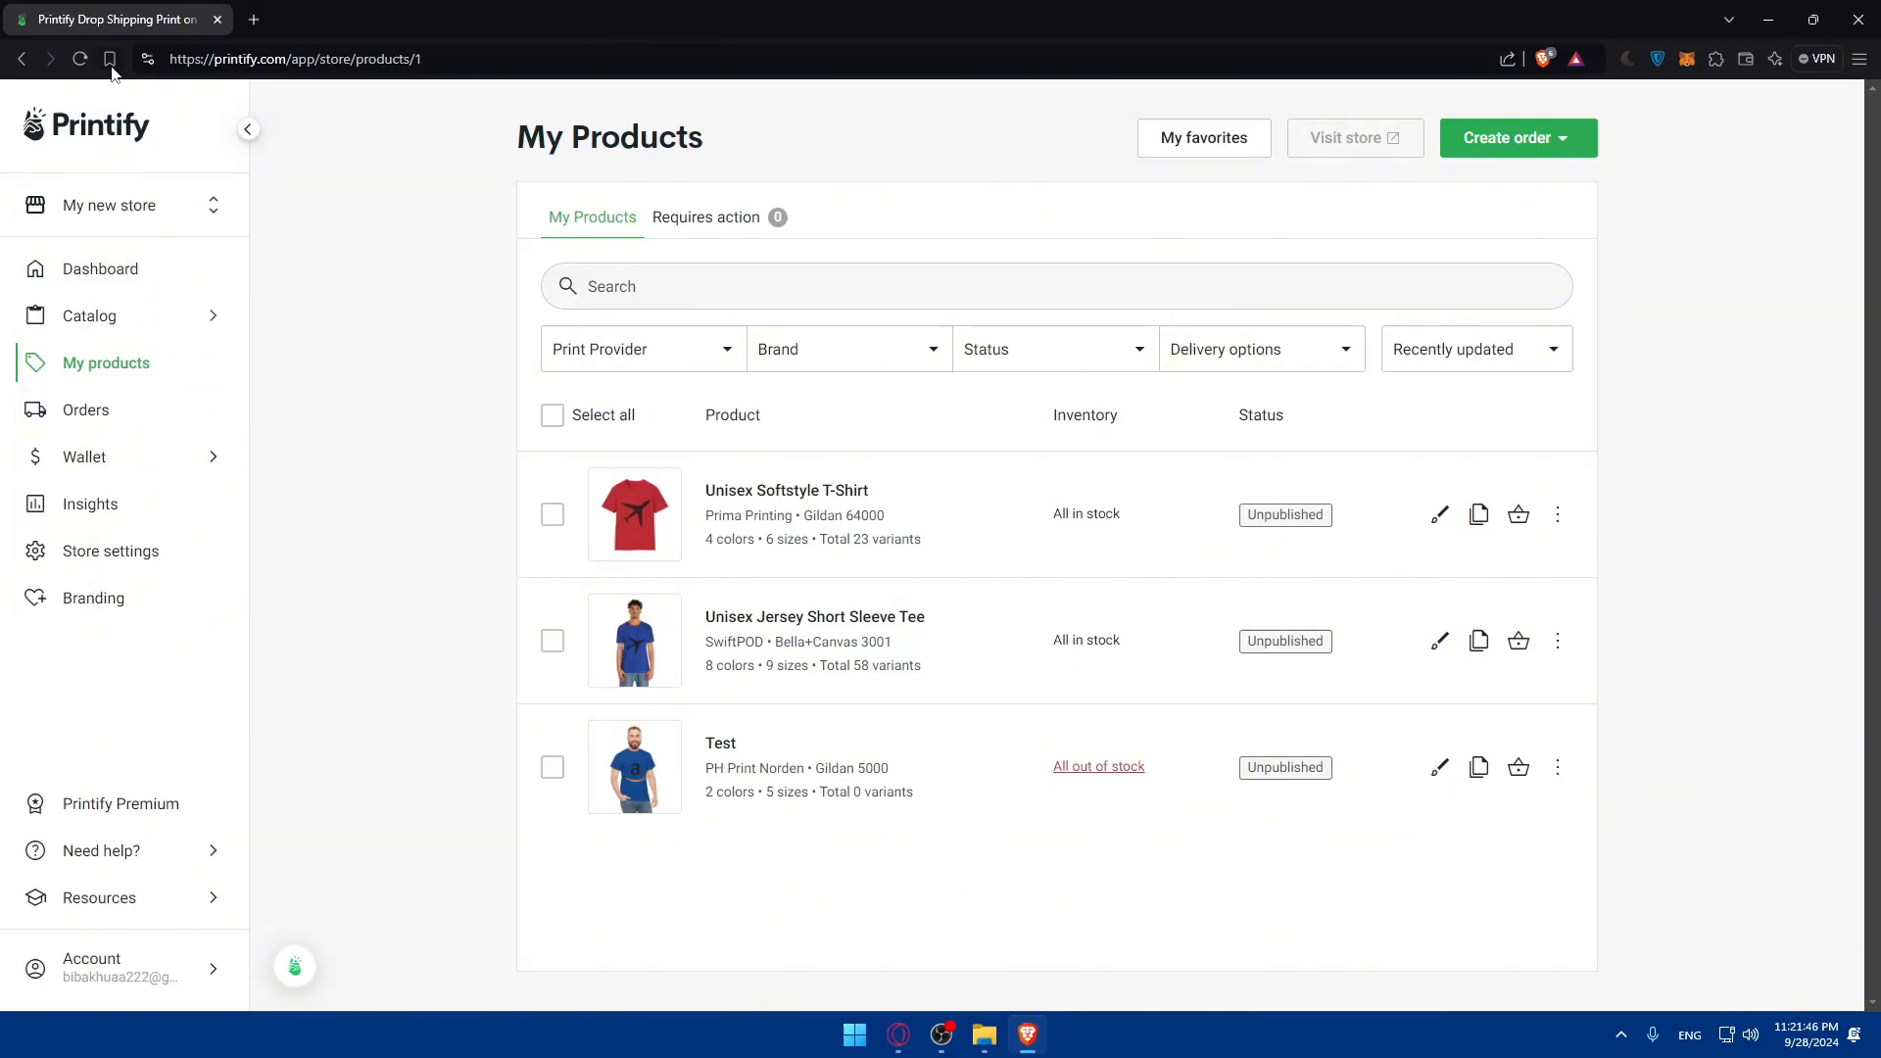
Start adding a new store to the Printify account and review the available sales channels
left_click(115, 220)
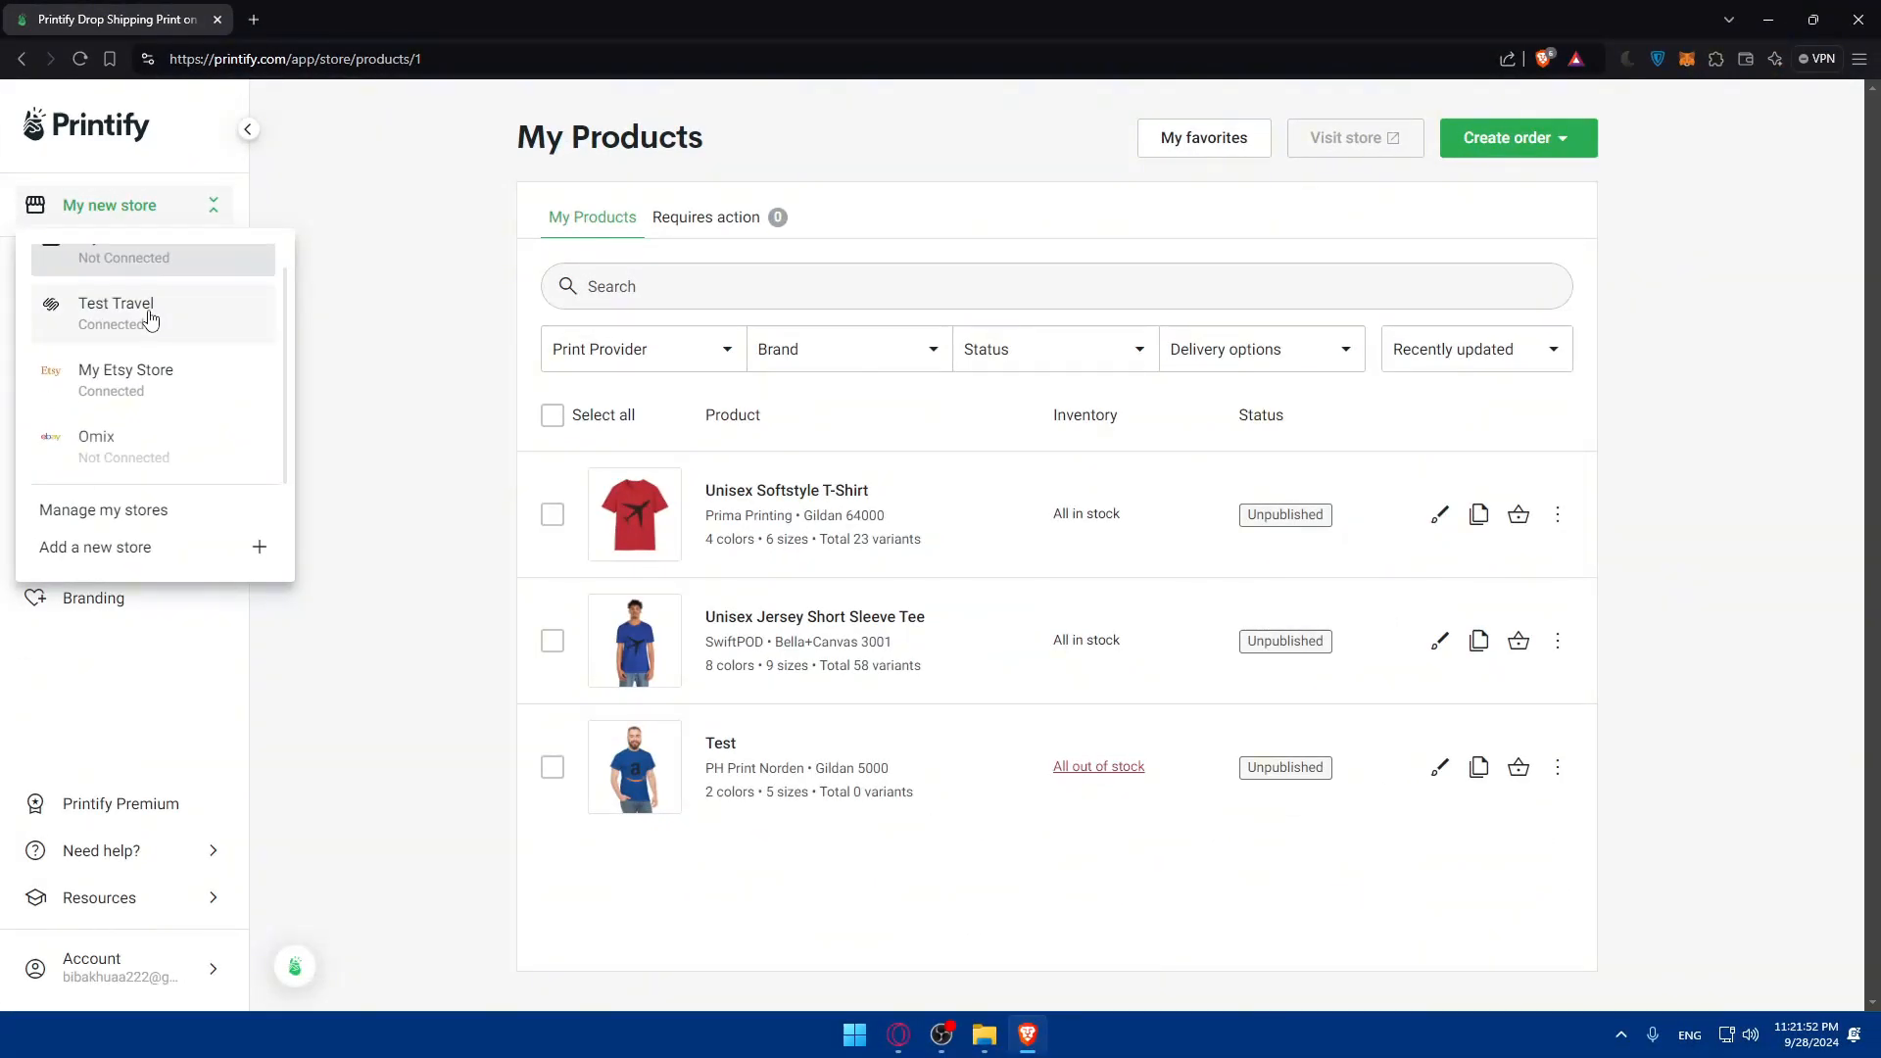
scroll(128, 364, "down", 1)
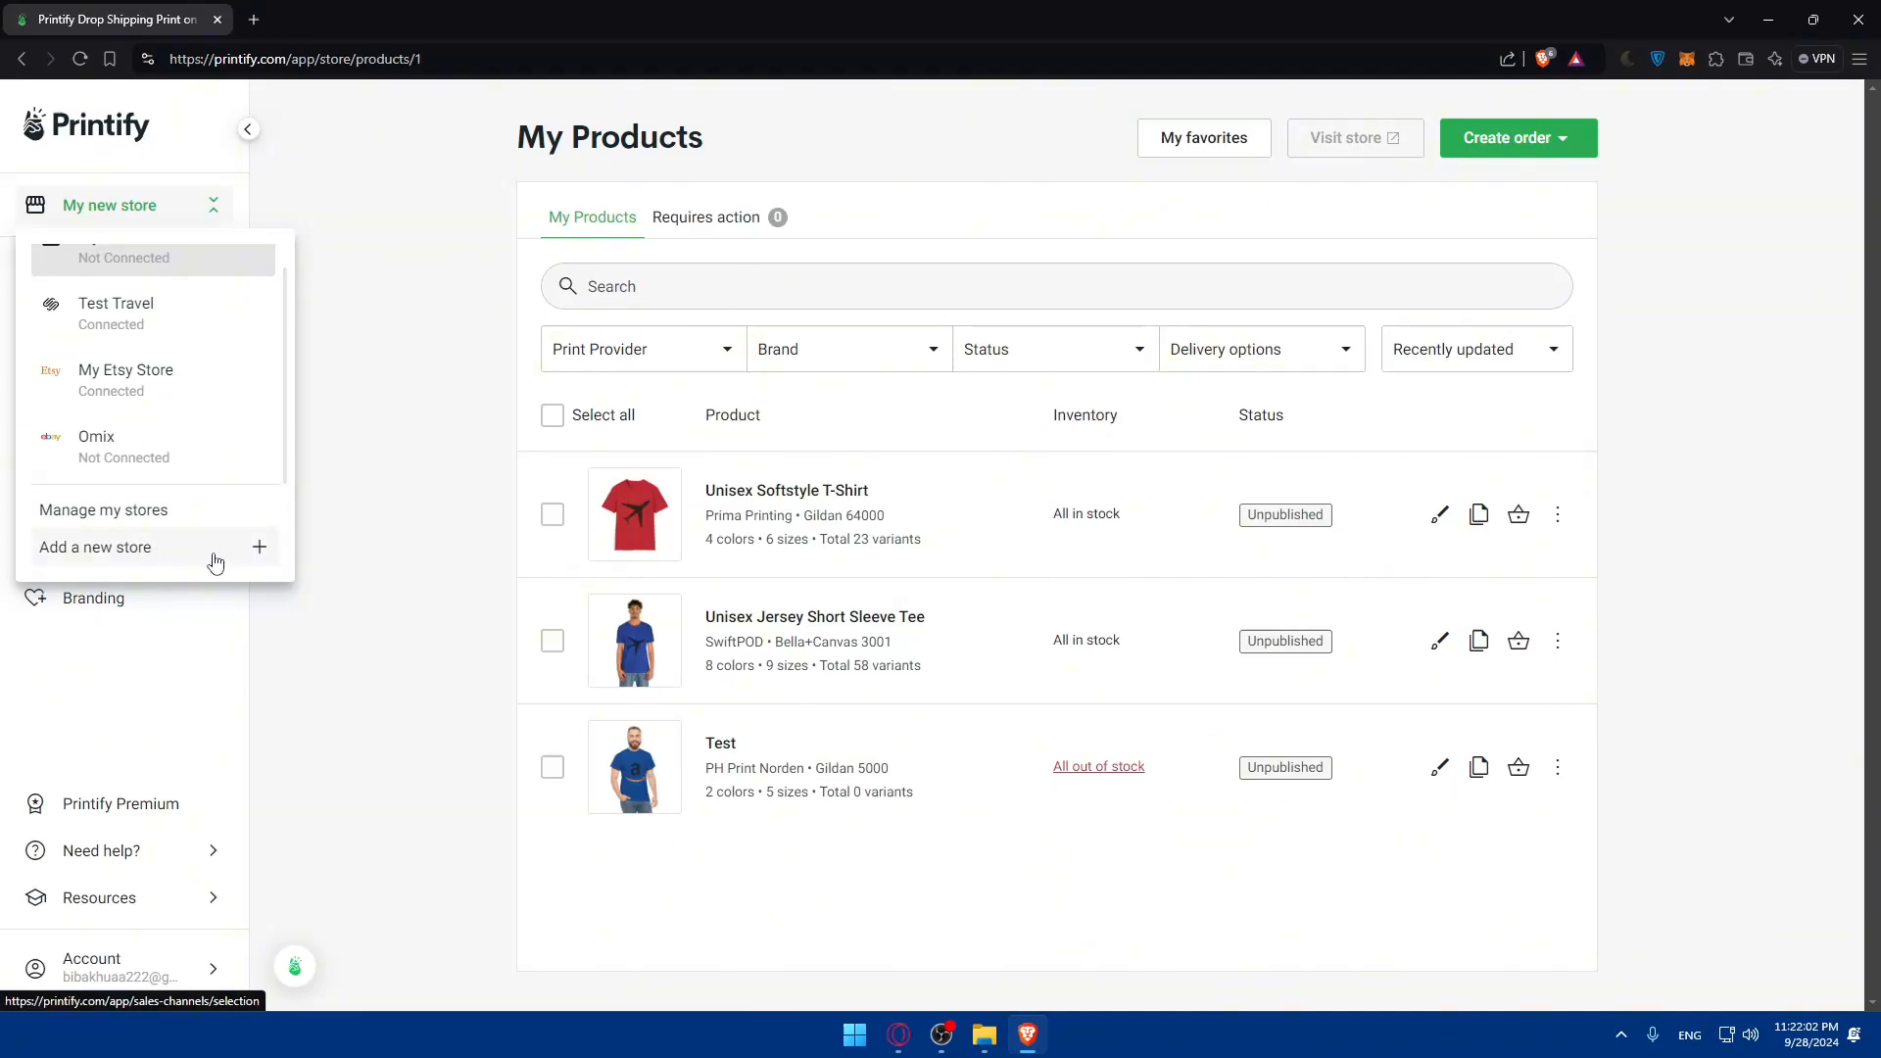
left_click(173, 557)
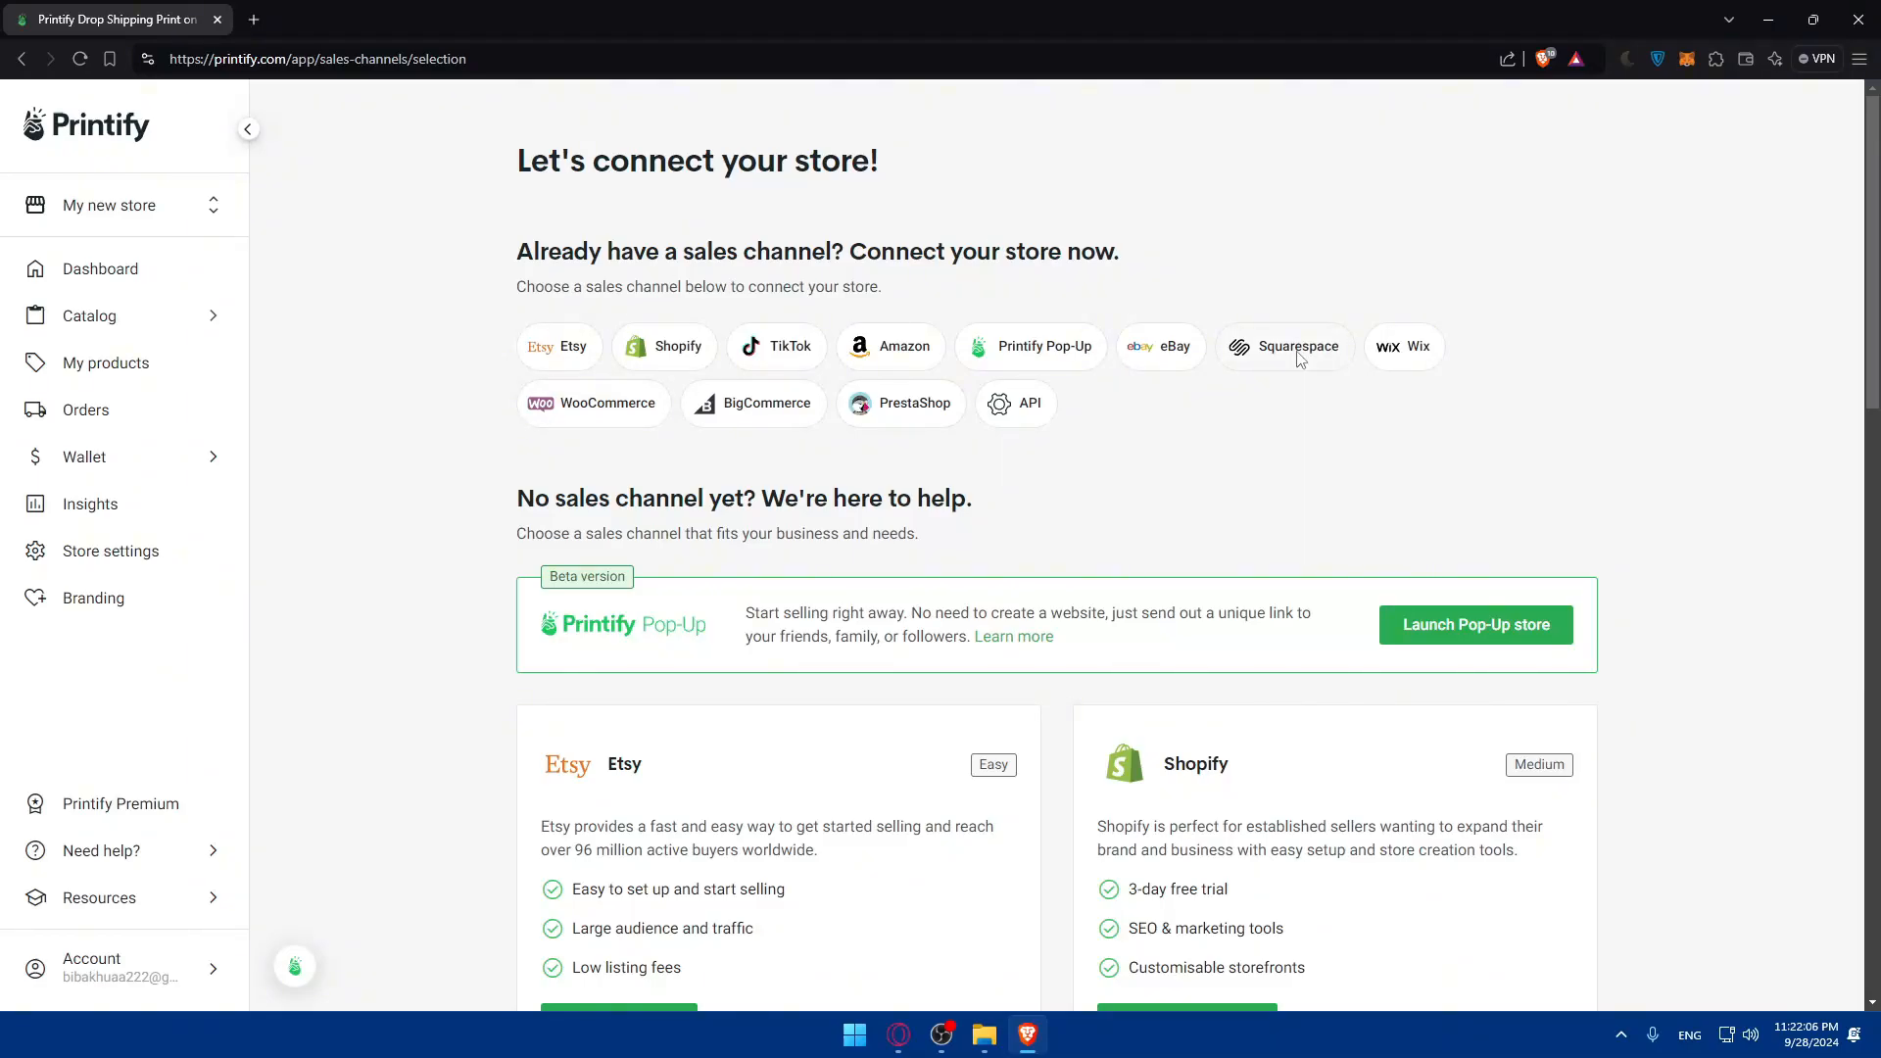
scroll(1214, 371, "down", 3)
scroll(1215, 370, "down", 12)
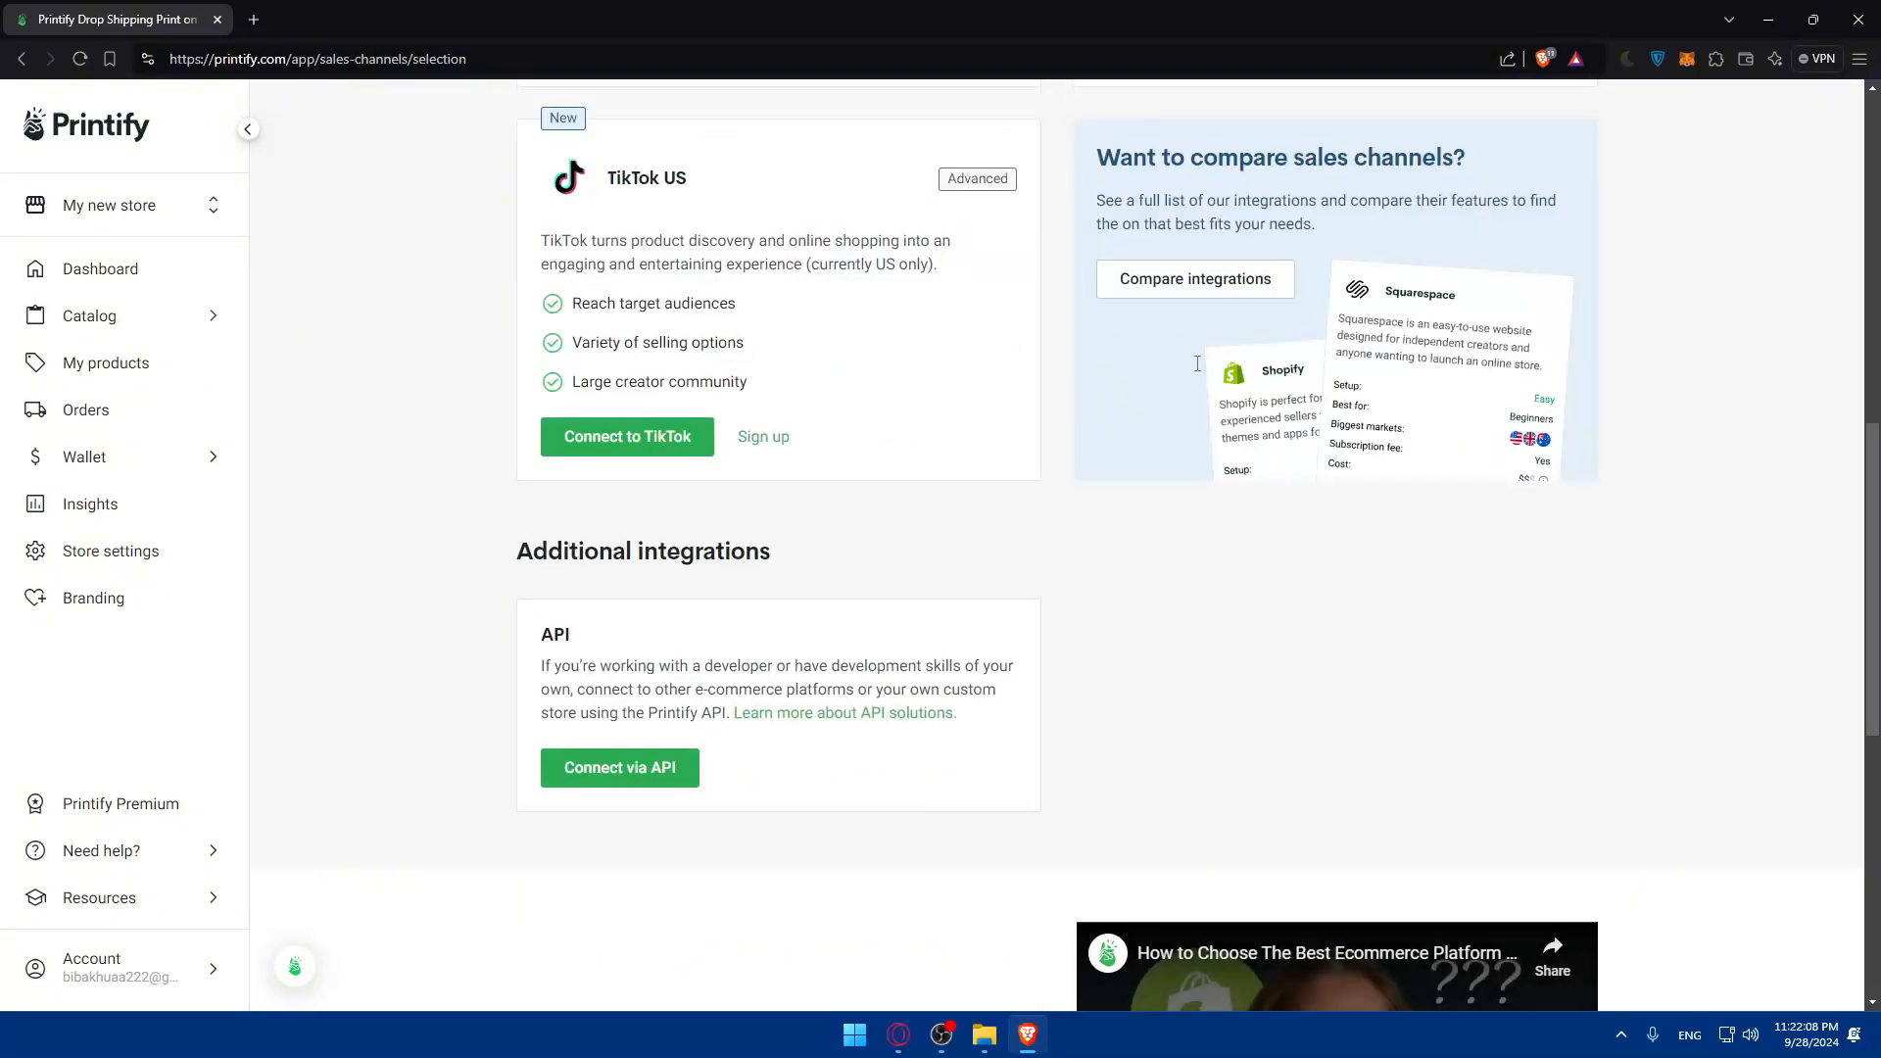
scroll(1165, 371, "up", 15)
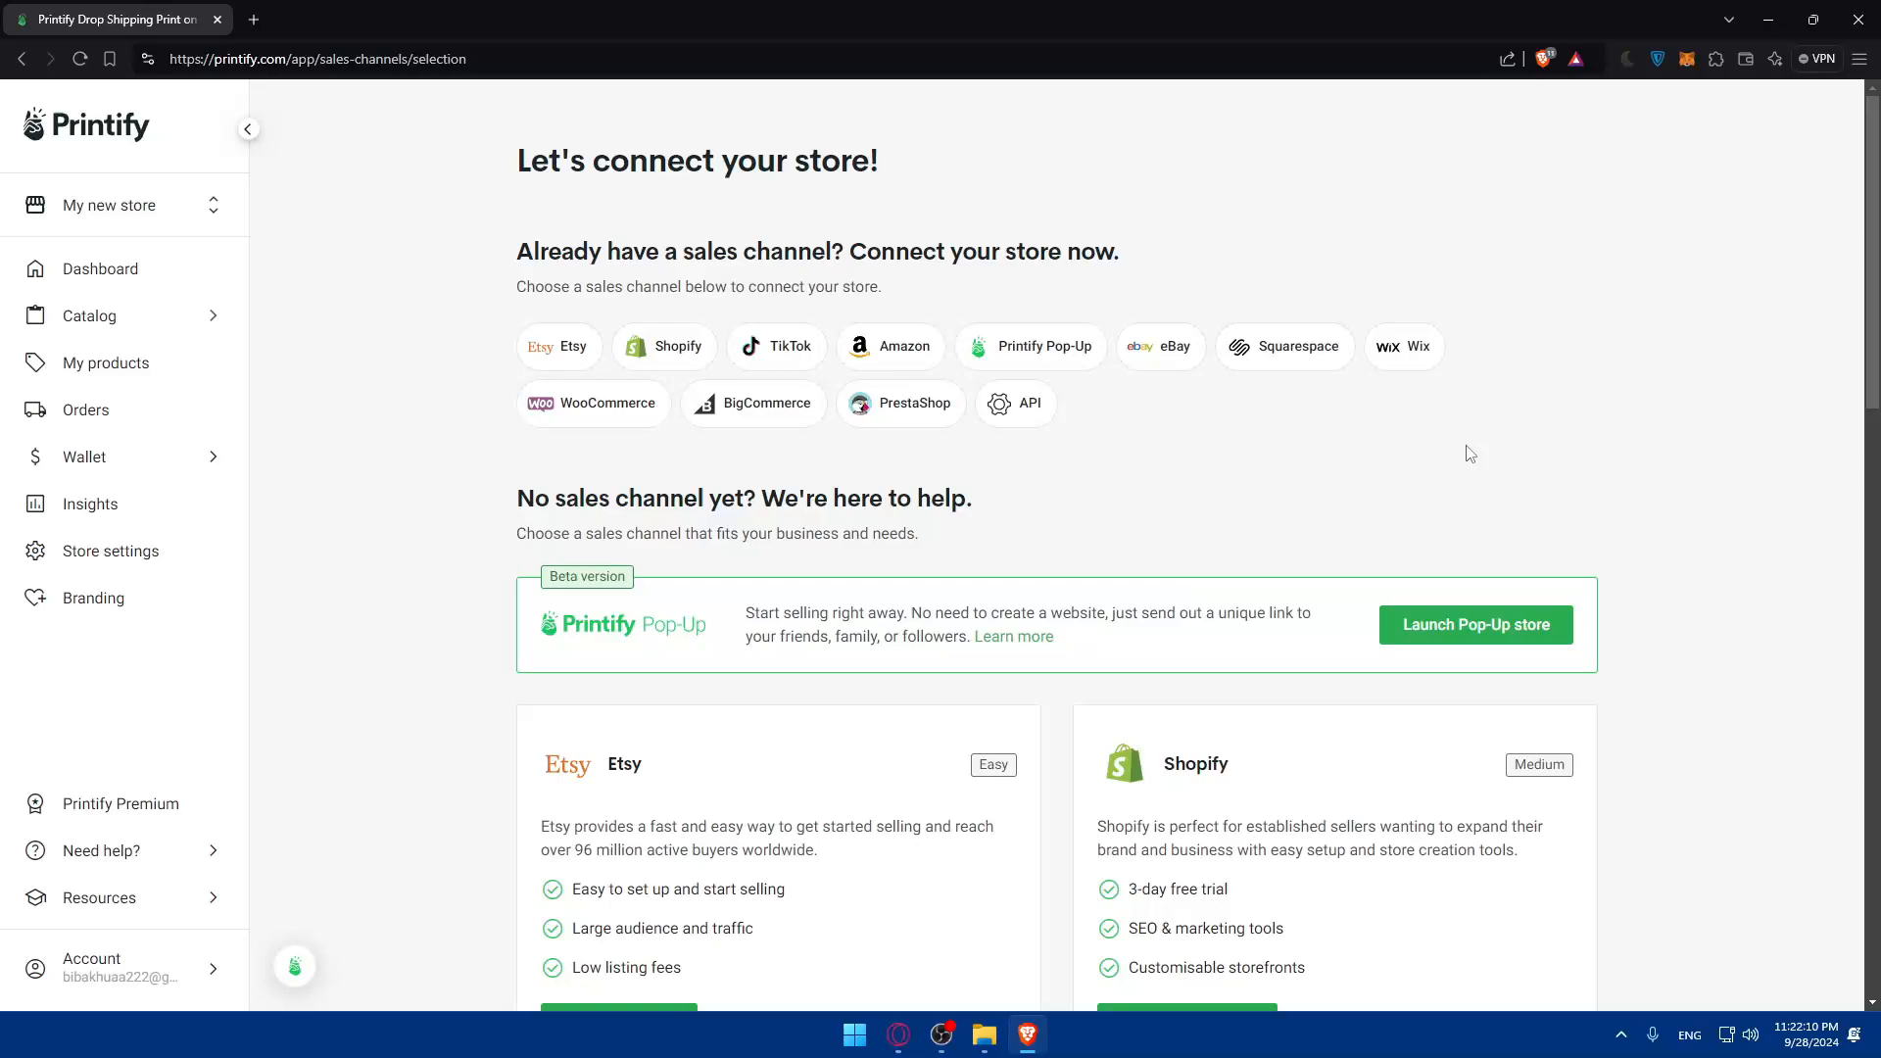
Choose WooCommerce as the sales channel to connect and activate its store URL entry
left_click(585, 414)
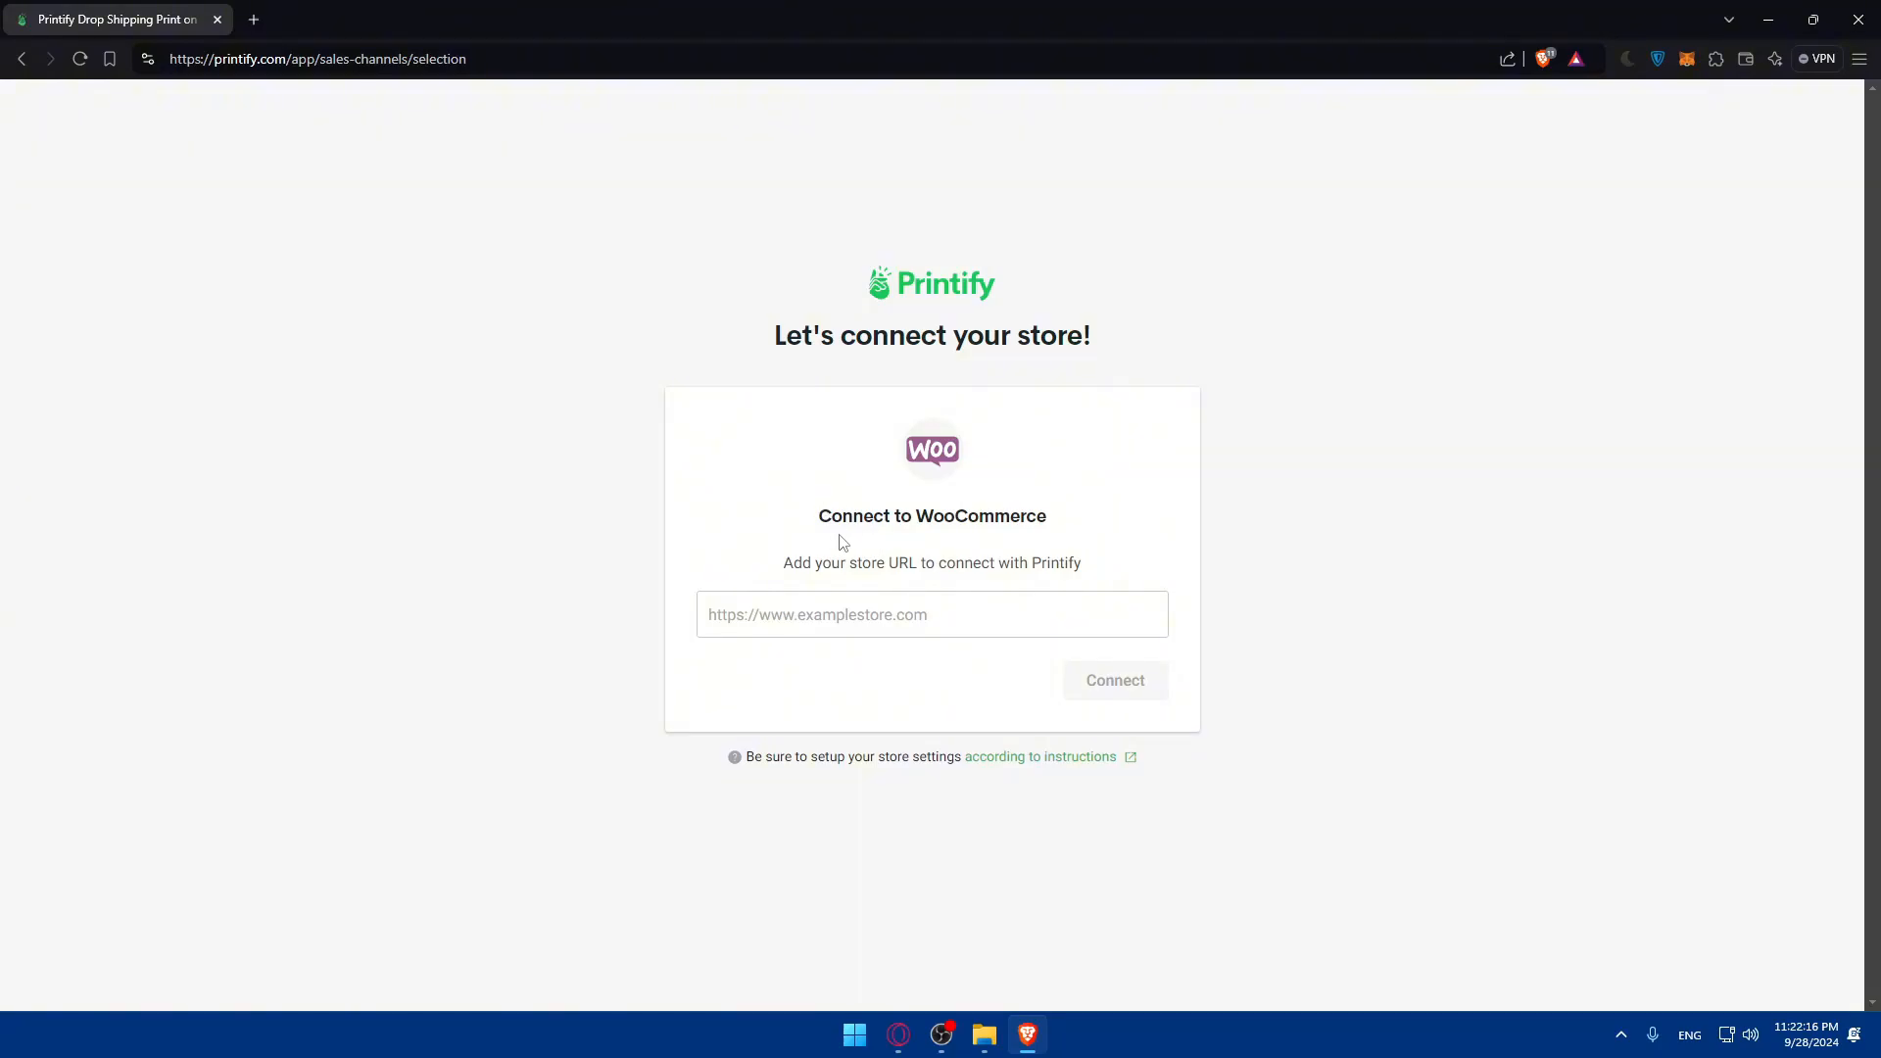
left_click_drag(784, 565, 1093, 573)
left_click(1094, 573)
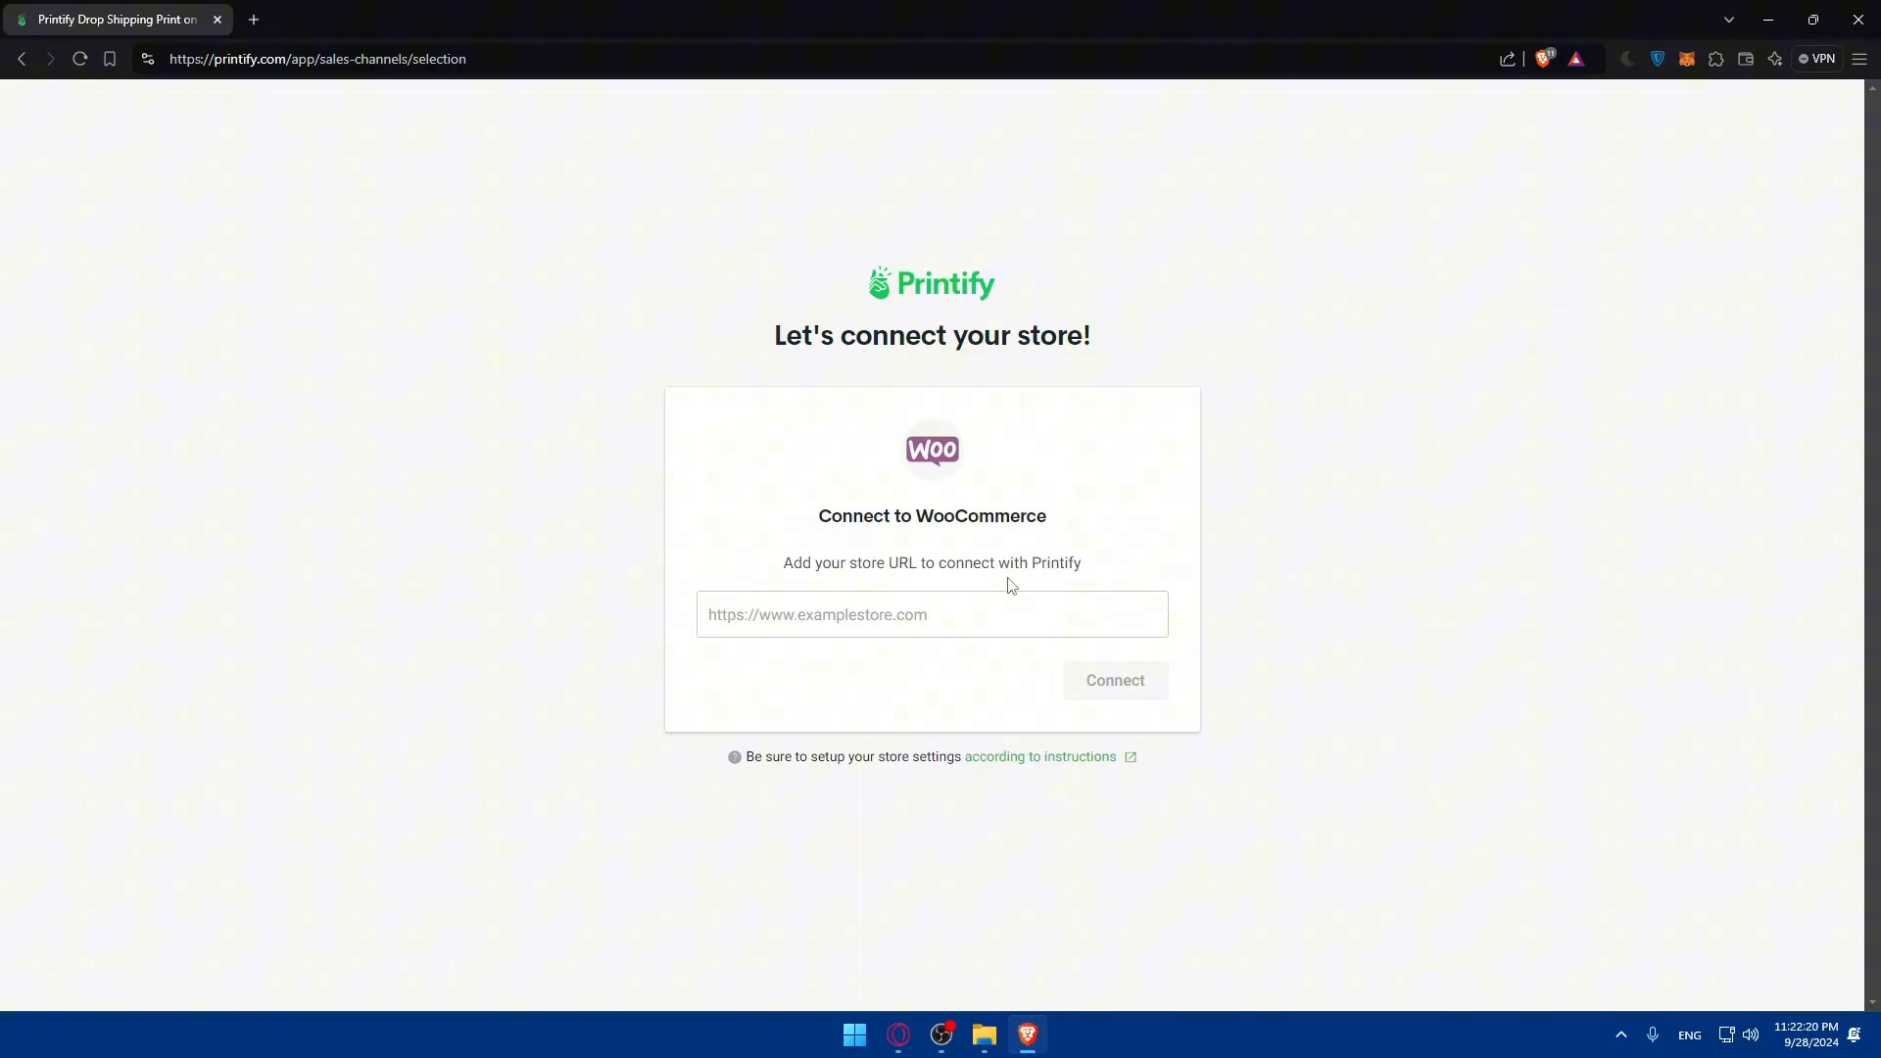
left_click(860, 615)
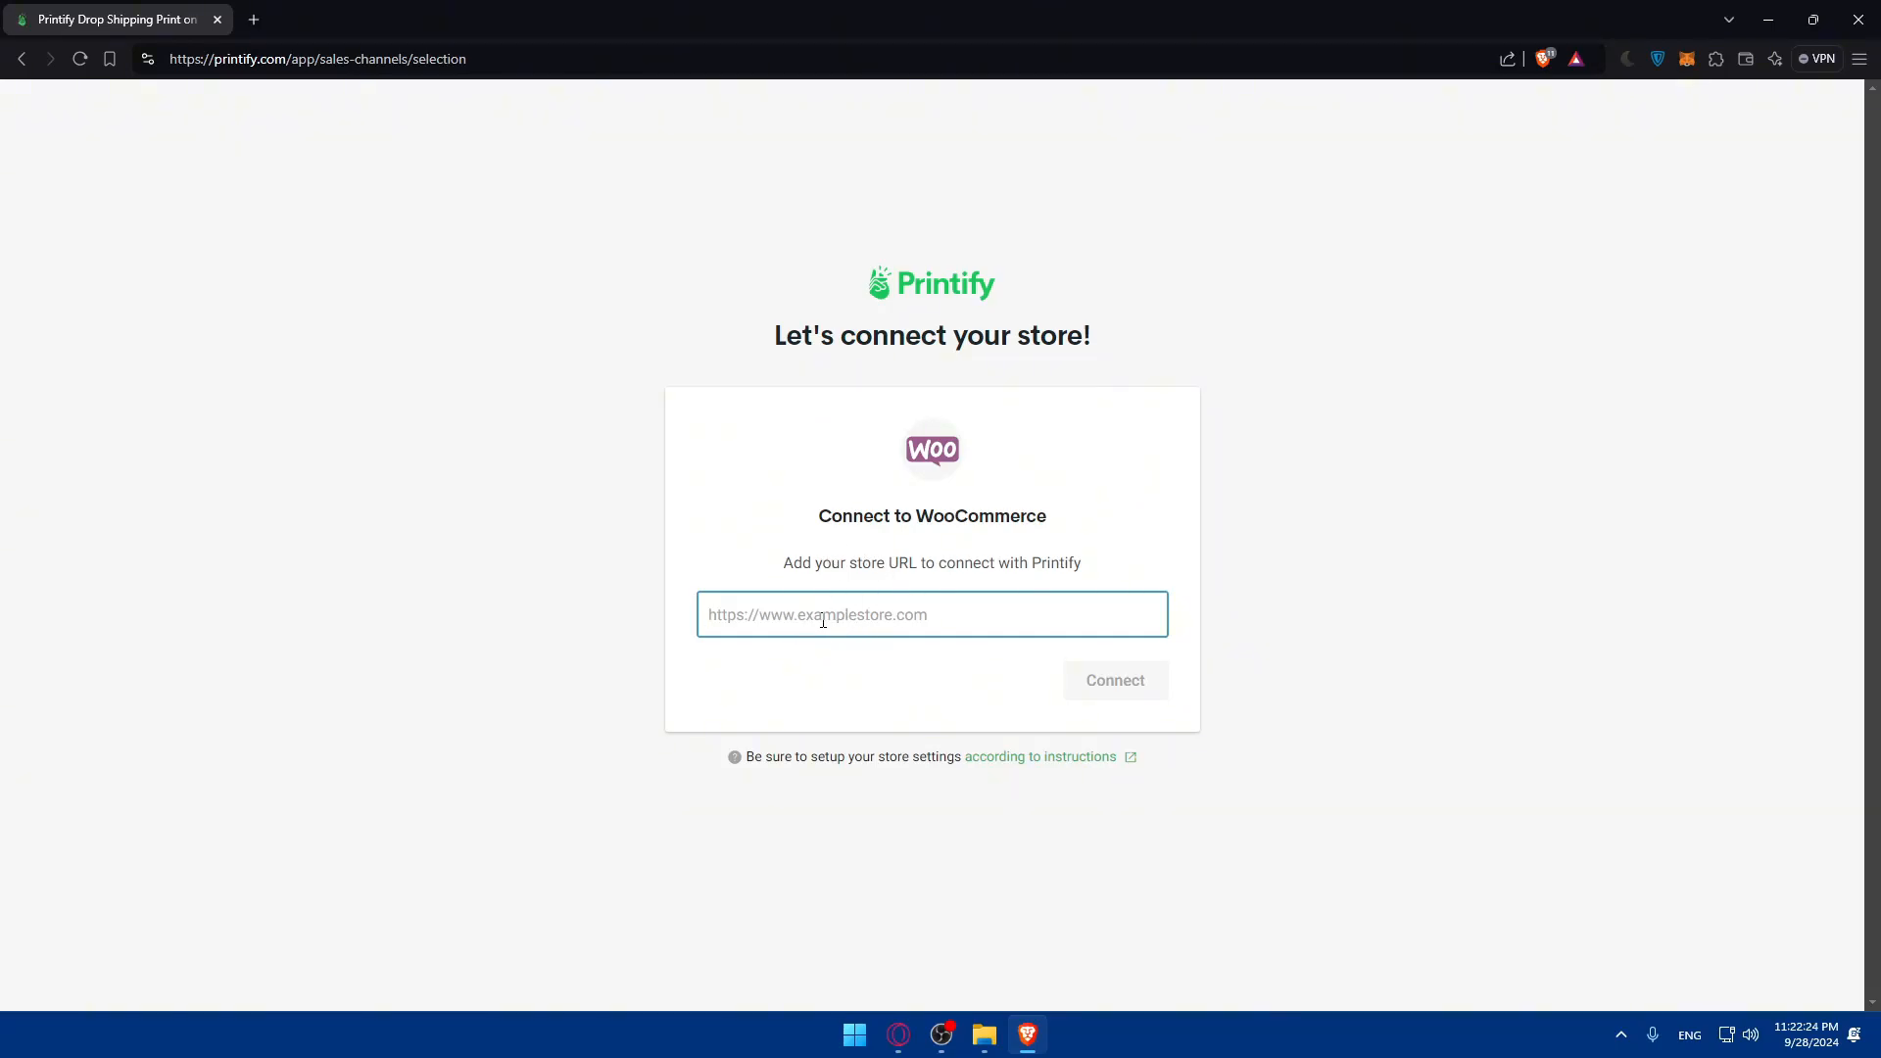
Open woocommerce.com and wordpress.com in two new browser tabs
left_click(253, 20)
type("woocommerce.com")
key("Return")
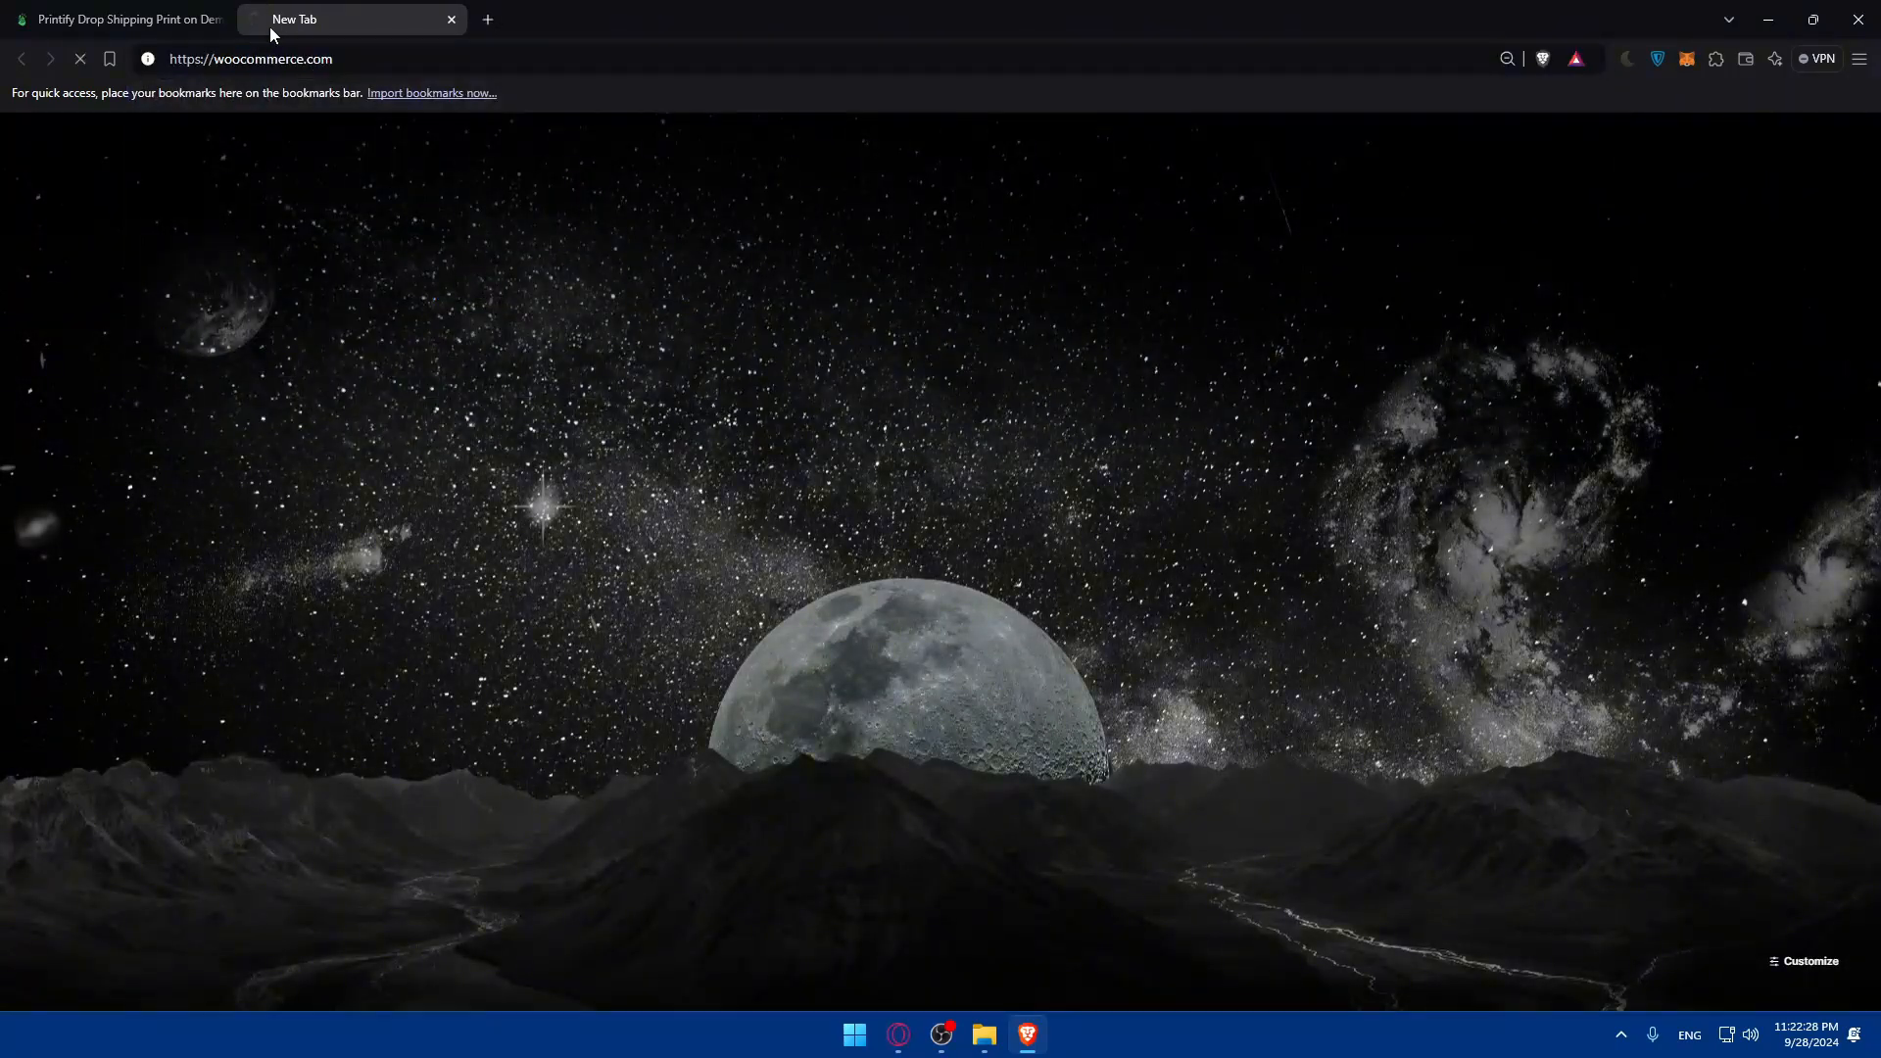
left_click(487, 20)
type("wordpress.com")
key("Return")
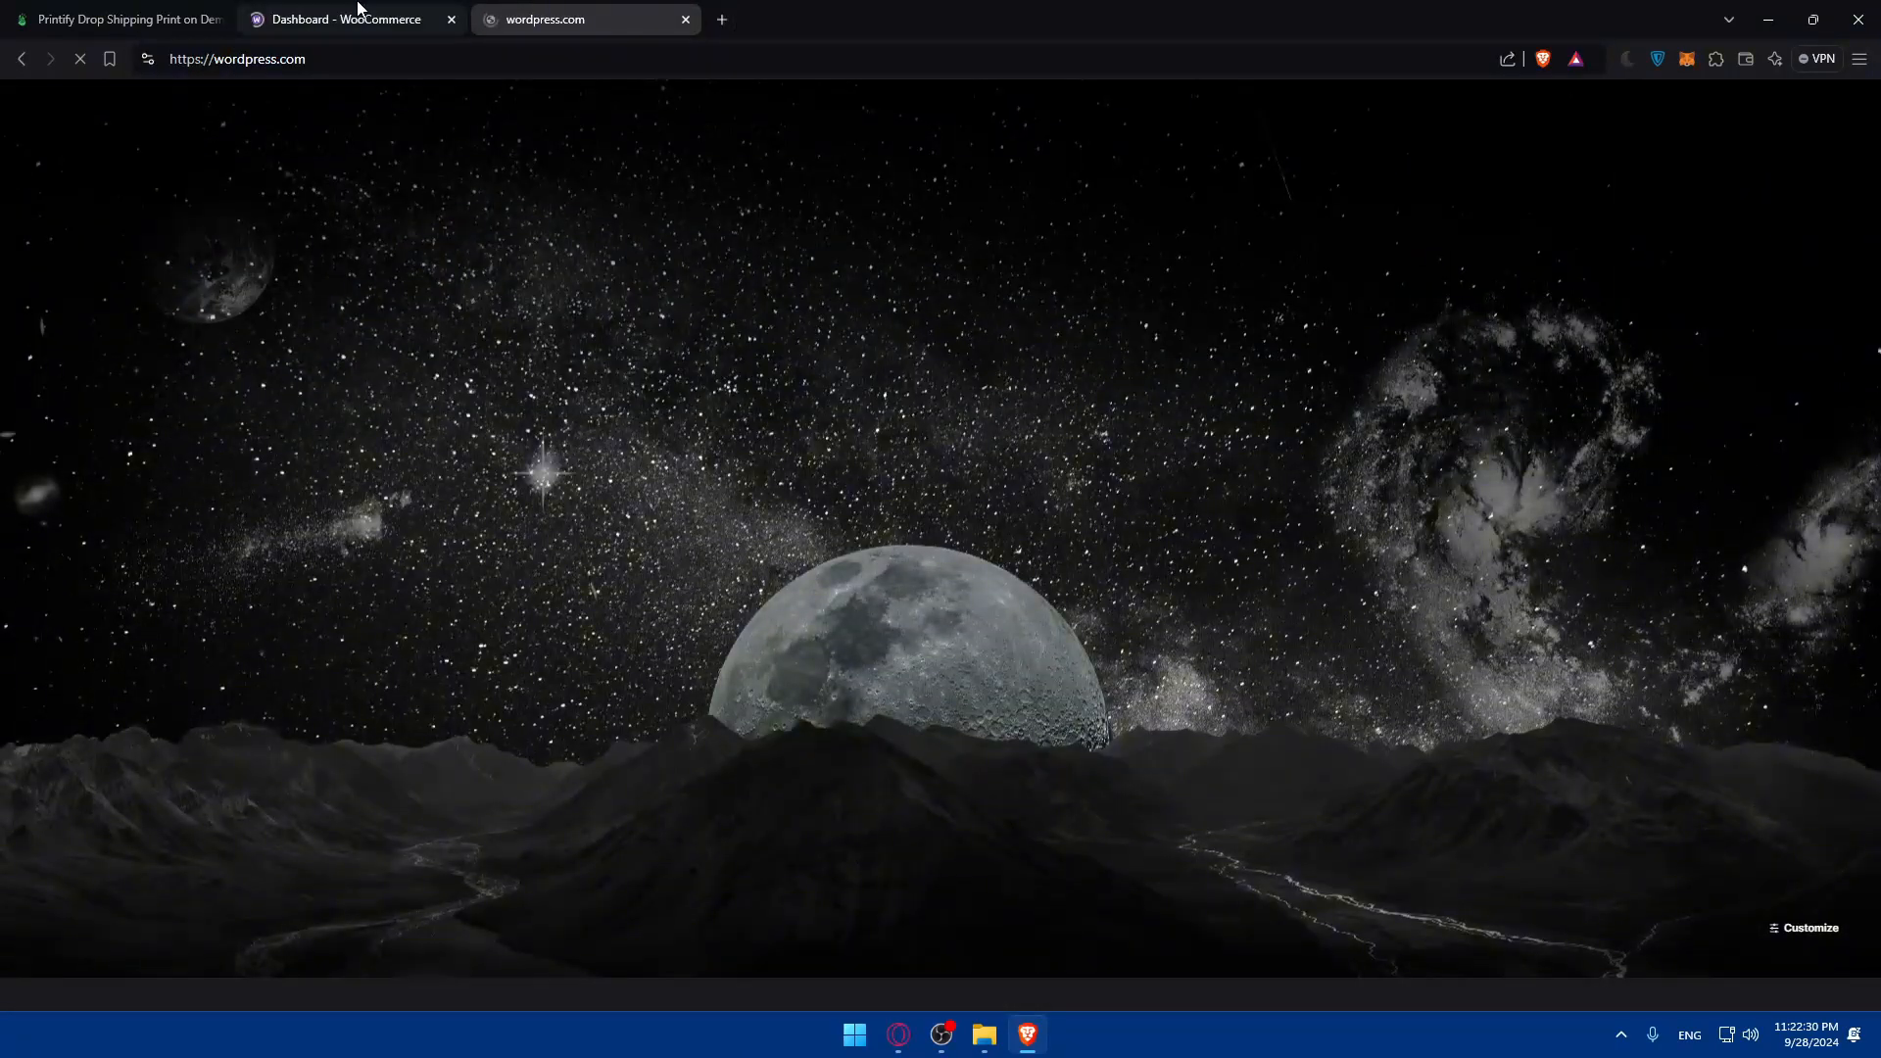
Open the My stores page of the WooCommerce account
left_click(338, 17)
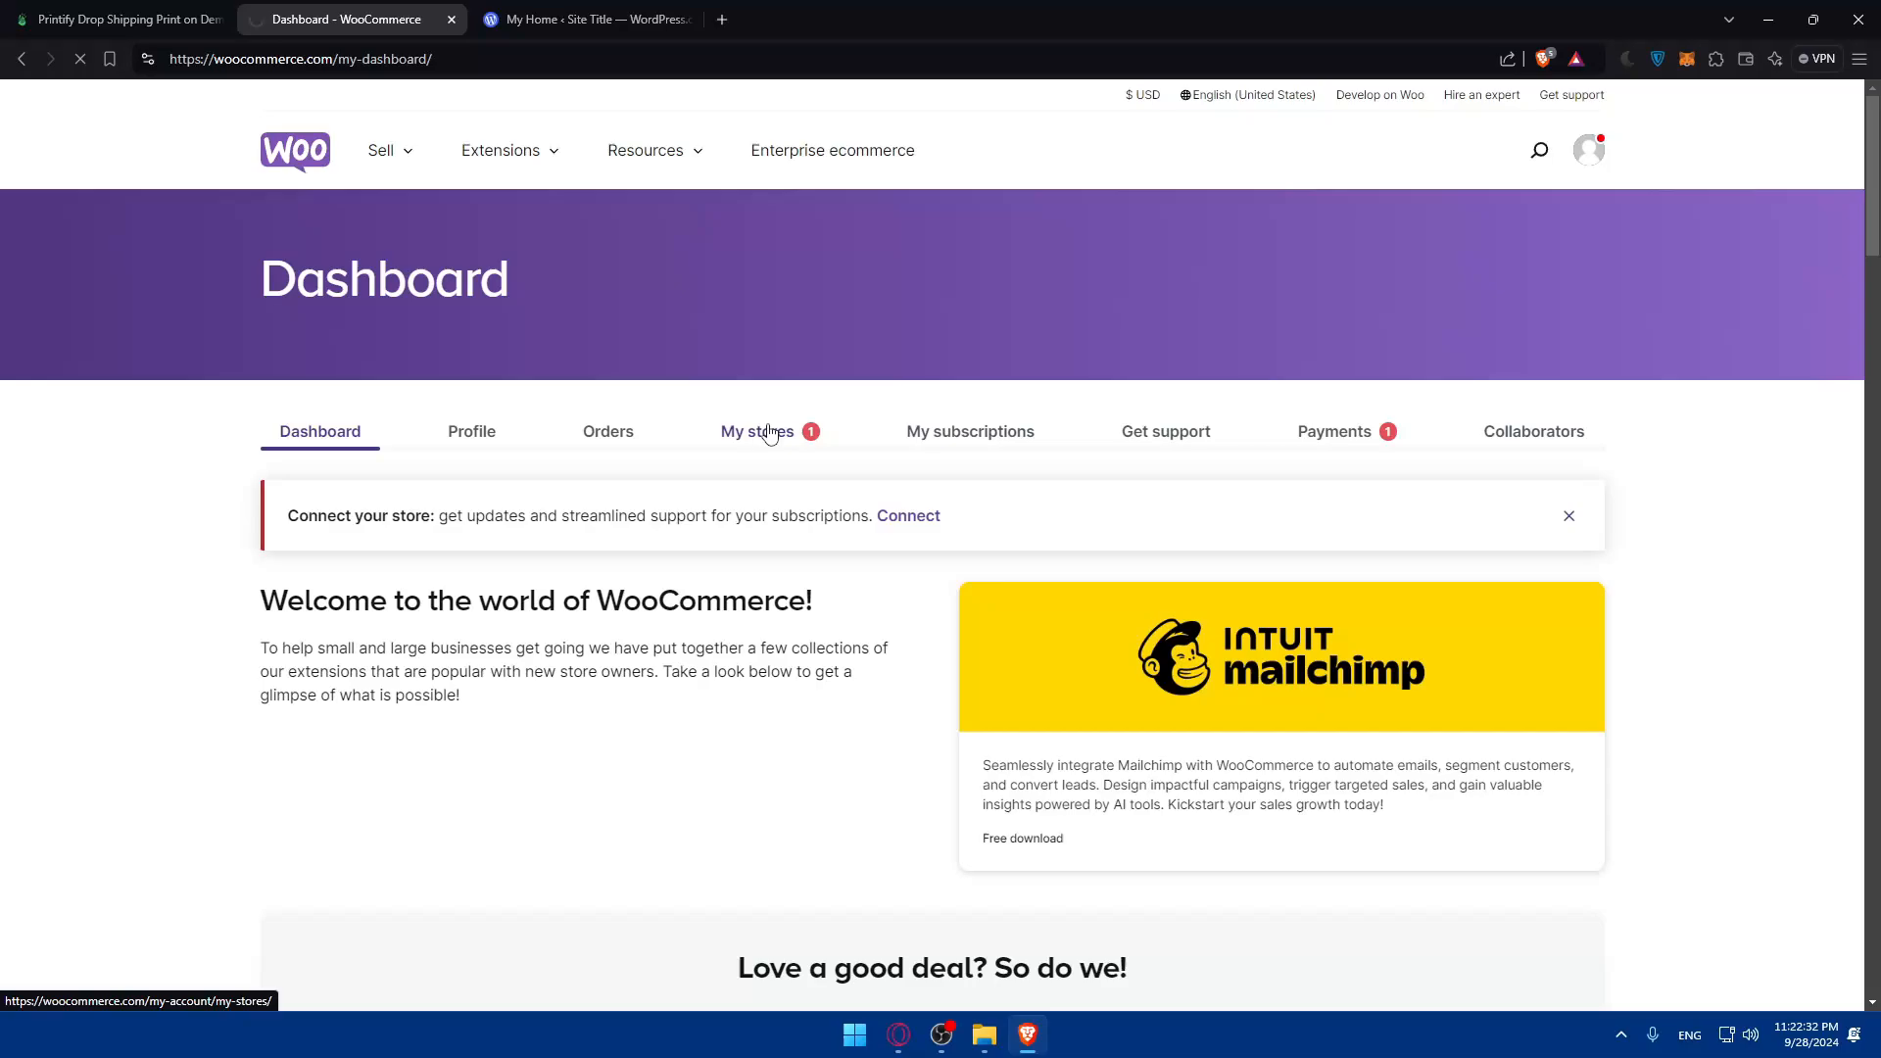
left_click(769, 434)
scroll(751, 537, "down", 2)
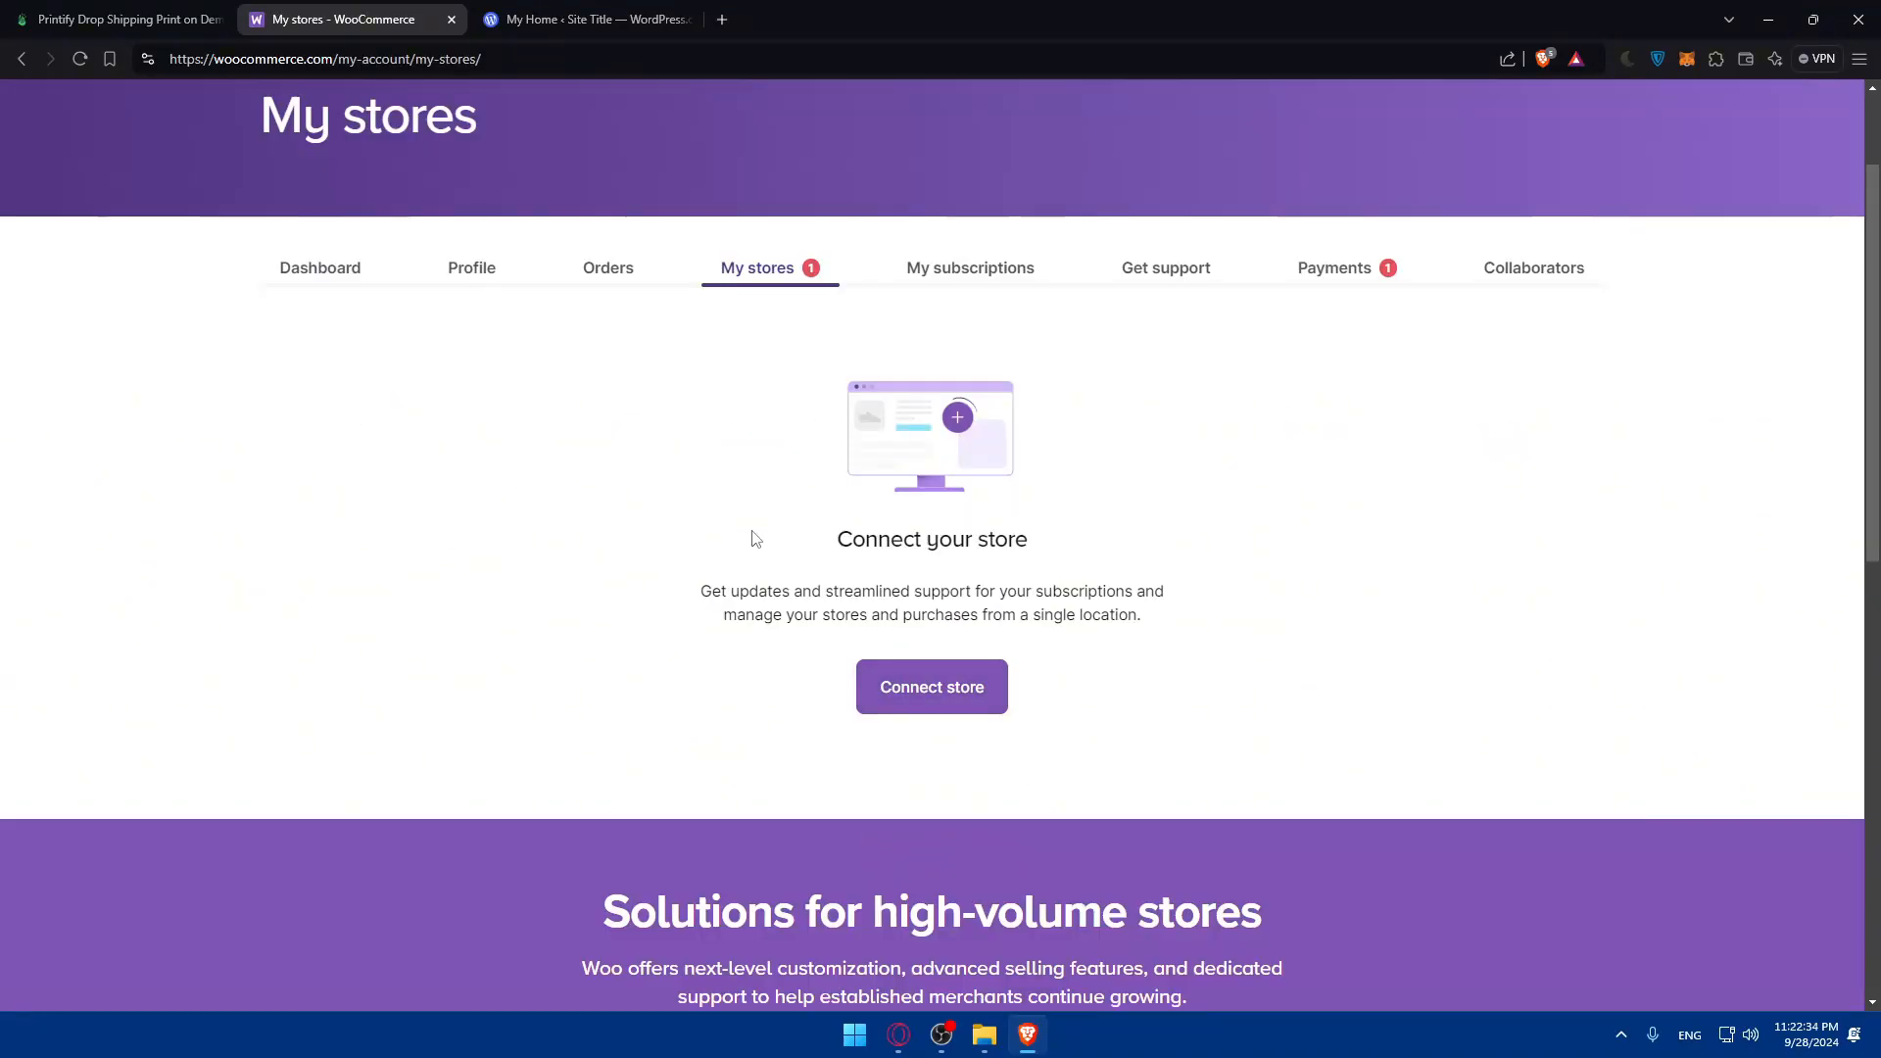
Open the preview of the WordPress site and copy its address, test169970295.wordpress.com
left_click(594, 19)
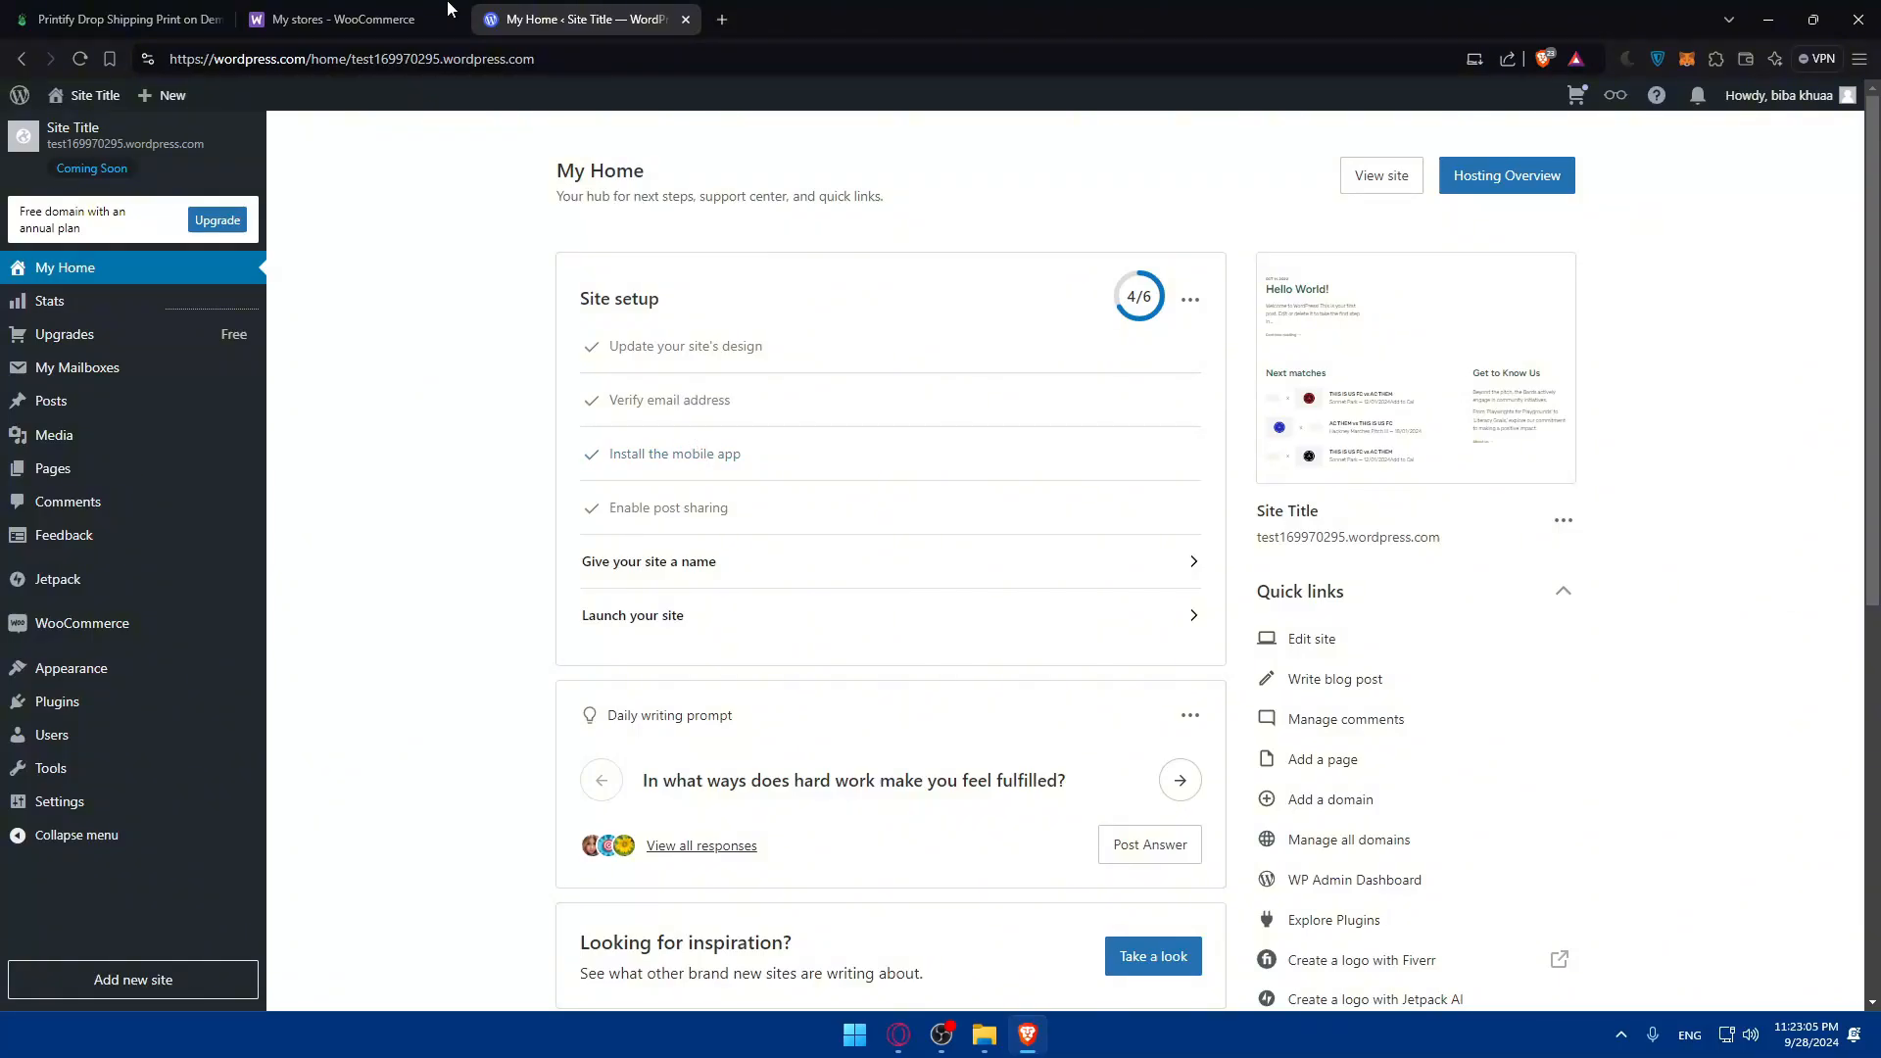
left_click(450, 8)
left_click(581, 8)
left_click(201, 147)
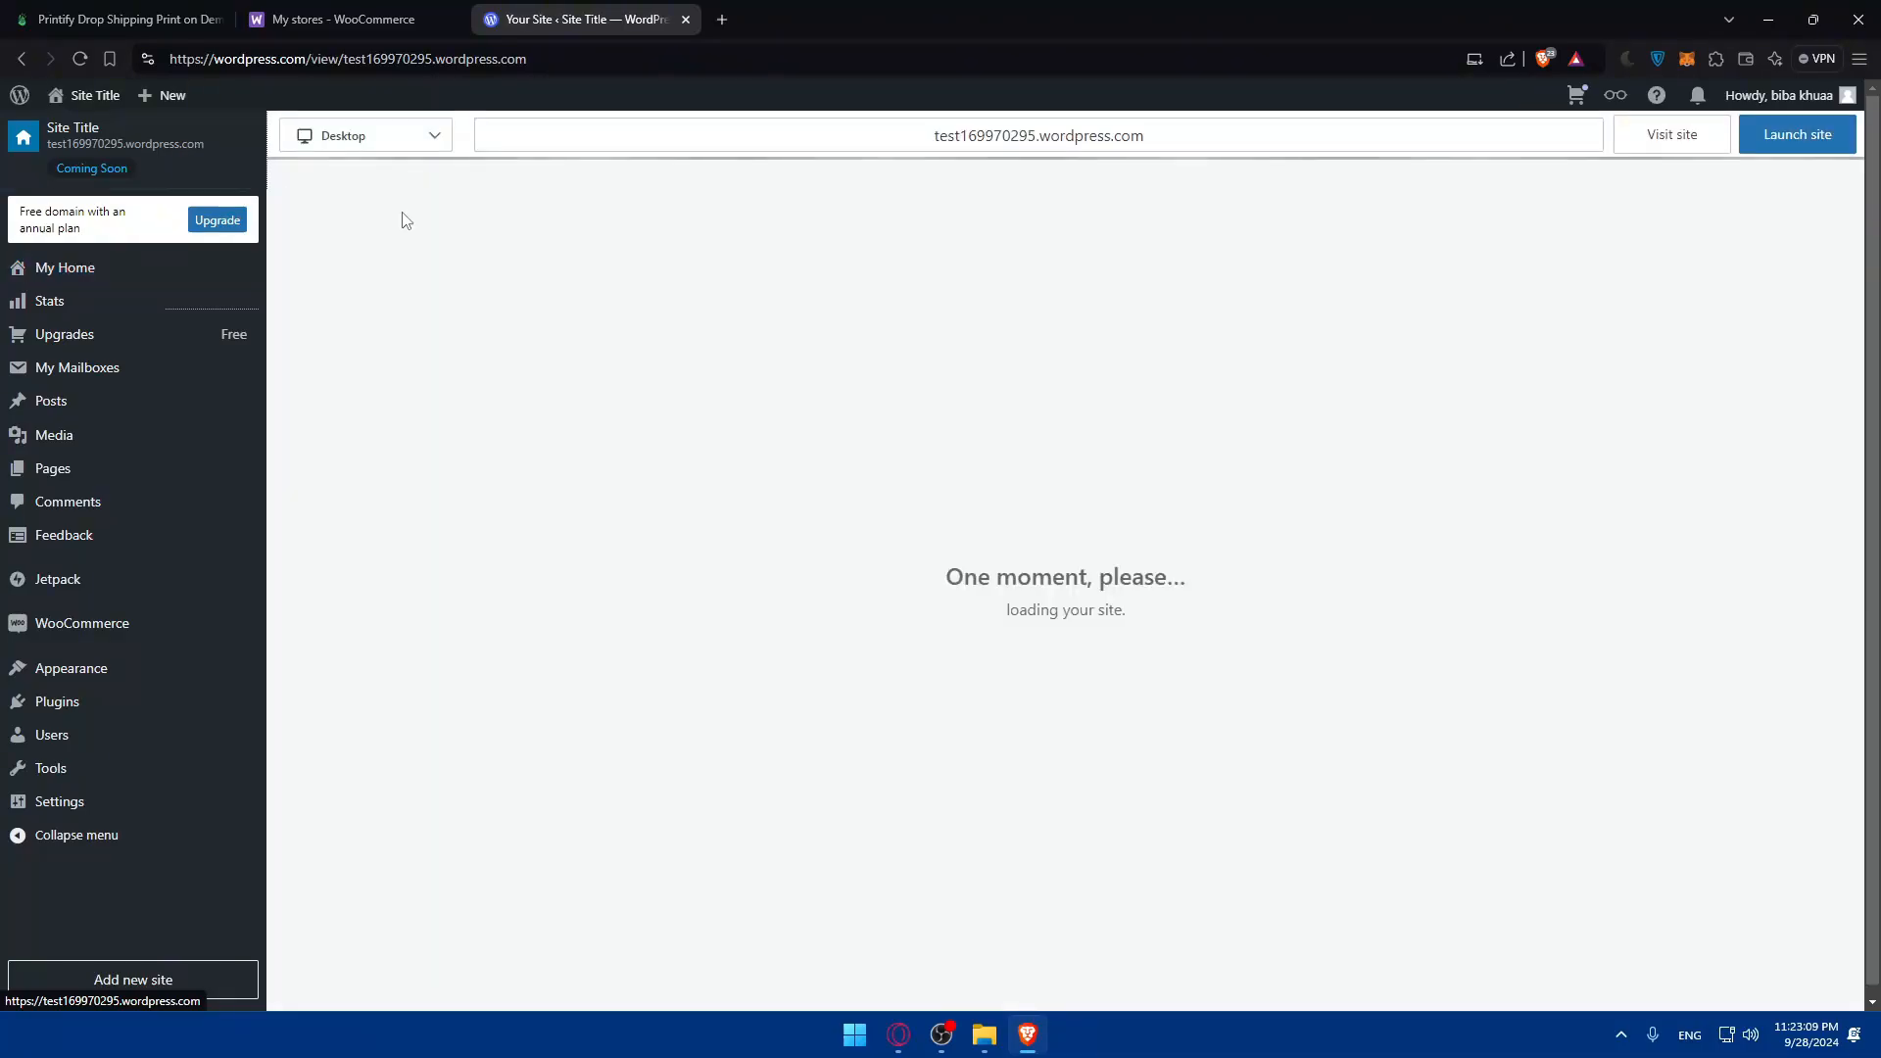
left_click_drag(1166, 130, 890, 130)
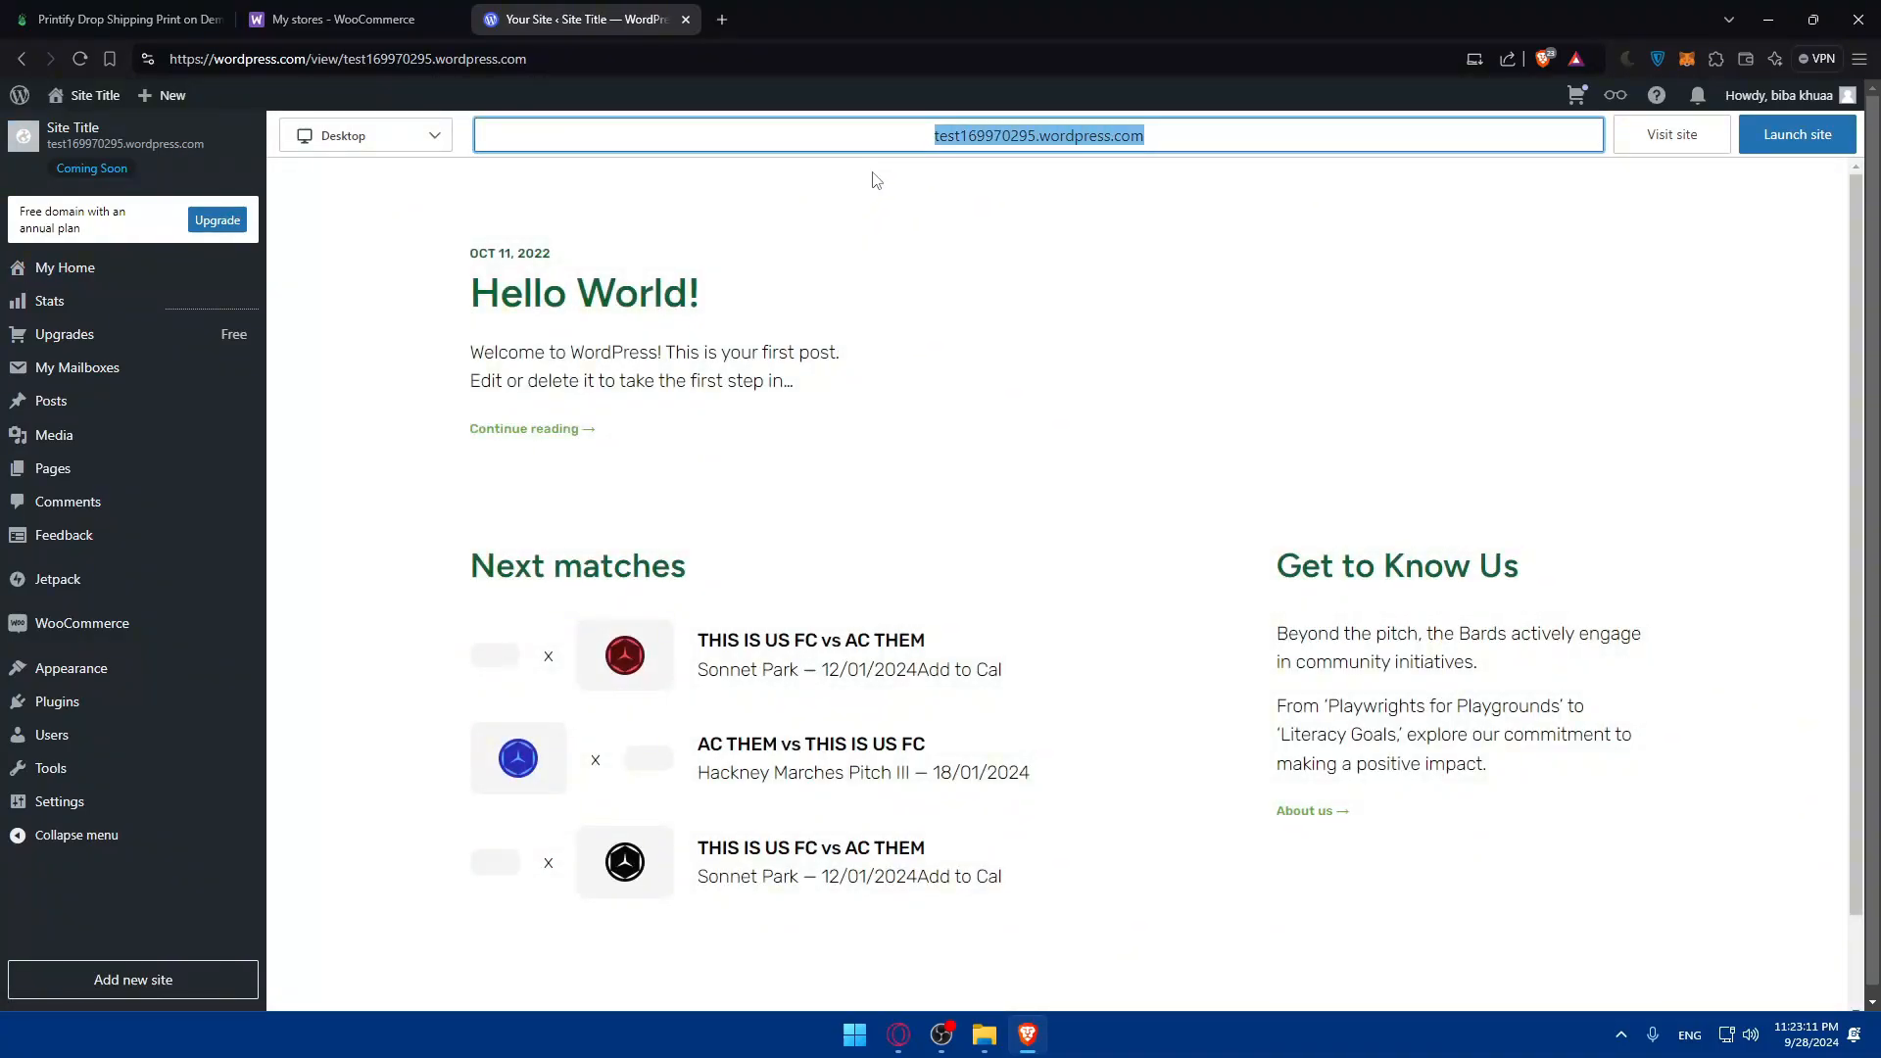
key("ctrl+c")
Try to connect a store in WooCommerce using the copied URL test169970295.wordpress.com
left_click(334, 19)
left_click(940, 685)
left_click(849, 559)
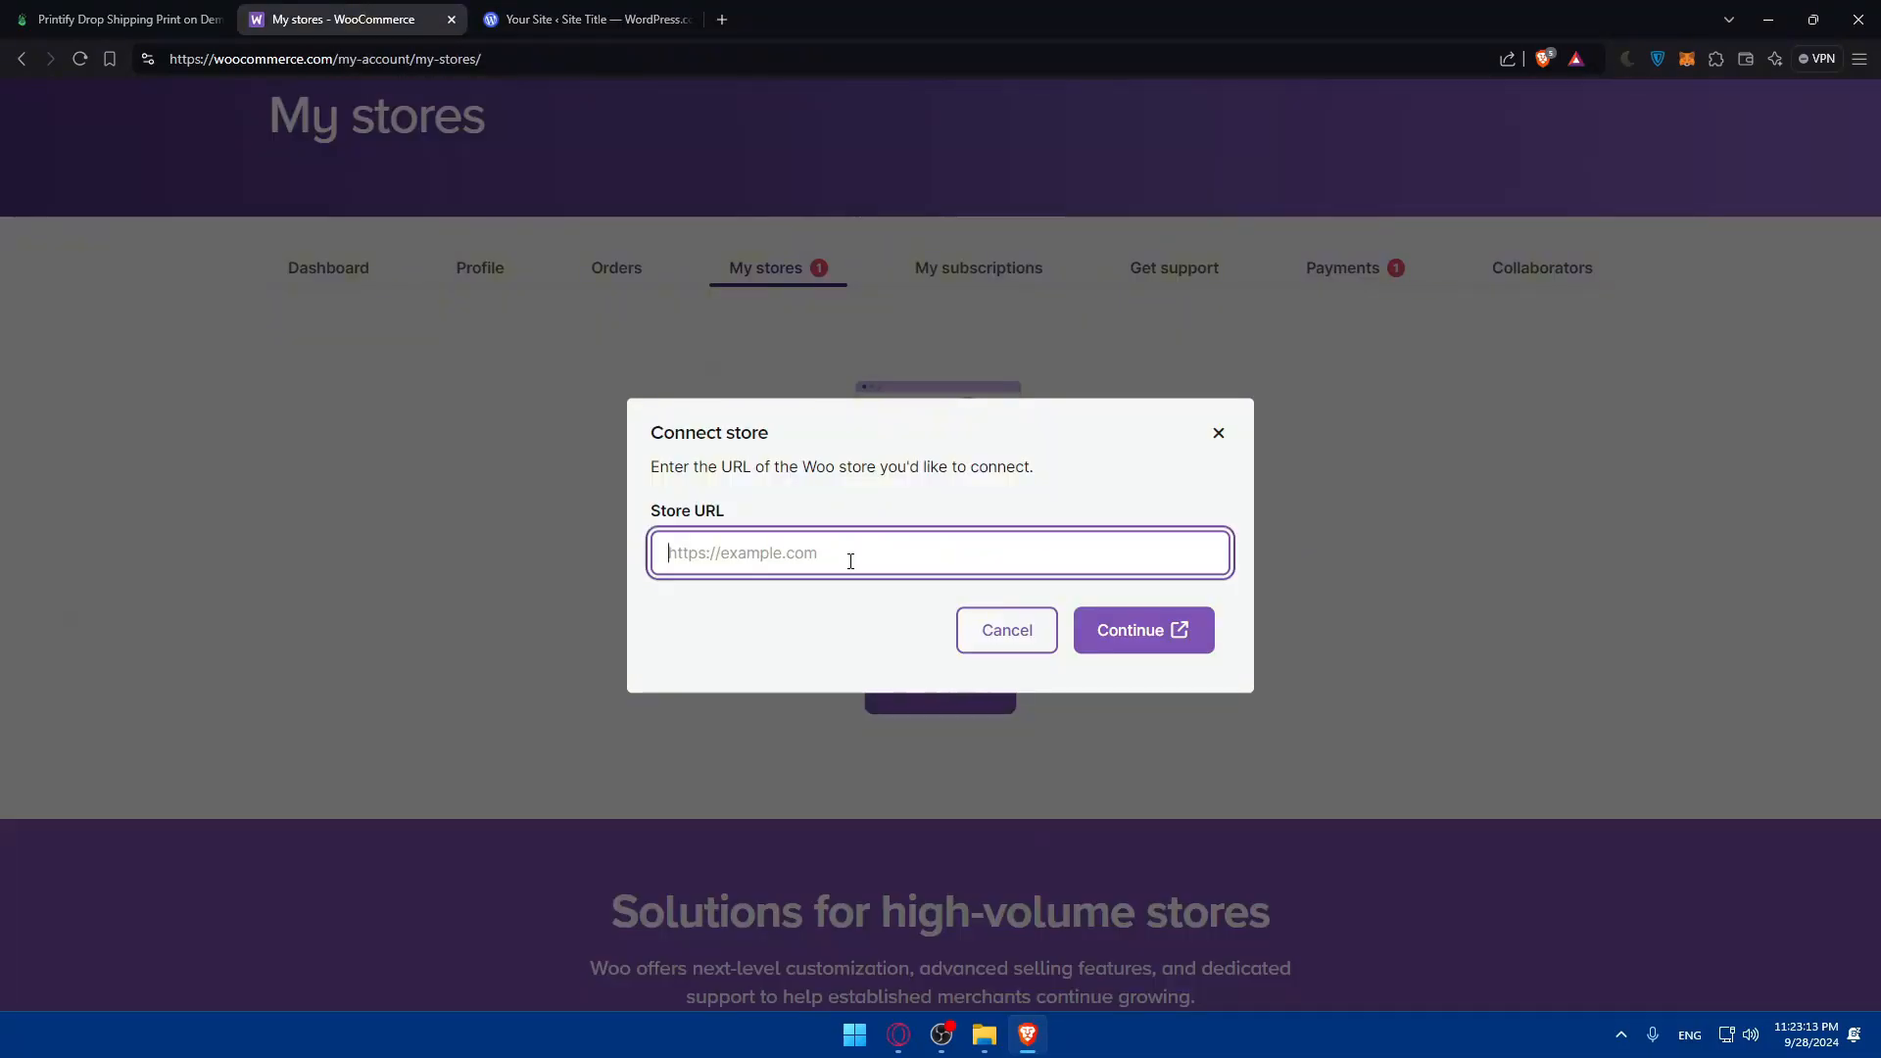
key("ctrl+v")
left_click(1126, 615)
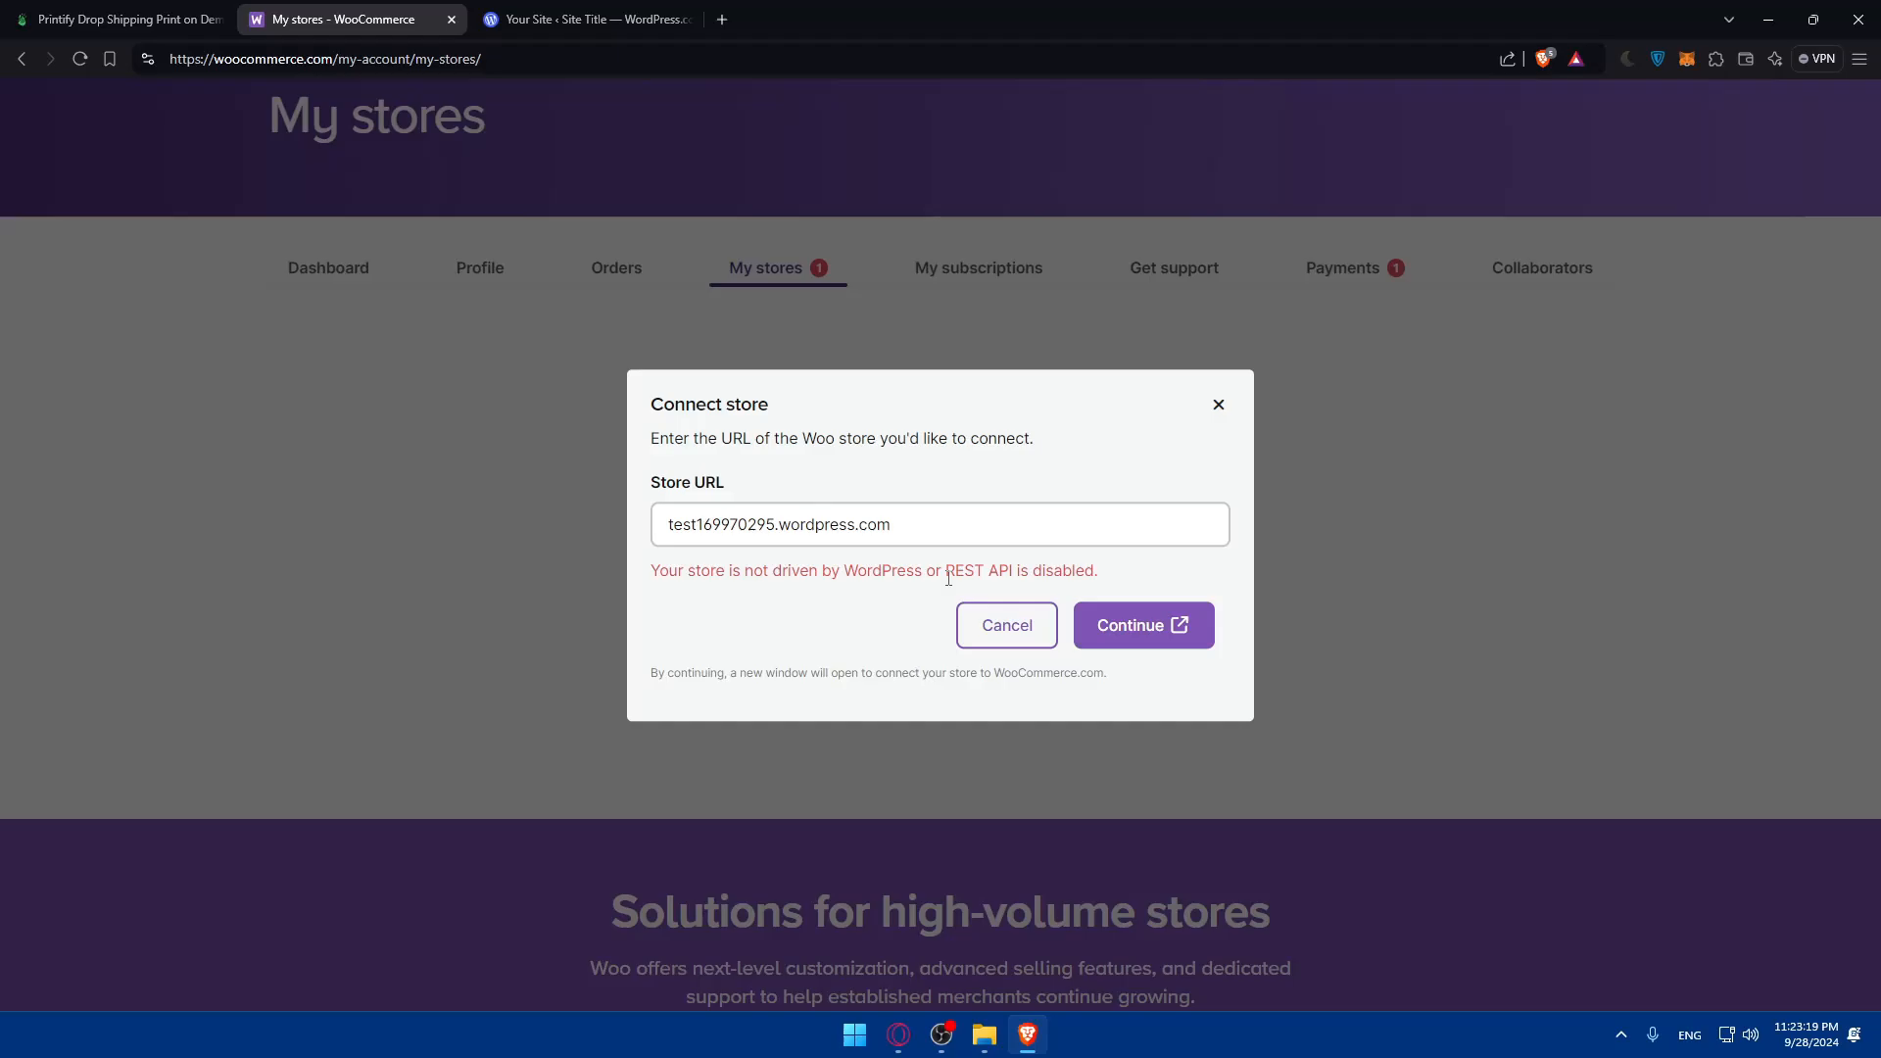
left_click_drag(658, 570, 860, 596)
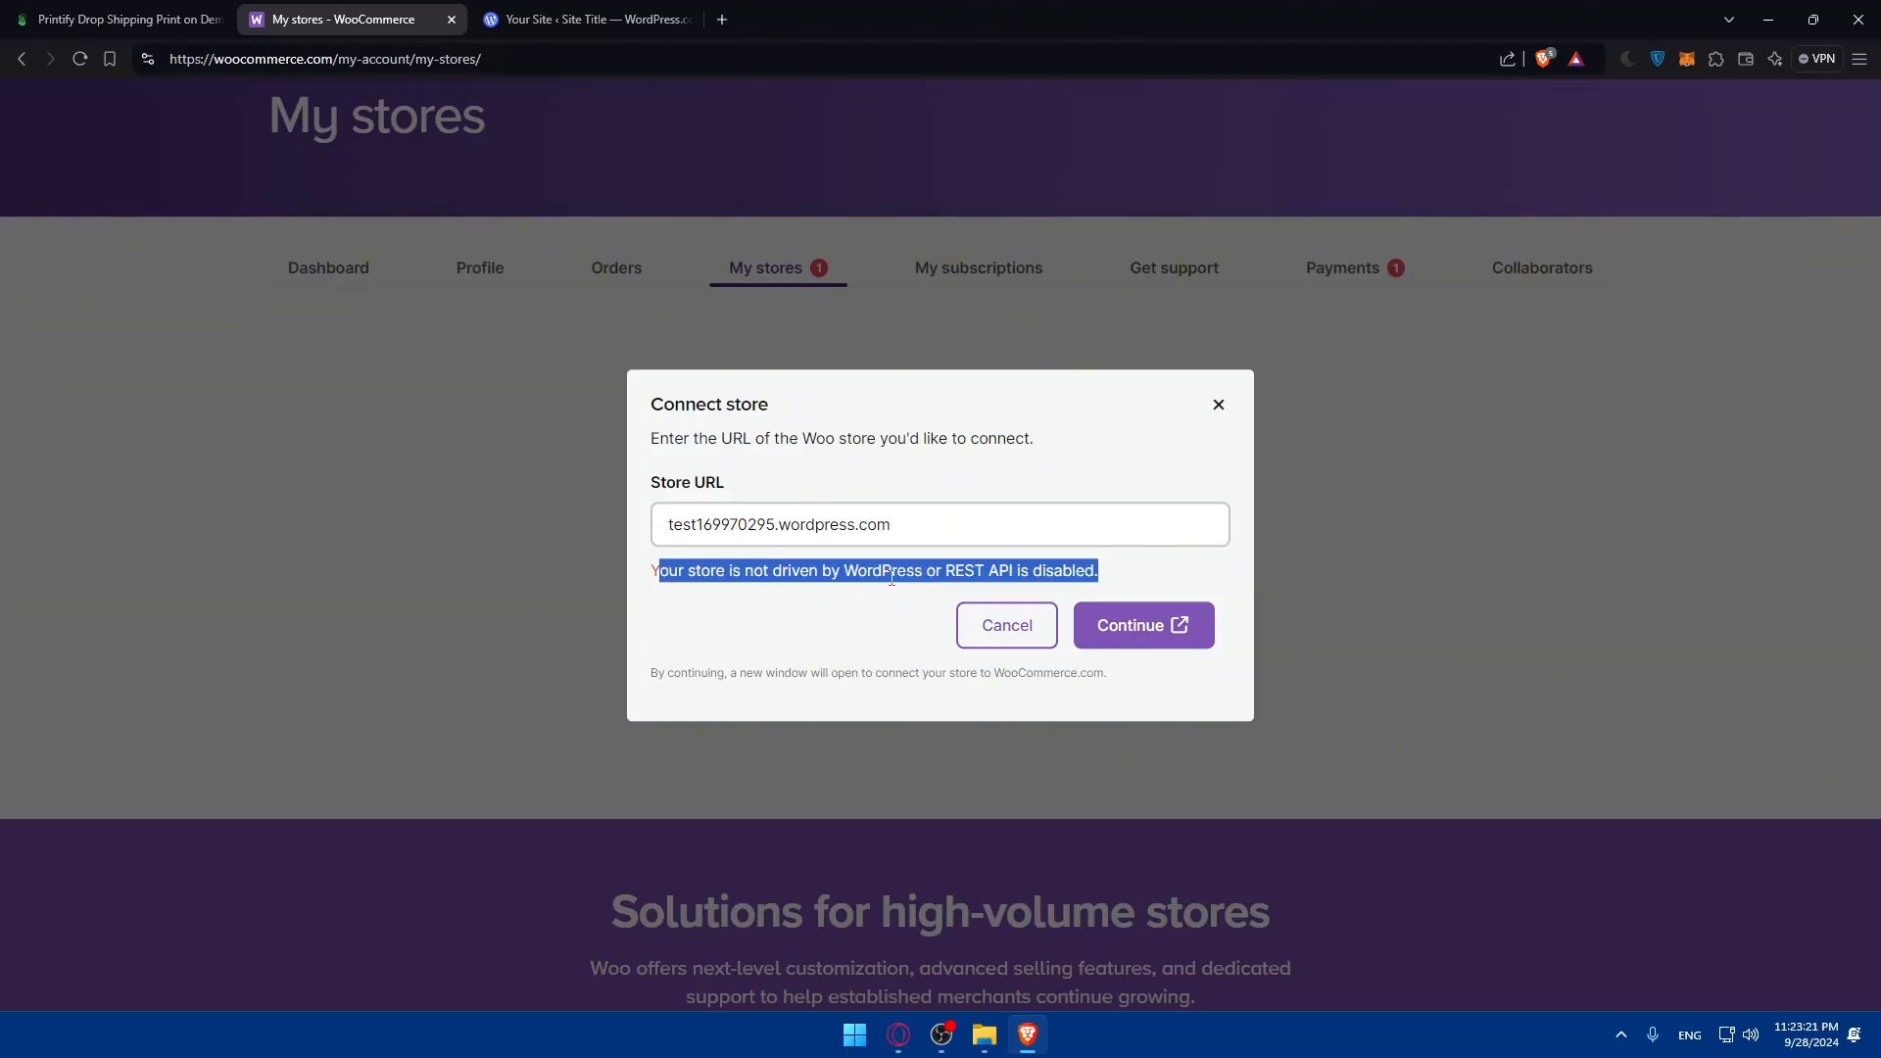
left_click(963, 574)
Launch the WordPress site from its preview so that it is public
left_click(494, 19)
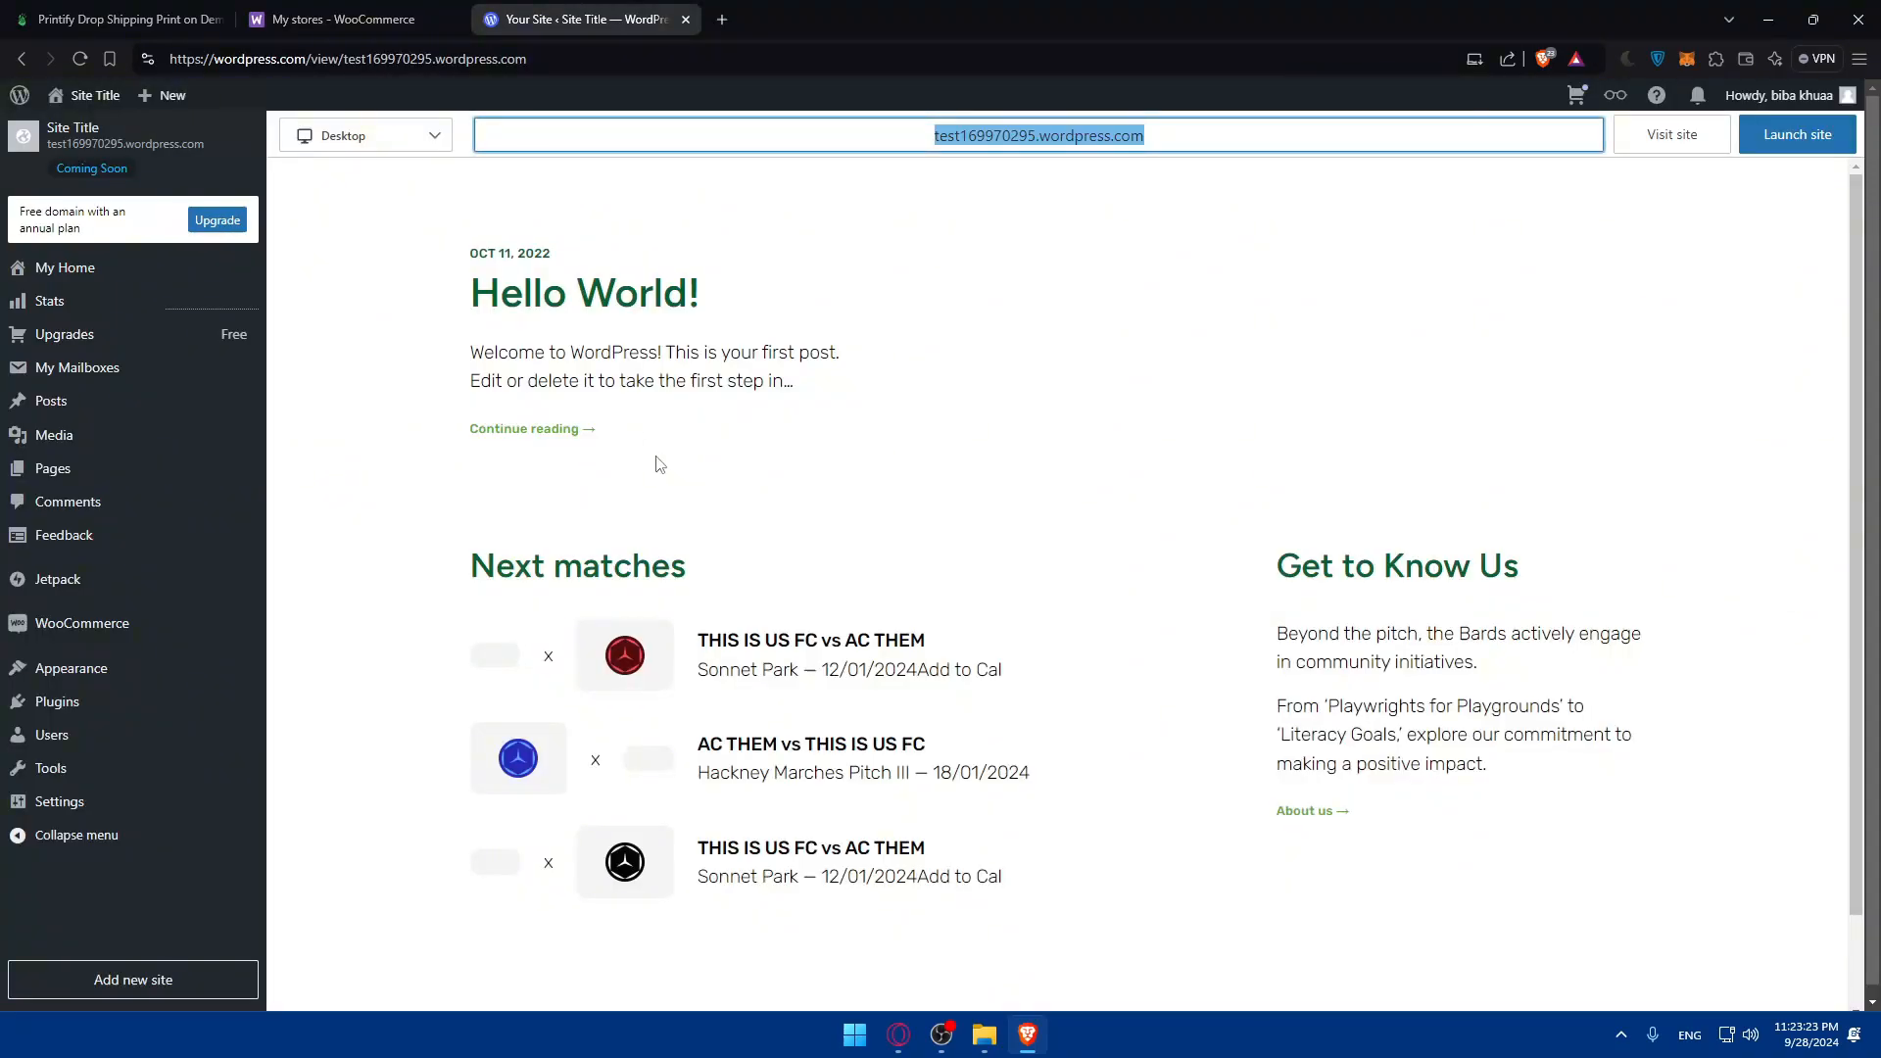
left_click(1751, 145)
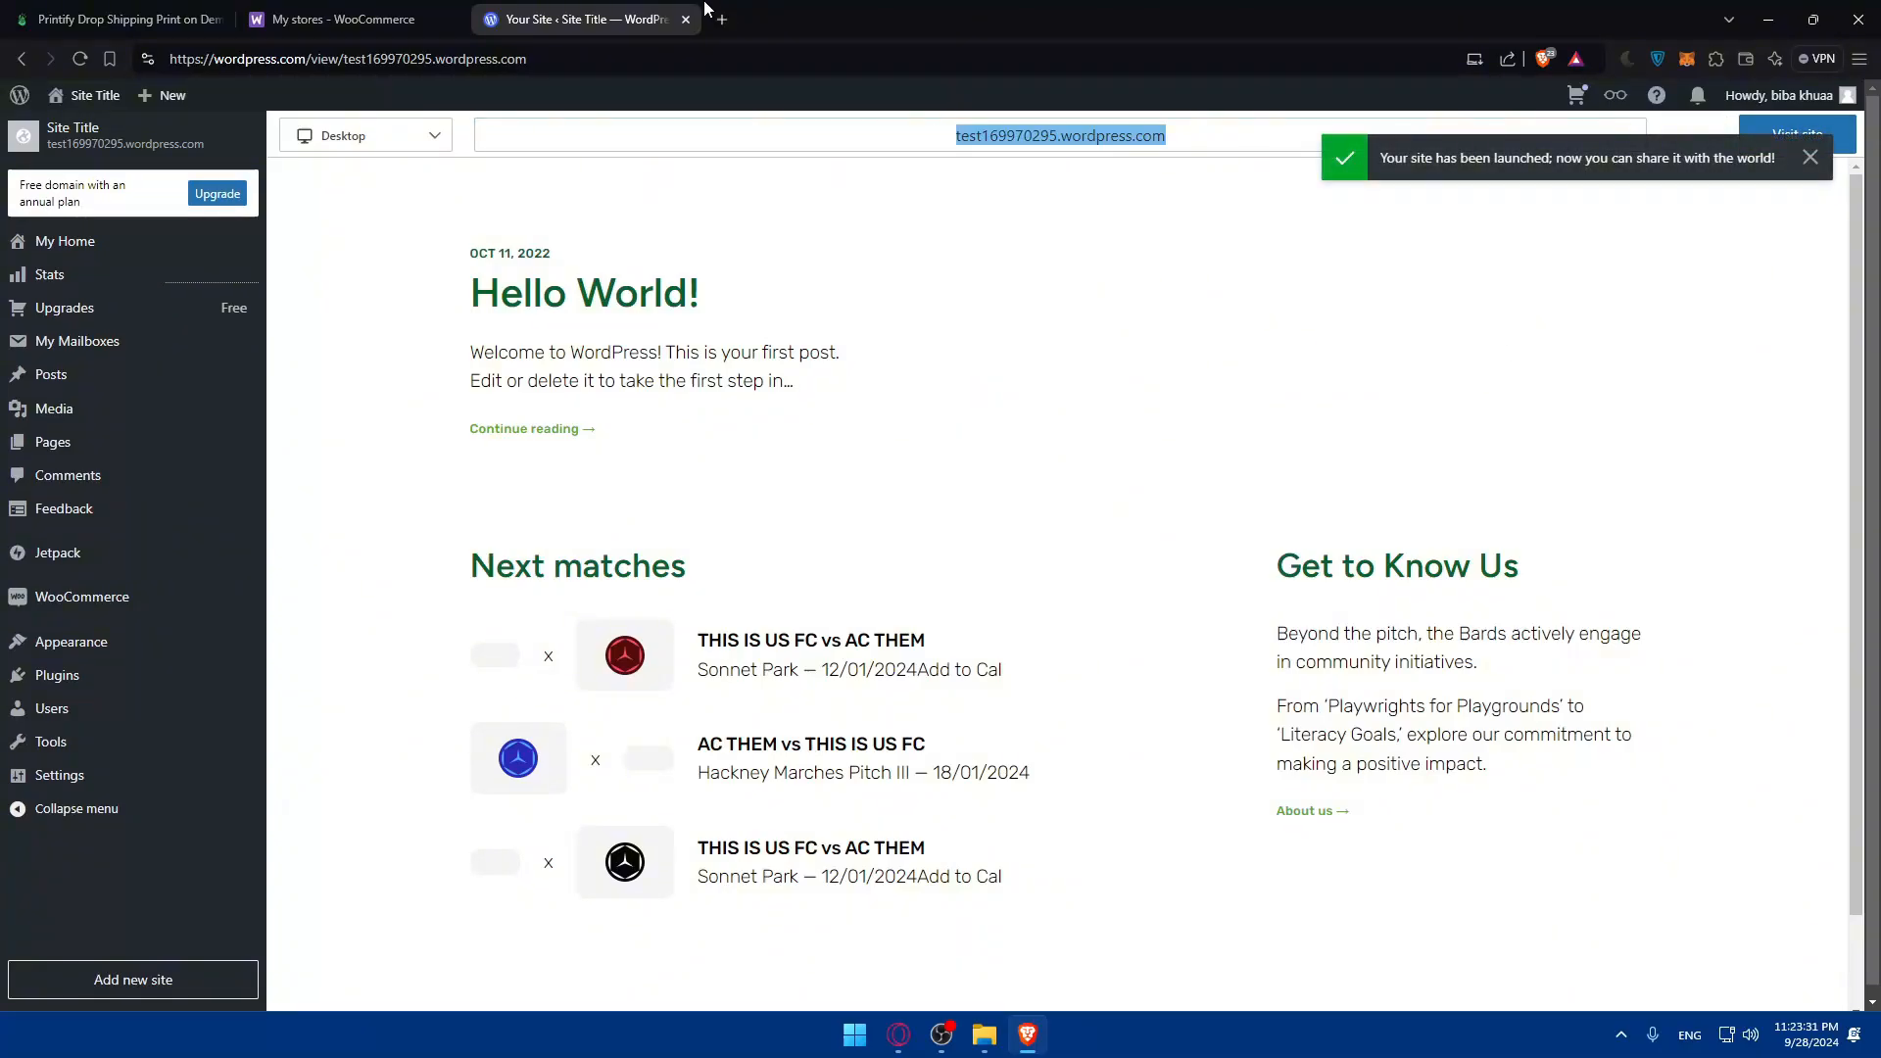
Copy the address test169970295.wordpress.com from the site preview and re-enter it as the WooCommerce store URL
left_click(507, 296)
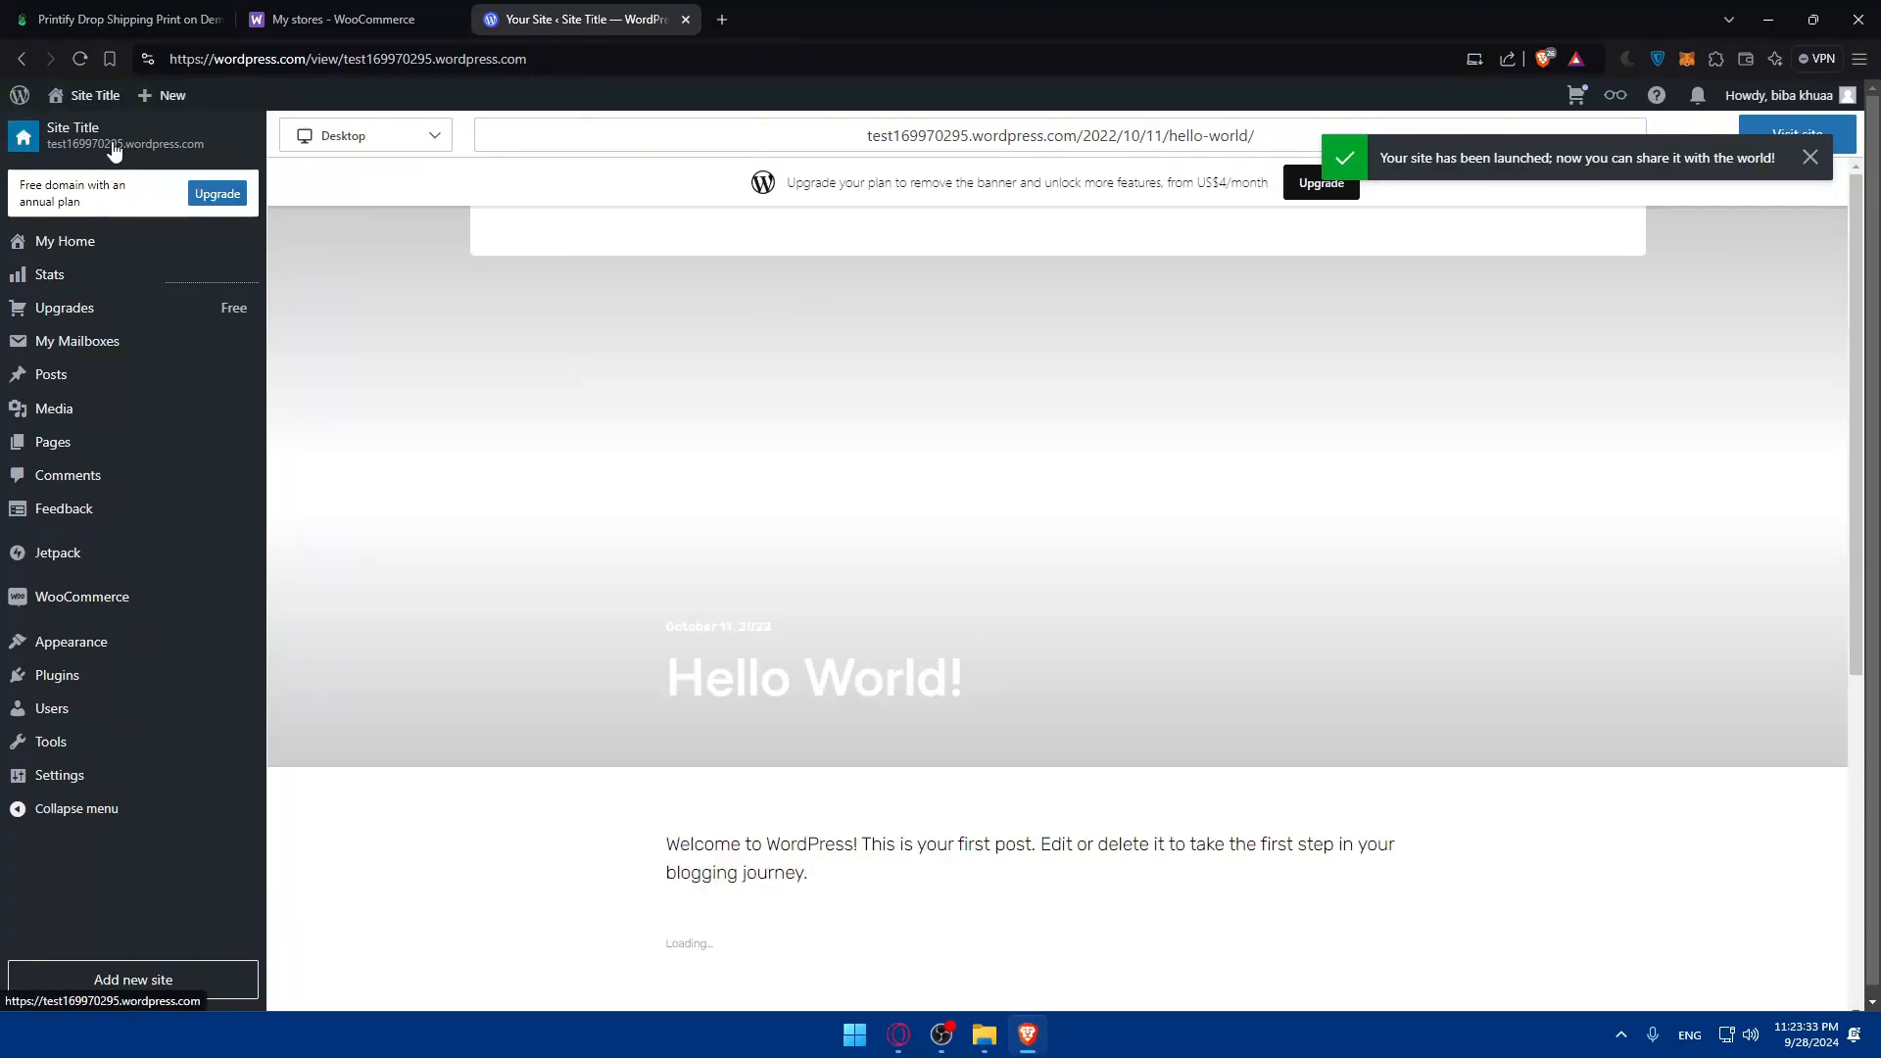
left_click_drag(819, 134, 1078, 143)
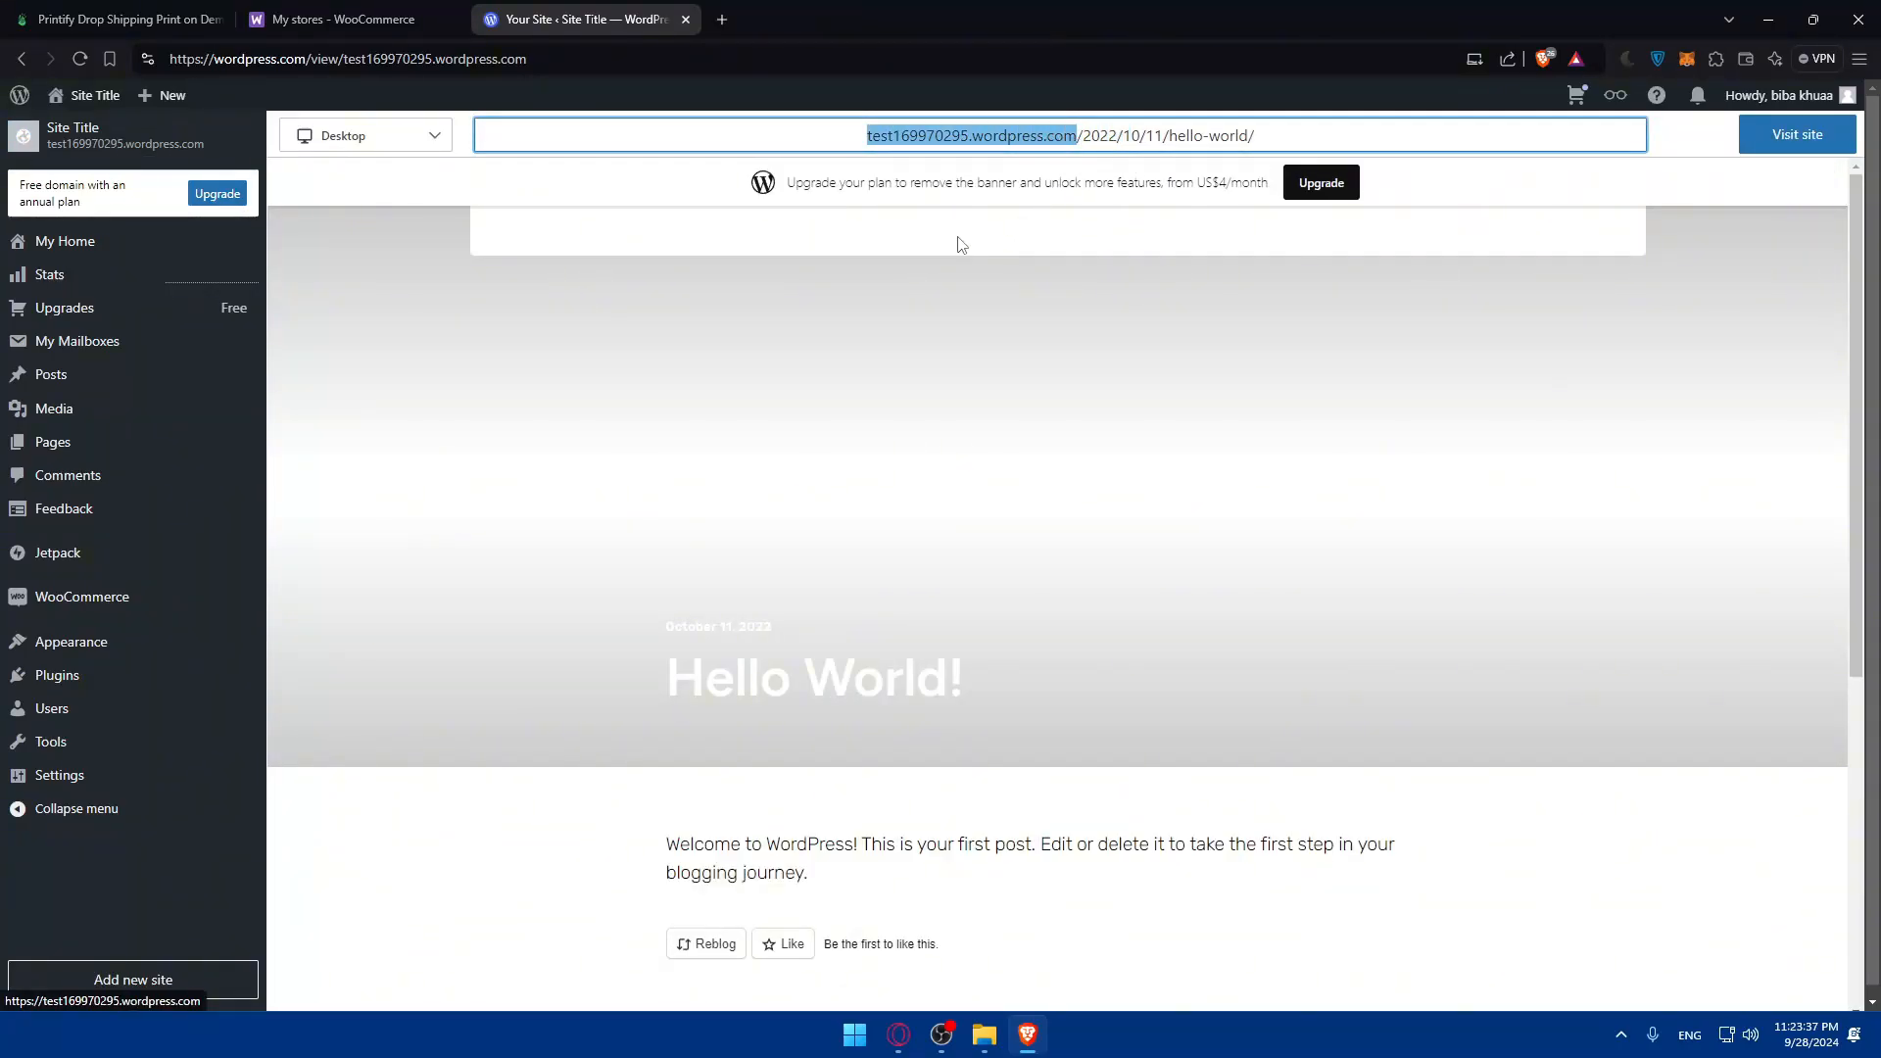
left_click(392, 12)
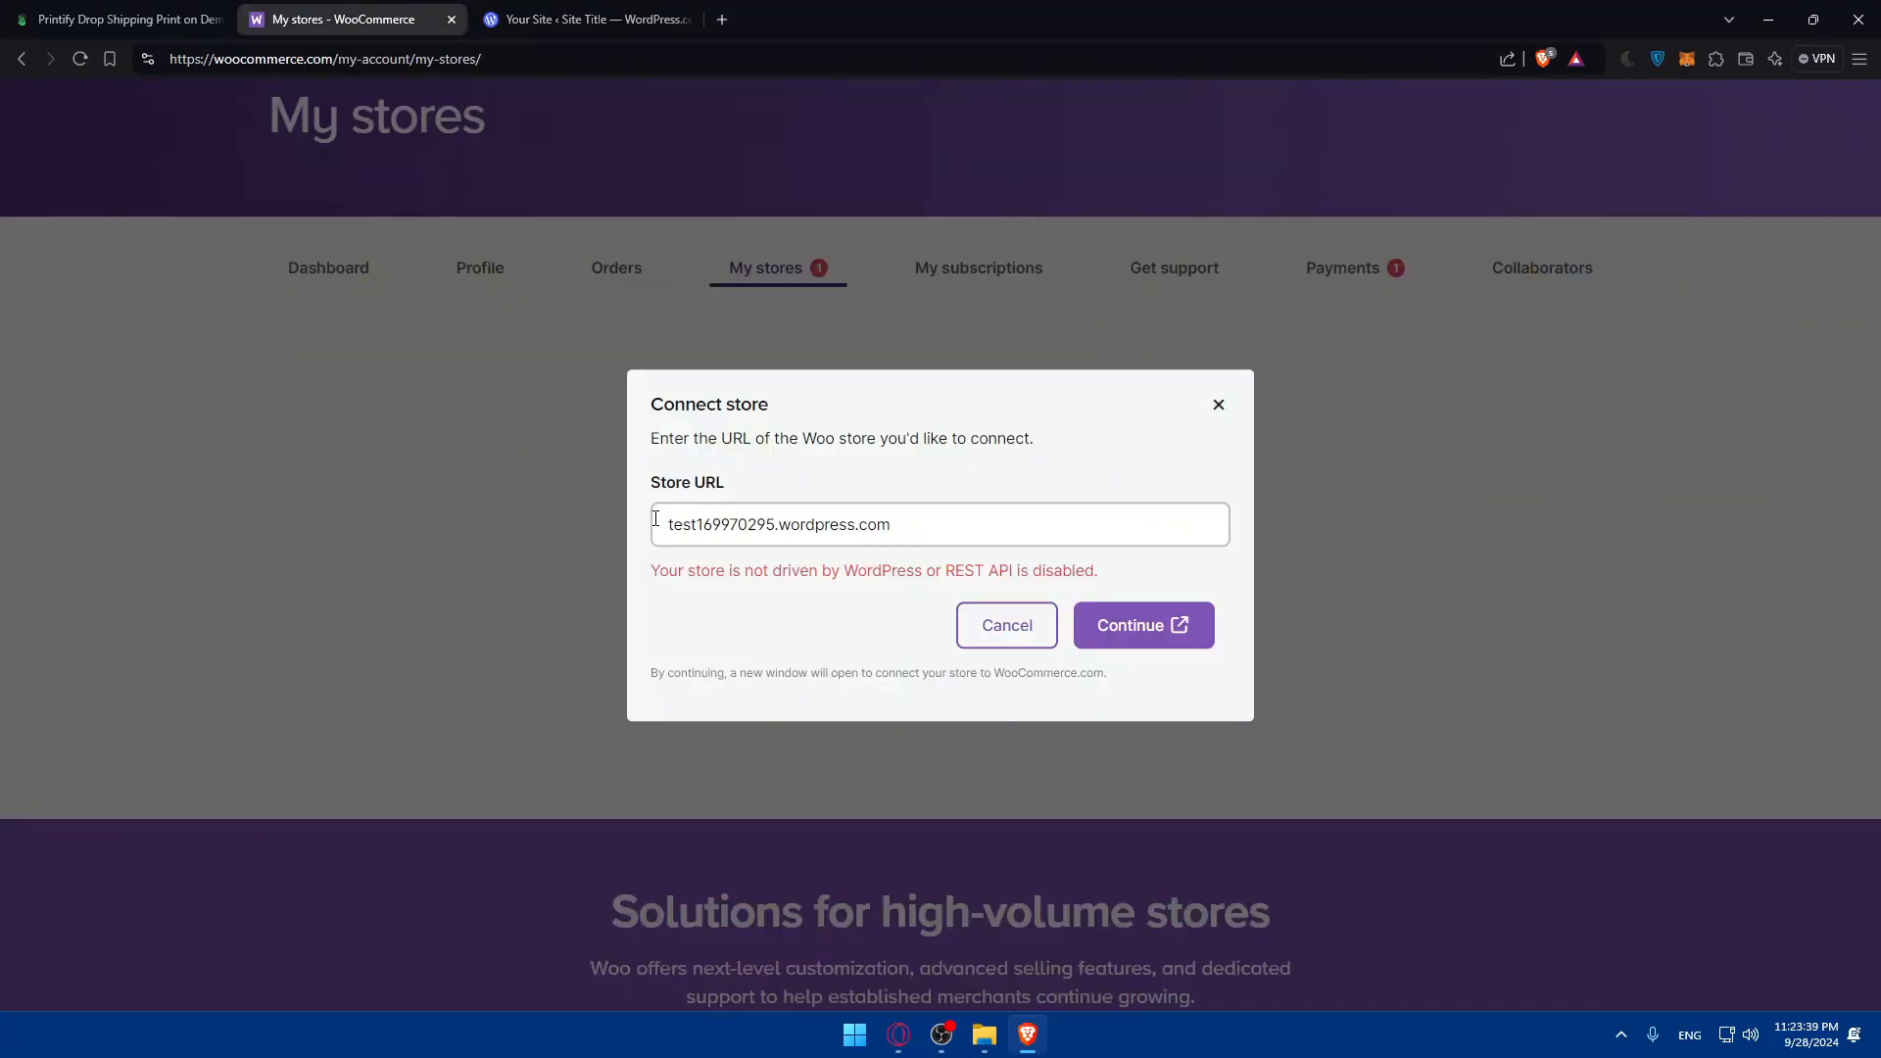
left_click_drag(921, 525, 571, 509)
key("ctrl+v")
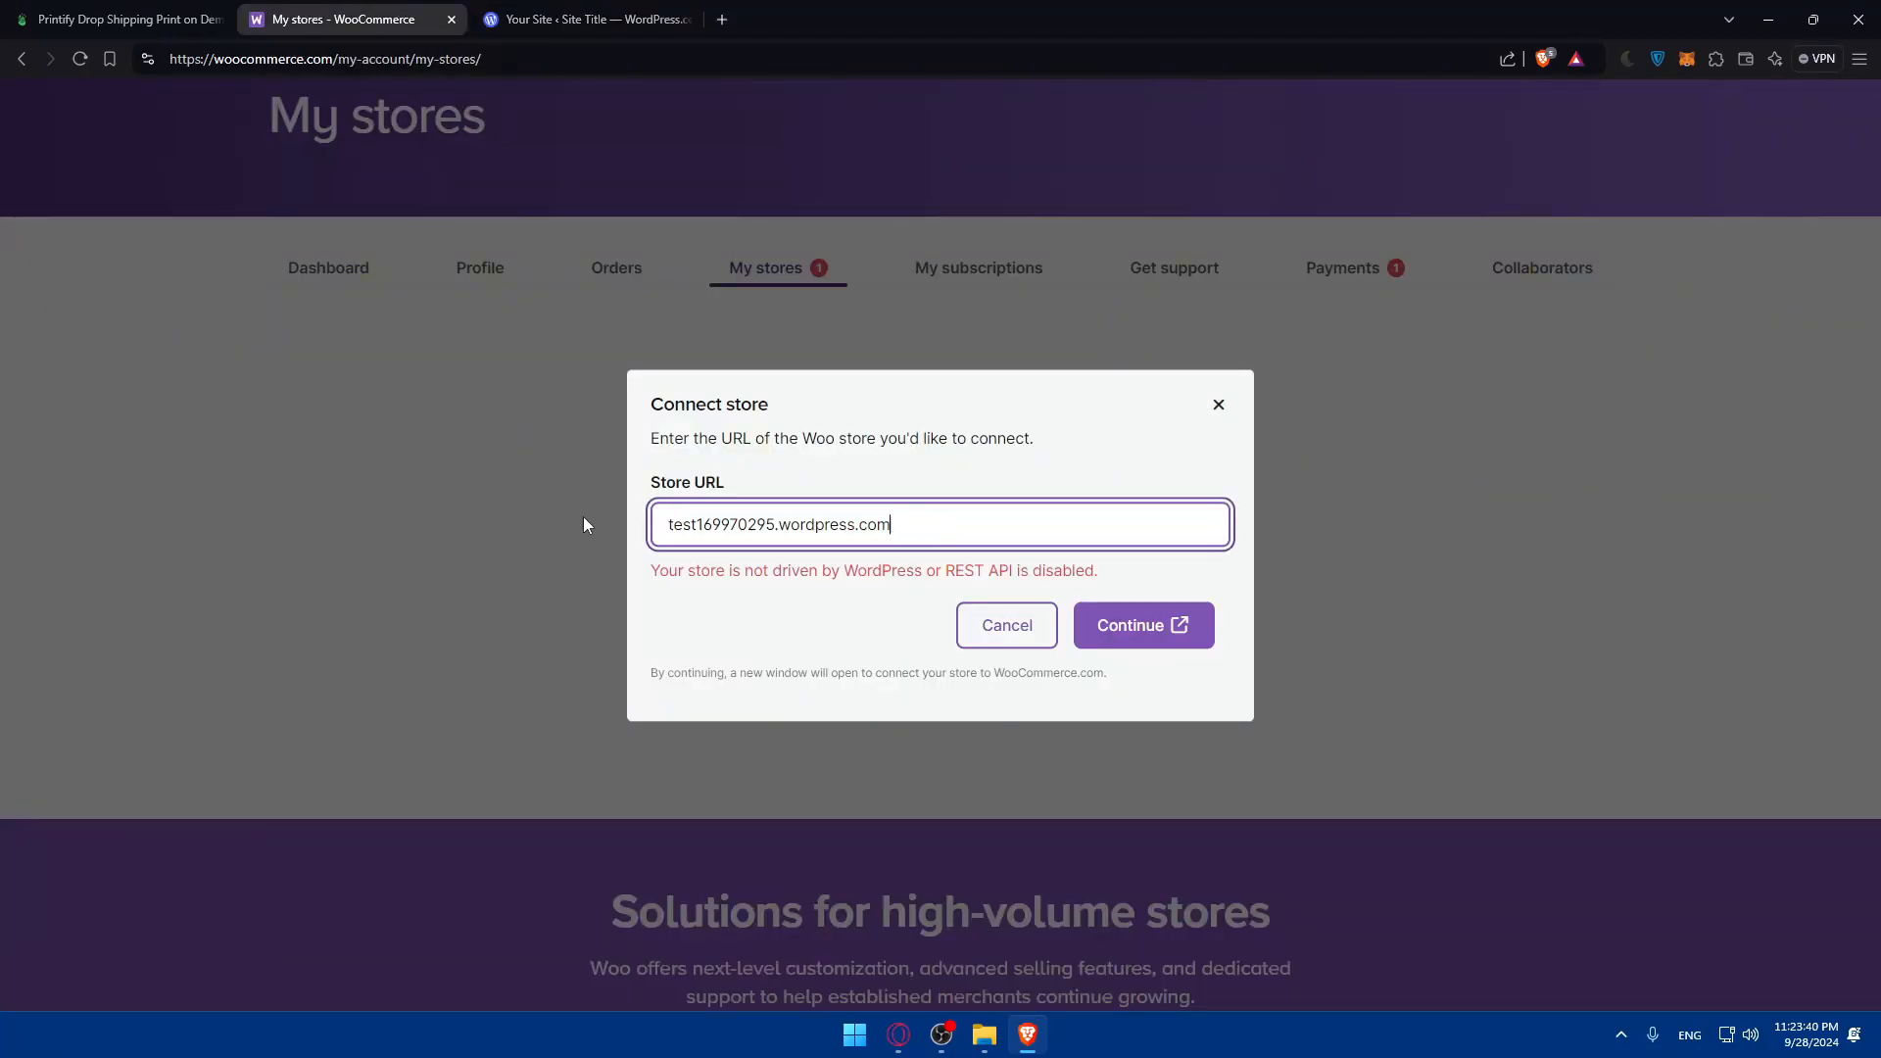
Try to connect the WooCommerce store with the prefix htpps:// added in front of its URL
left_click(670, 534)
type("https")
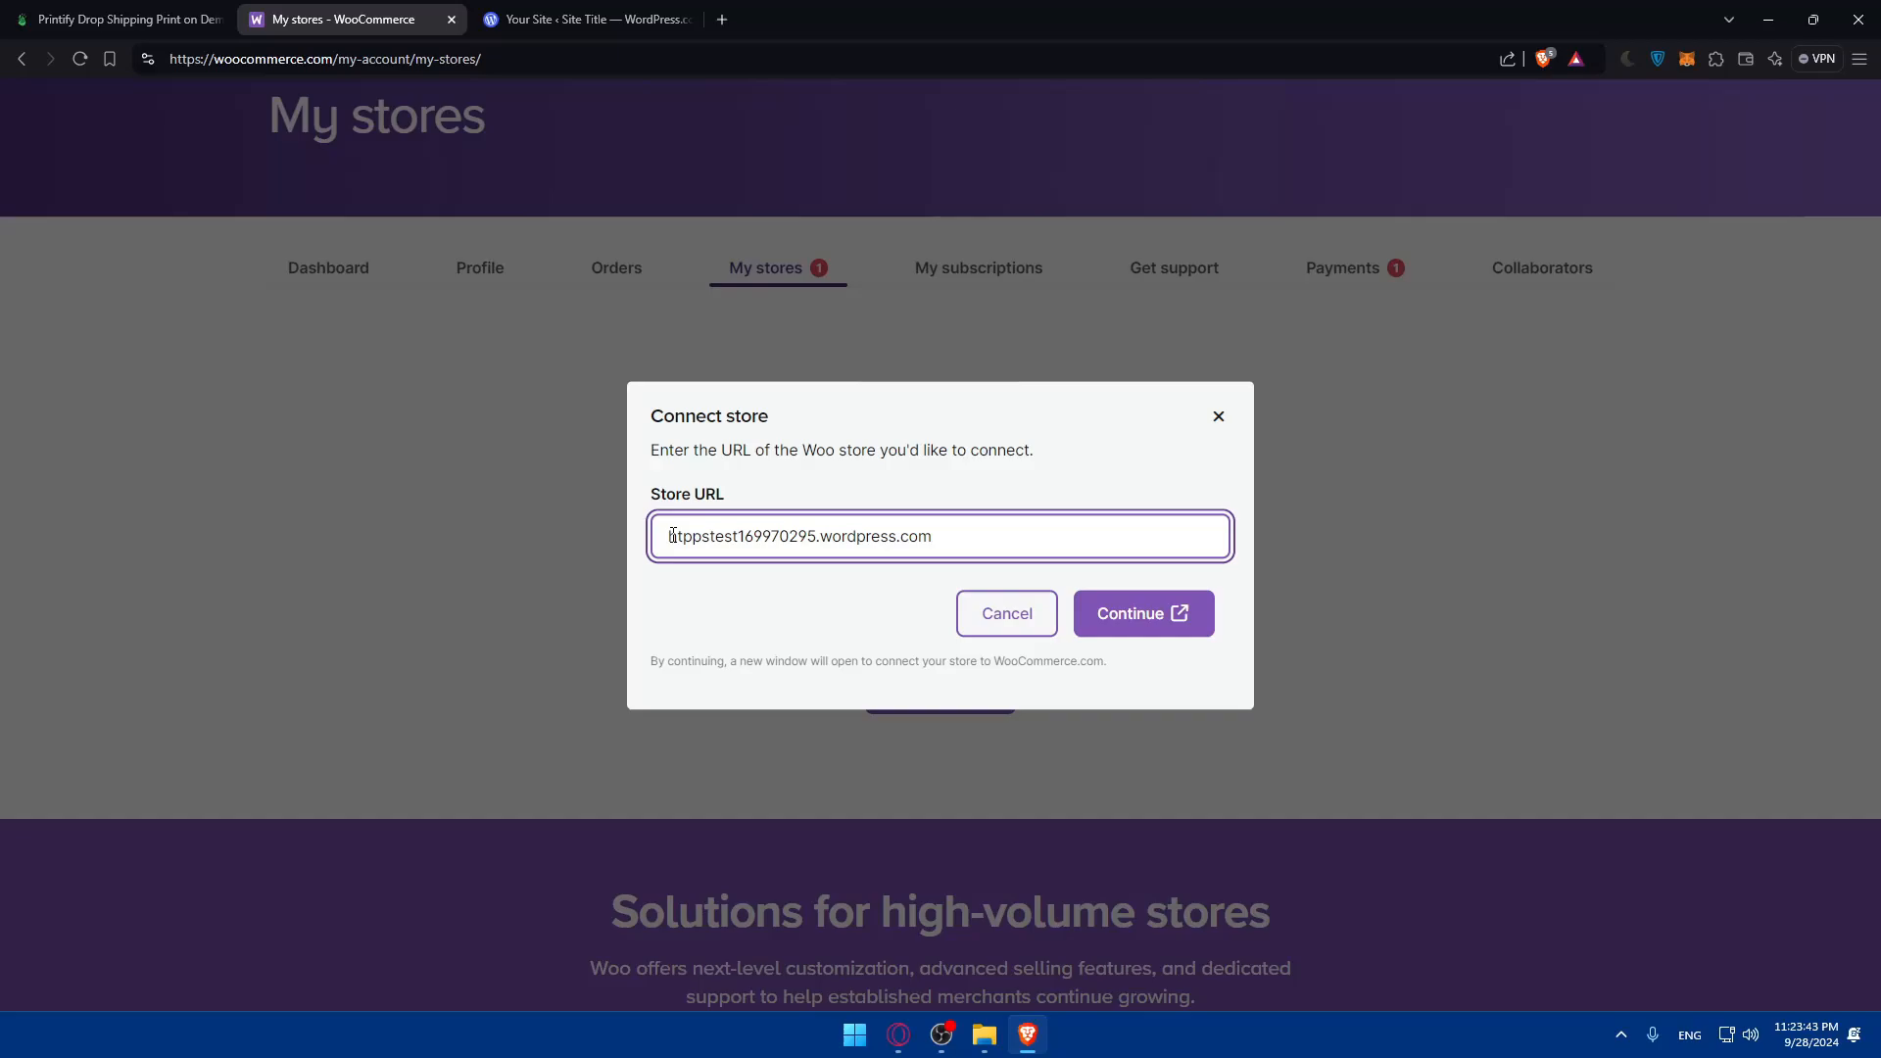
type("://")
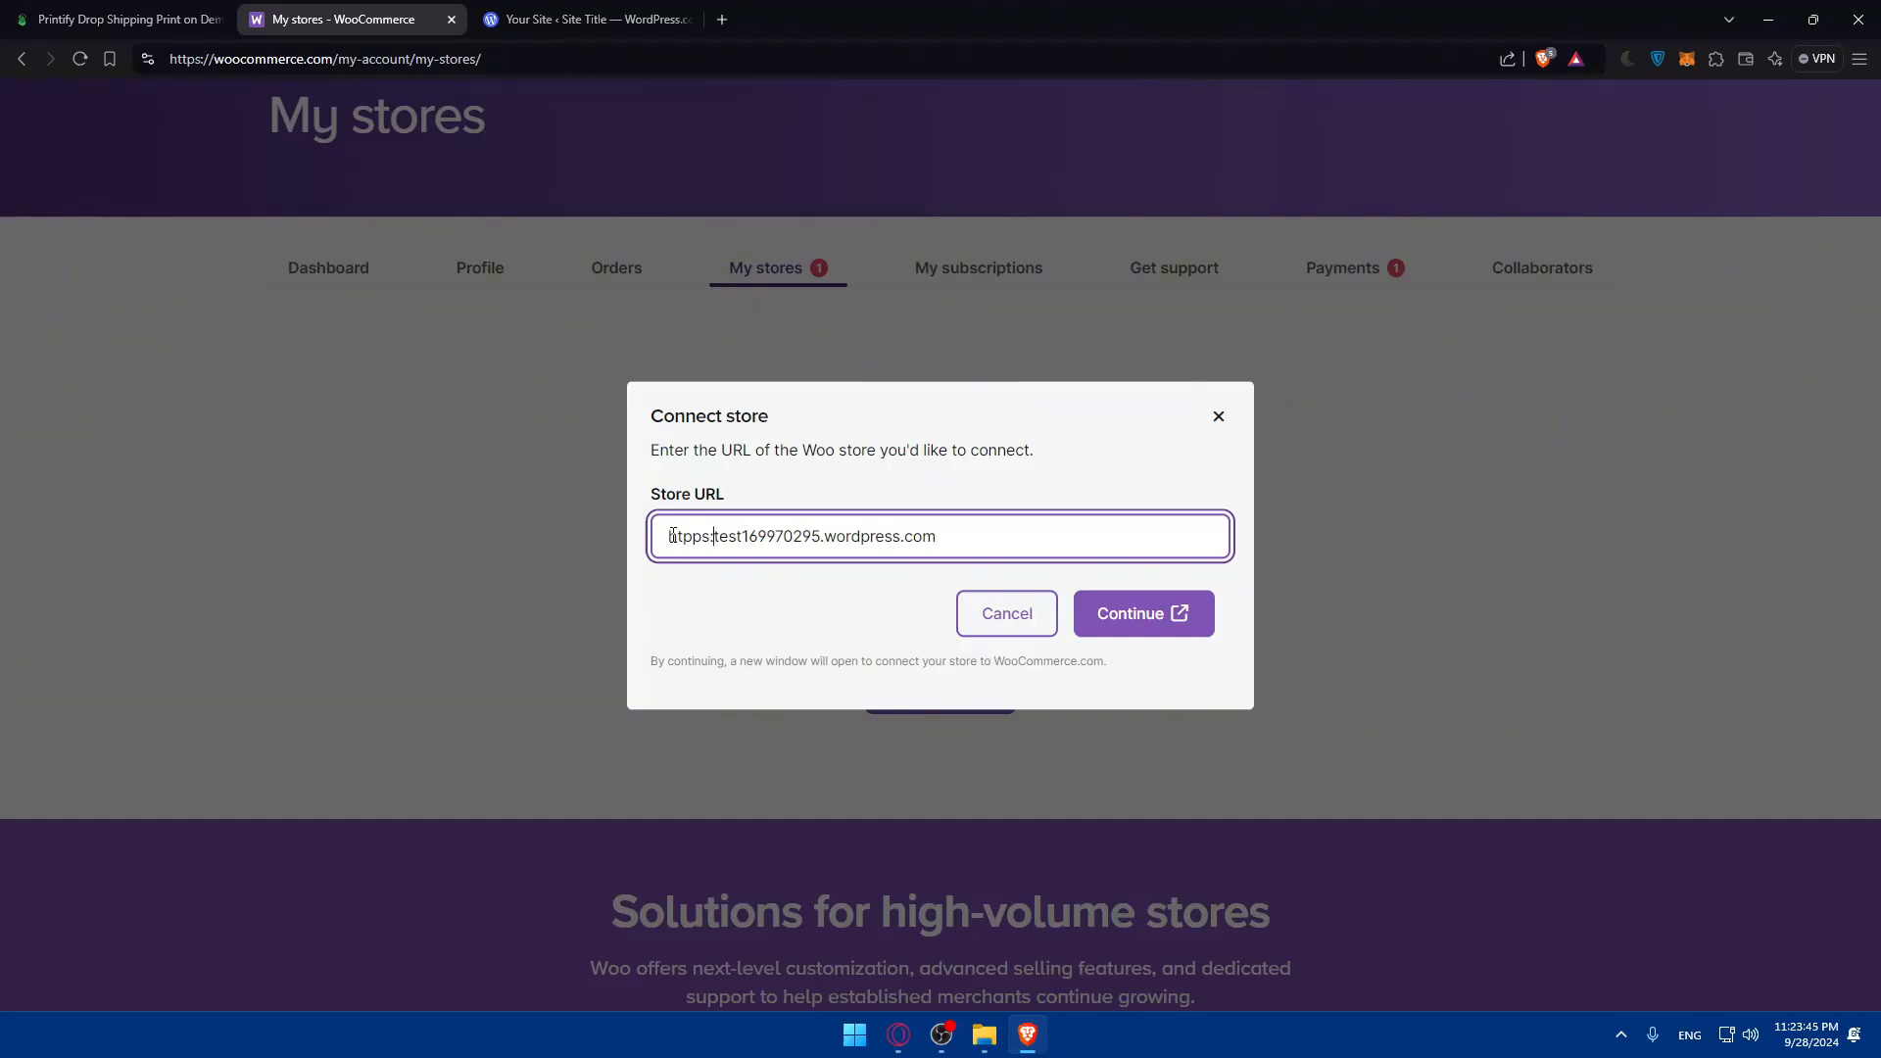
left_click(1108, 615)
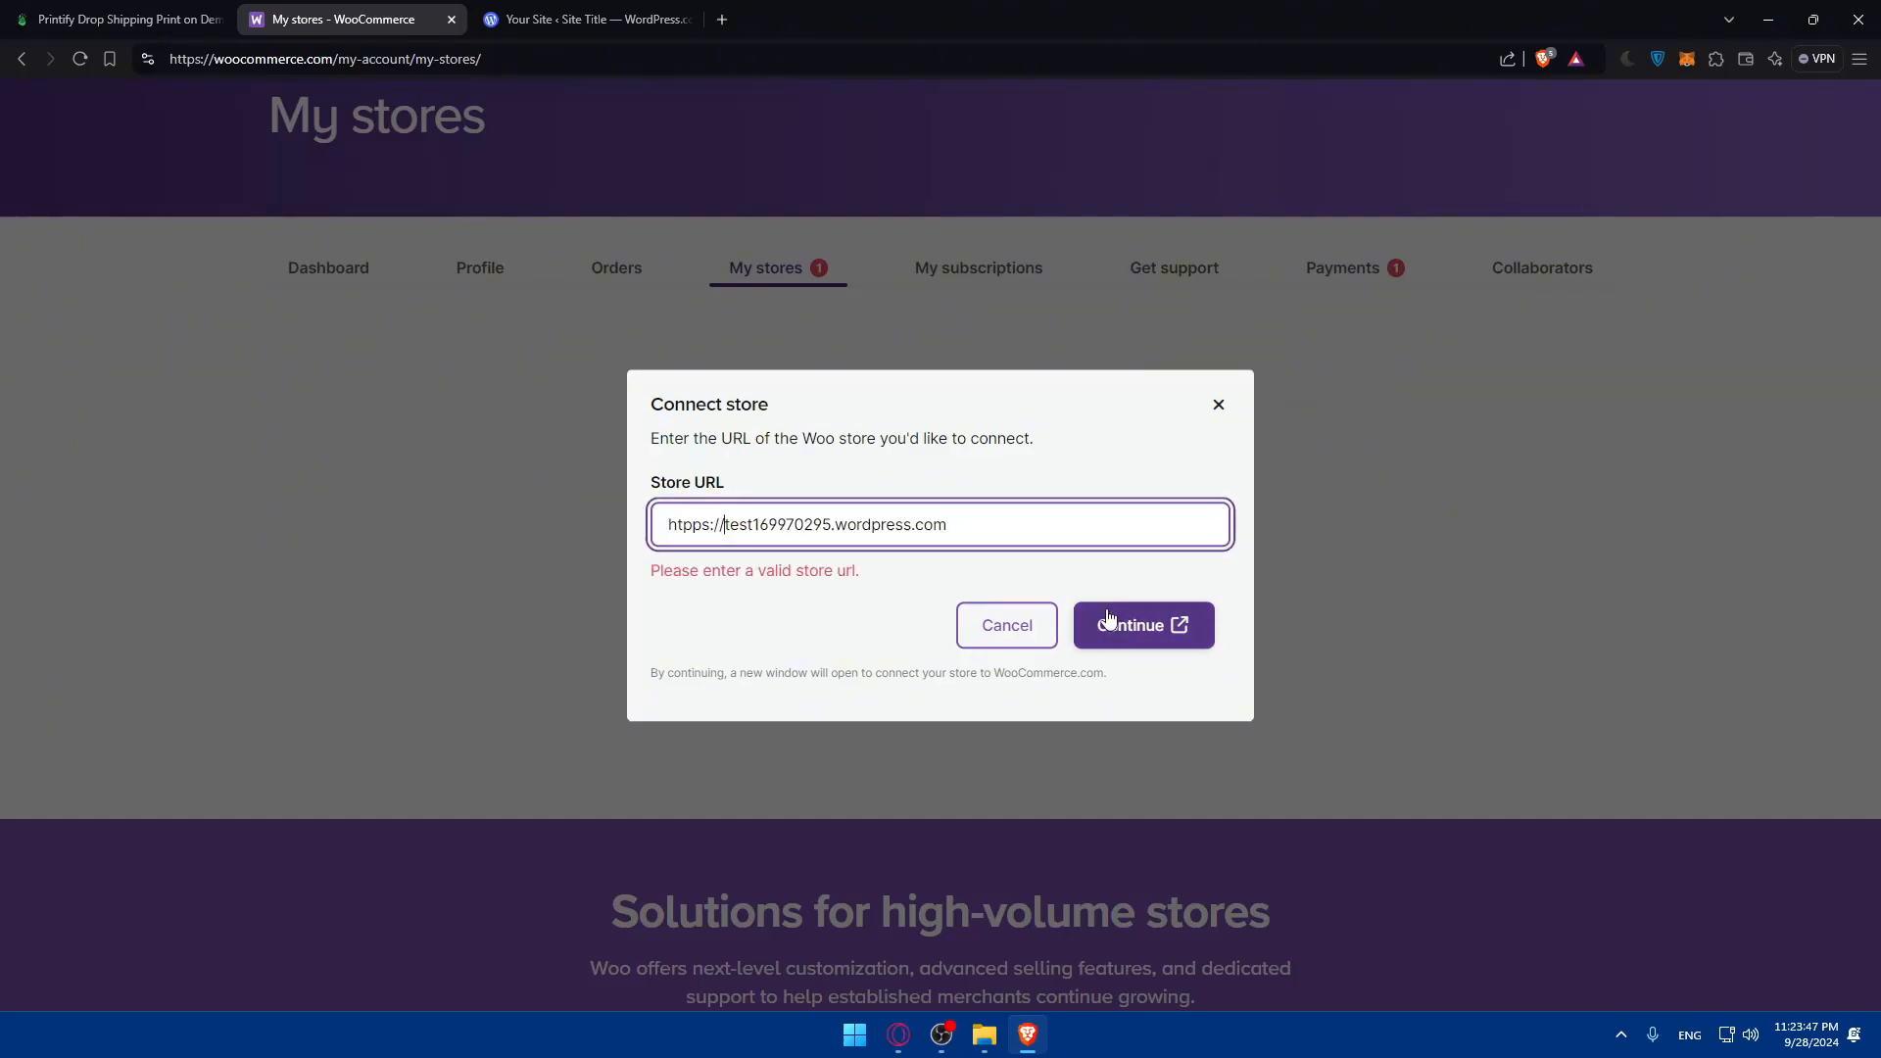
Try to connect the store again with the htpps:// prefix removed from its URL, and dismiss the Connect store dialog
left_click_drag(728, 524, 454, 513)
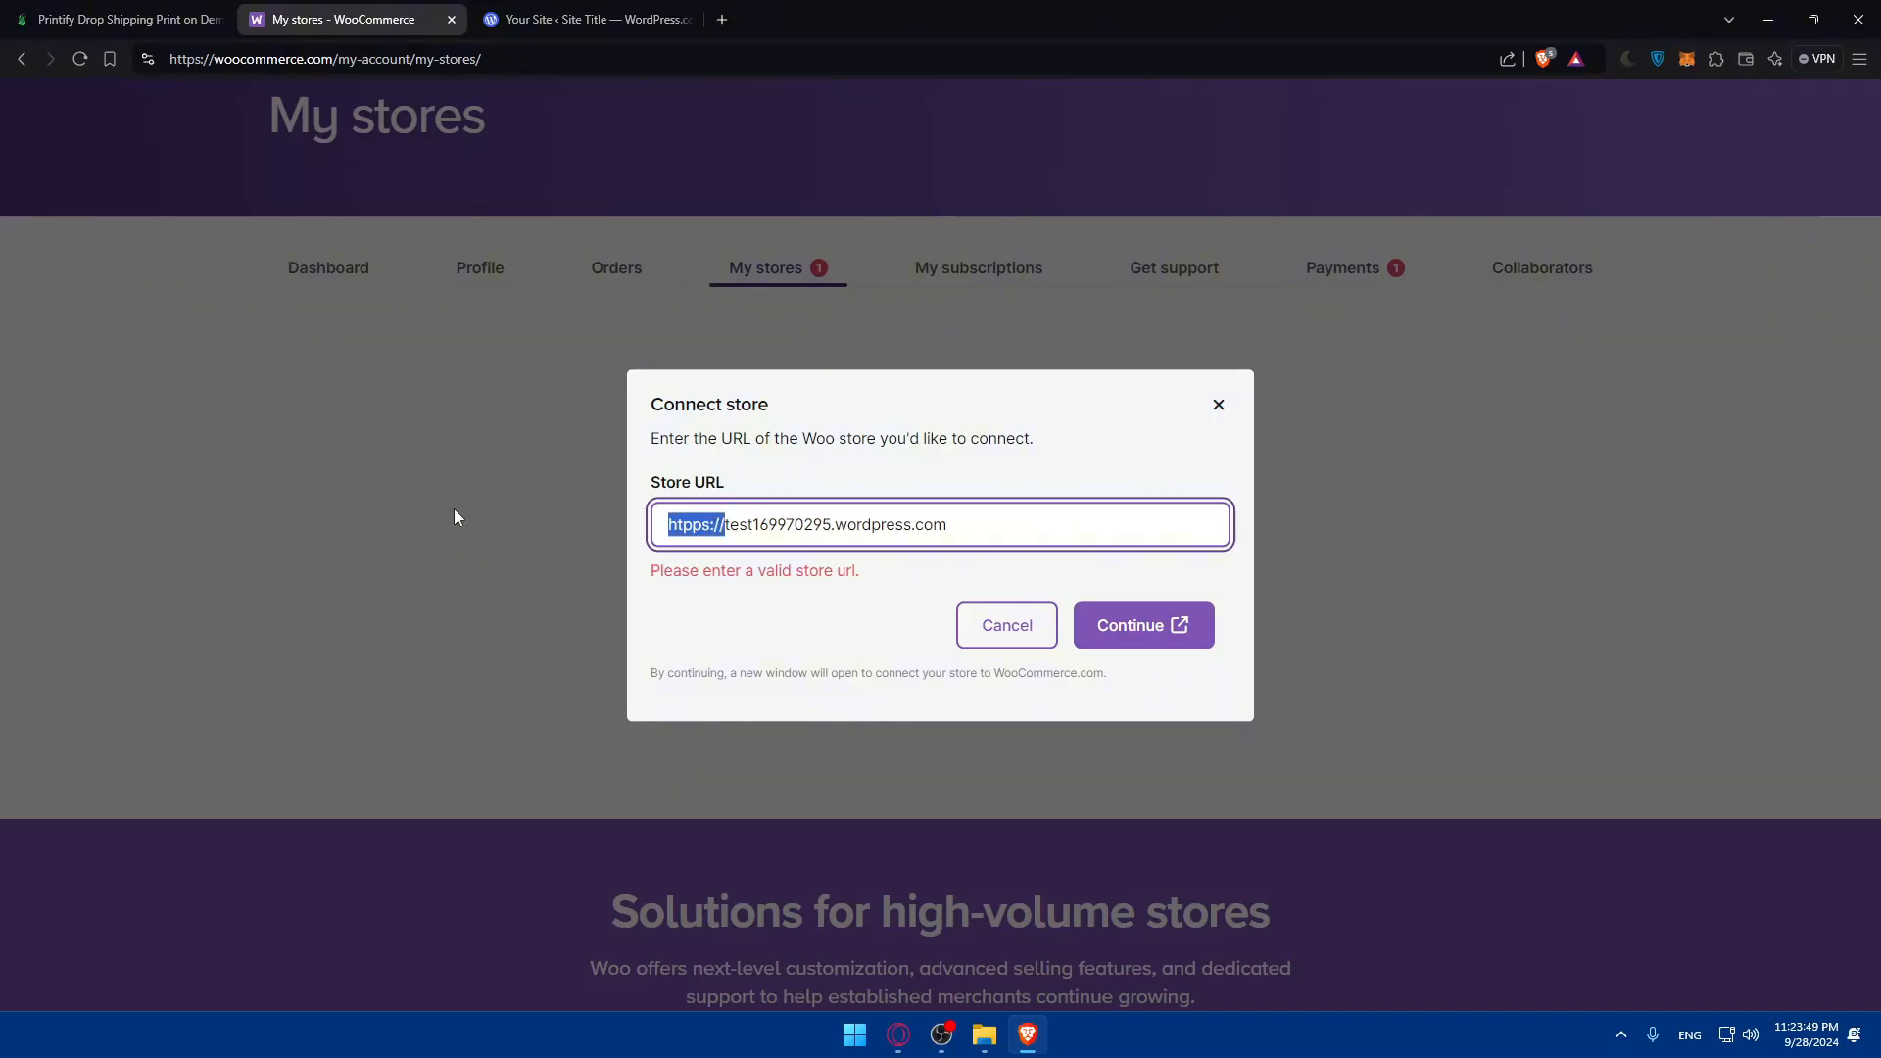
key("BackSpace")
left_click(1146, 615)
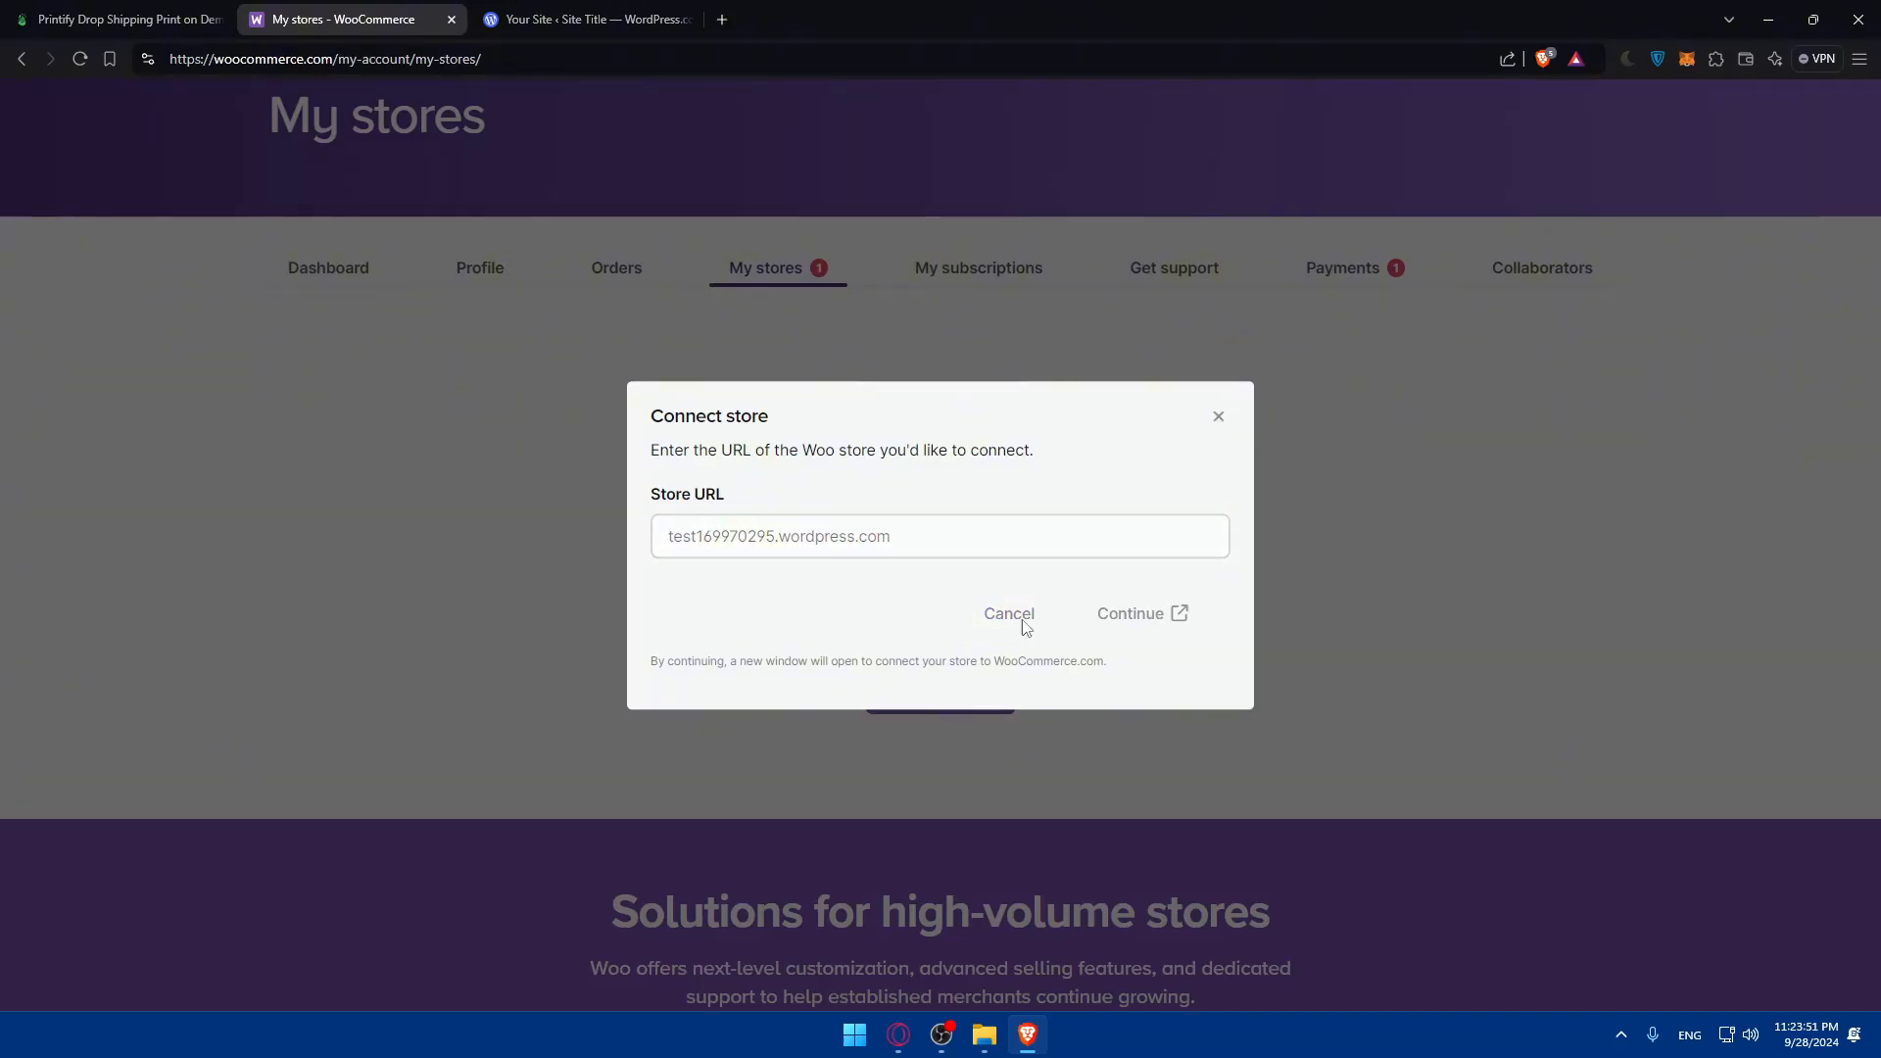
left_click_drag(651, 570, 1089, 571)
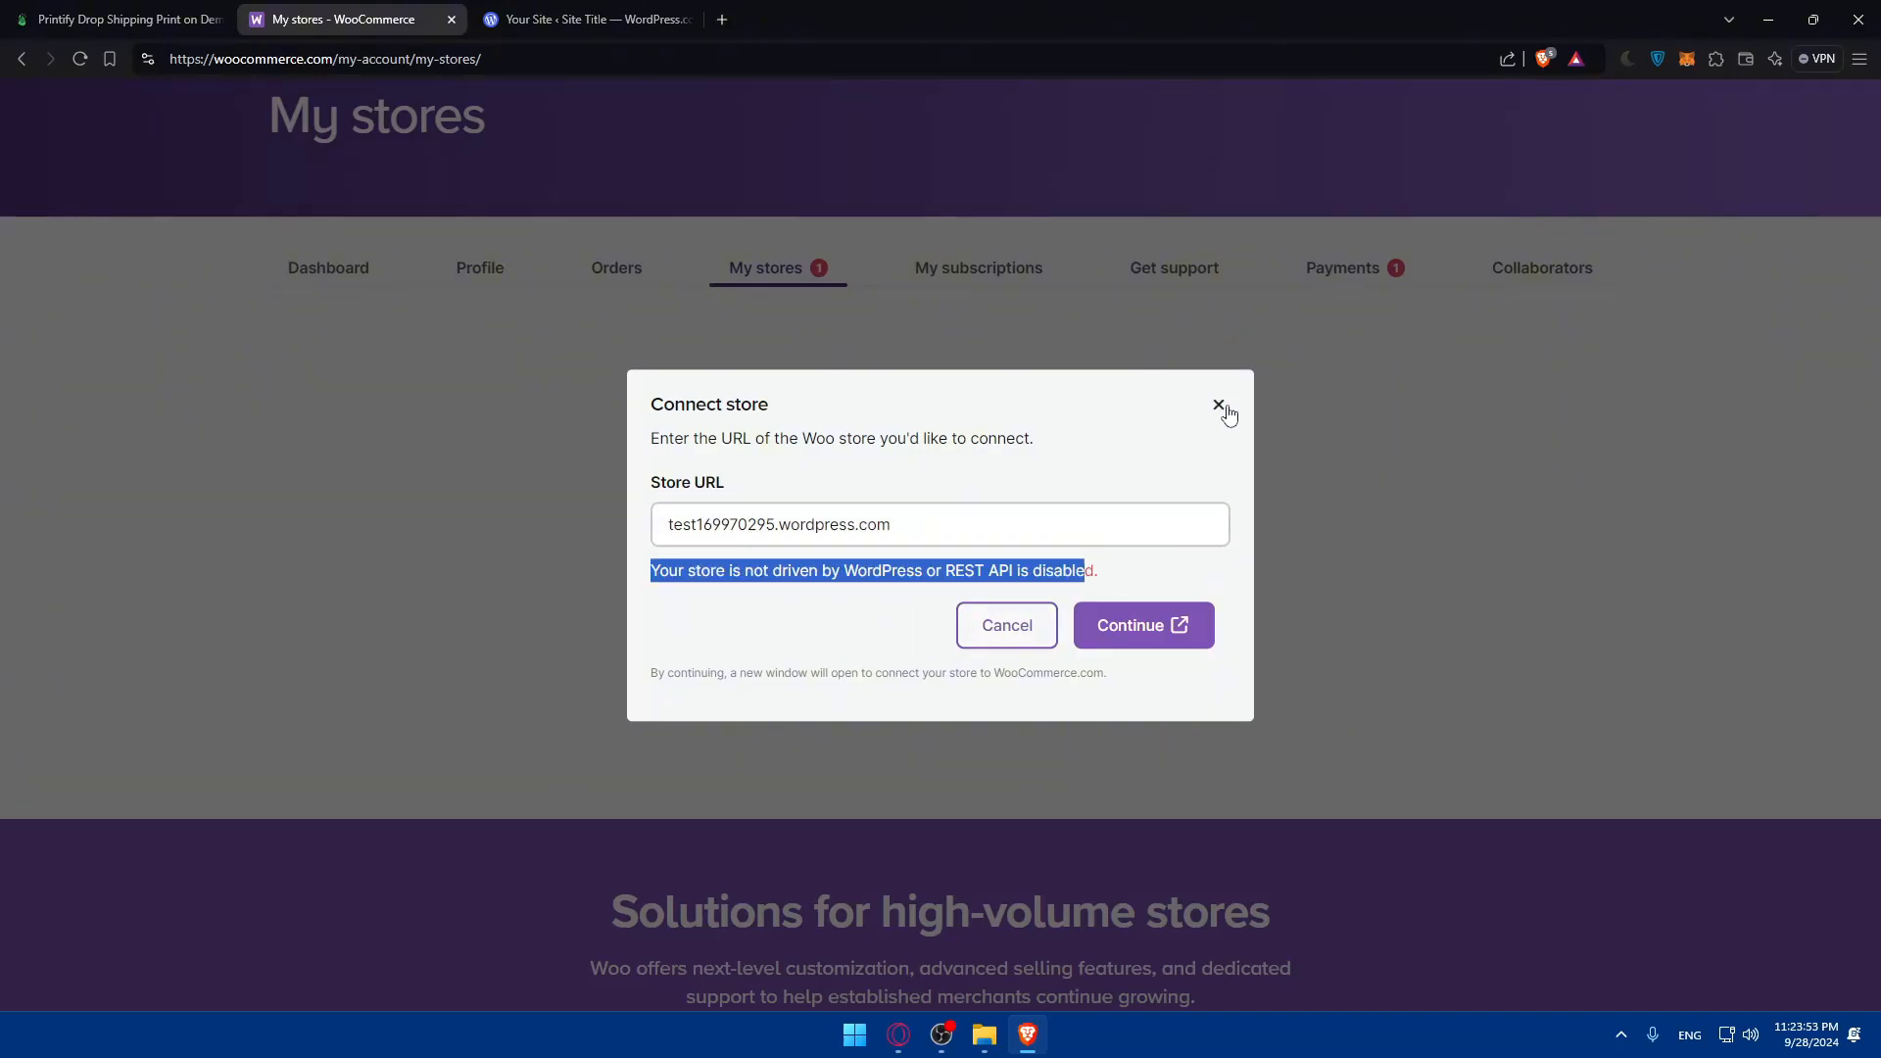
left_click(1221, 407)
Close the WordPress site and WooCommerce pages and go back from Printify's store connection form to My Products
left_click(588, 20)
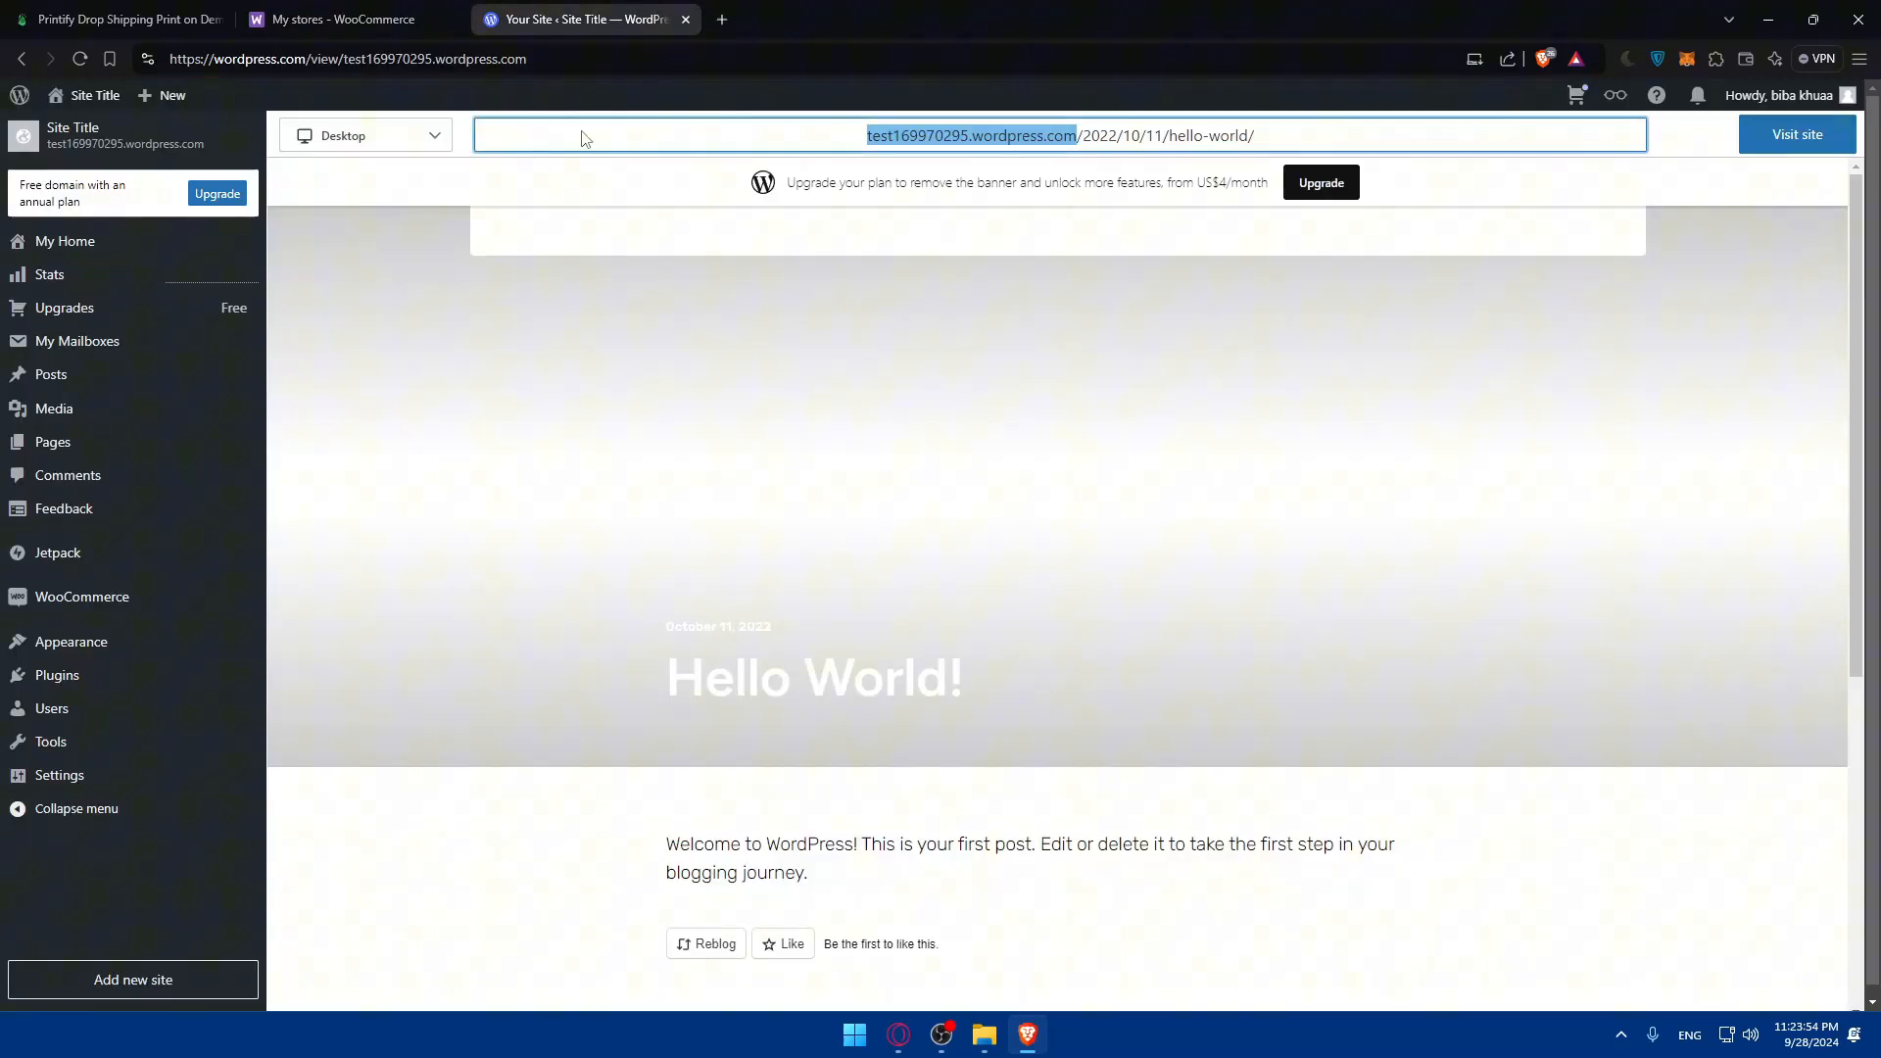
left_click(734, 304)
scroll(725, 344, "down", 7)
scroll(784, 394, "up", 7)
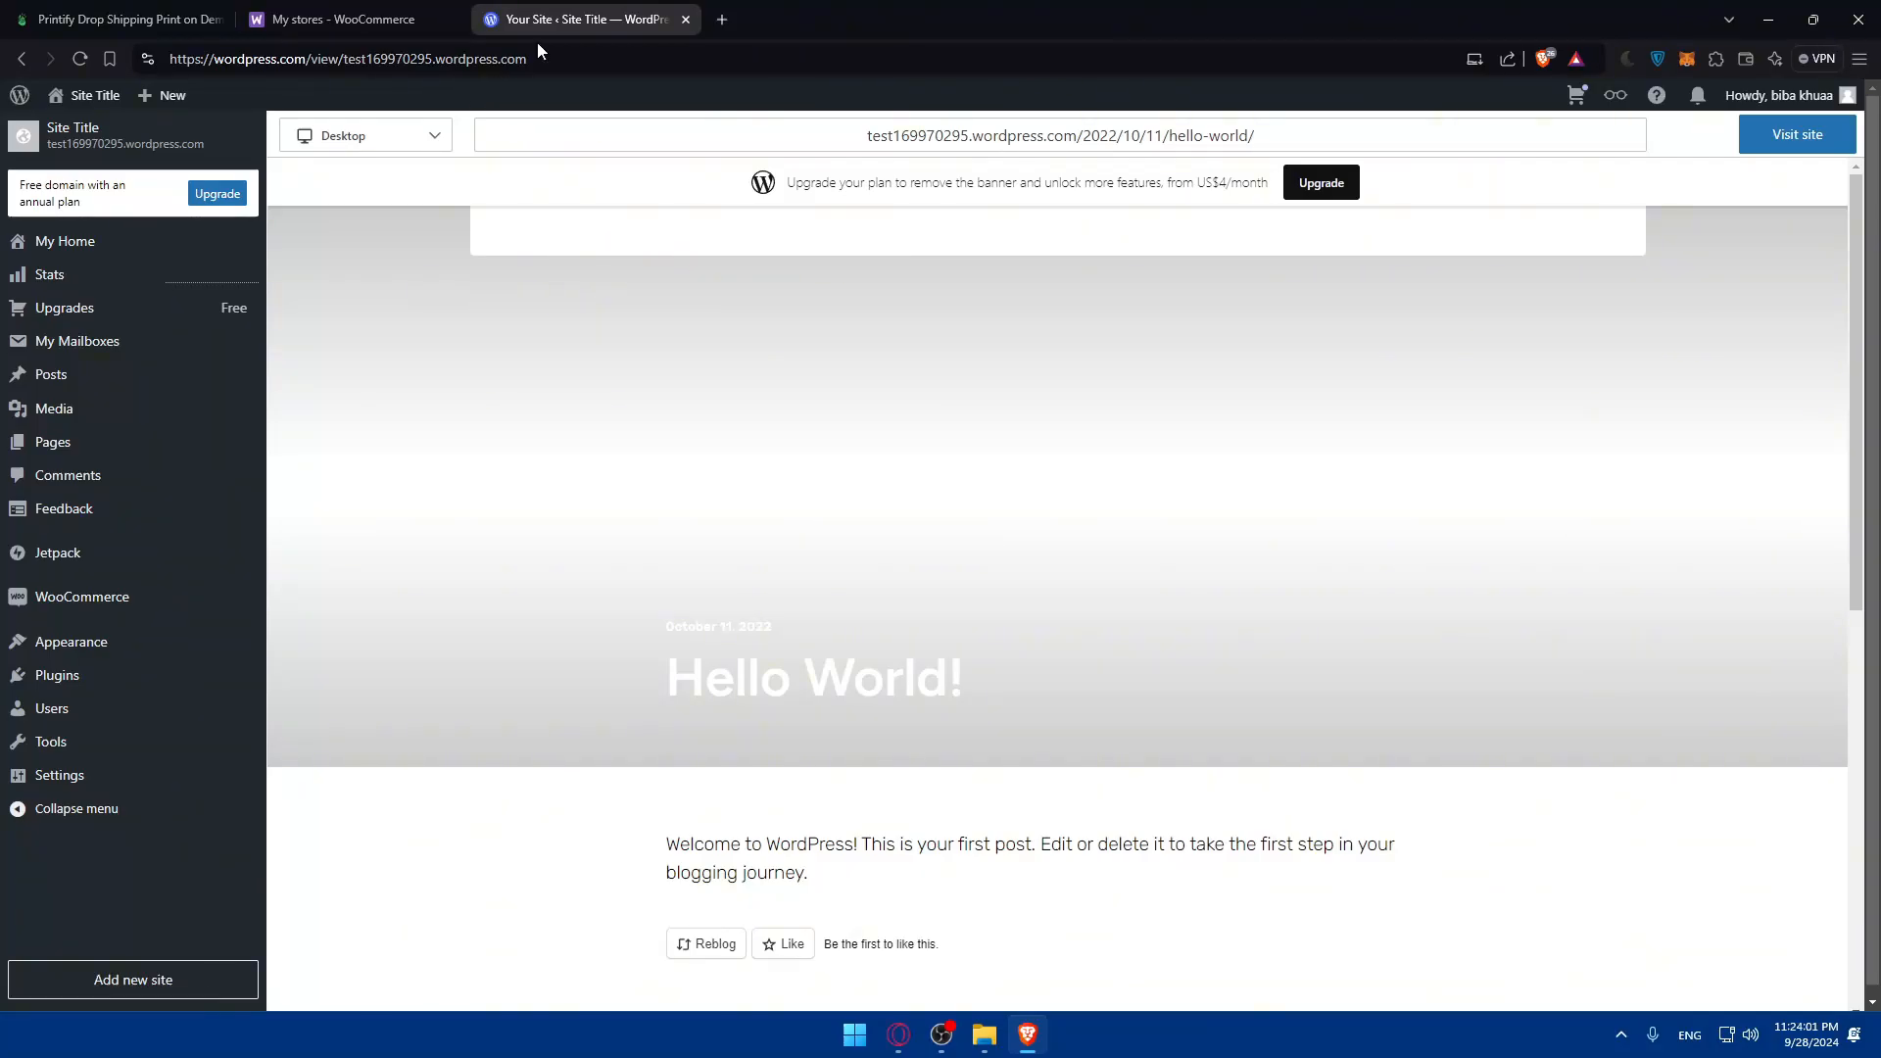
left_click(685, 20)
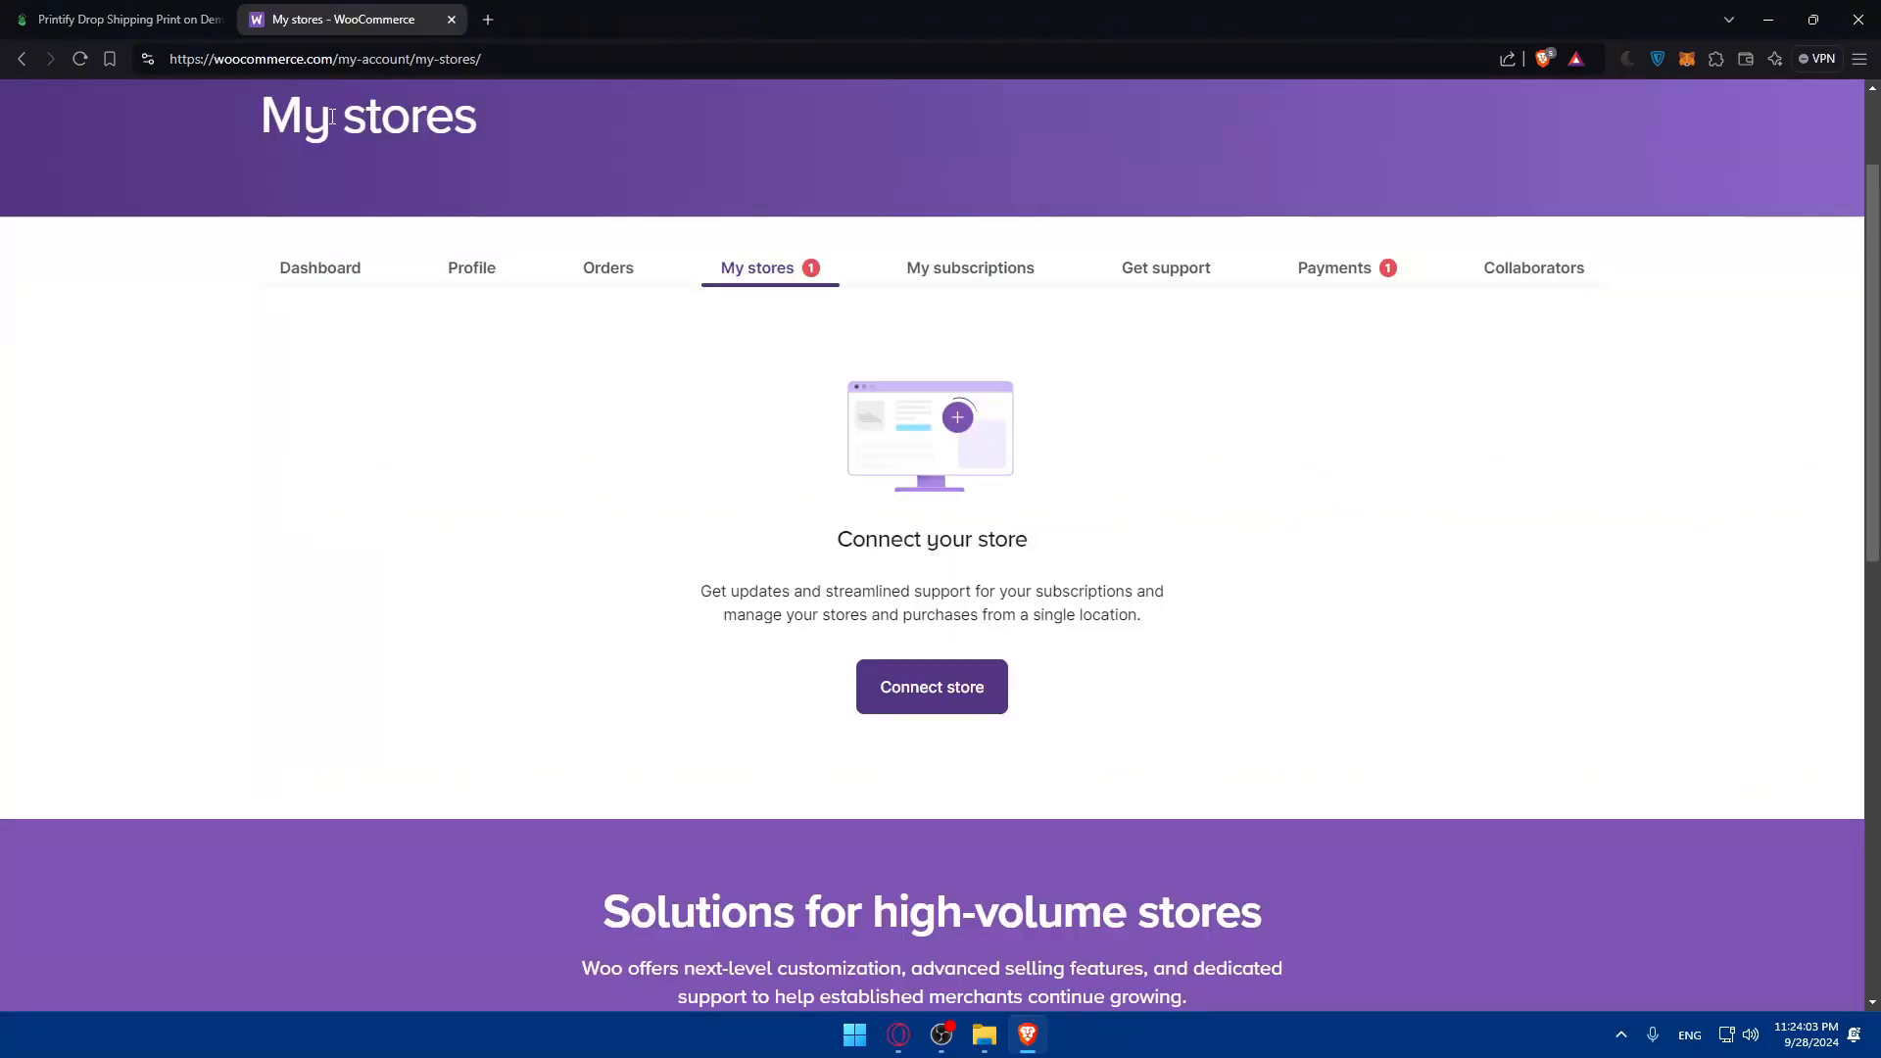
left_click(452, 20)
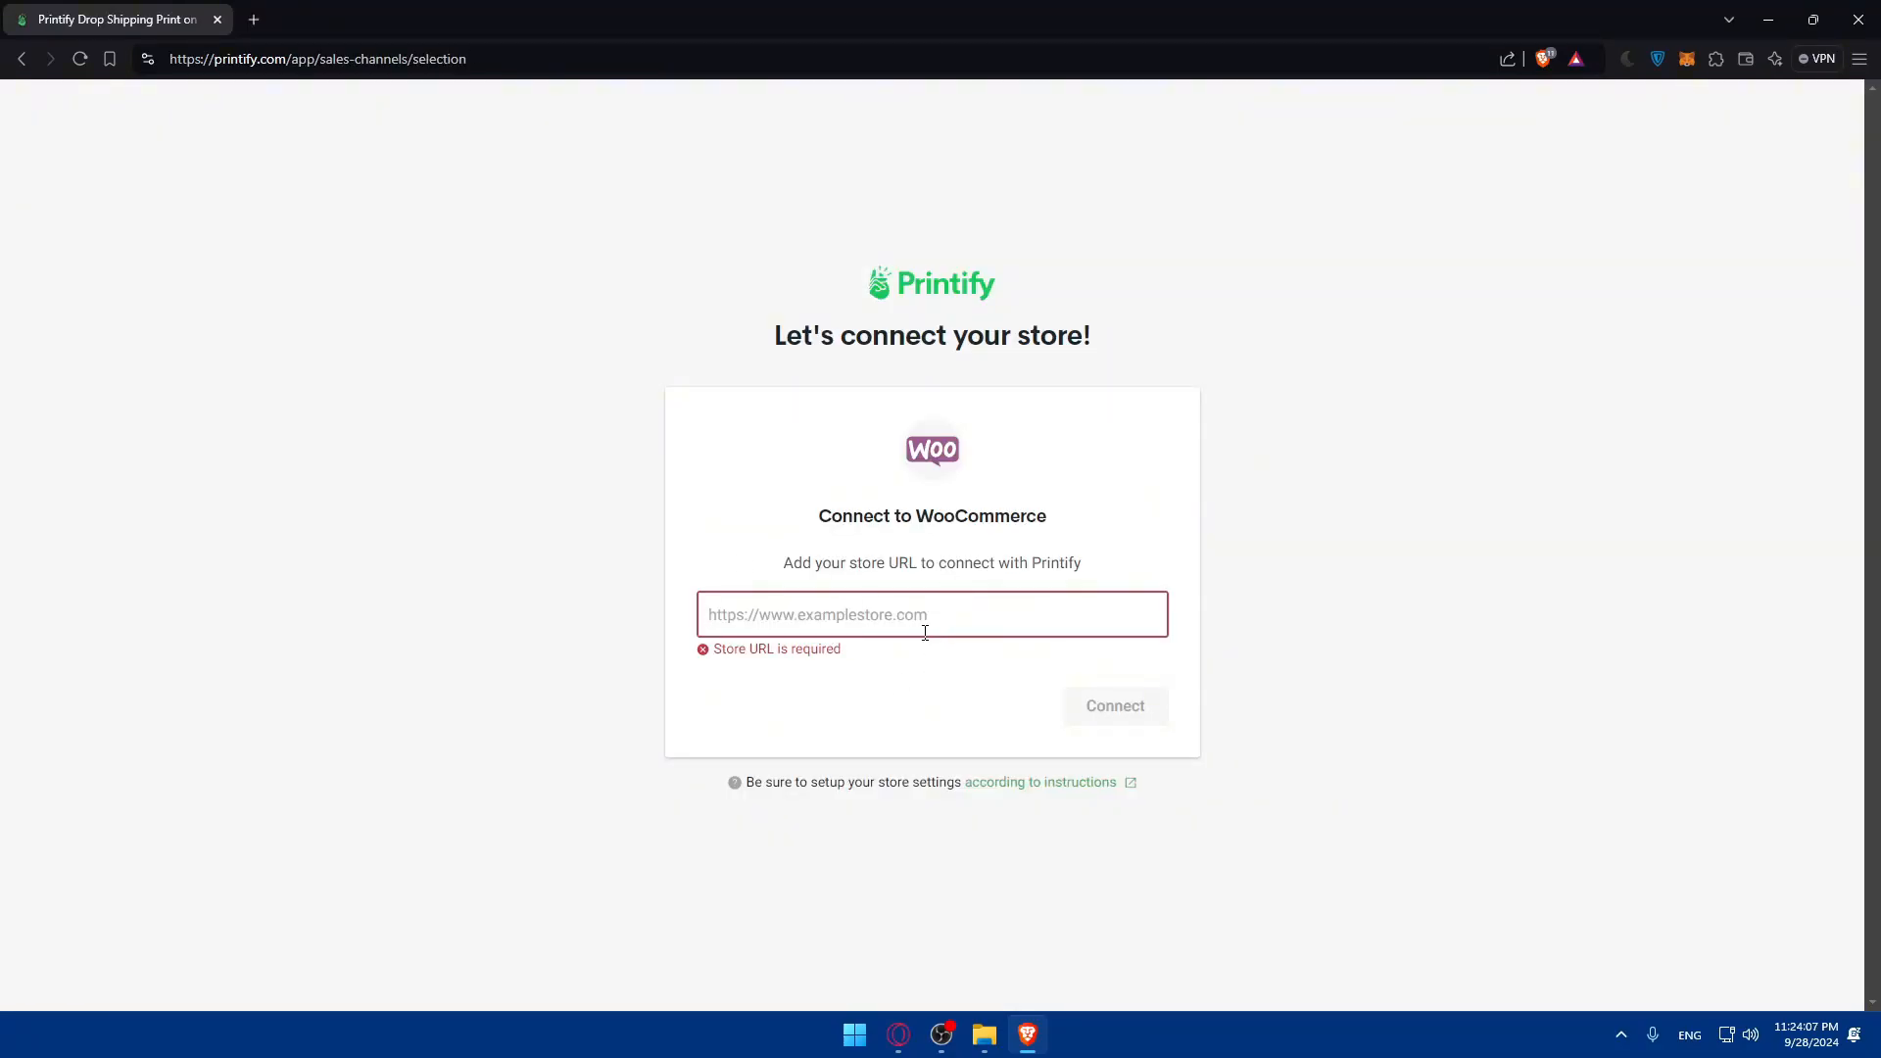
left_click(22, 59)
Switch Printify to the Test Travel store to view its products
left_click(150, 222)
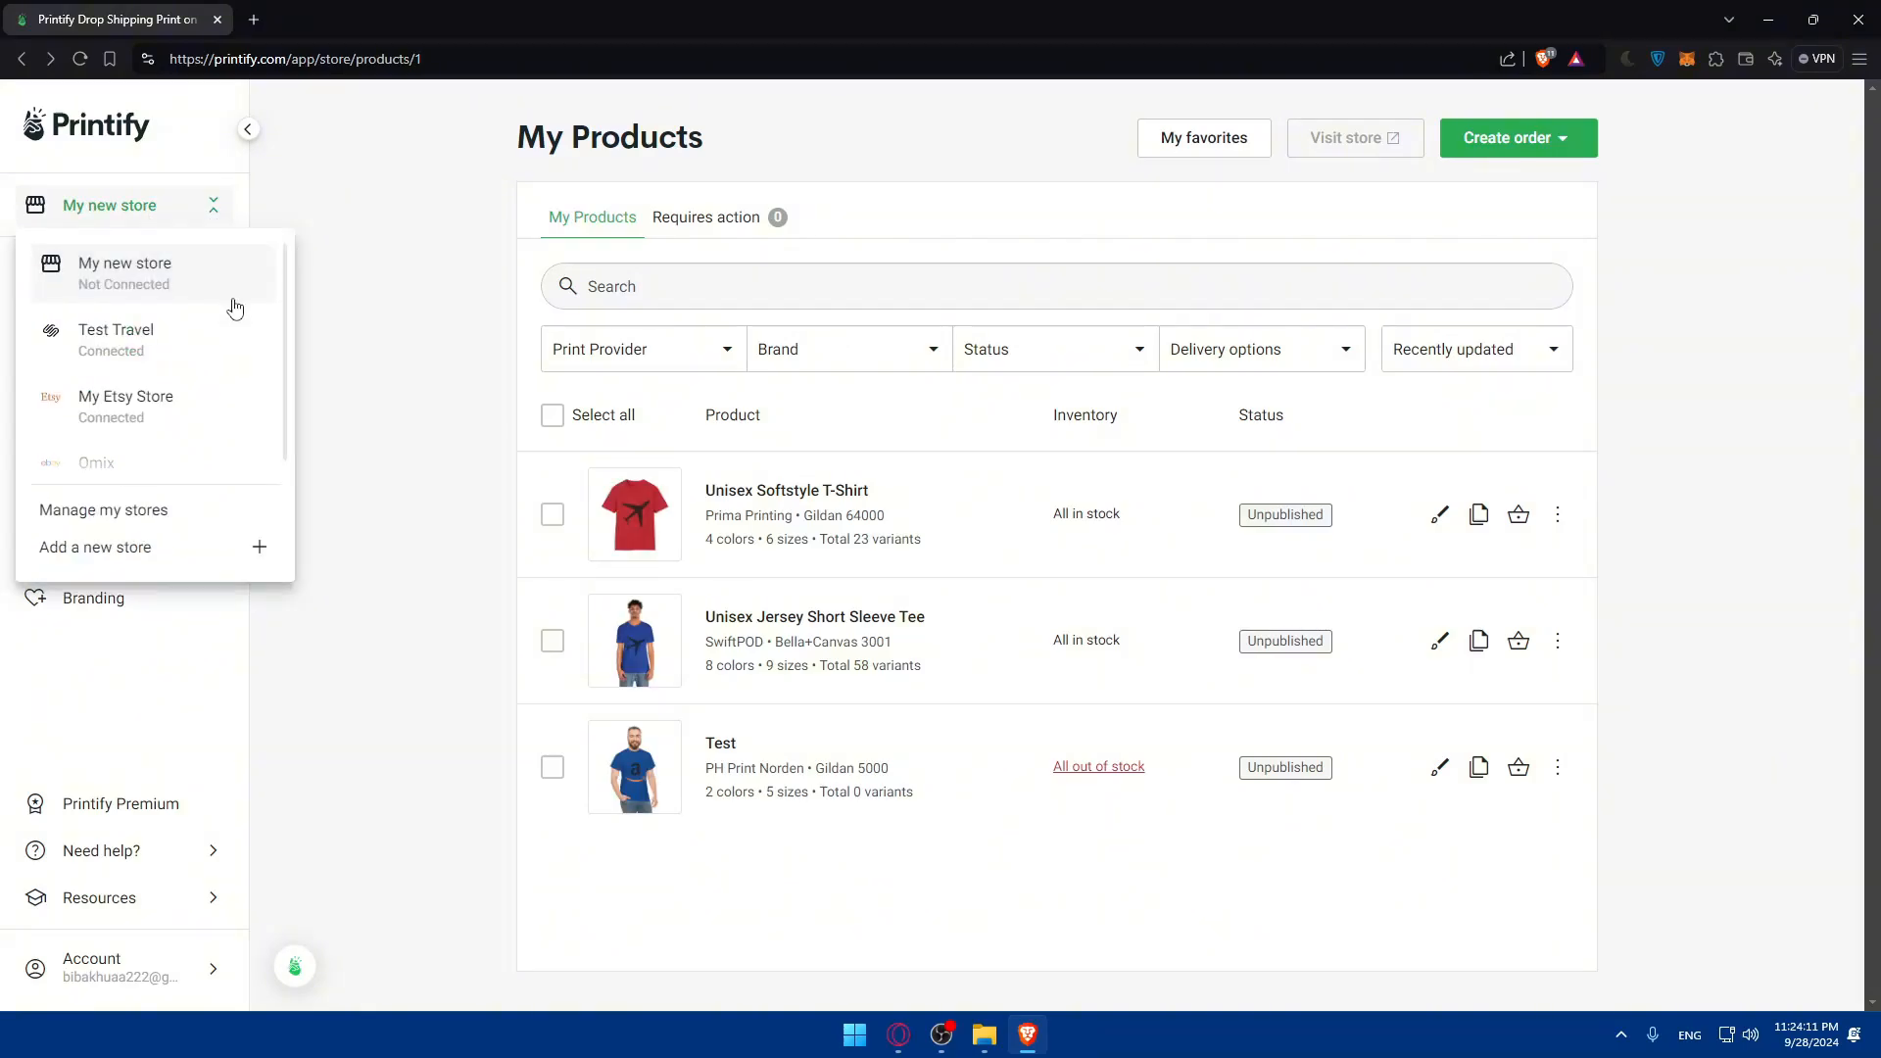
left_click(108, 282)
left_click(91, 226)
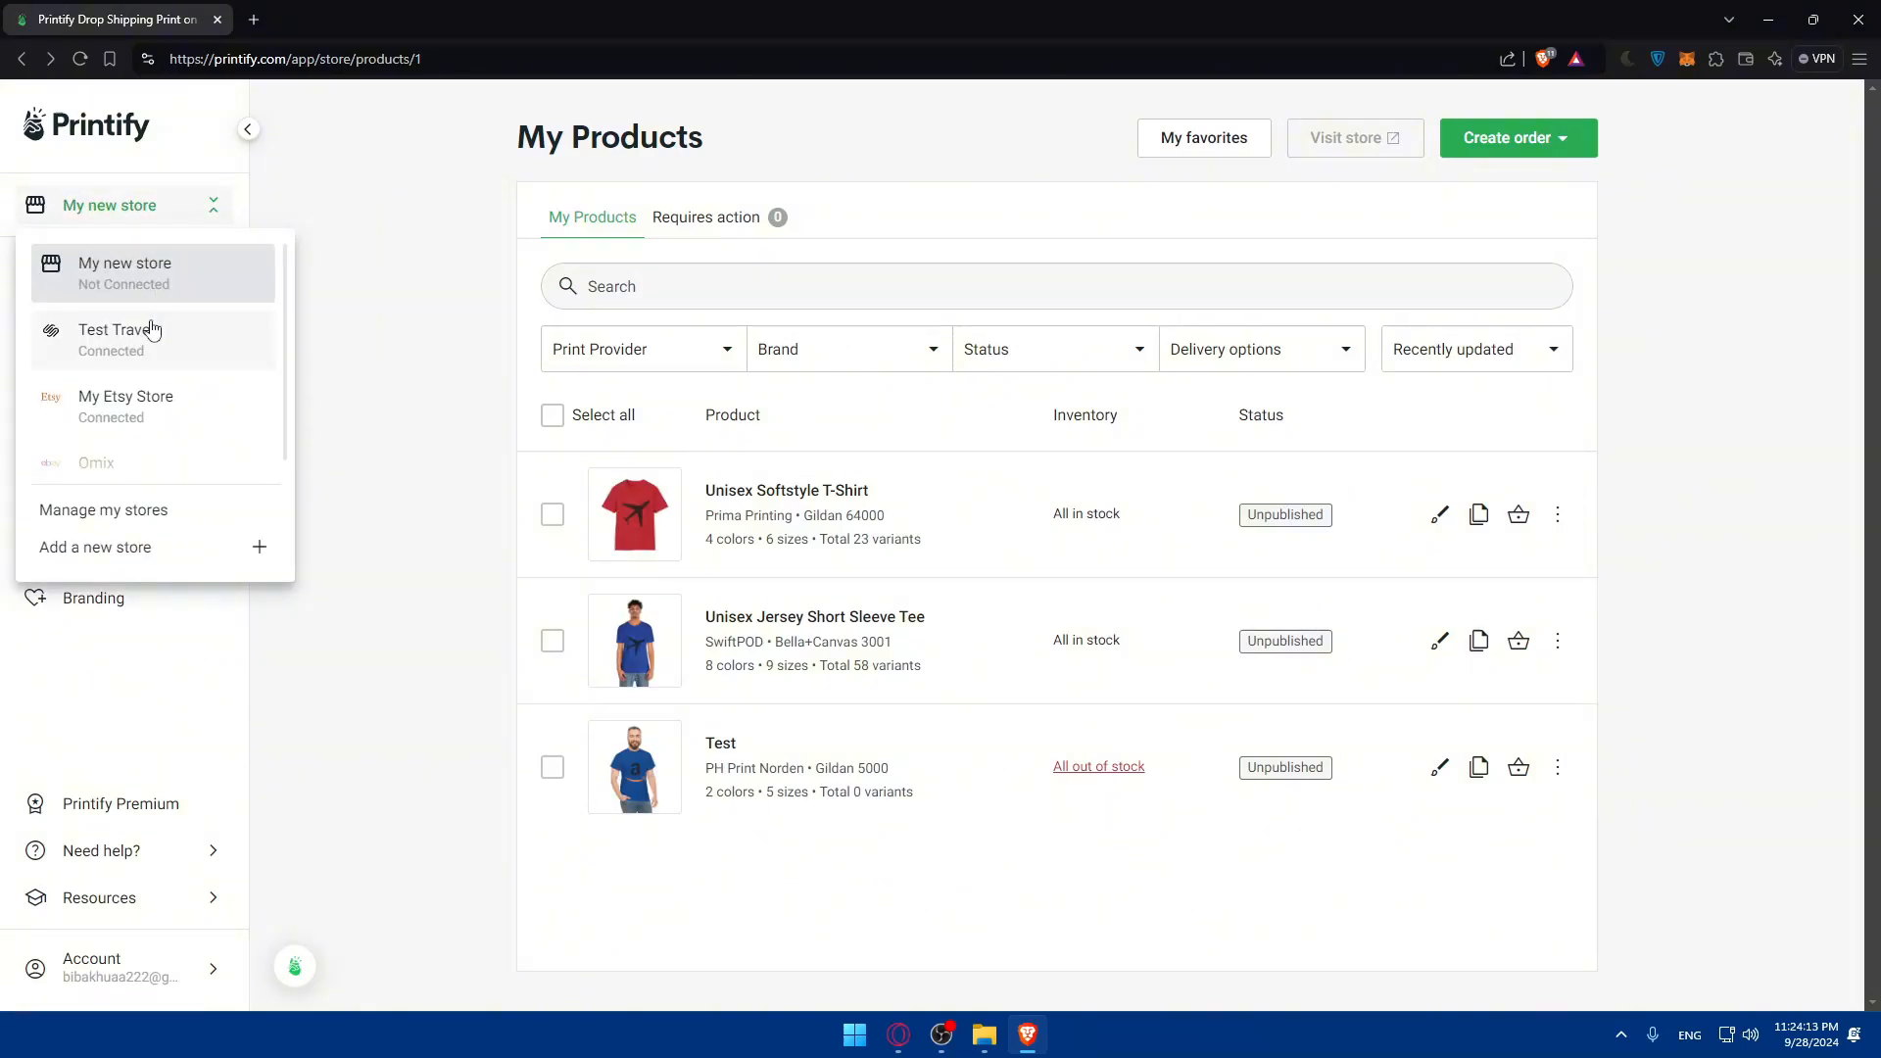
left_click(132, 338)
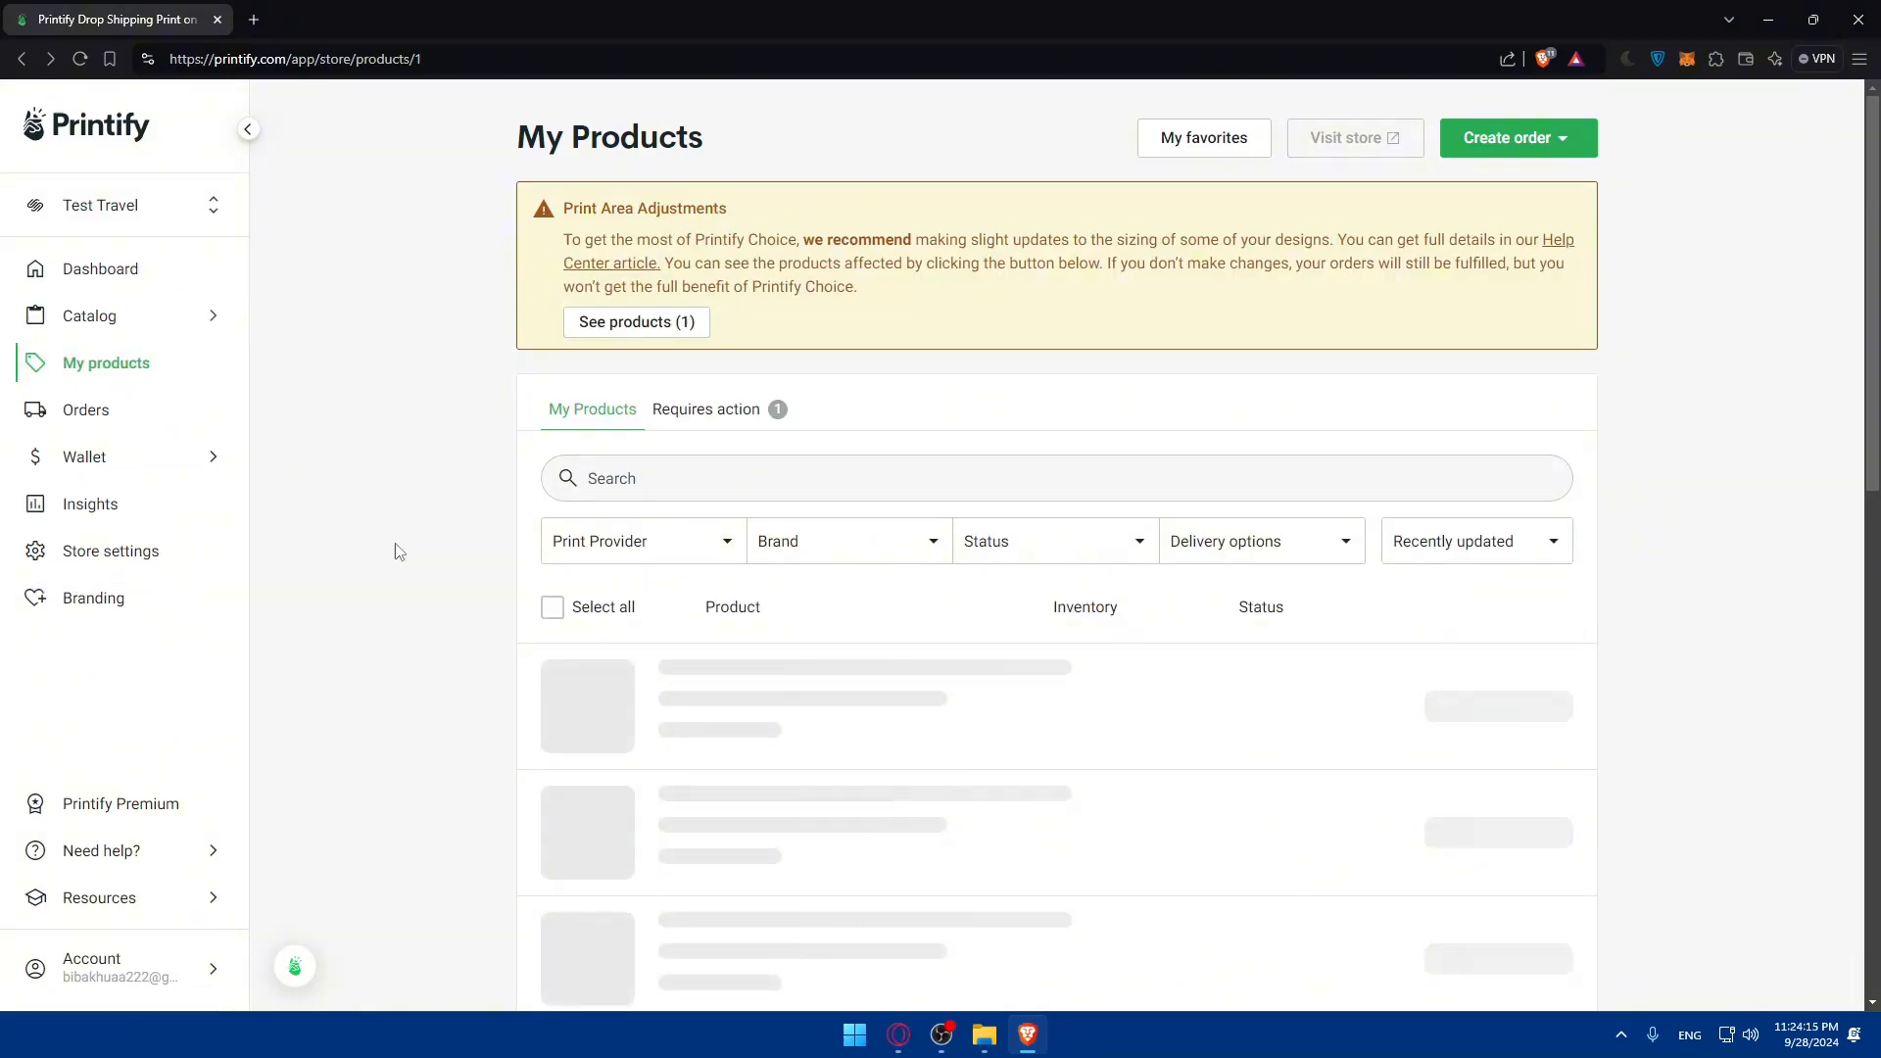
left_click(107, 228)
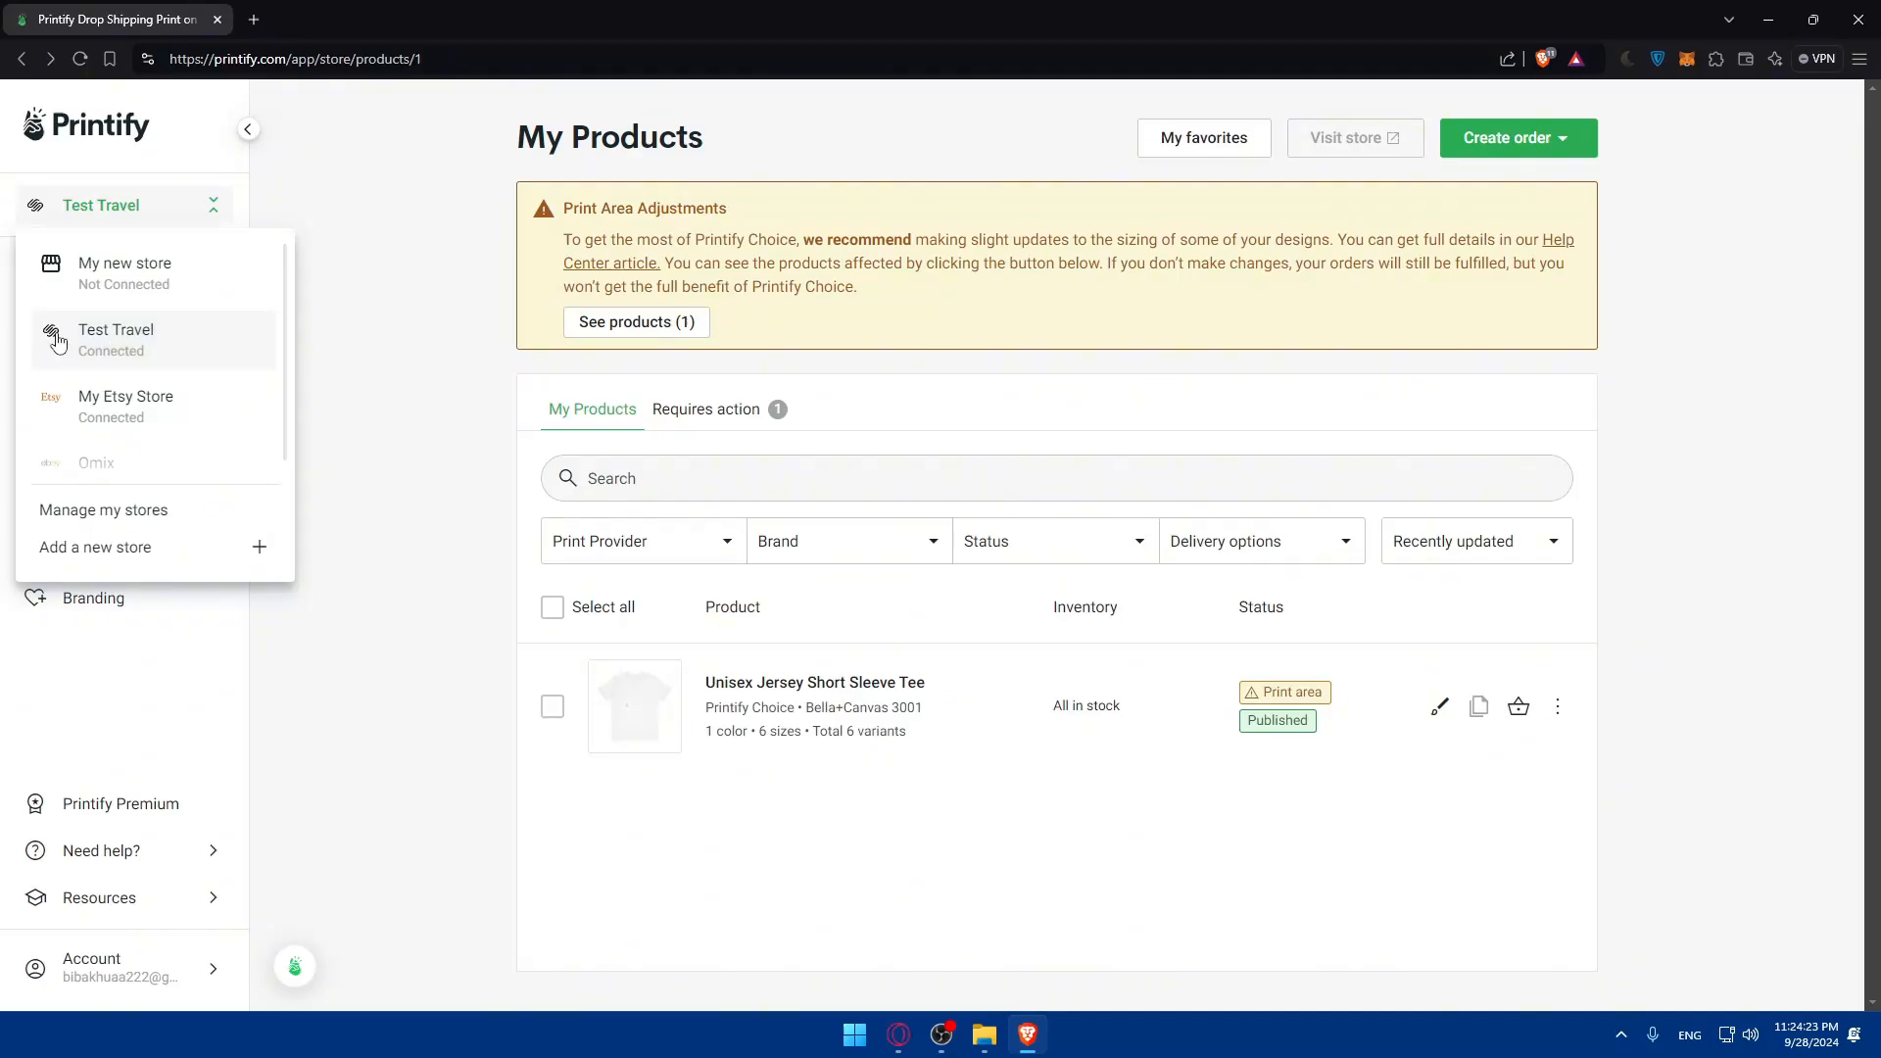
left_click(191, 323)
left_click(83, 345)
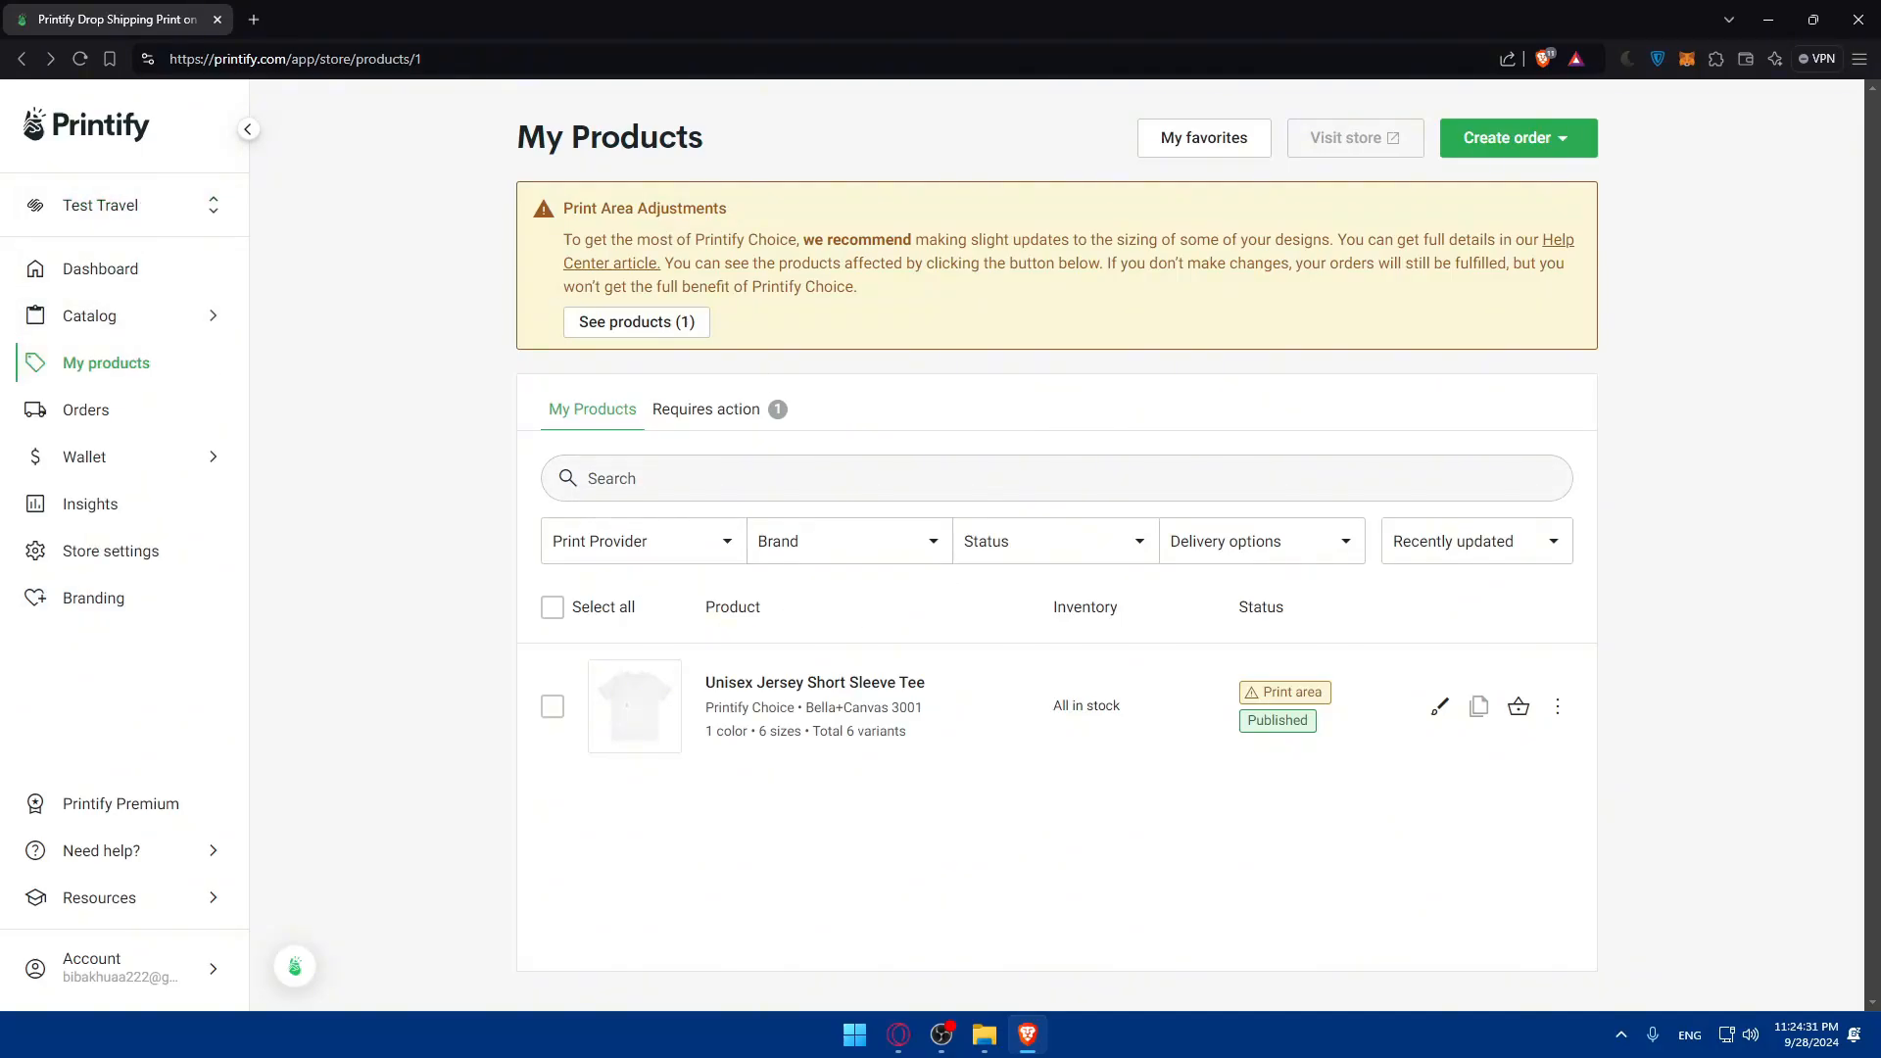
key("alt+Tab")
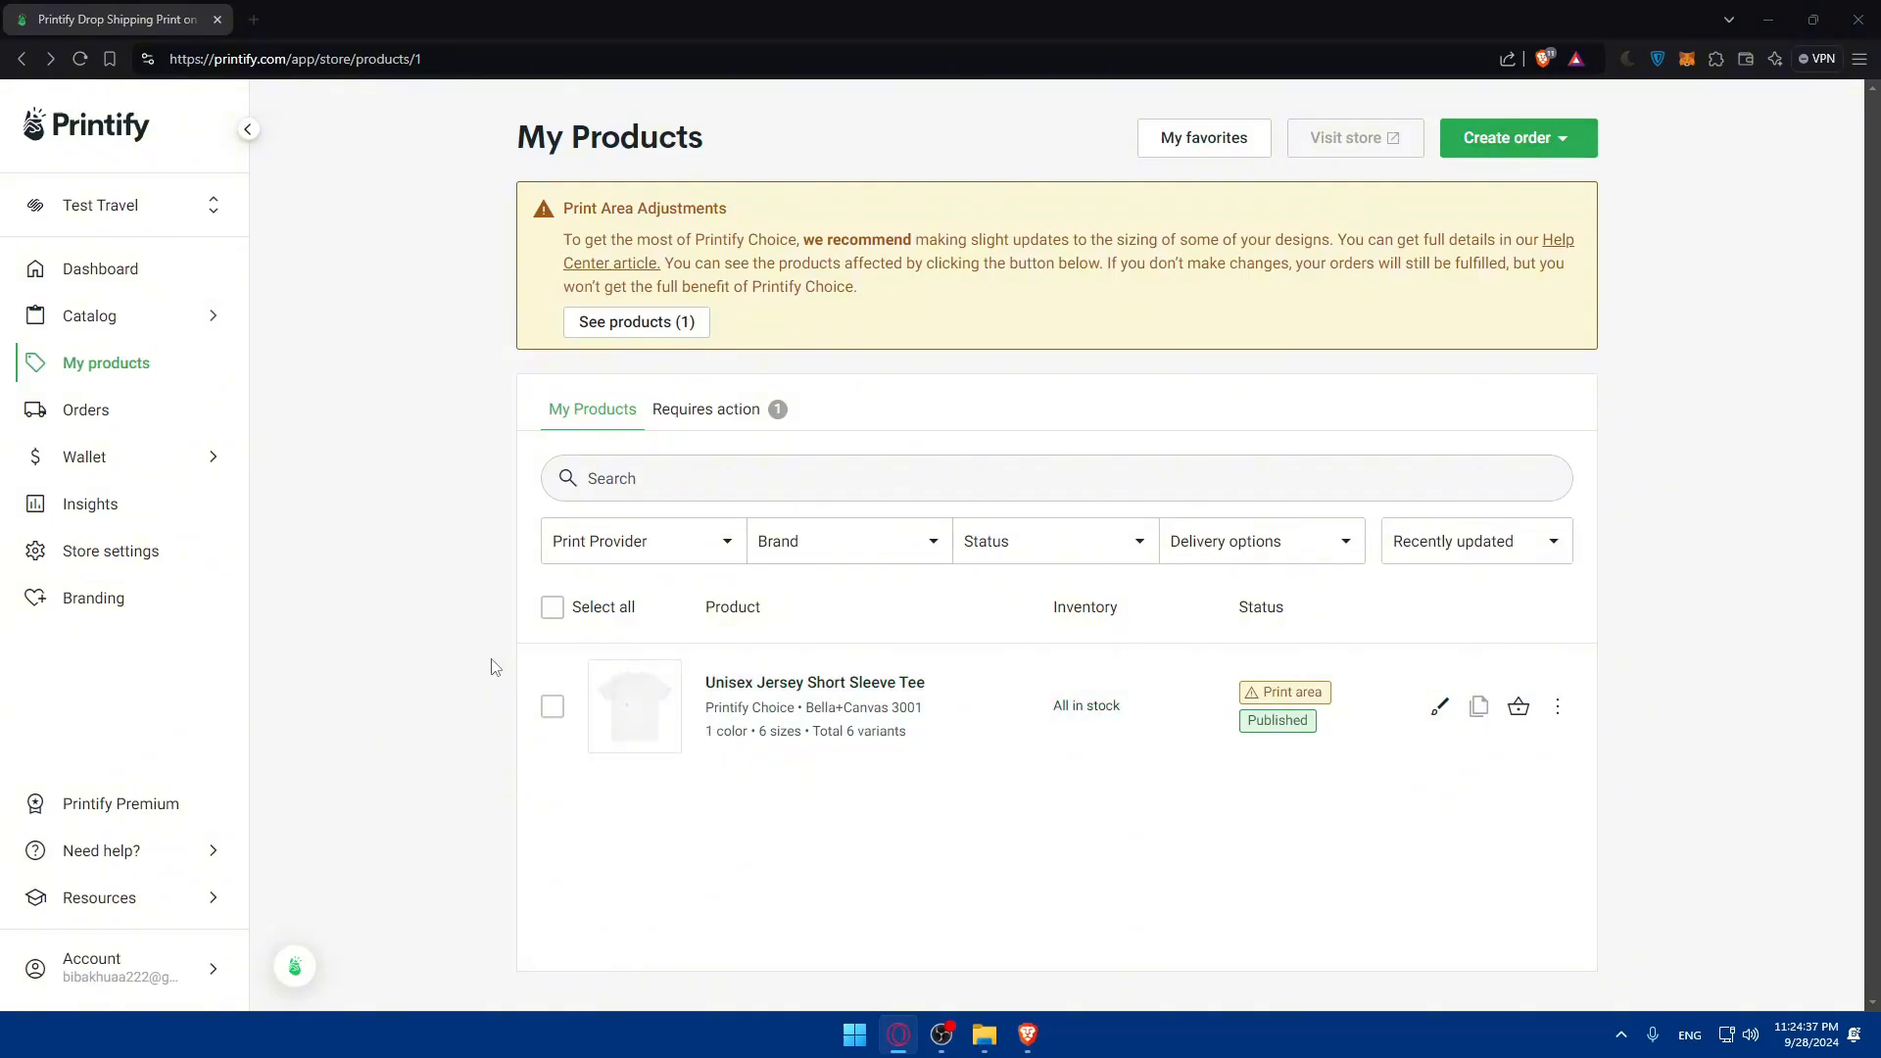
View the products of My Etsy Store, and switch back to My new store
left_click(155, 204)
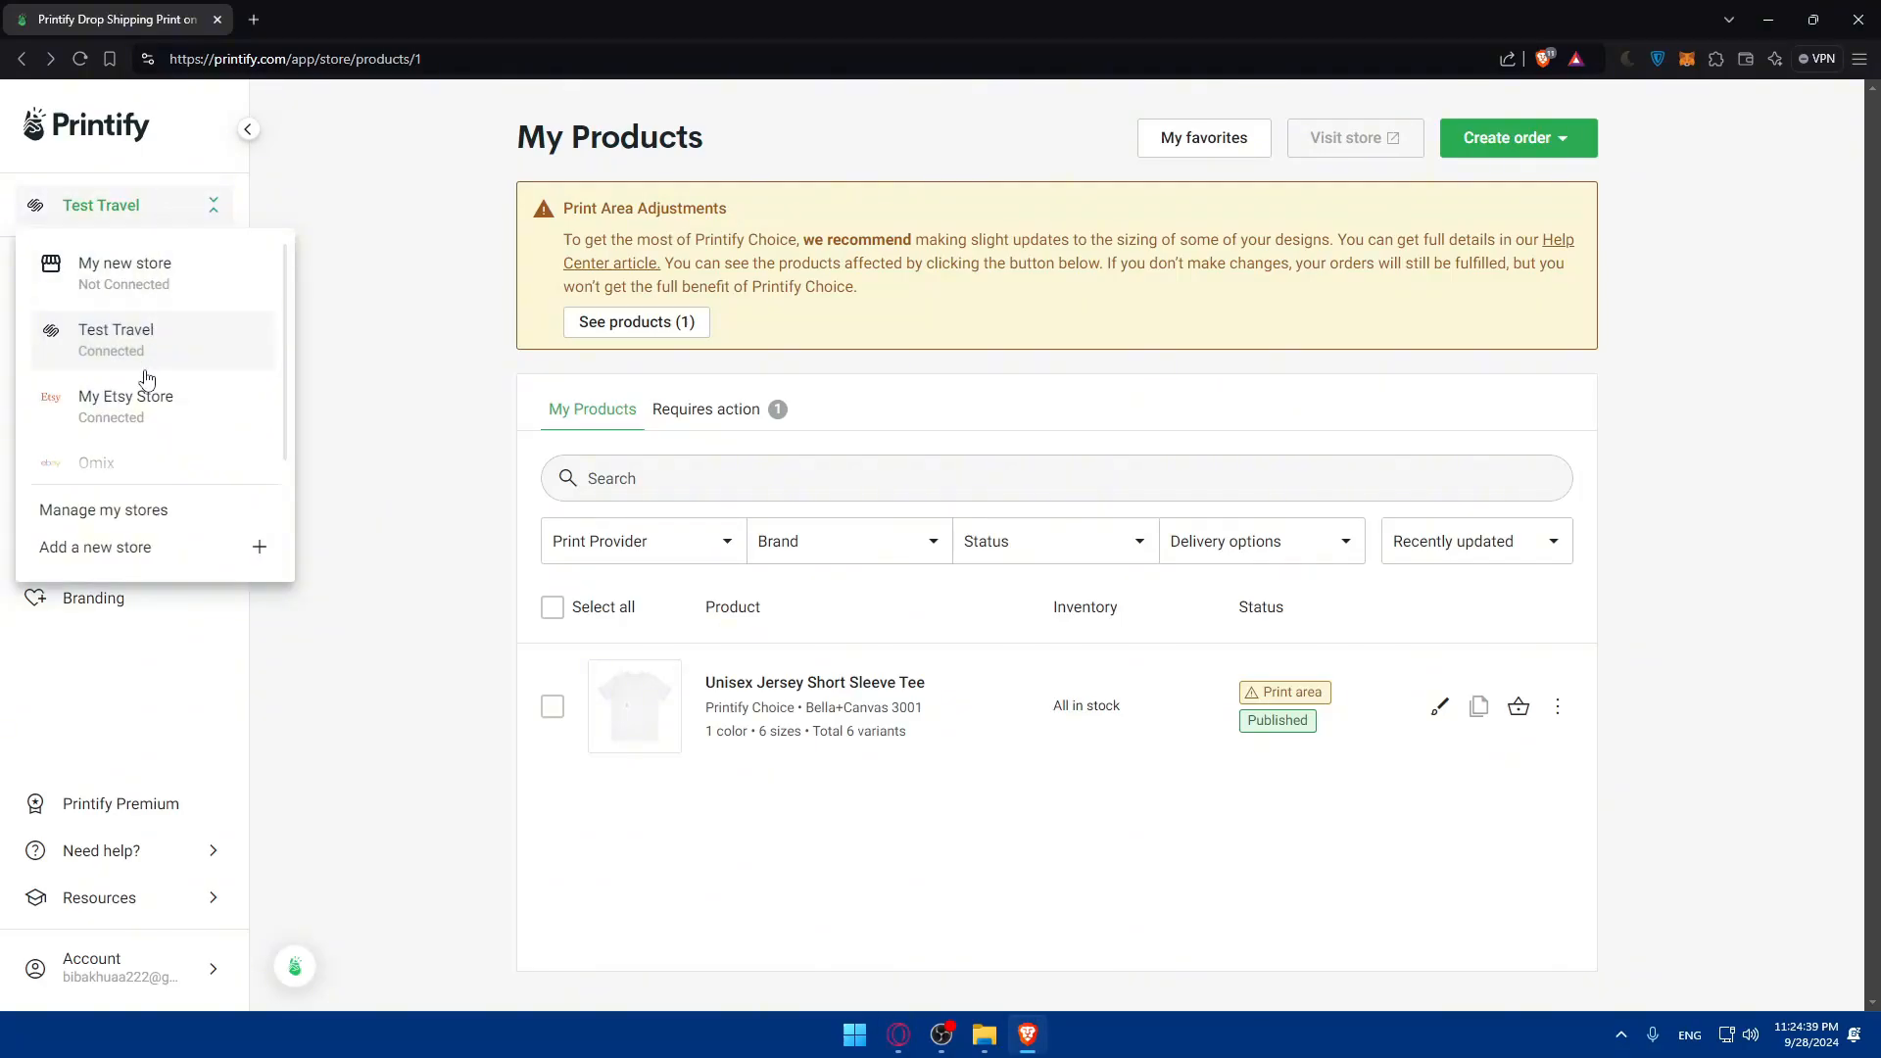
left_click(137, 410)
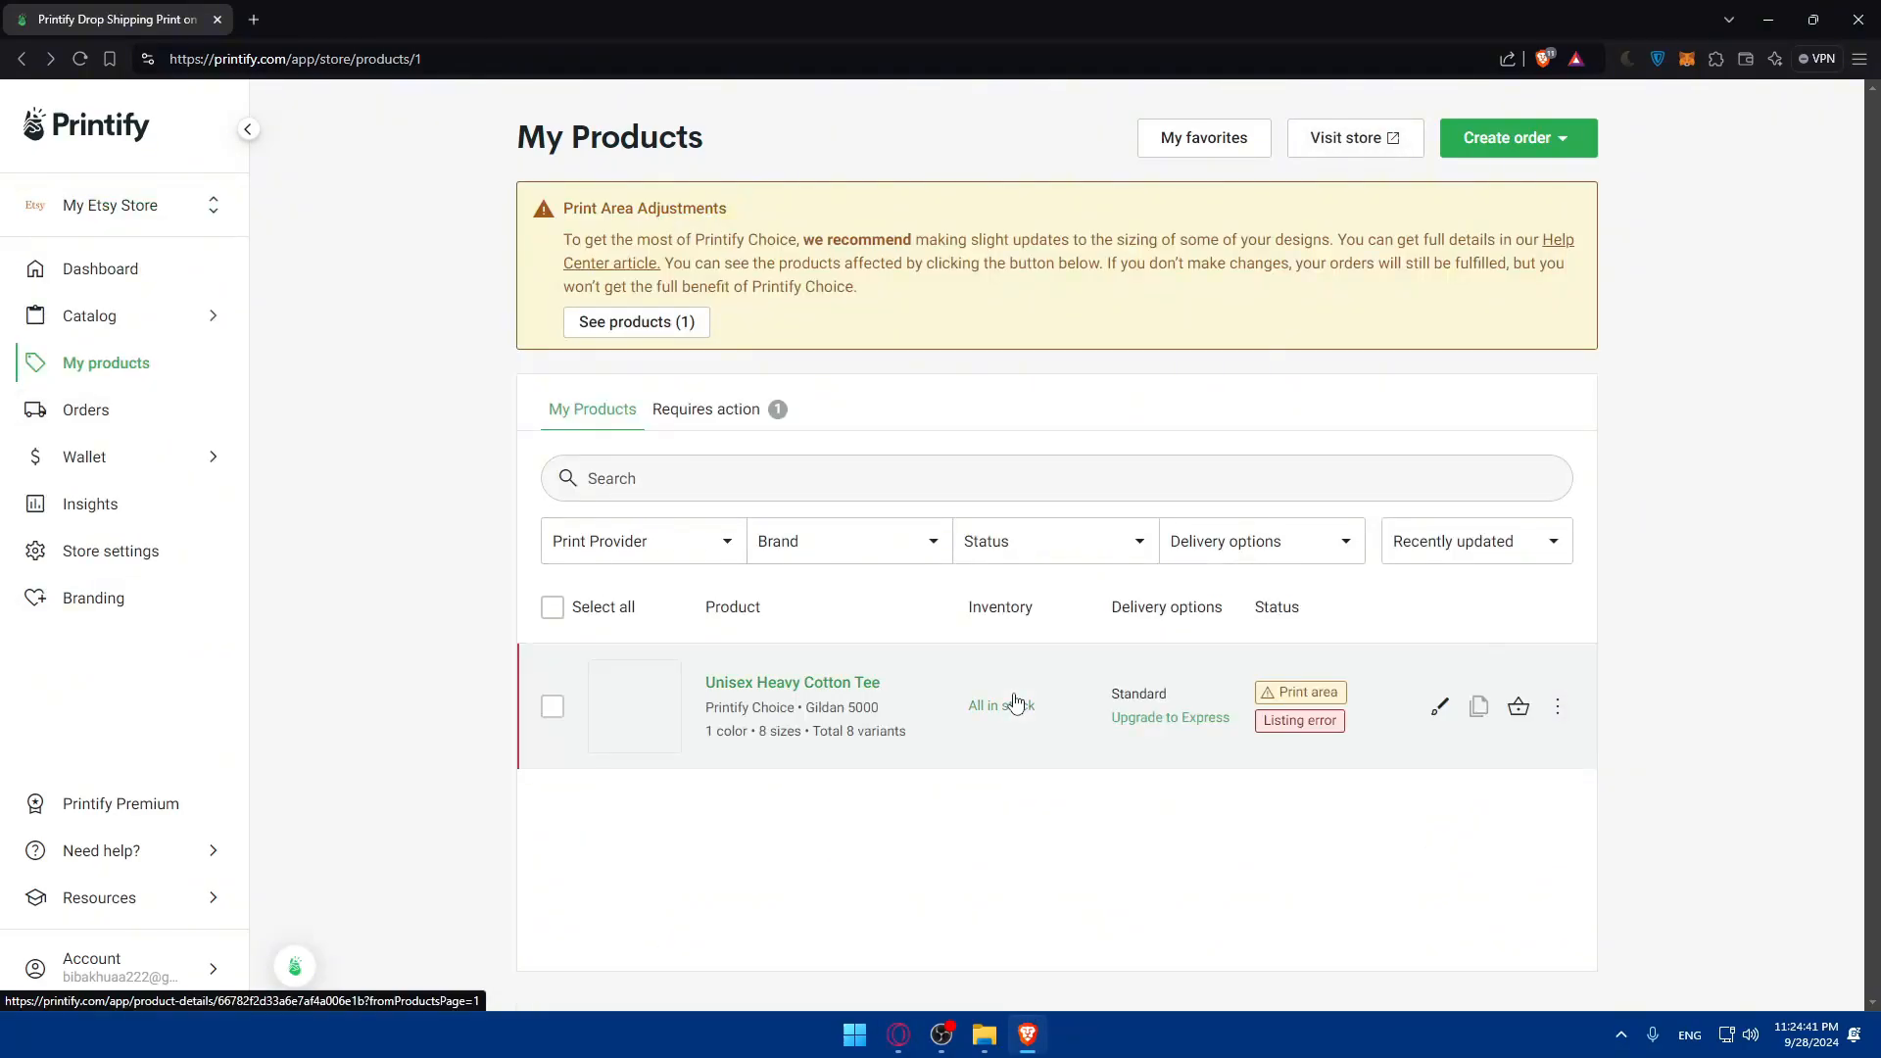
left_click(147, 204)
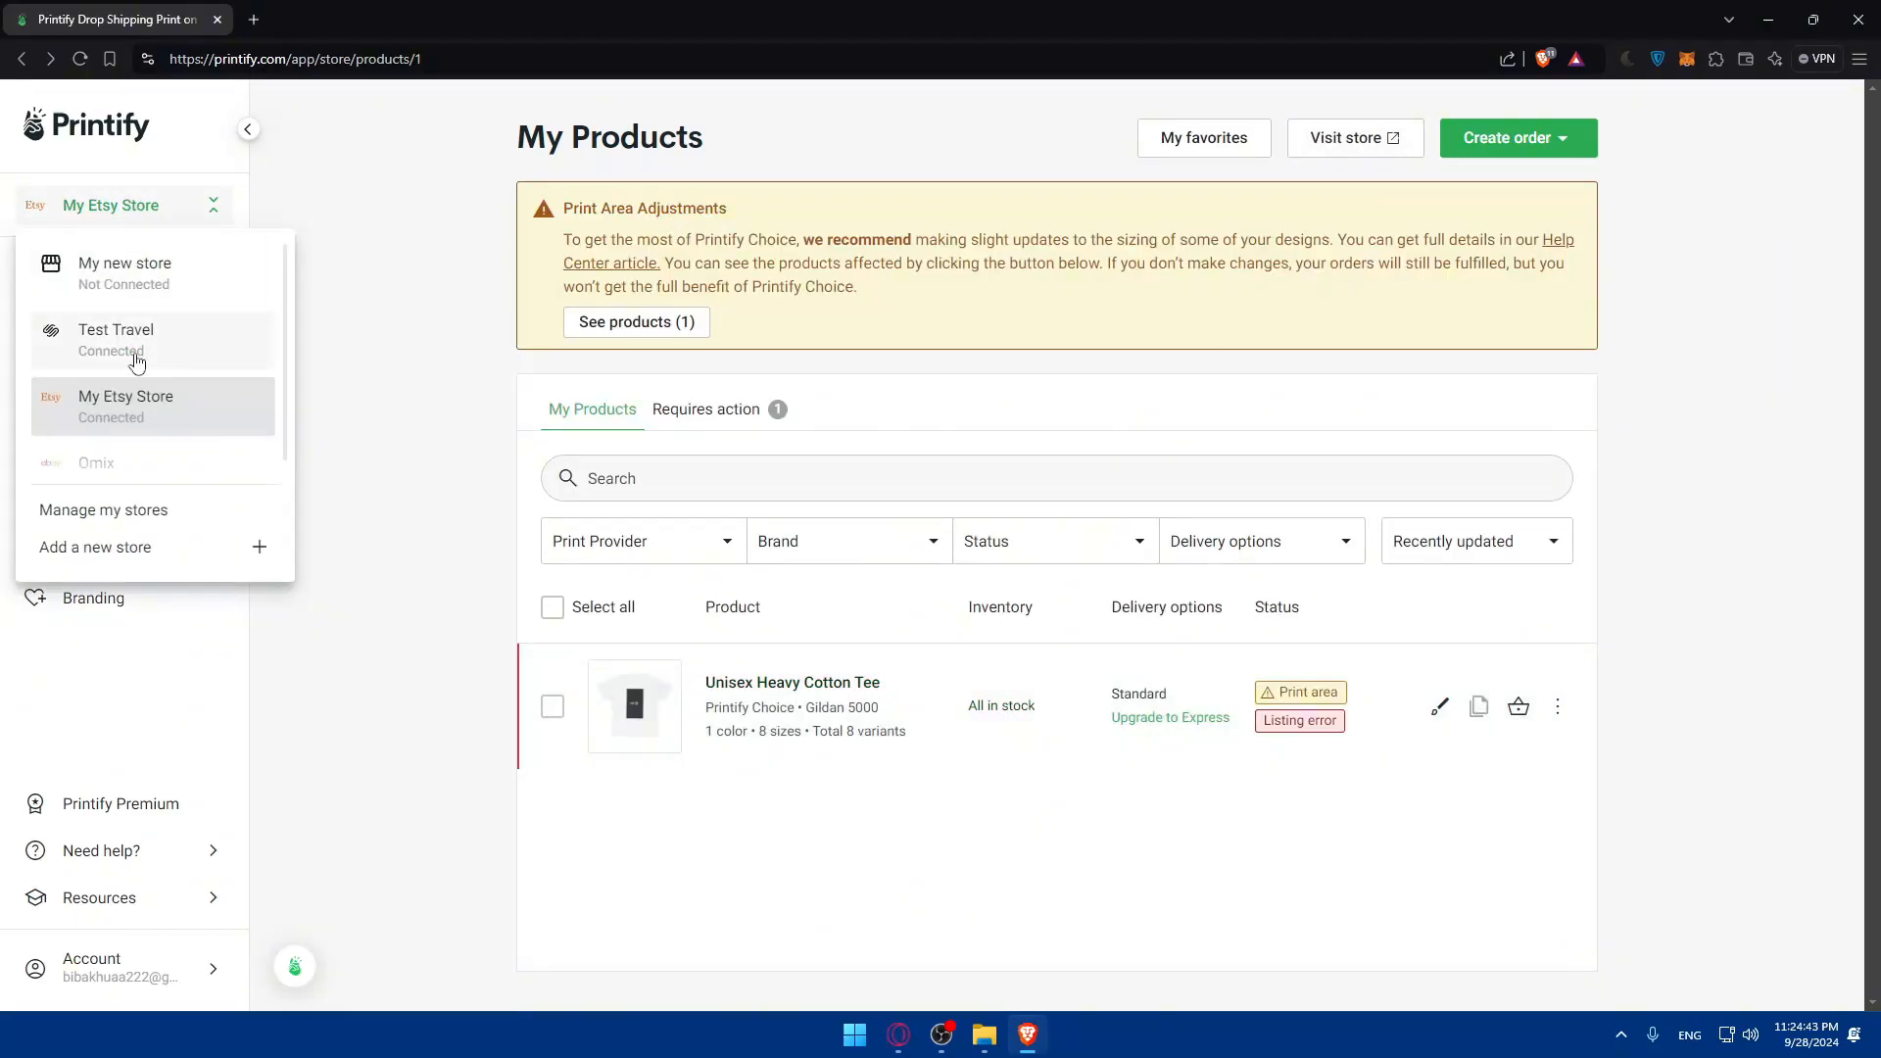
scroll(127, 294, "up", 1)
left_click(122, 259)
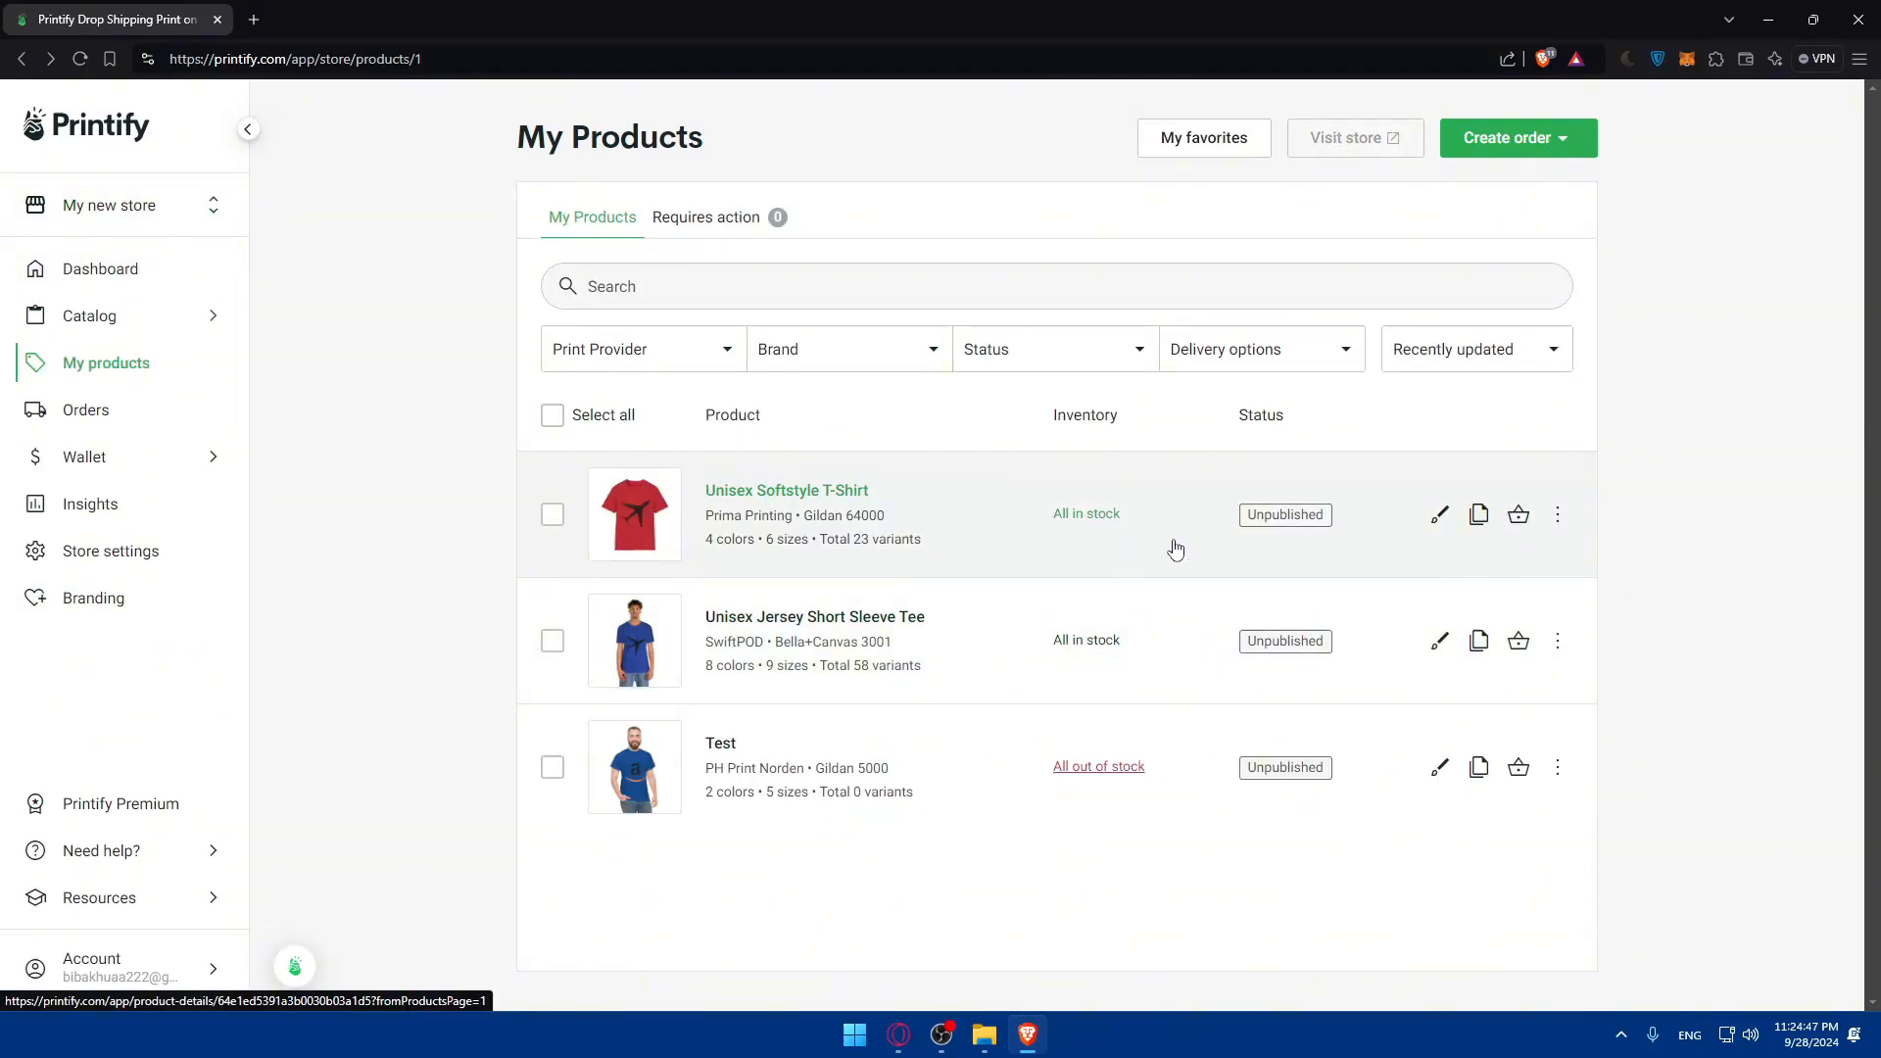
Open the Kids Heavy Cotton Tee from the catalog's kids' T-shirts category in the design editor
left_click(1554, 142)
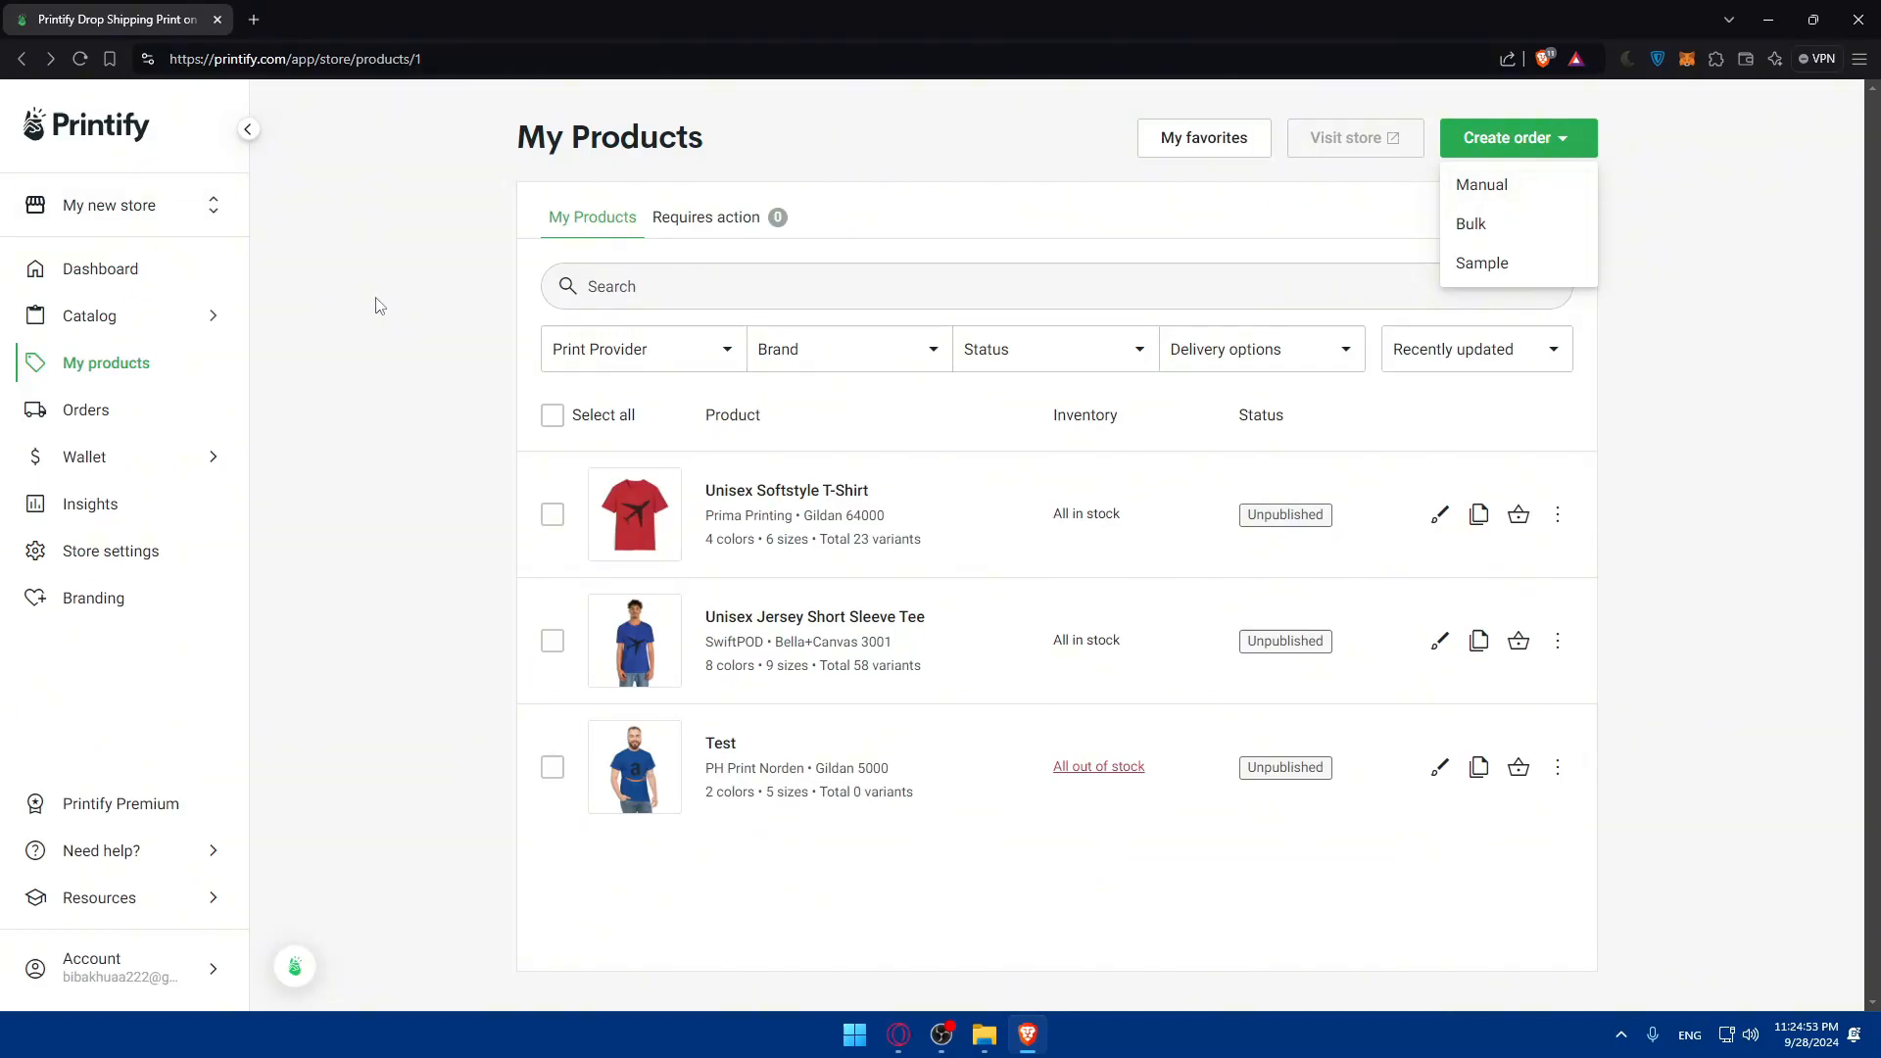
mouse_move(113, 318)
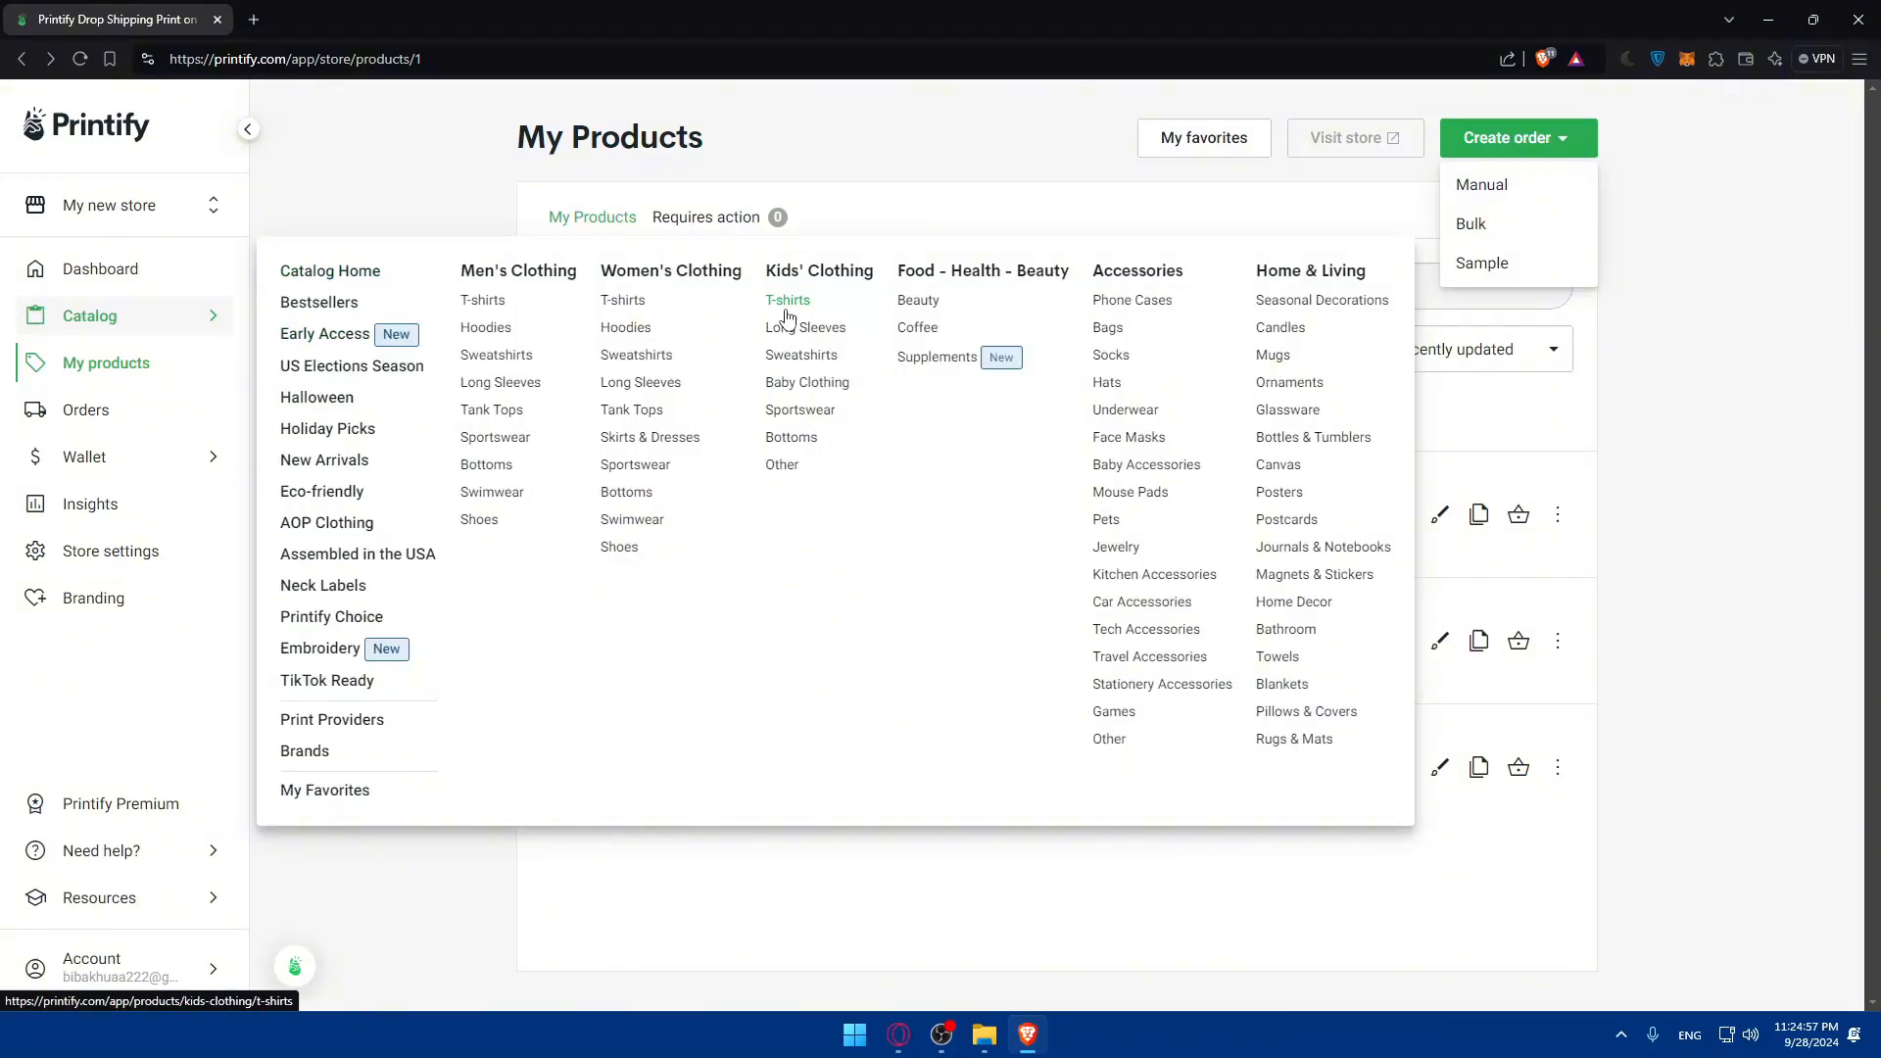
left_click(787, 303)
scroll(1012, 538, "down", 5)
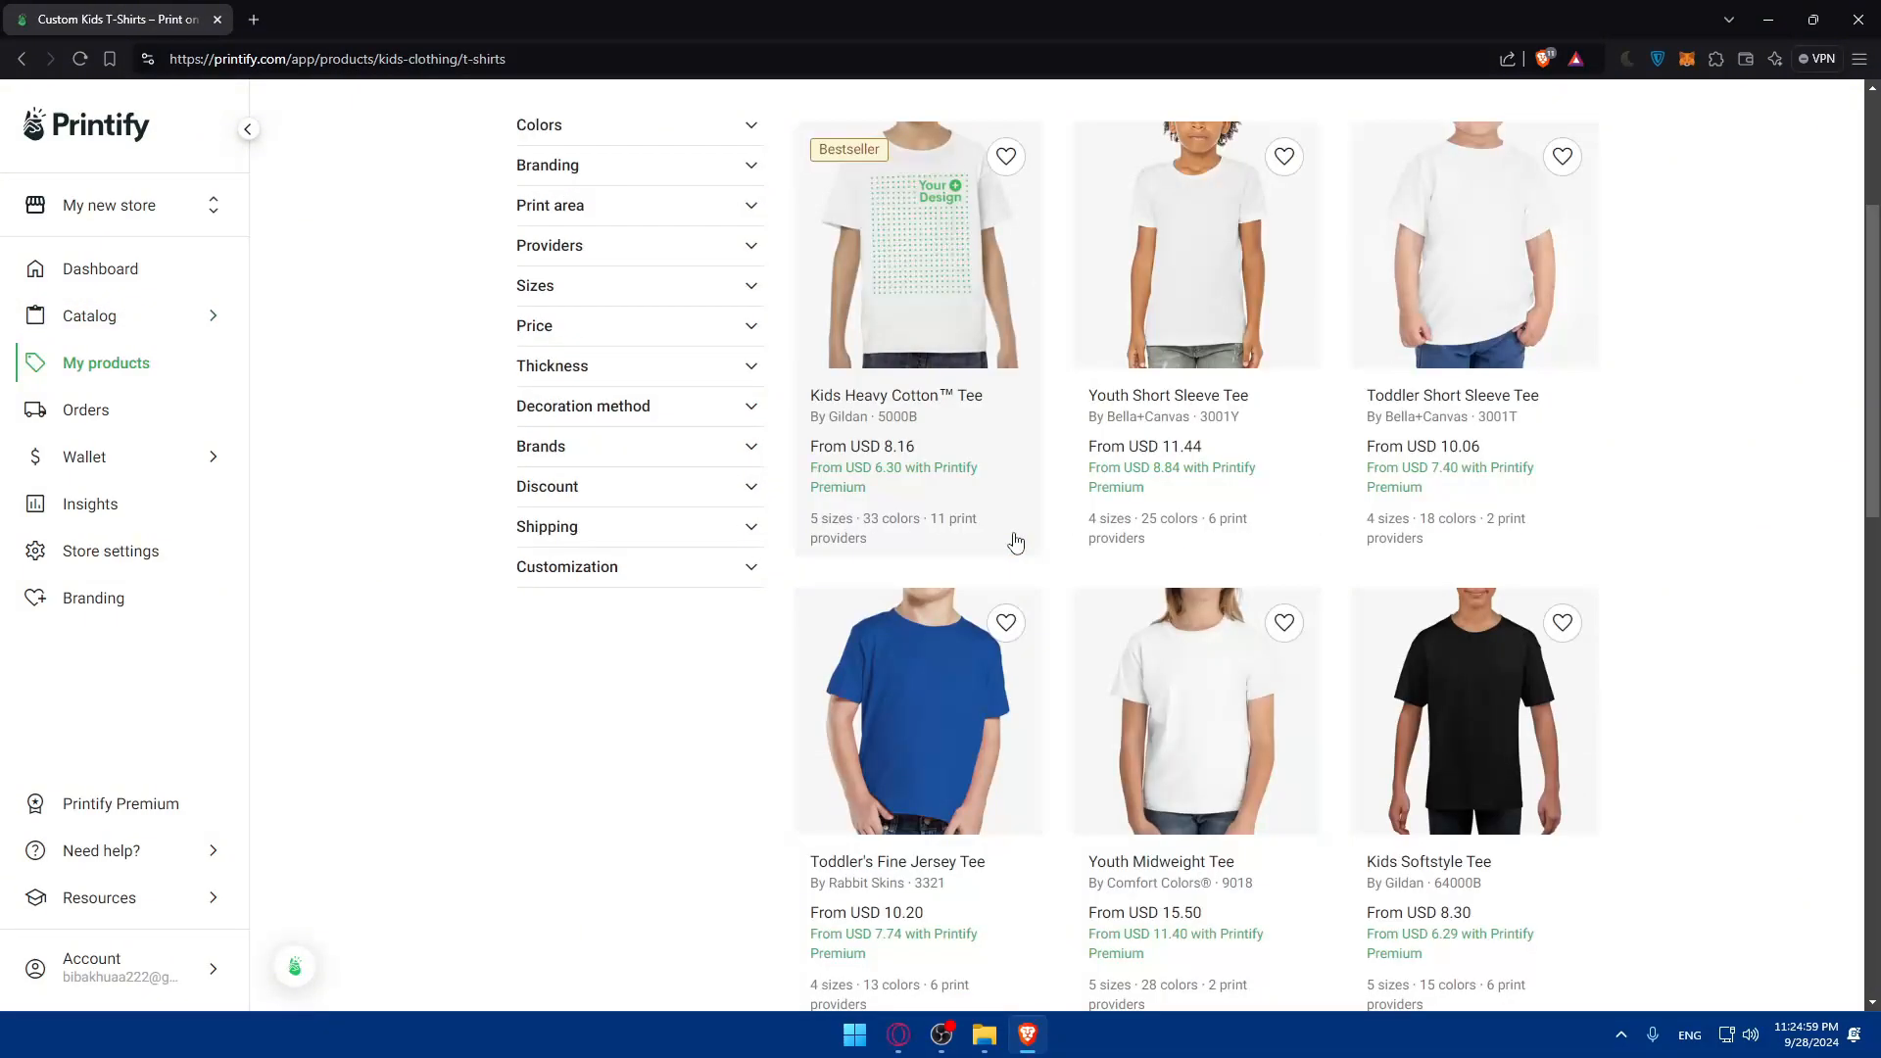
scroll(1070, 564, "up", 5)
left_click(902, 441)
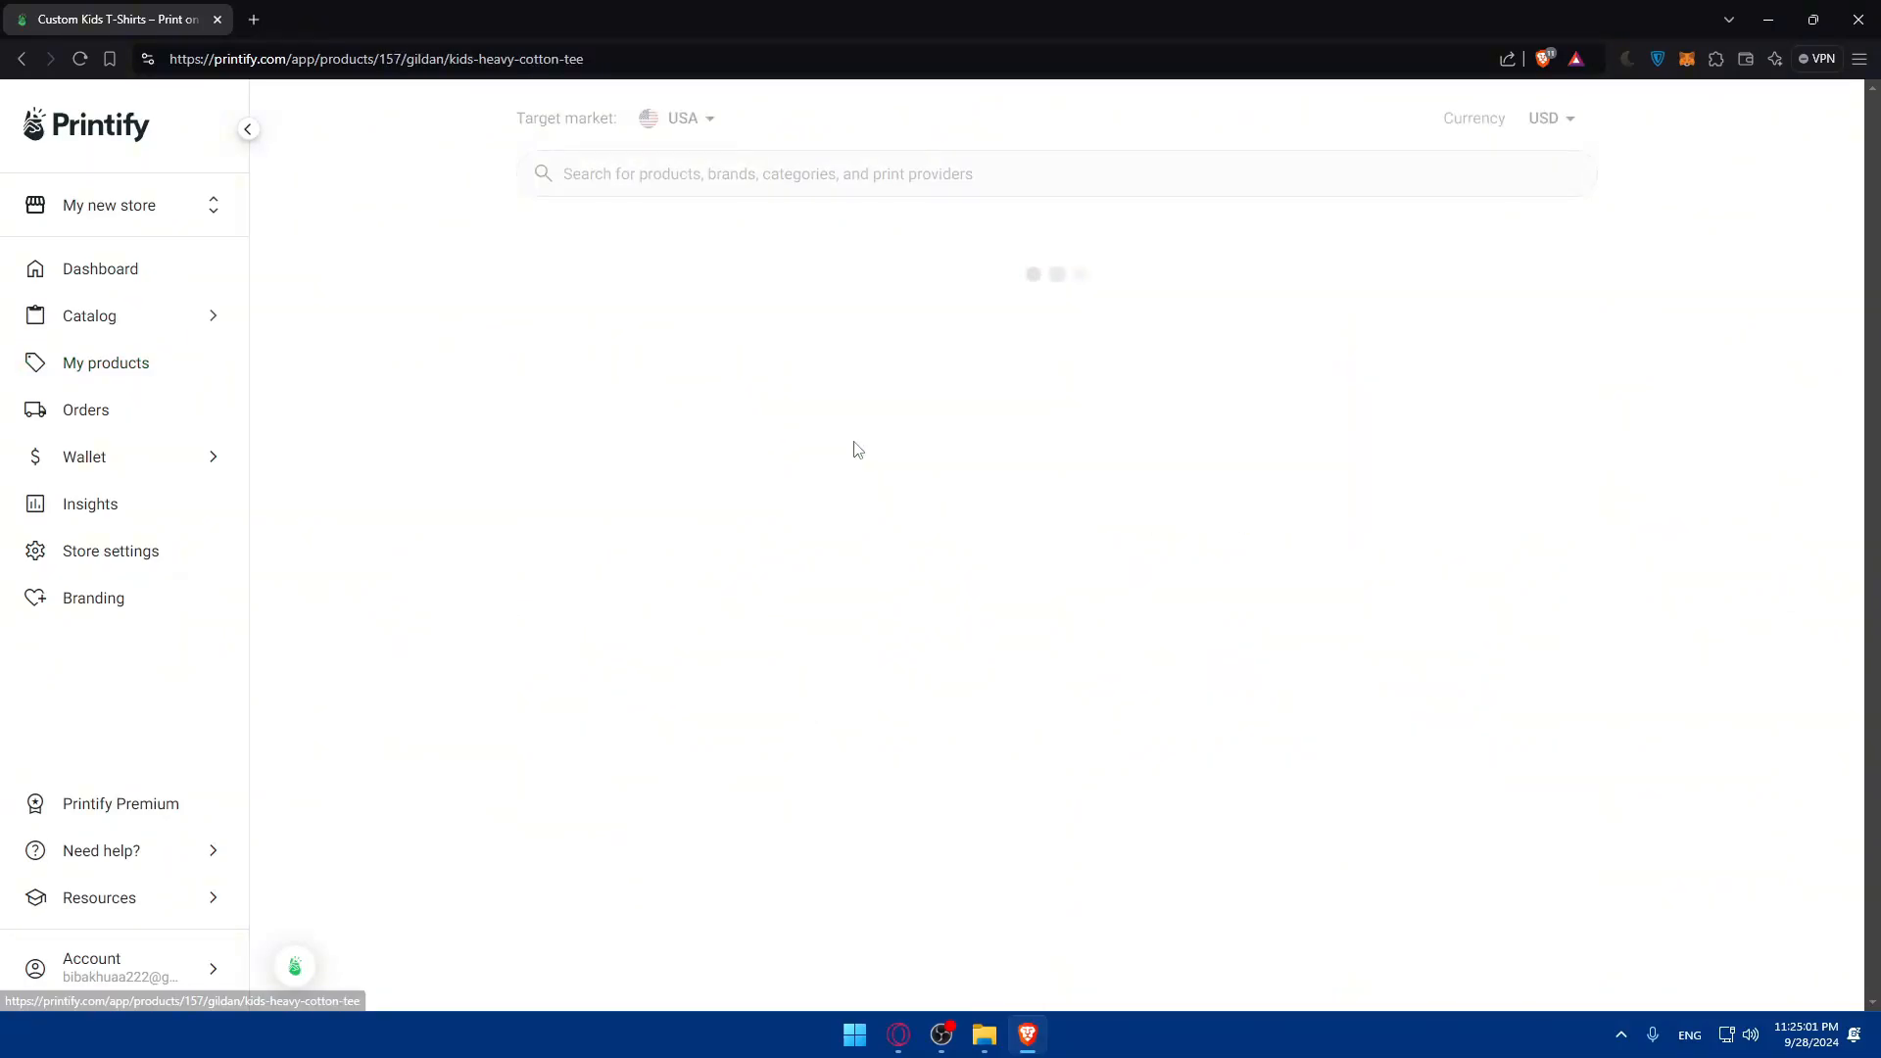
left_click(1348, 866)
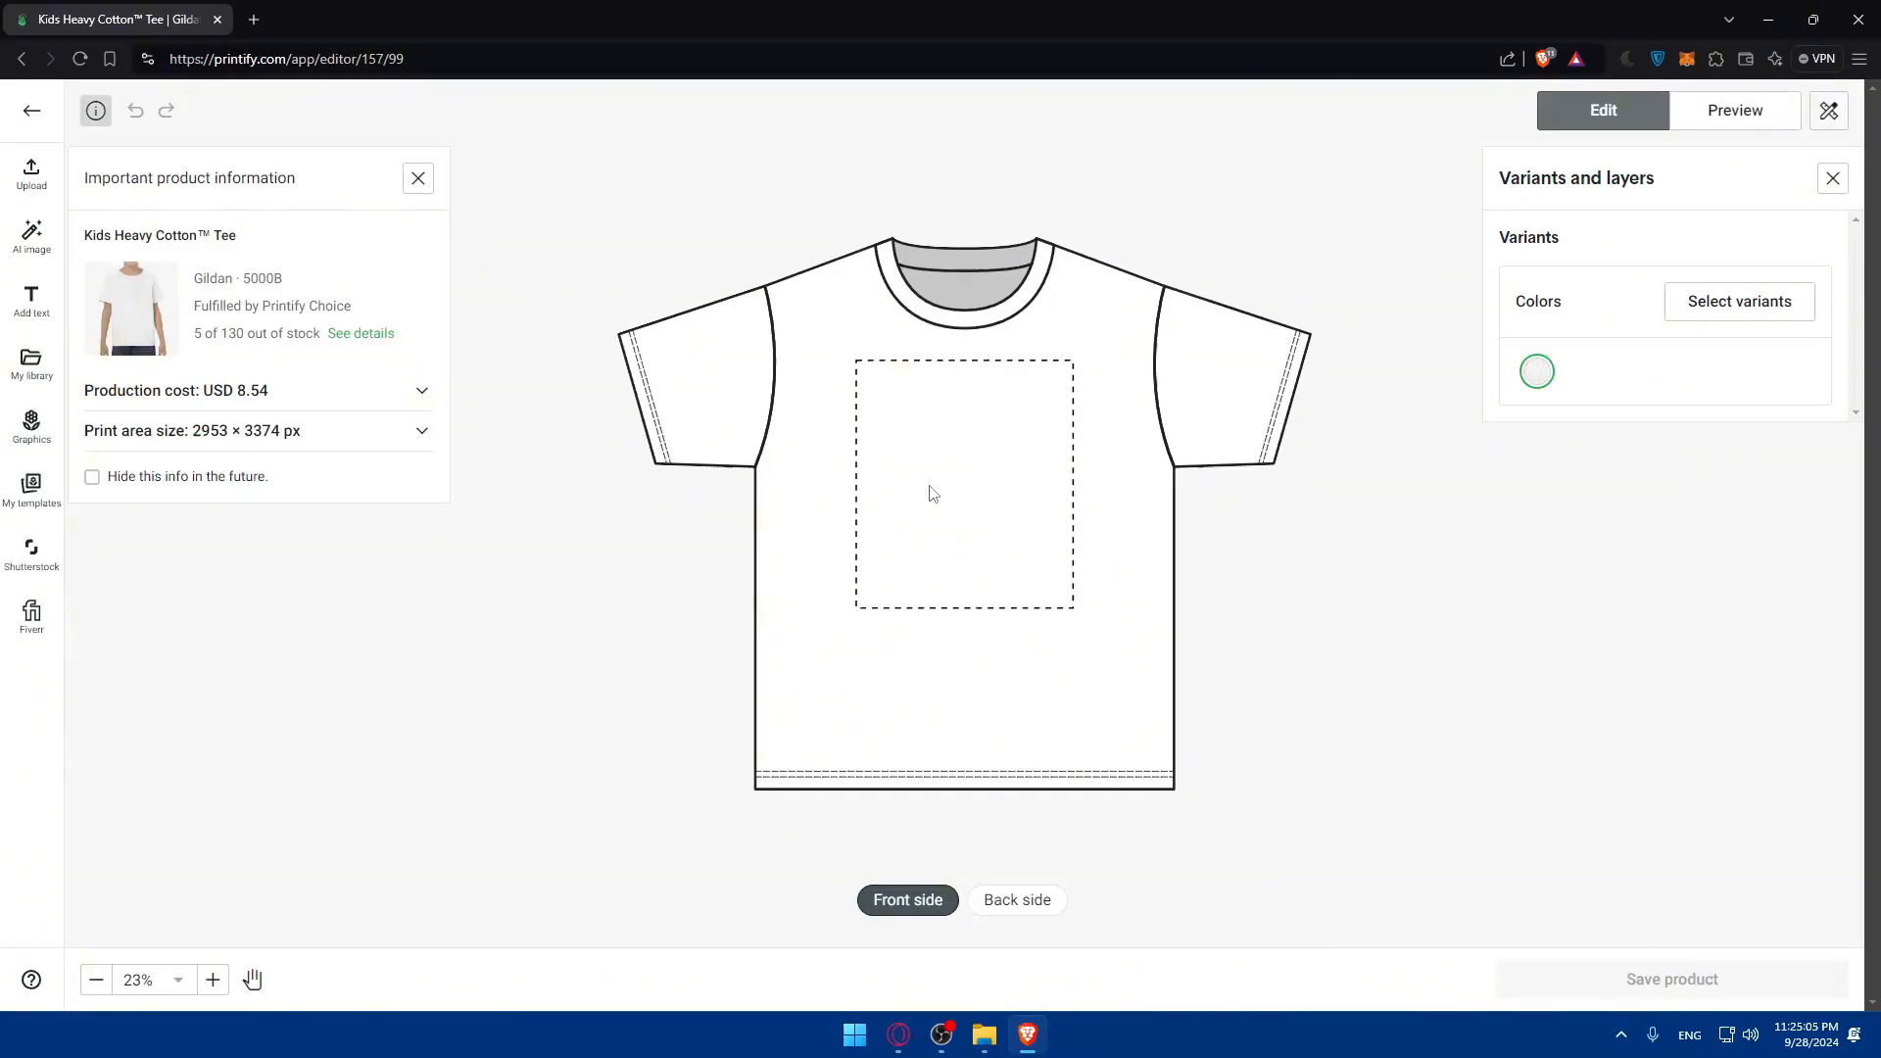
Generate an AI image for the tee from the prompt "a guy running at the water", with no style selected
left_click(32, 235)
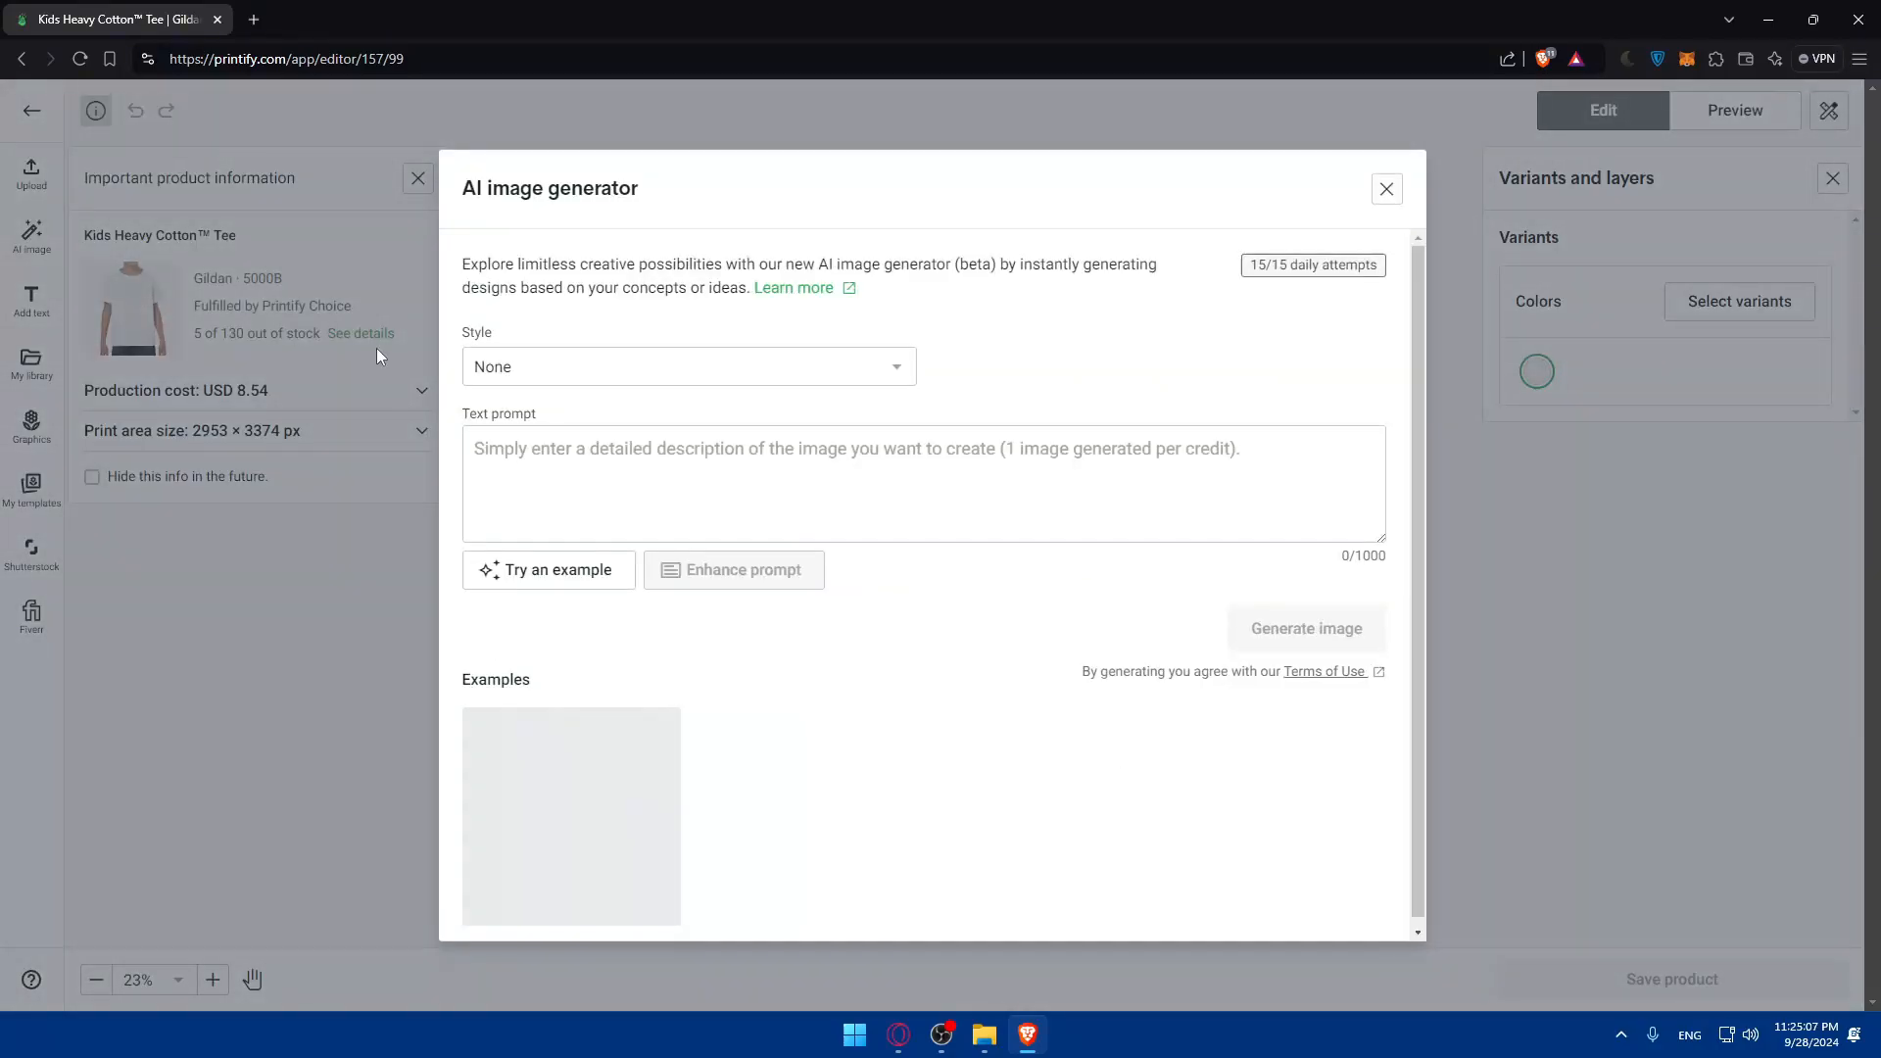
left_click(618, 449)
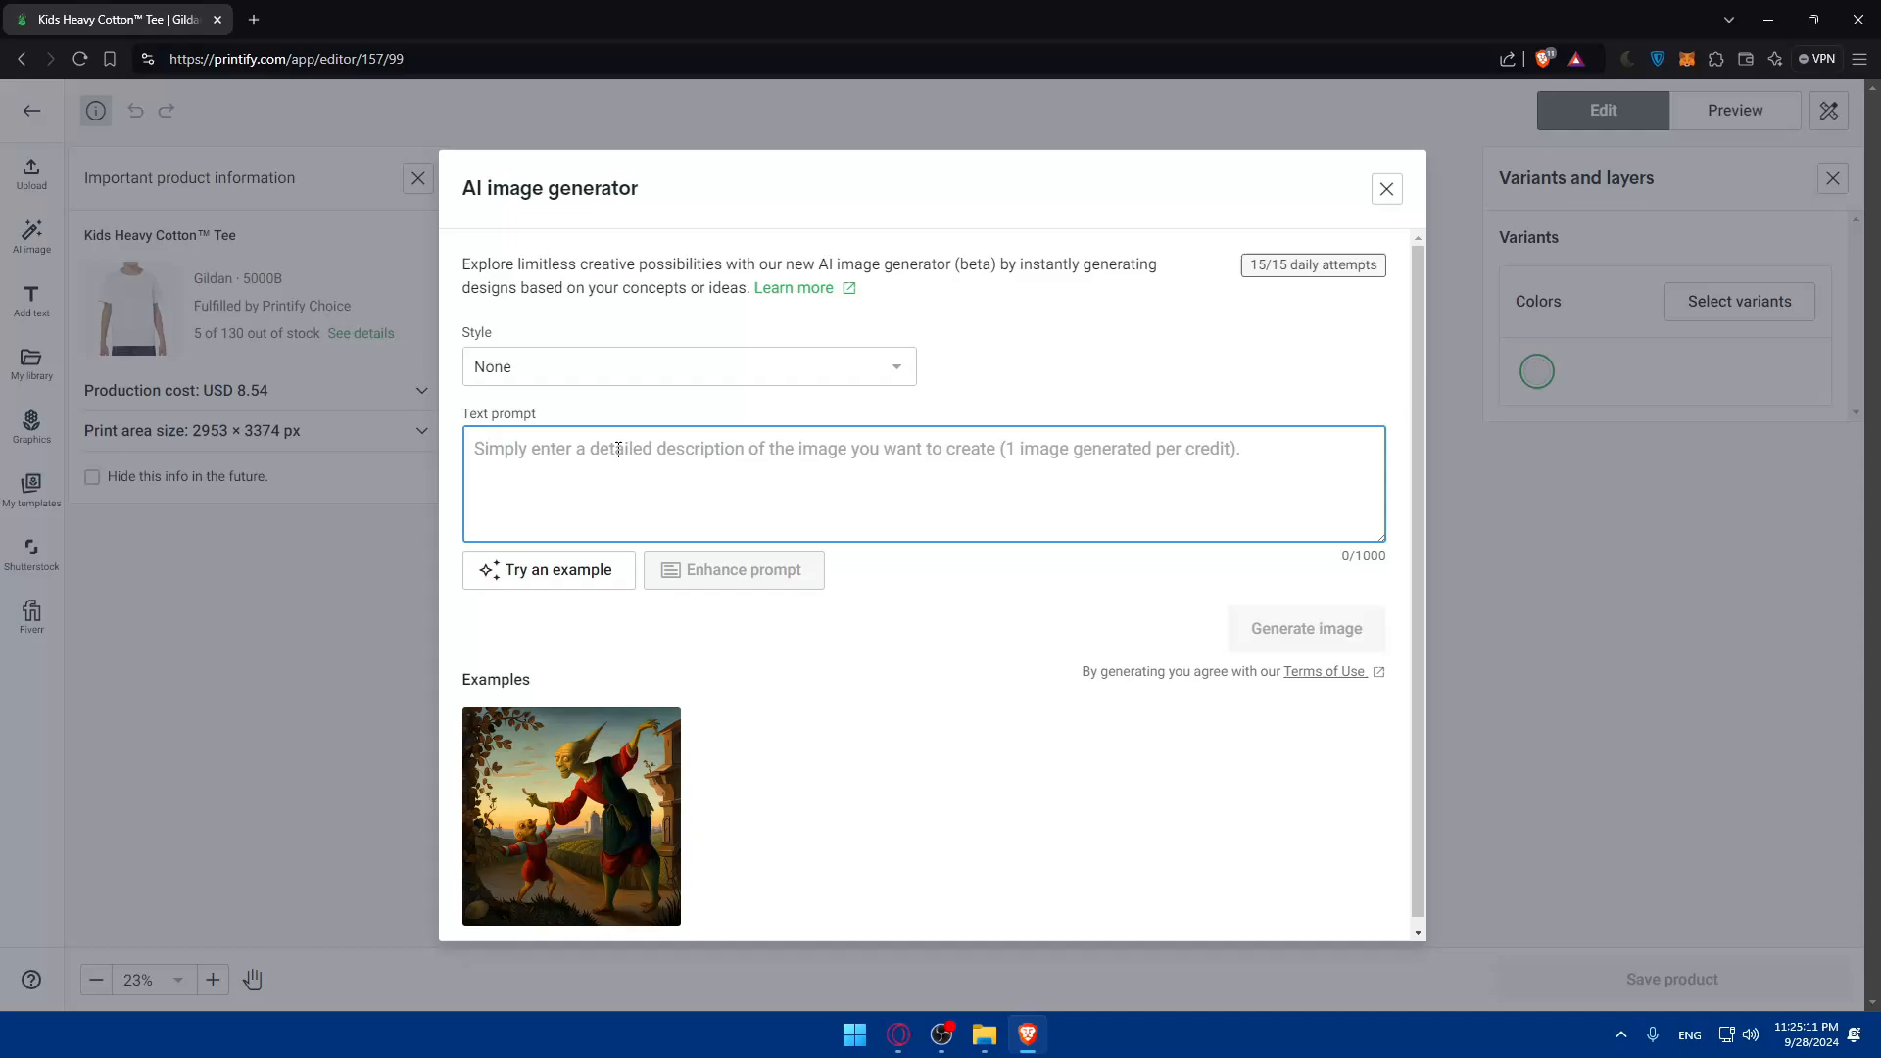
type("a guy run")
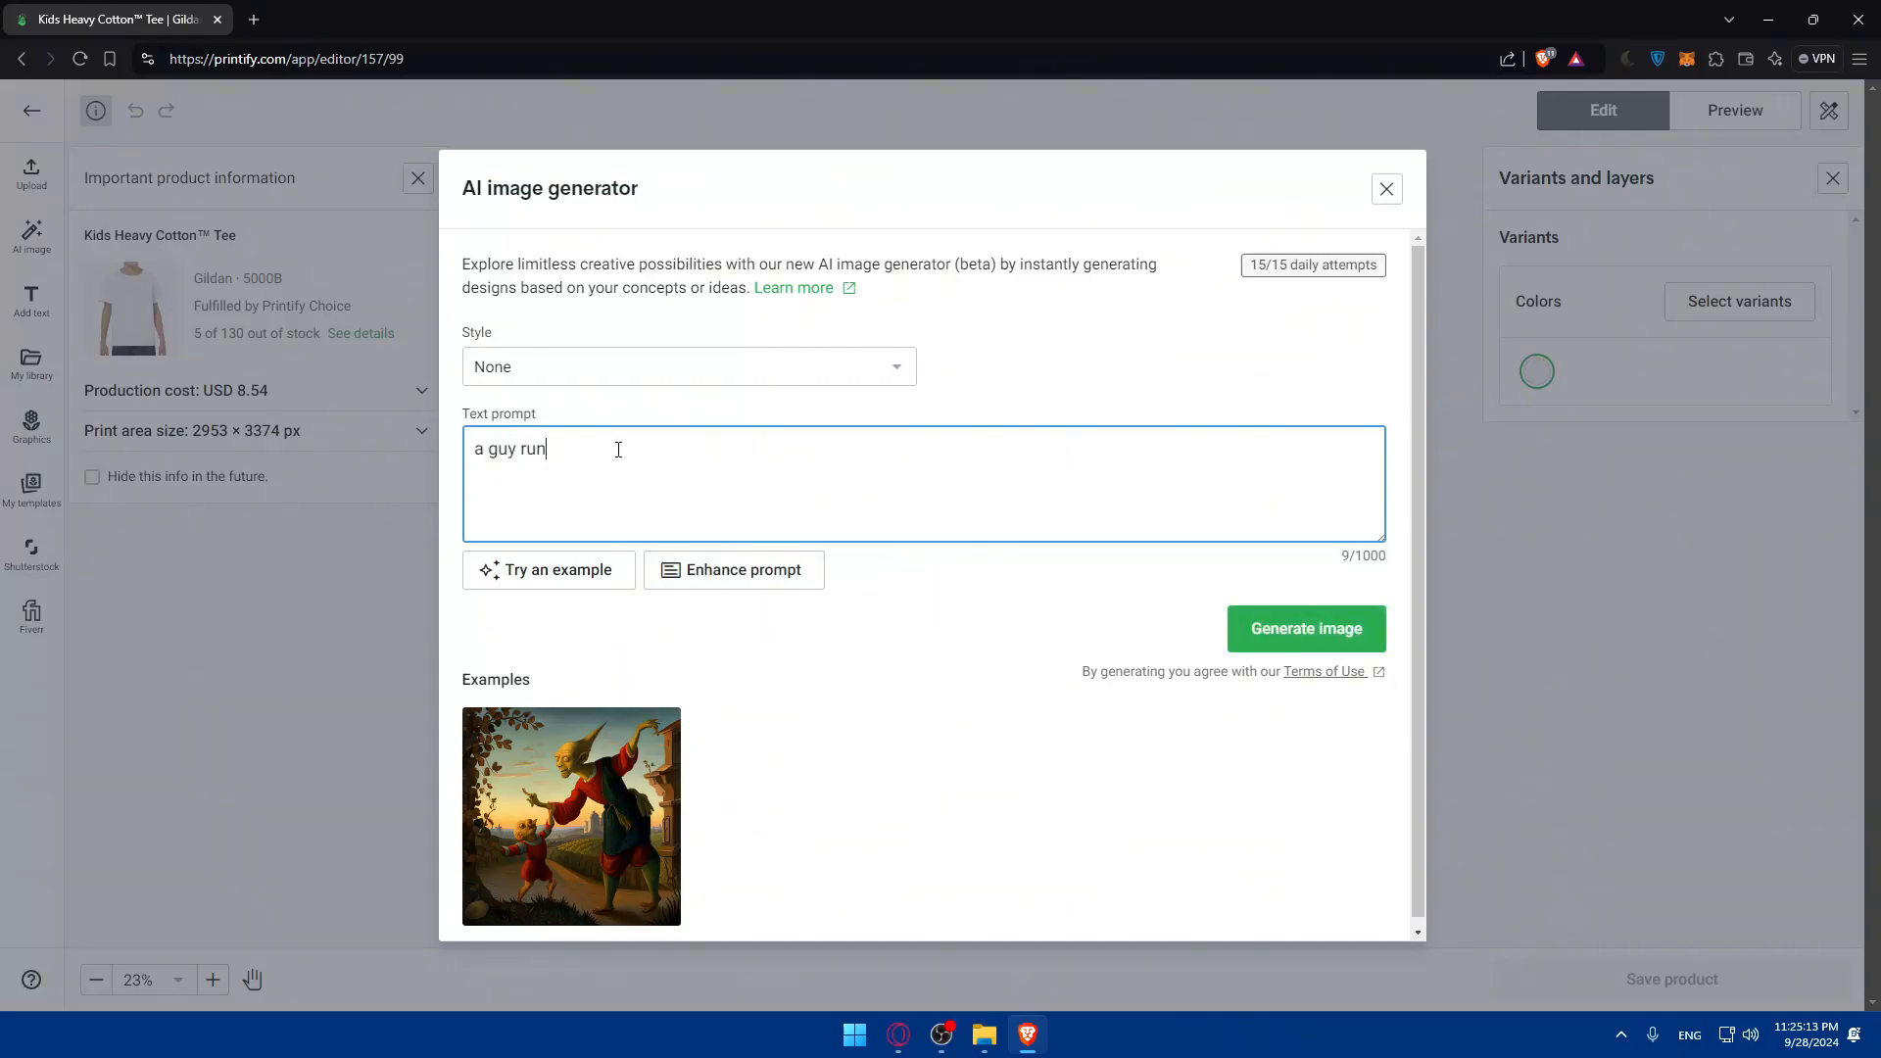
type("ning")
type("at the water")
left_click(1269, 629)
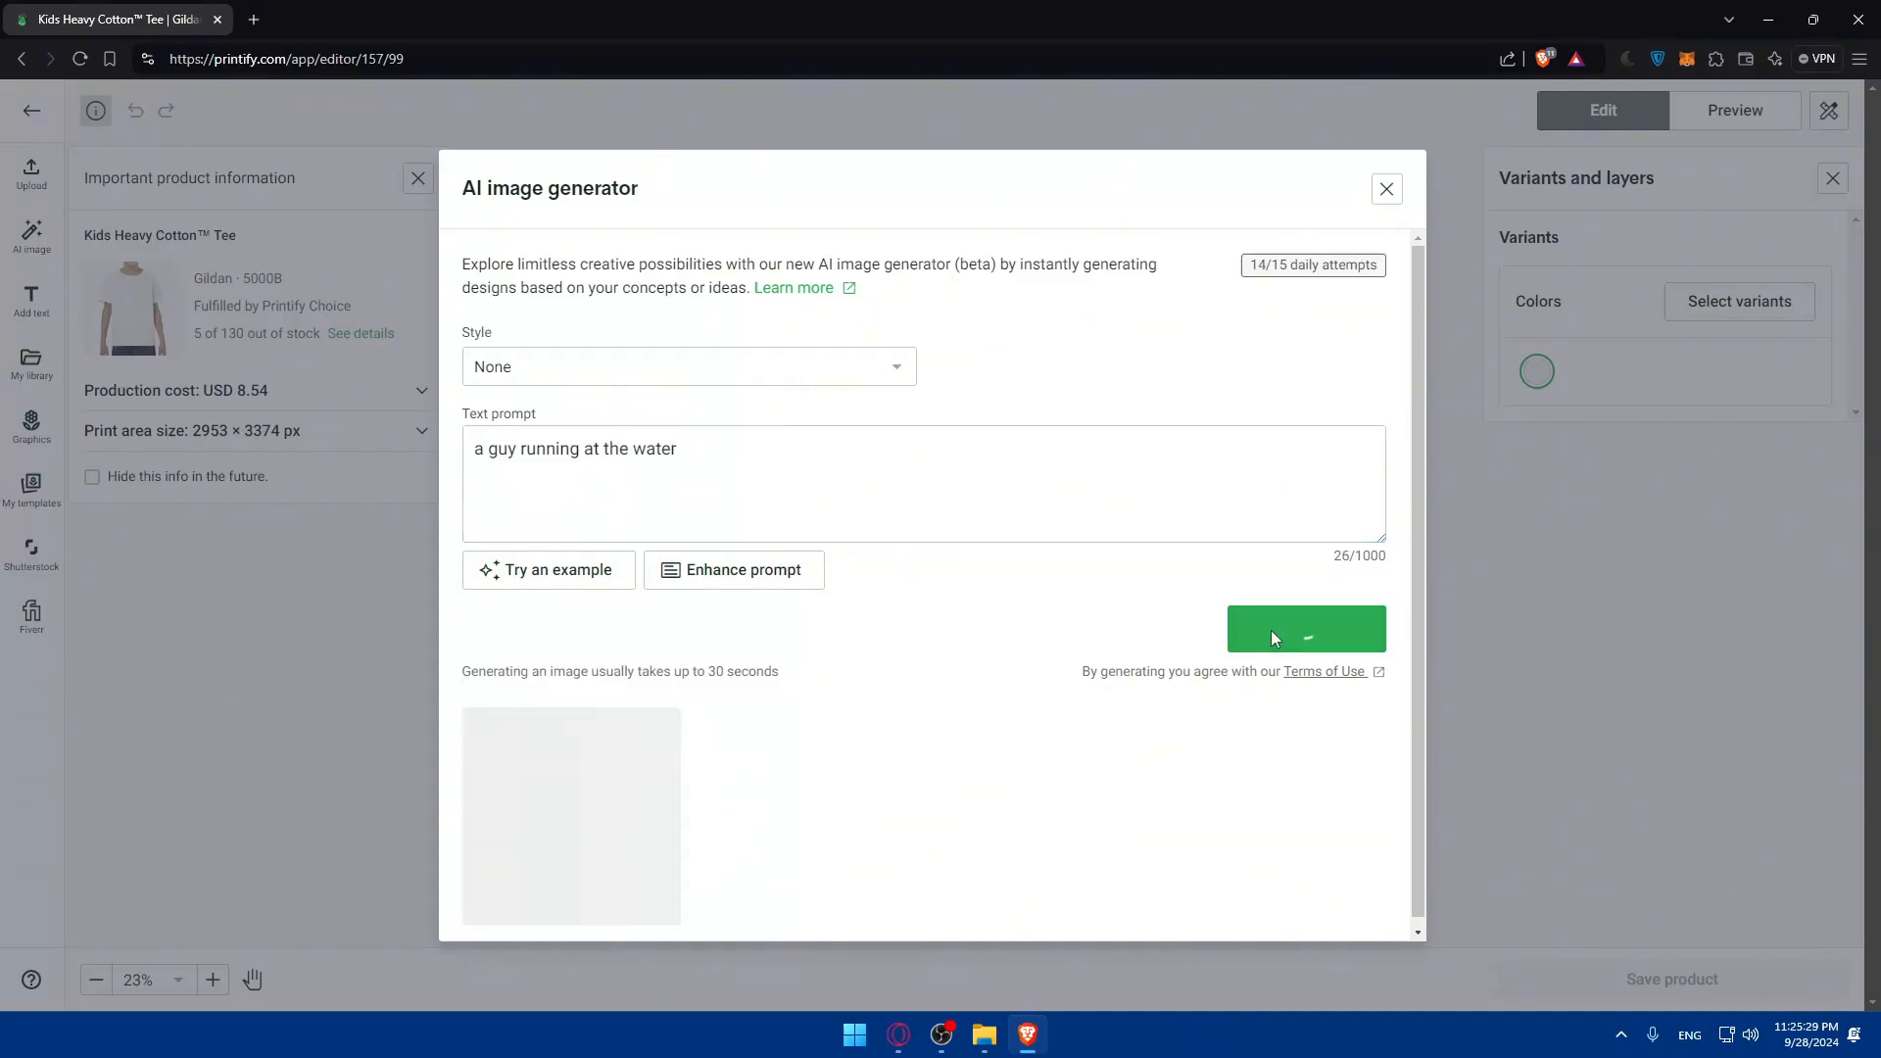
scroll(693, 697, "down", 1)
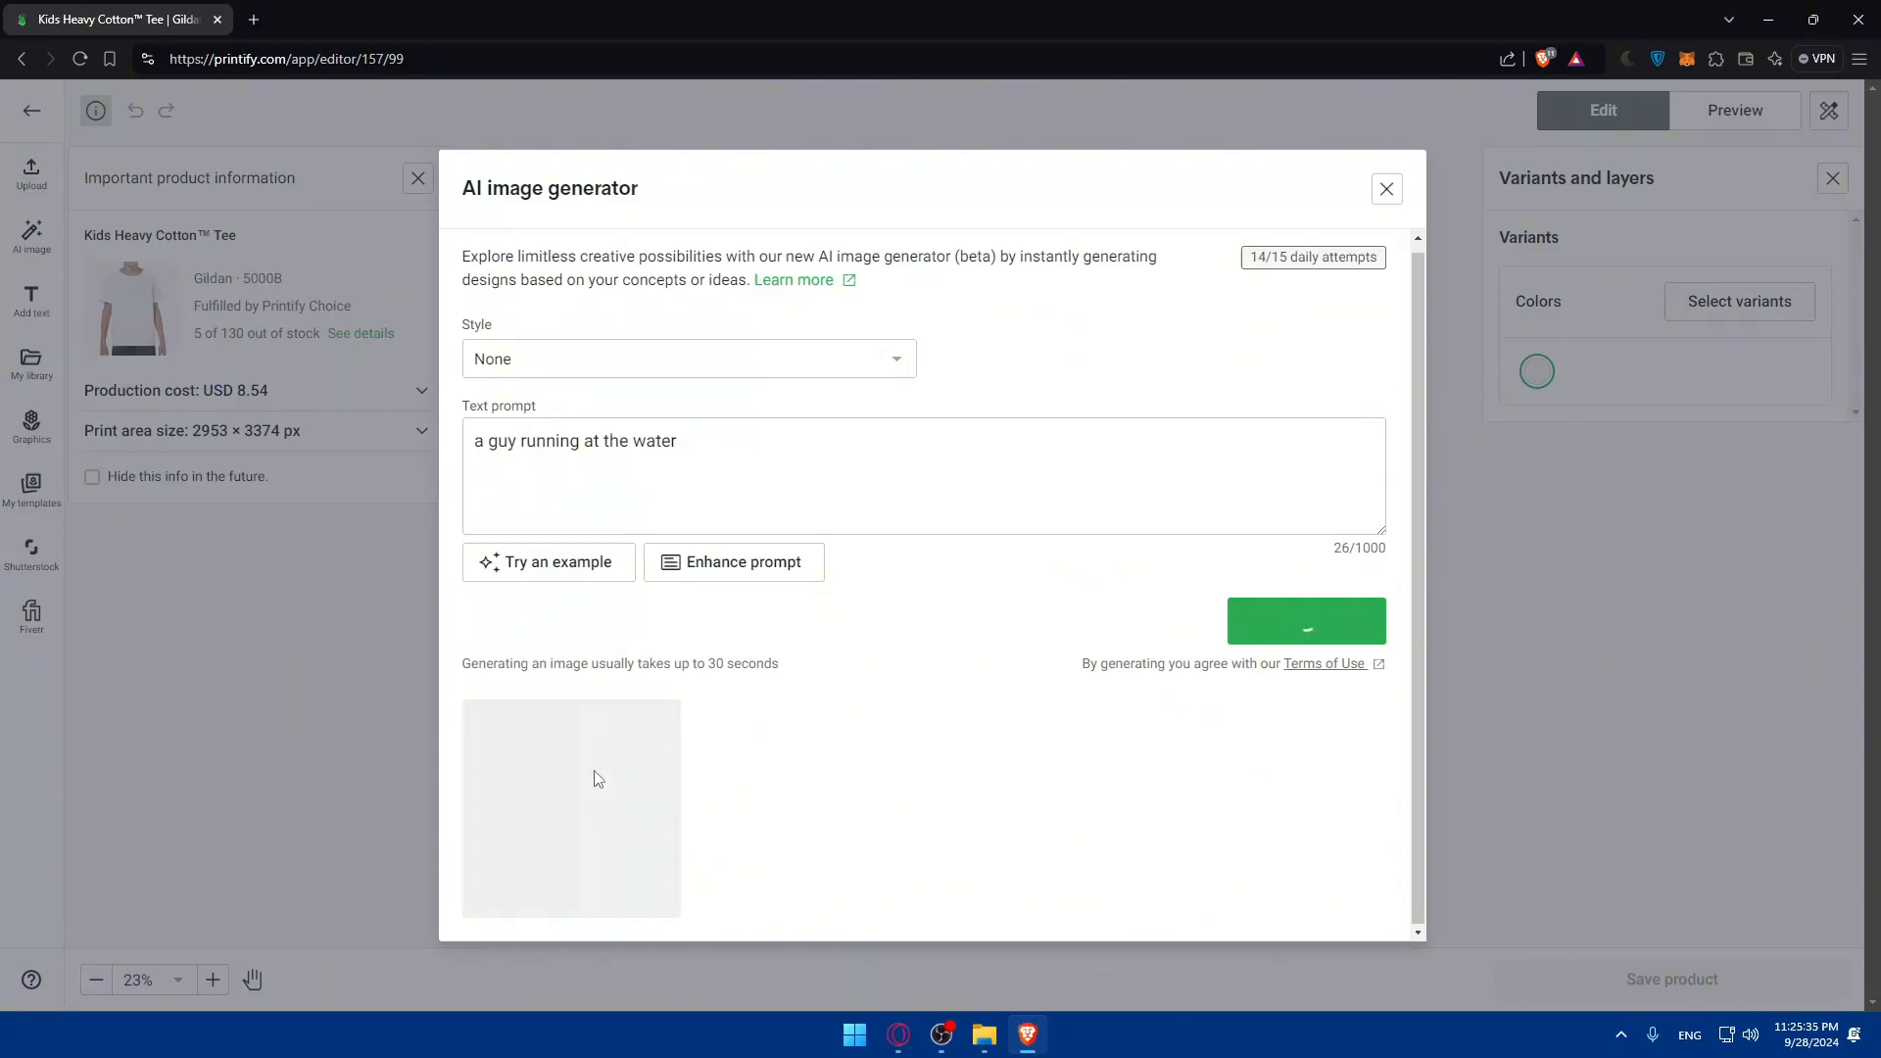
left_click_drag(781, 667, 683, 667)
left_click(676, 668)
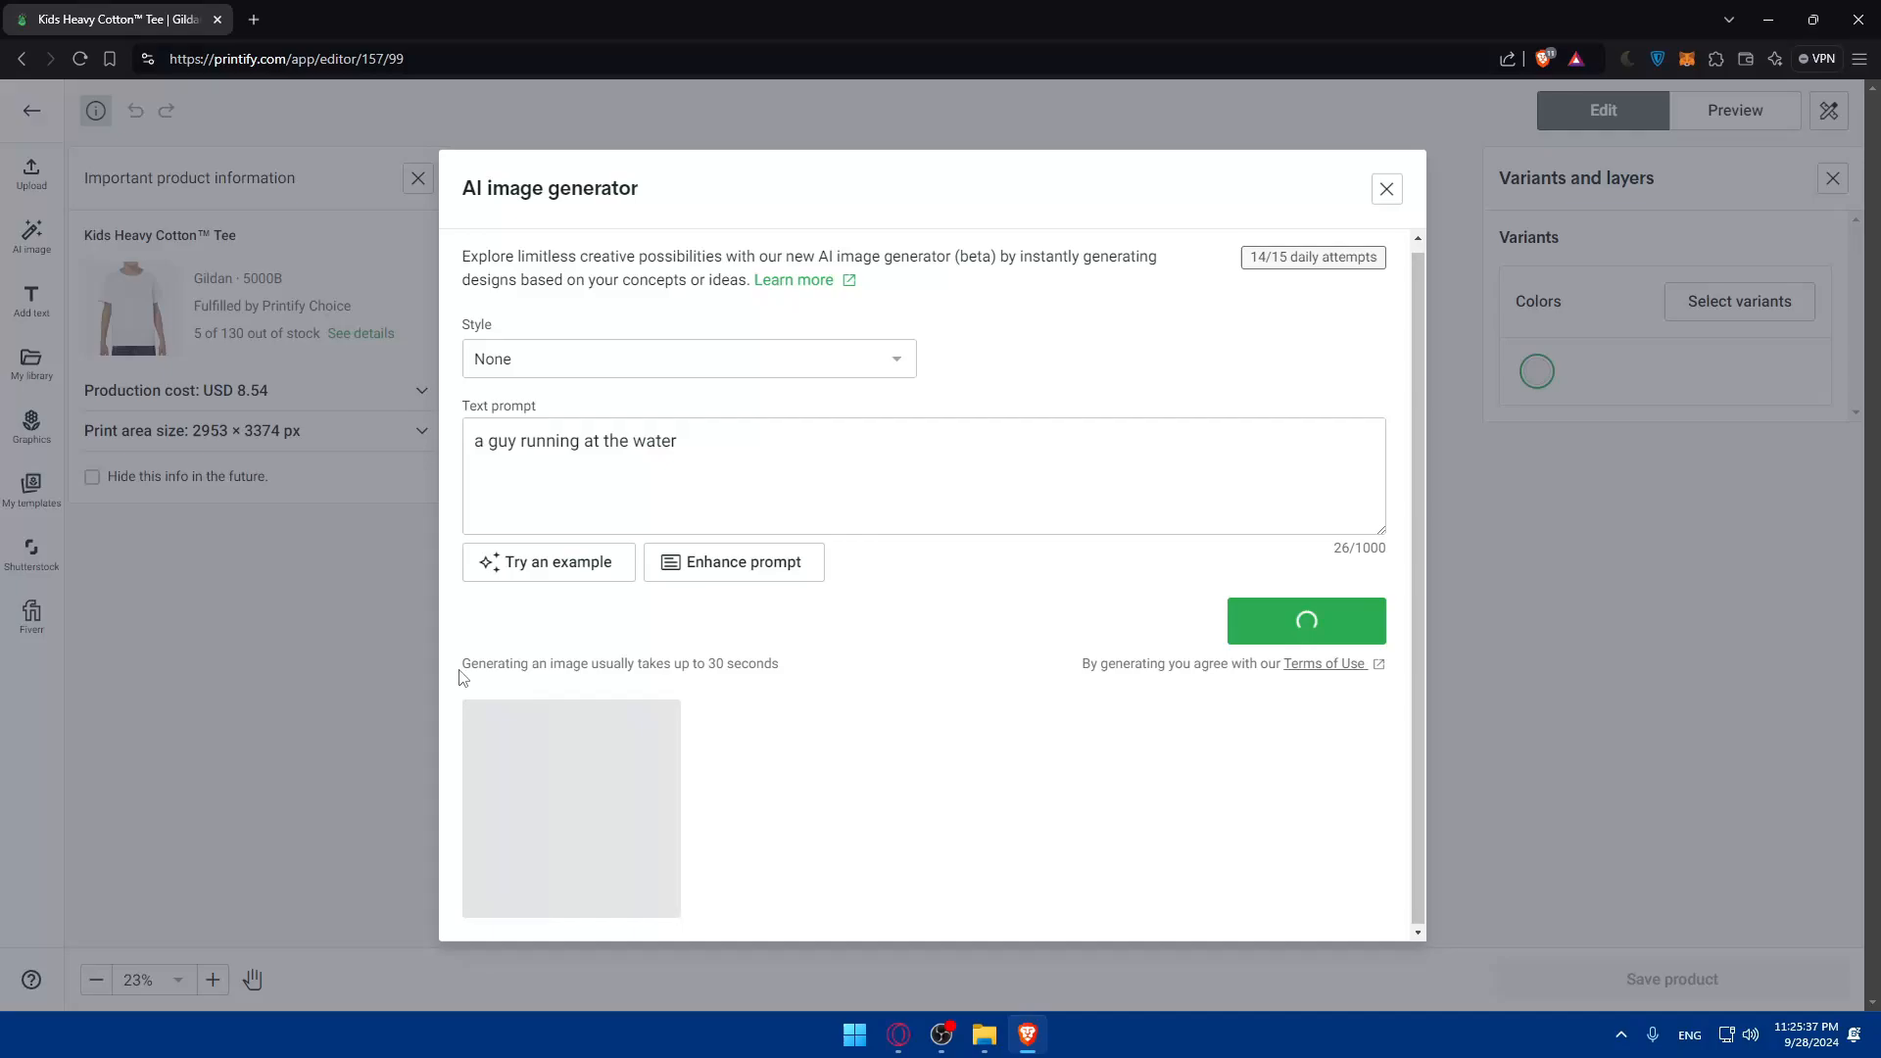
Review the AI image generator's expected generation time, daily attempt limit and available image styles
left_click_drag(460, 676, 903, 660)
left_click(791, 673)
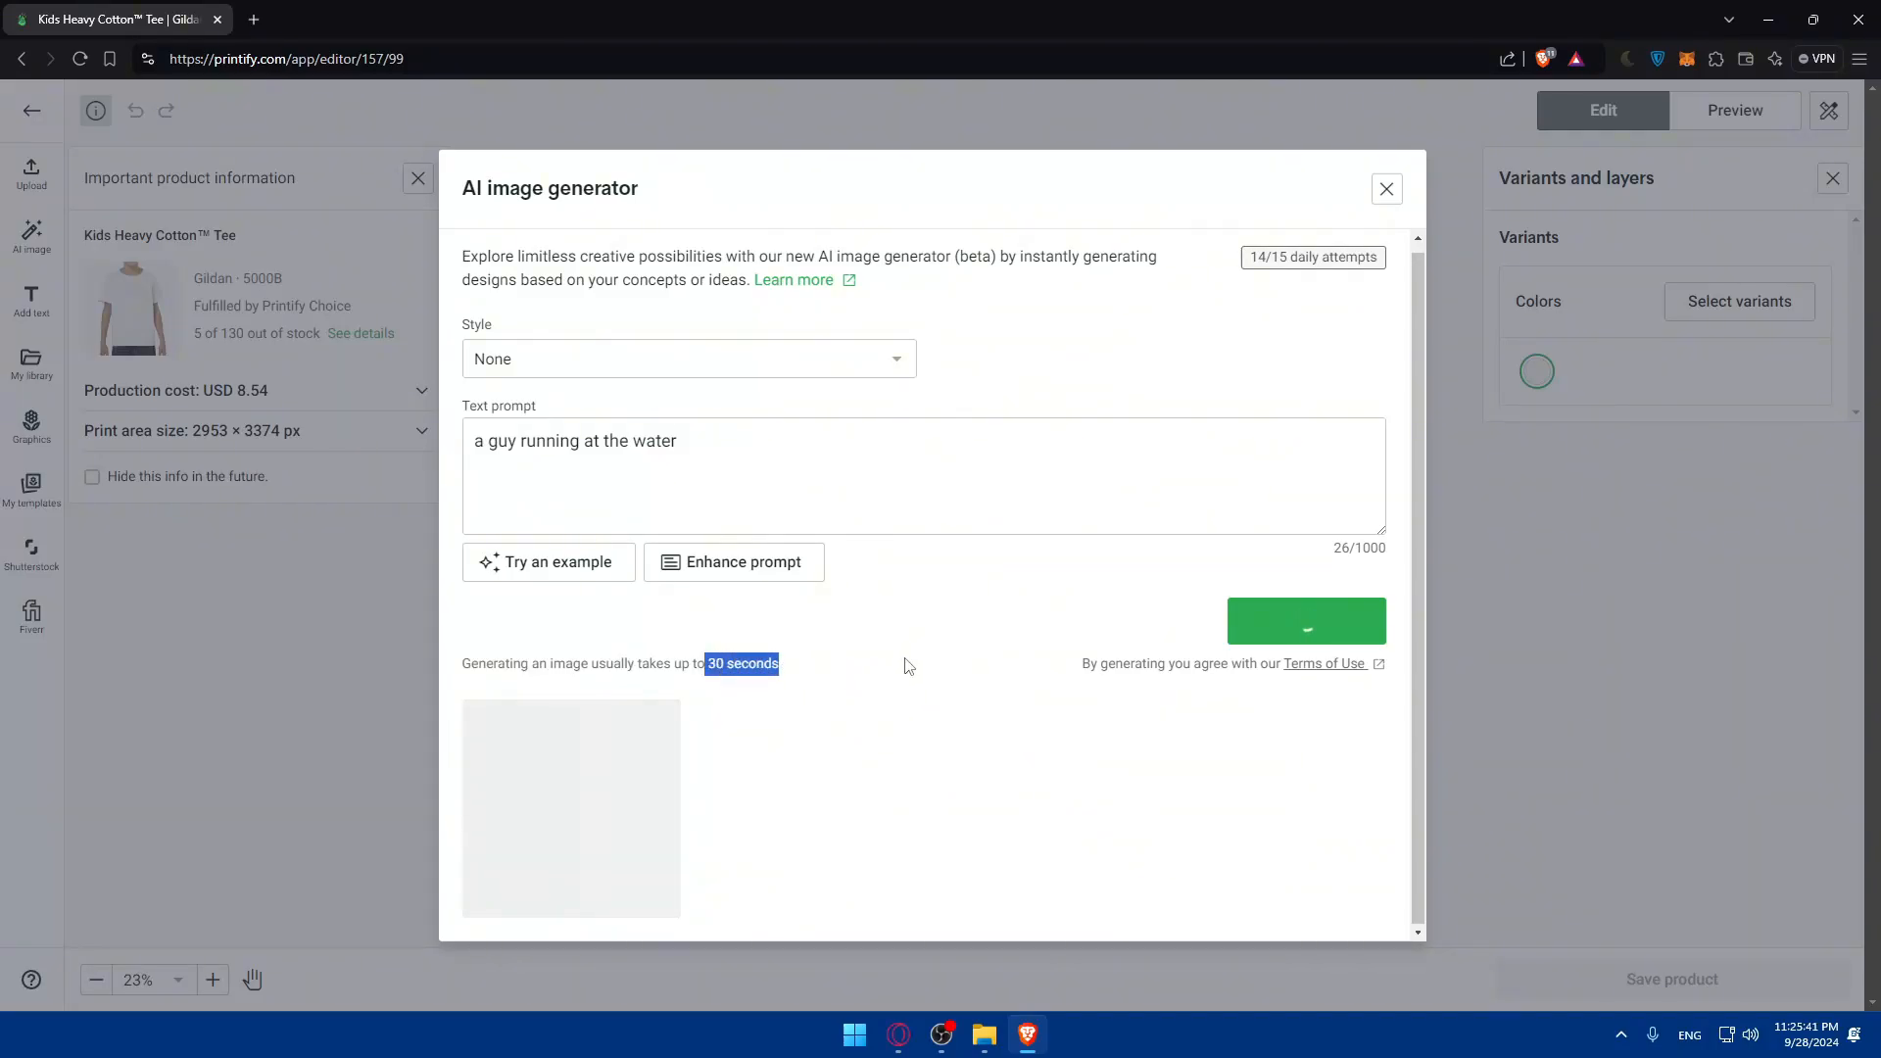
left_click(902, 659)
mouse_move(1252, 269)
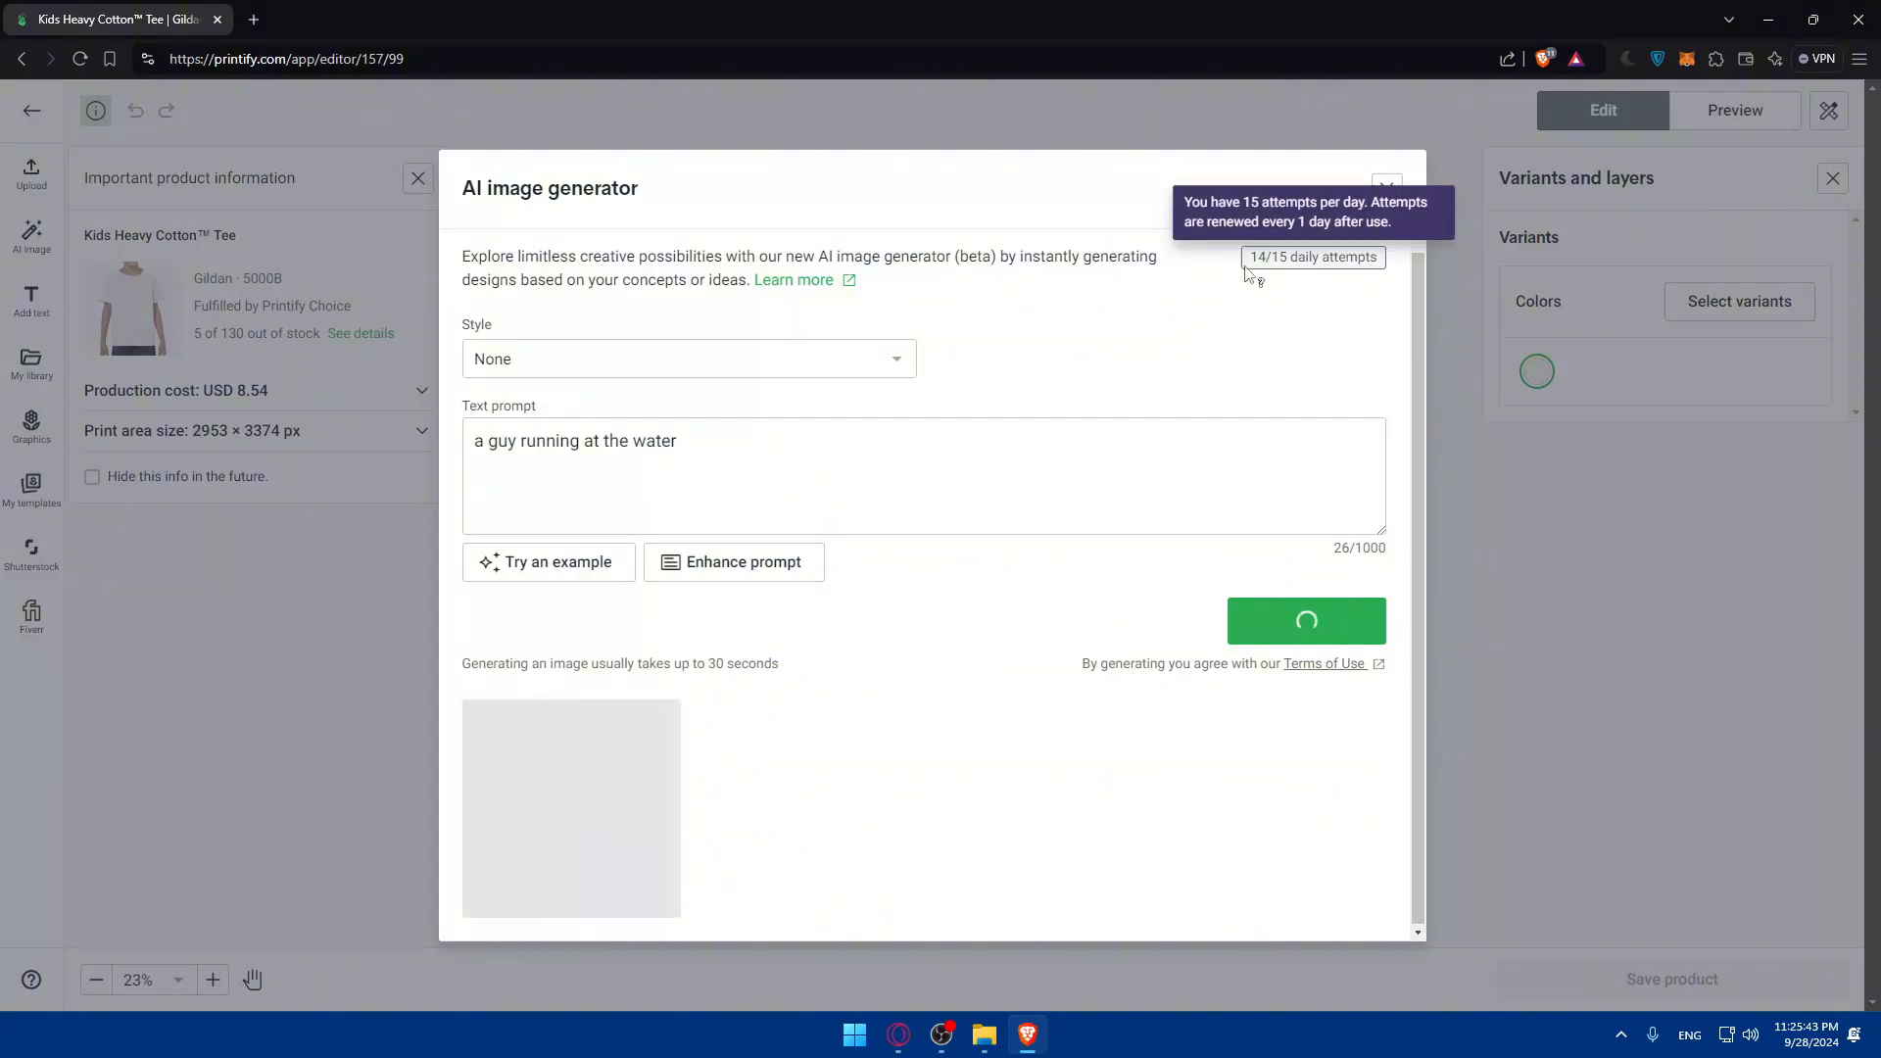
left_click_drag(1249, 266, 1277, 315)
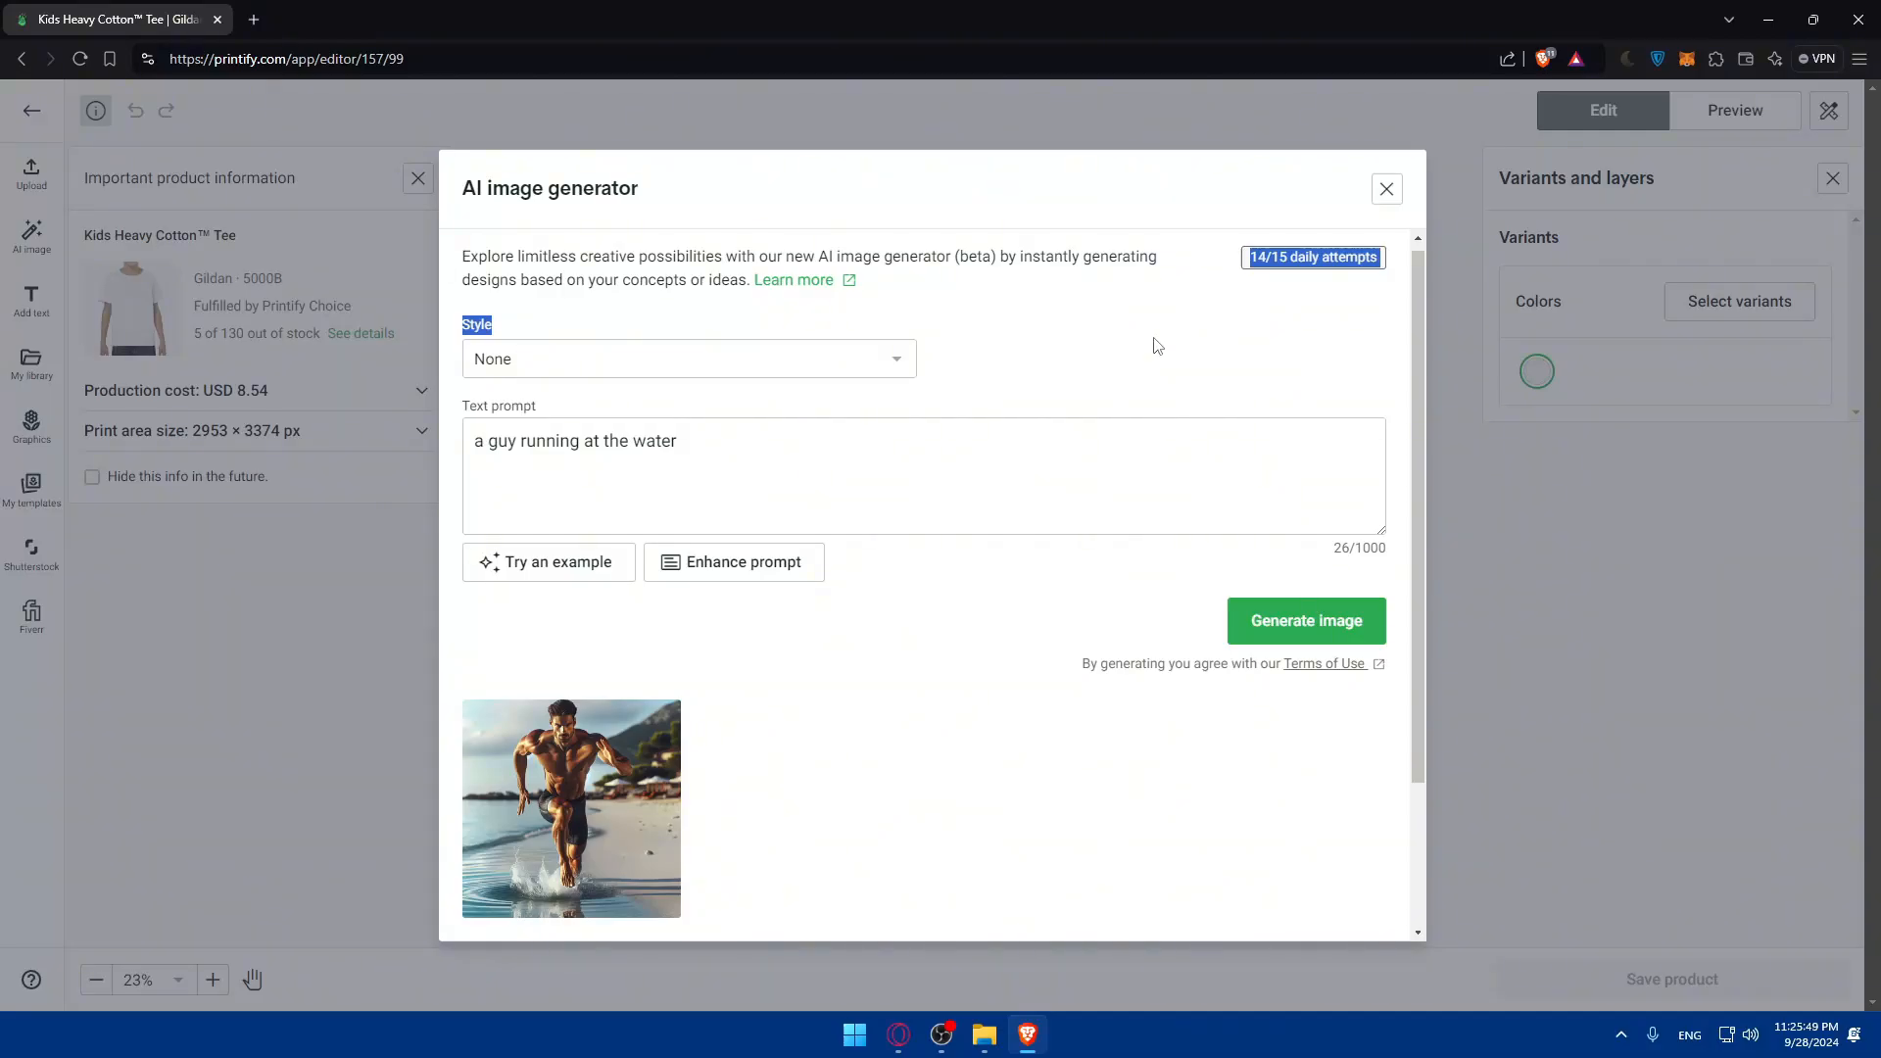
left_click(534, 360)
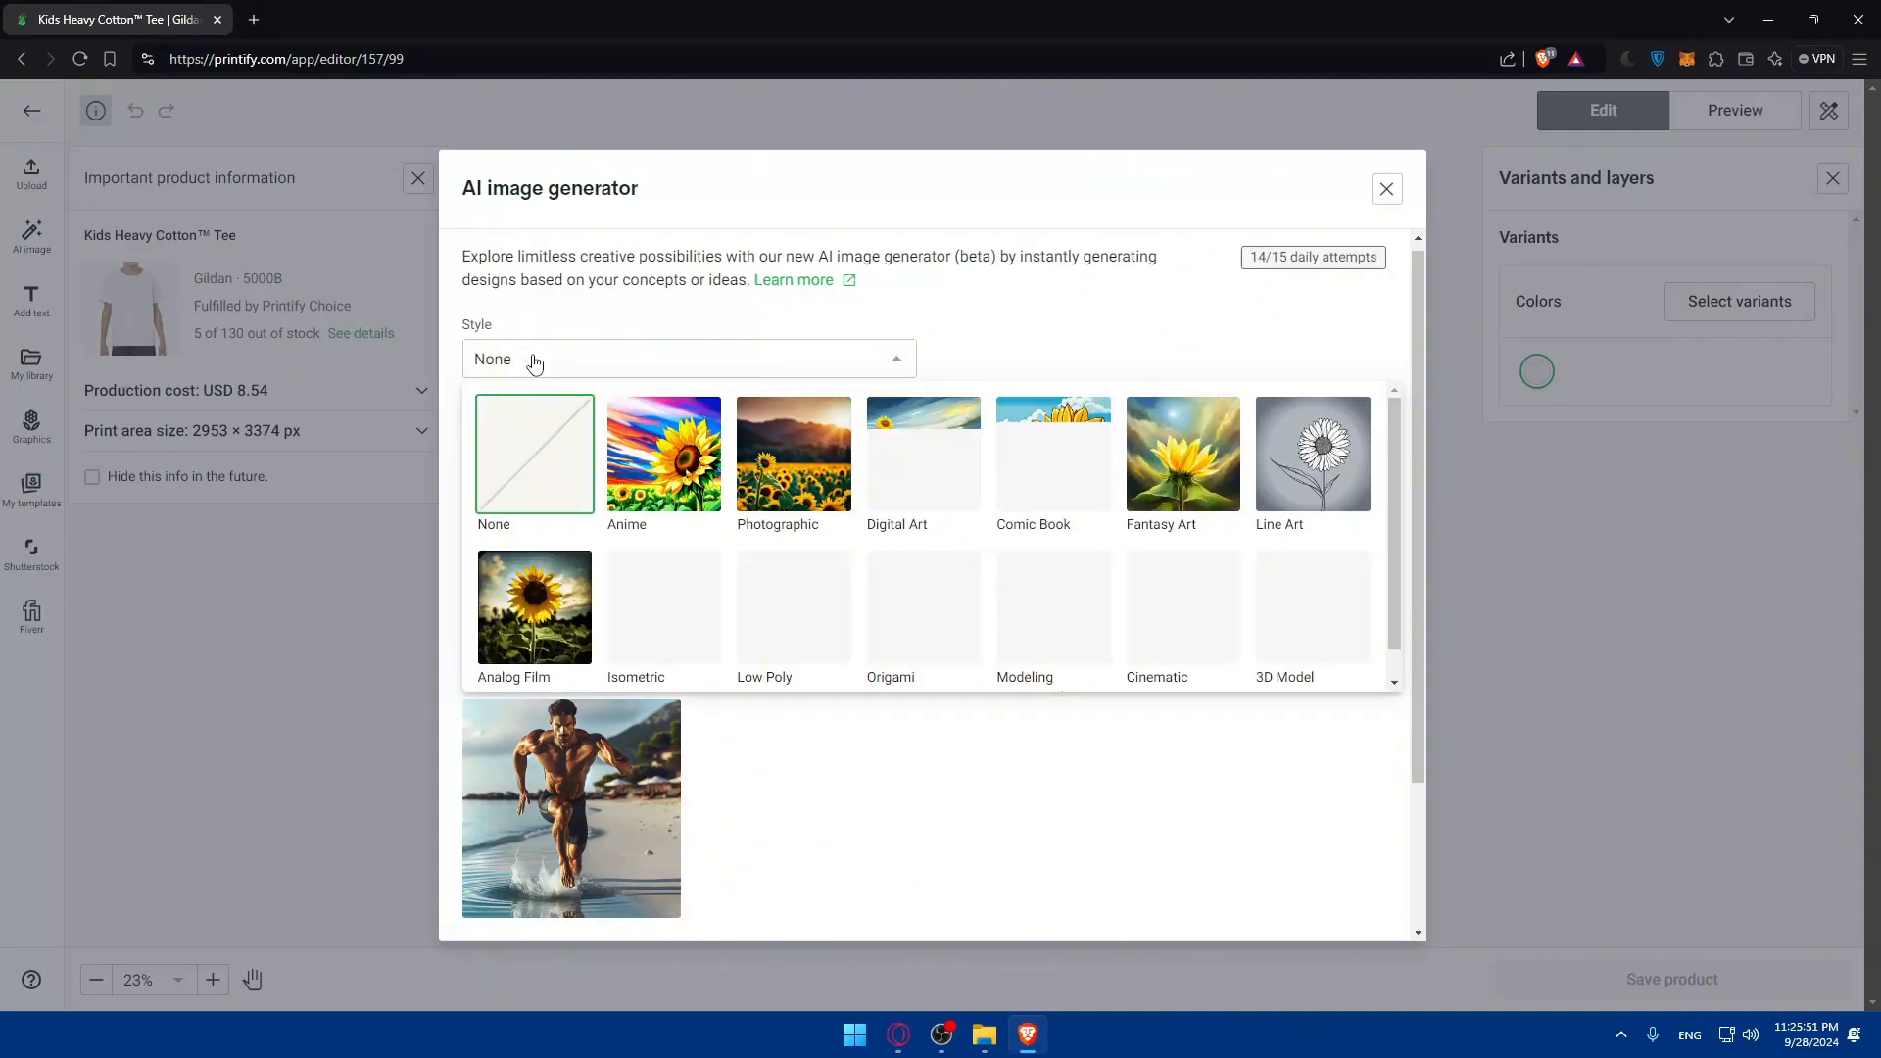
left_click(533, 361)
Place the generated image on the tee's front, enlarge it to 9.84 in wide, and position it at 0% left and 6.24% top
left_click(562, 762)
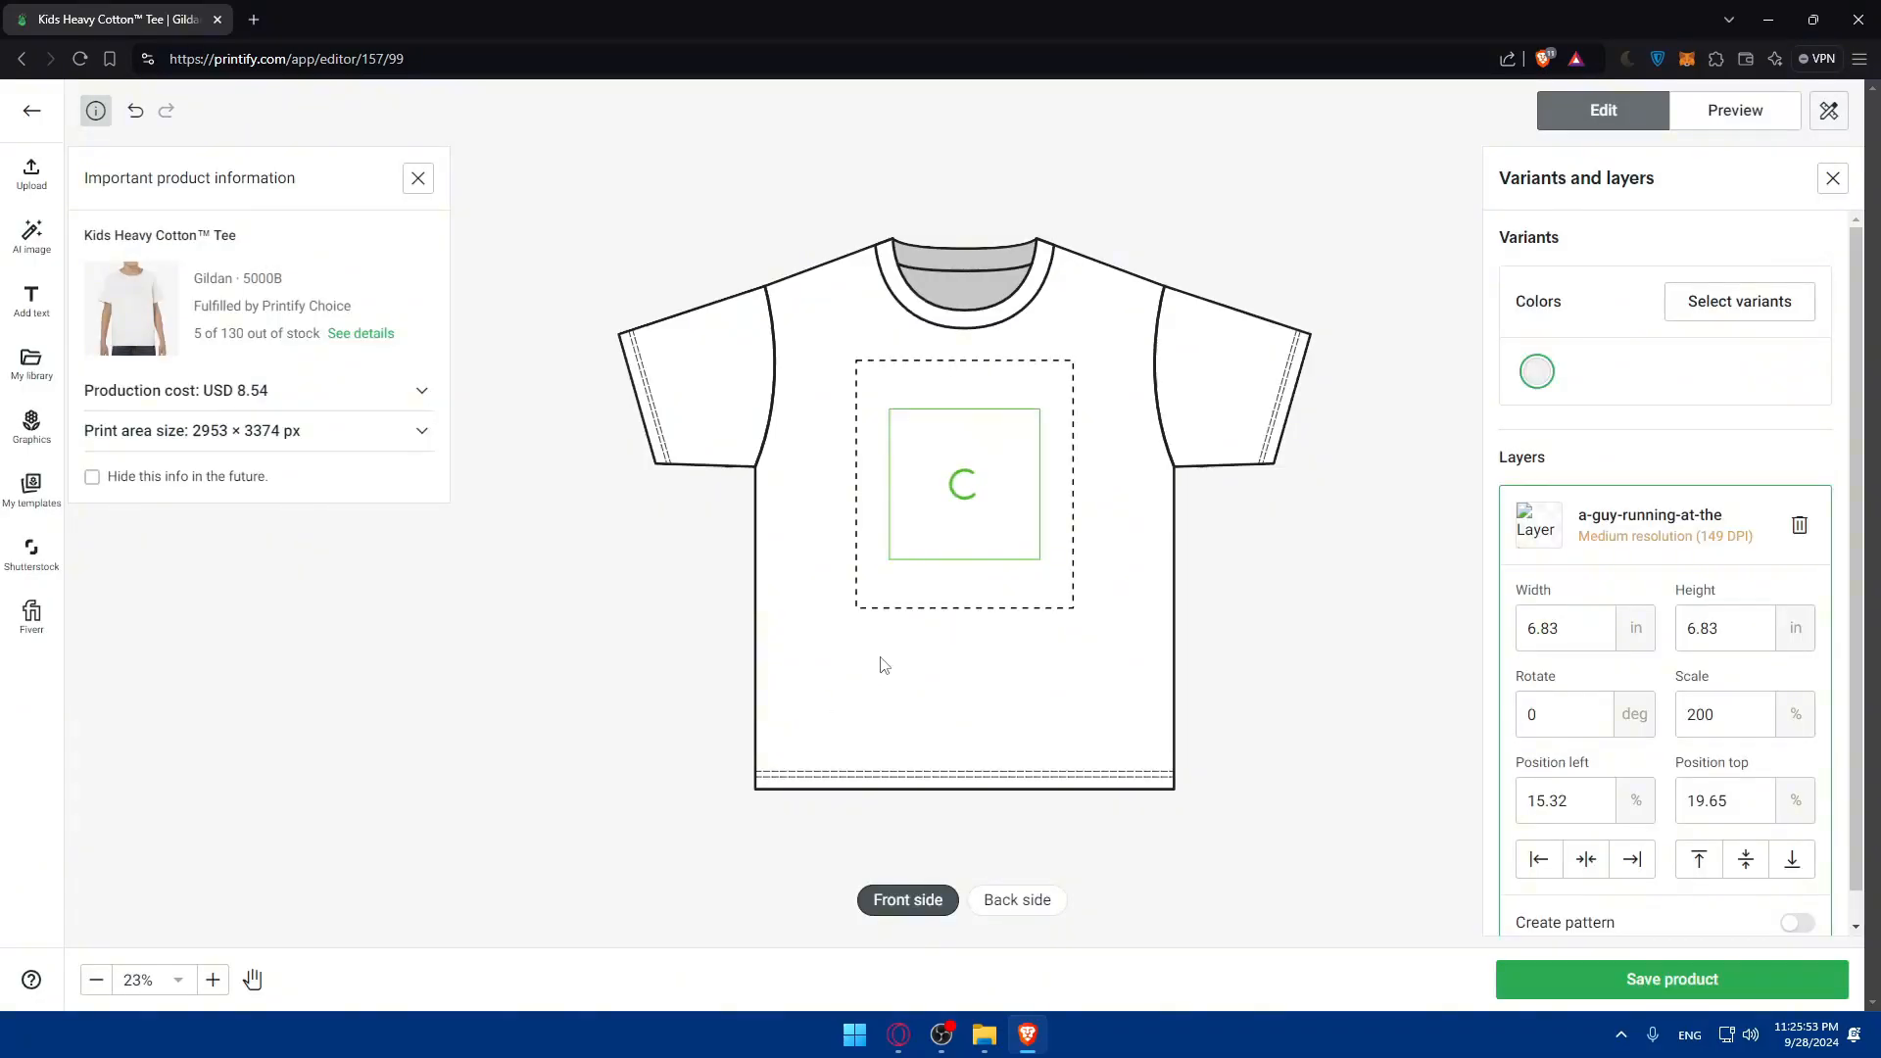
left_click_drag(983, 479, 945, 431)
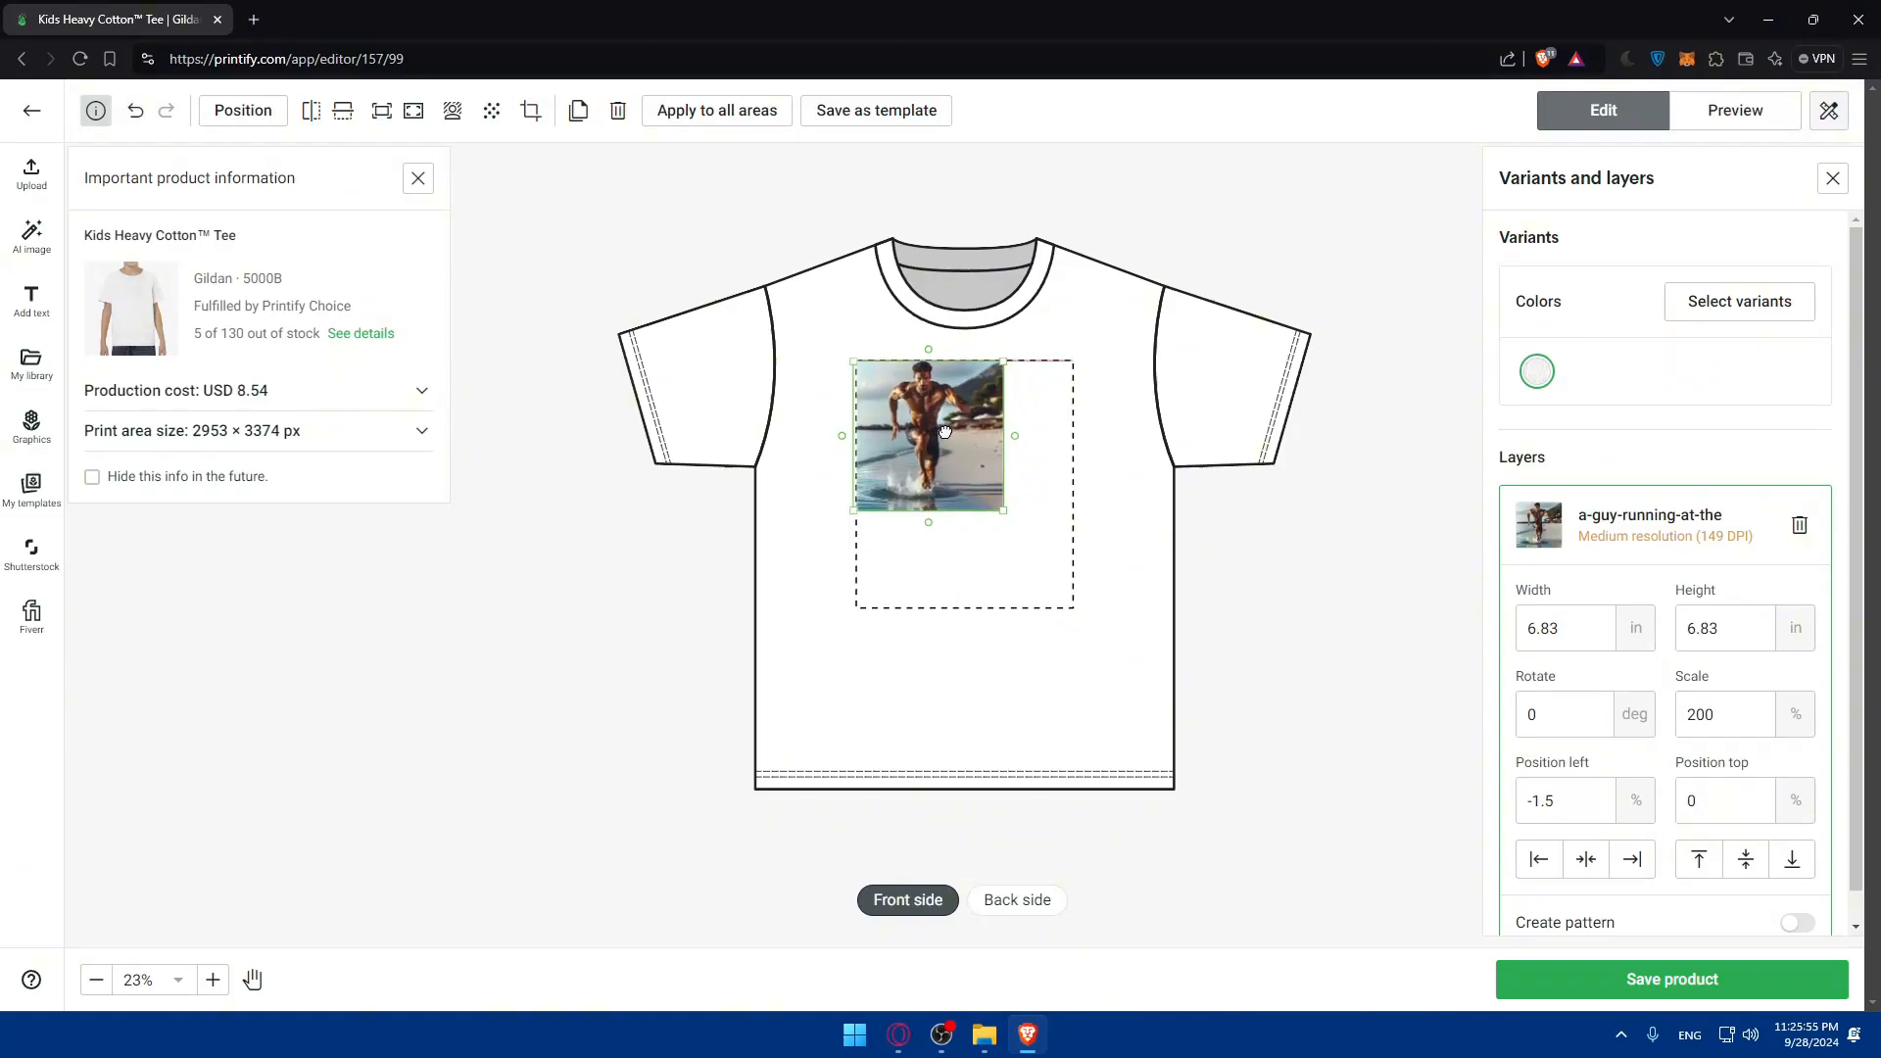
left_click_drag(999, 505, 1076, 563)
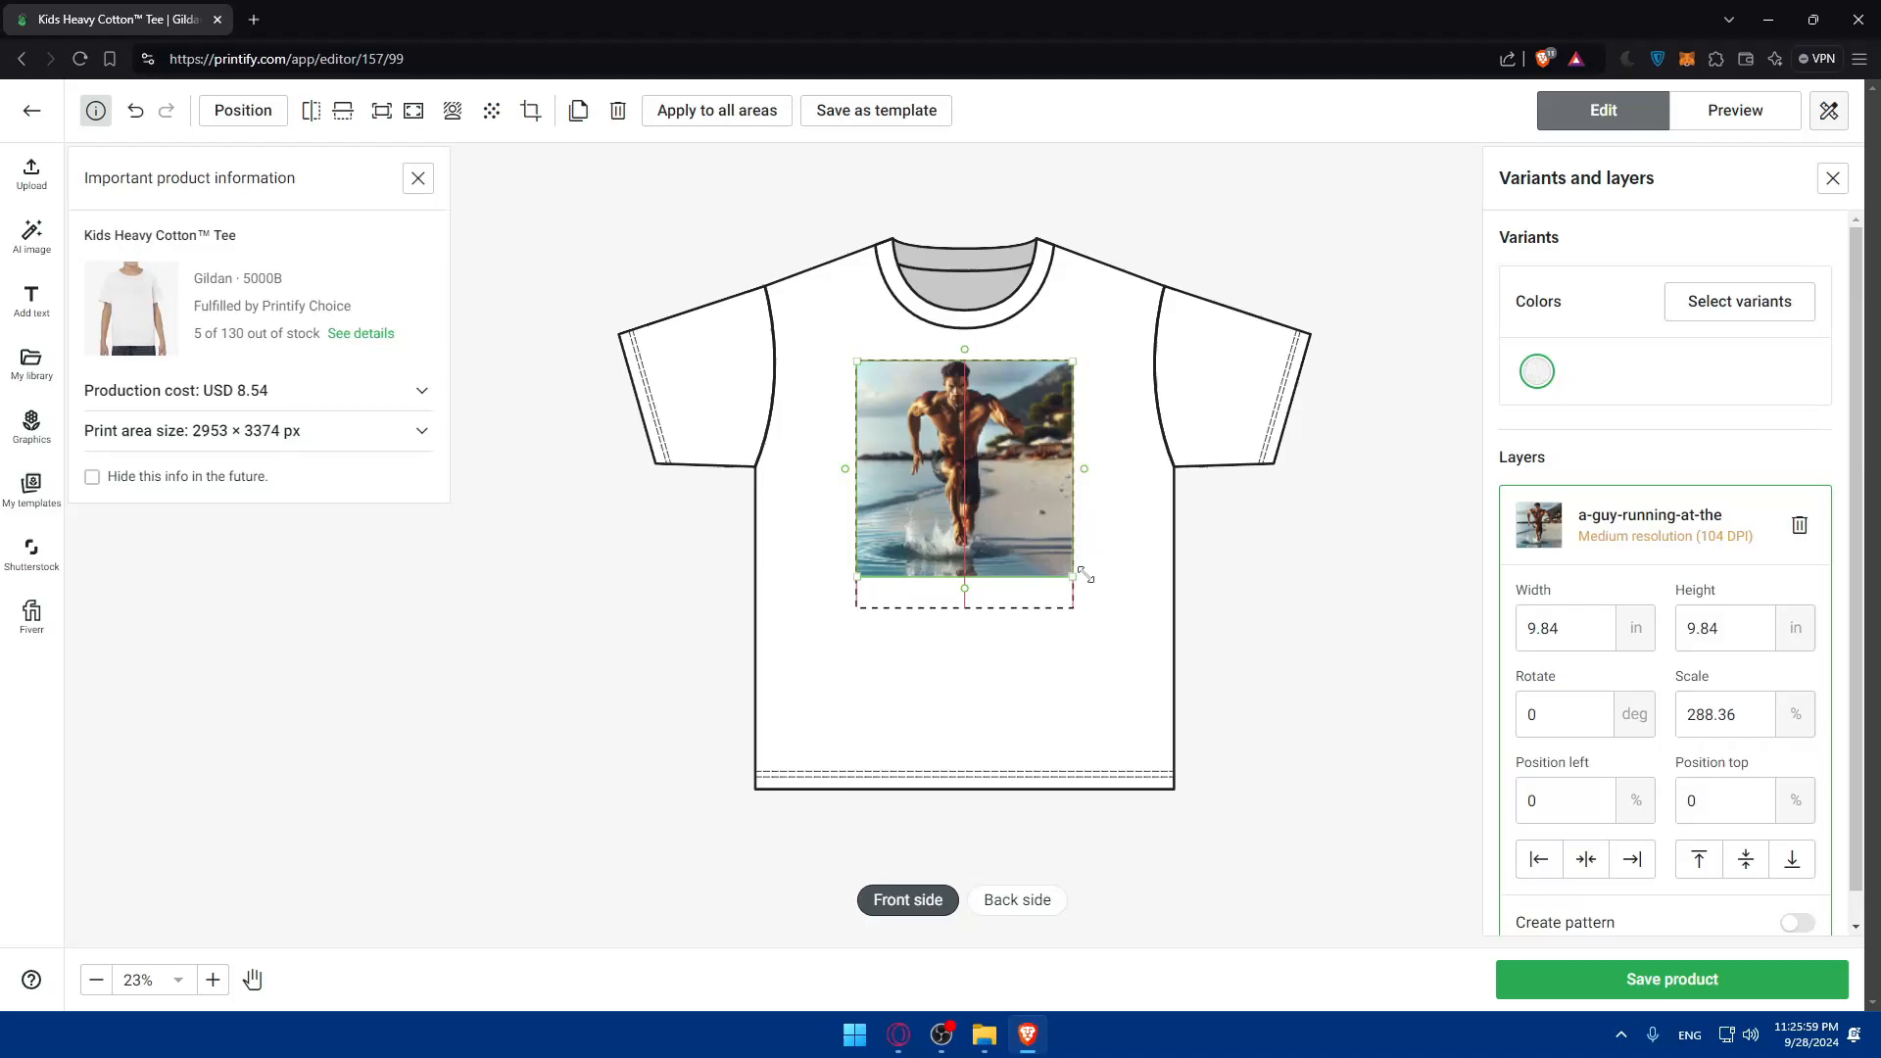
left_click_drag(1006, 509, 979, 579)
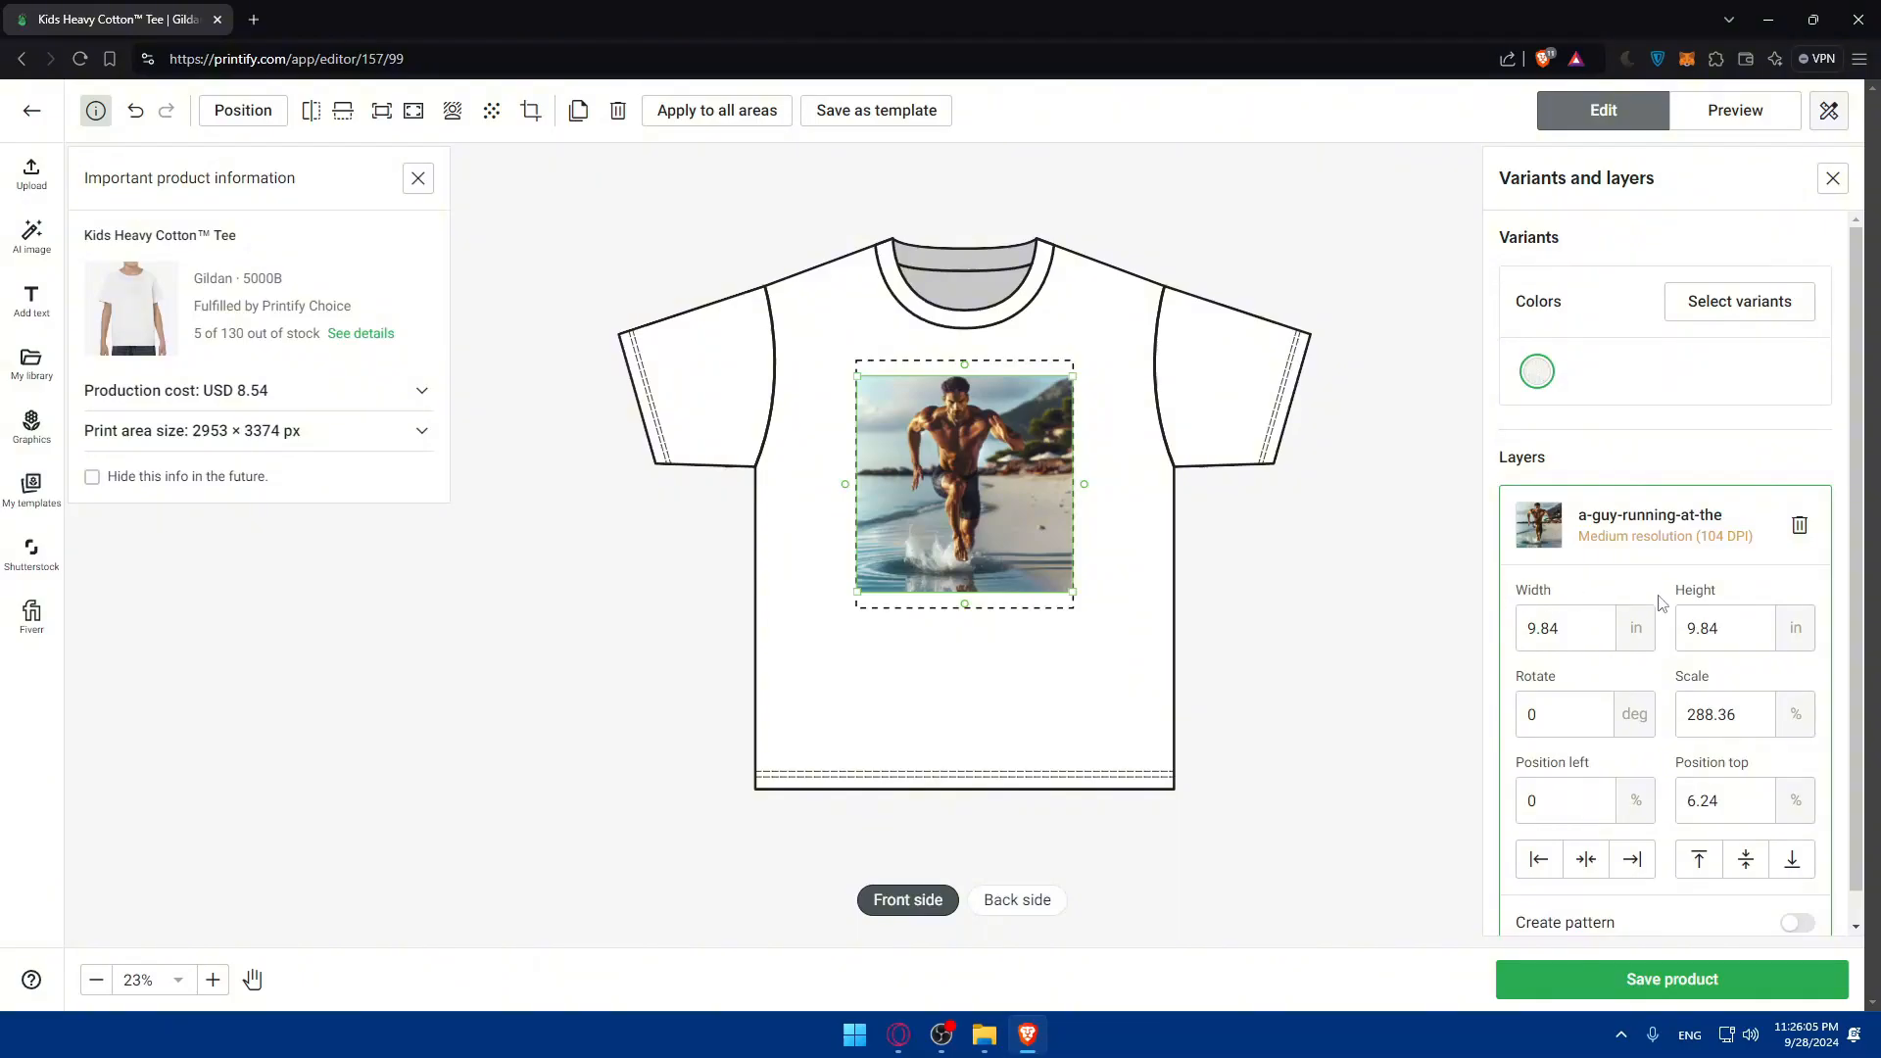
Add Sport Grey and Dark Heather to the tee's color variants
scroll(1660, 601, "down", 1)
scroll(1659, 599, "up", 1)
left_click(1739, 302)
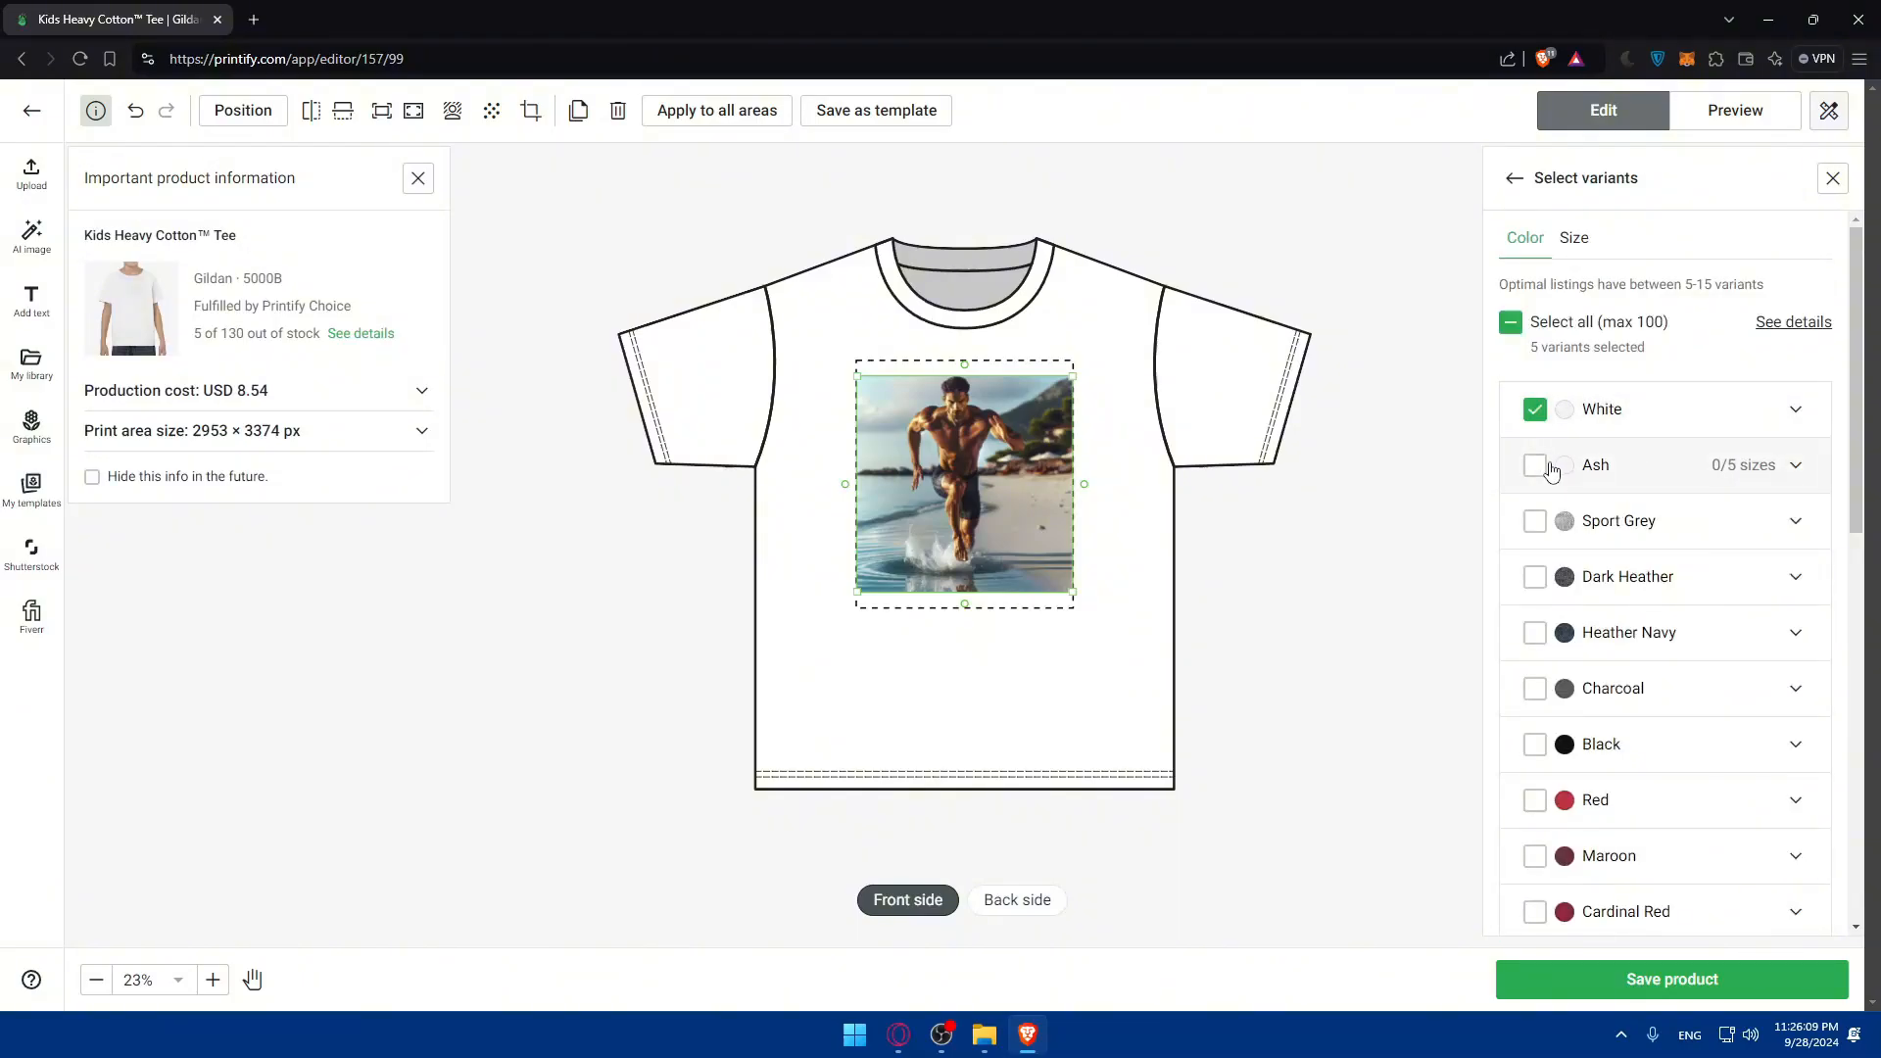
left_click(1534, 520)
left_click(1534, 576)
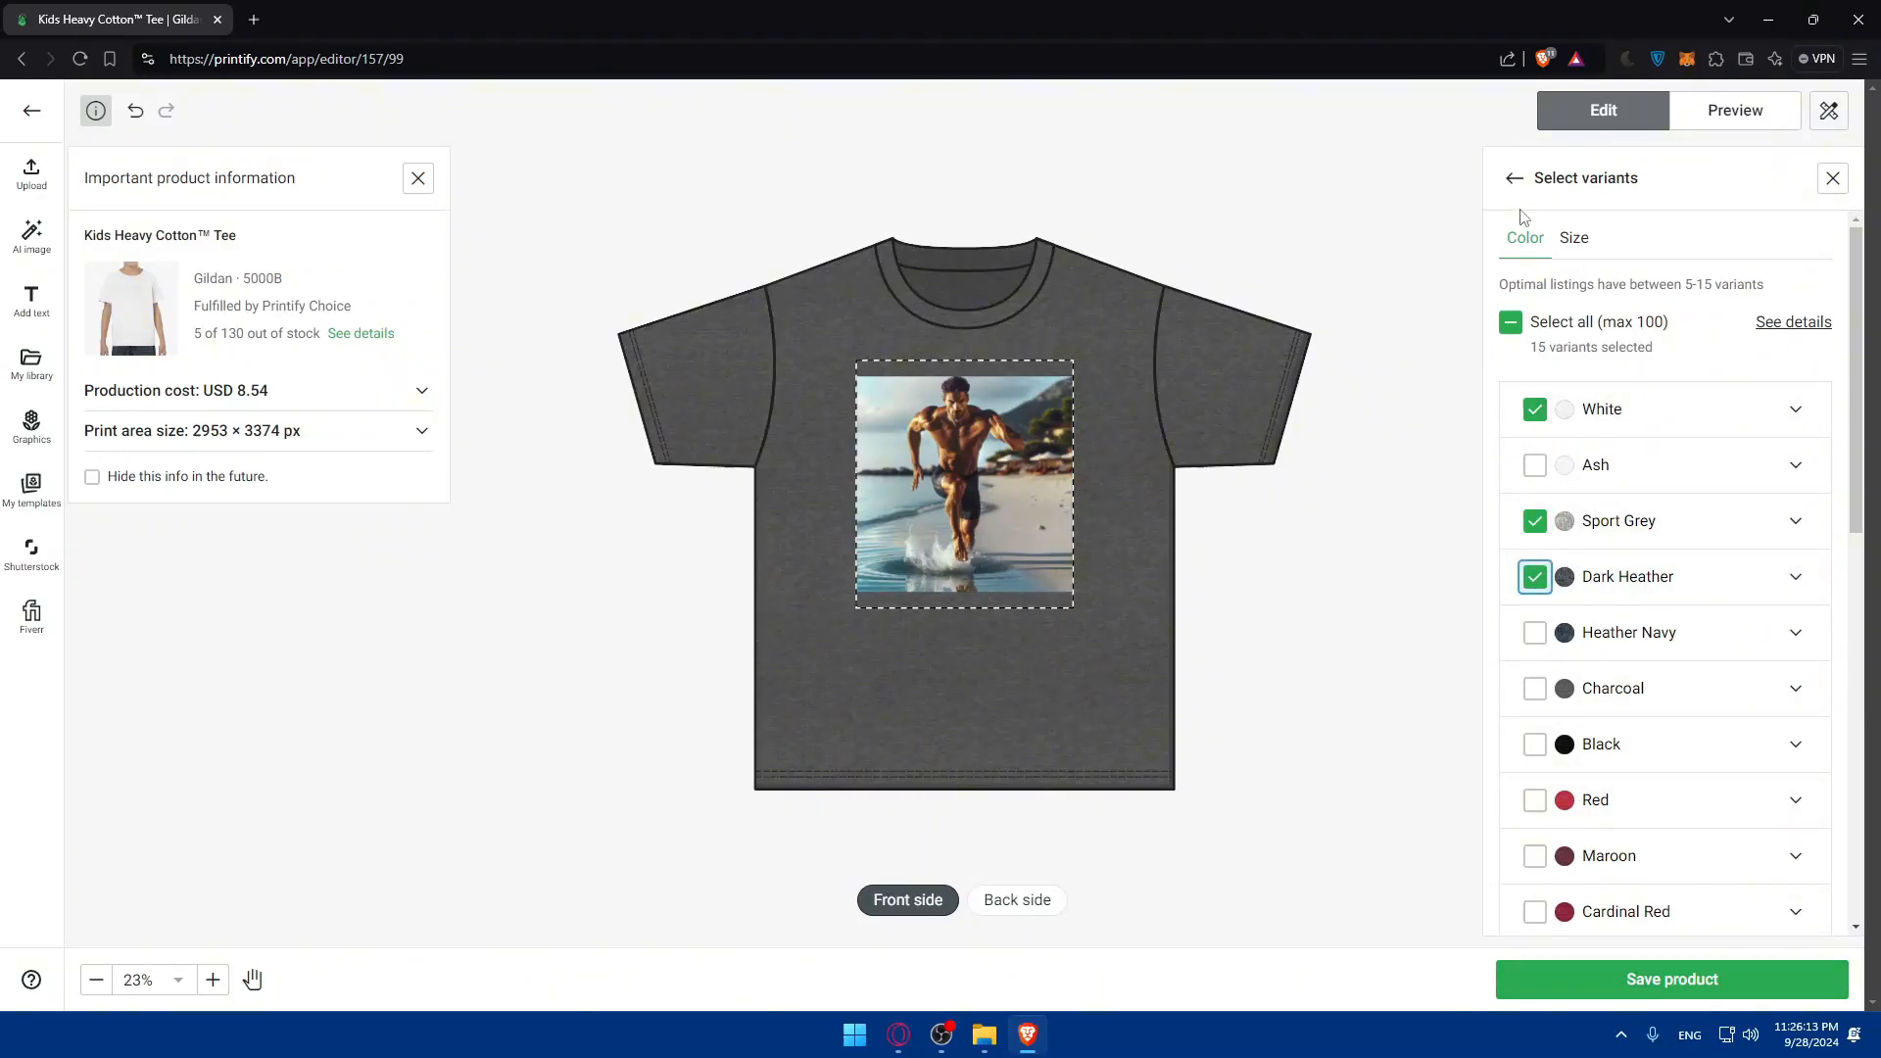
left_click(1513, 177)
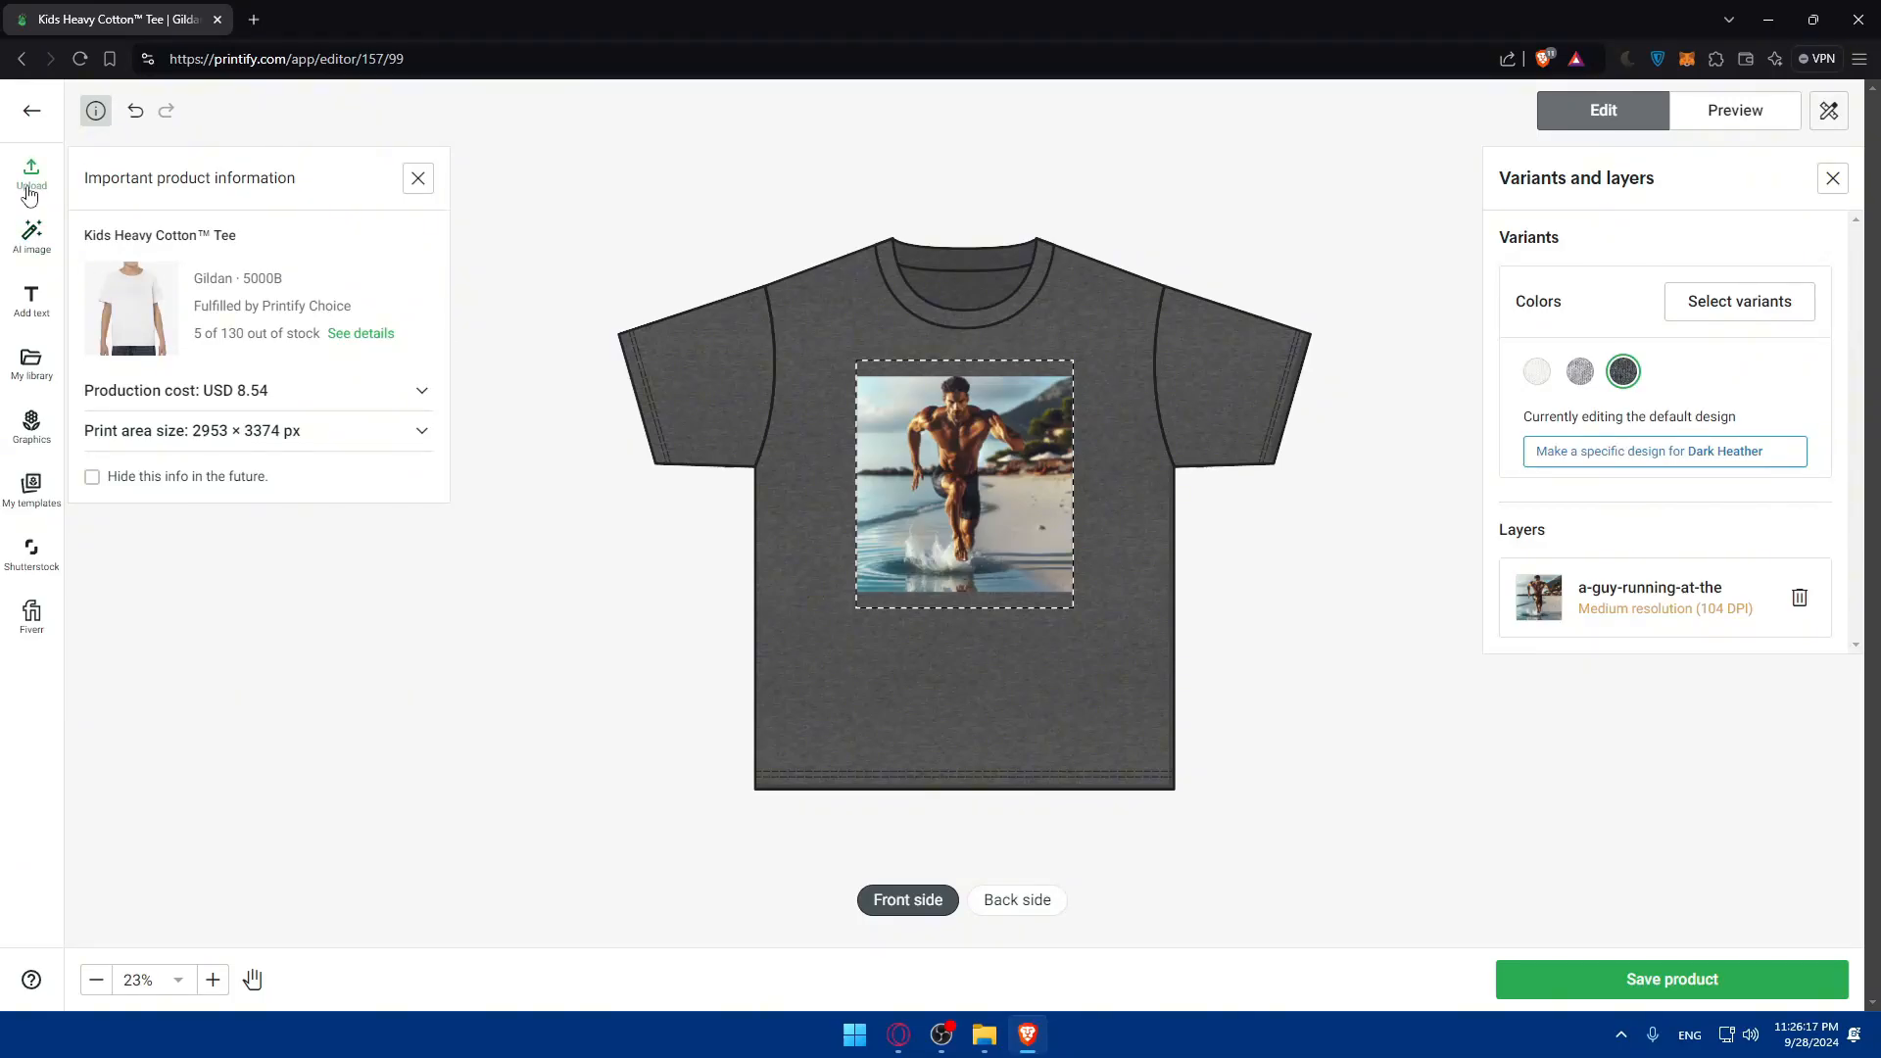
Look through the editor's other design sources: My library, Graphics, My templates, Shutterstock and Fiverr
left_click(32, 300)
left_click(40, 382)
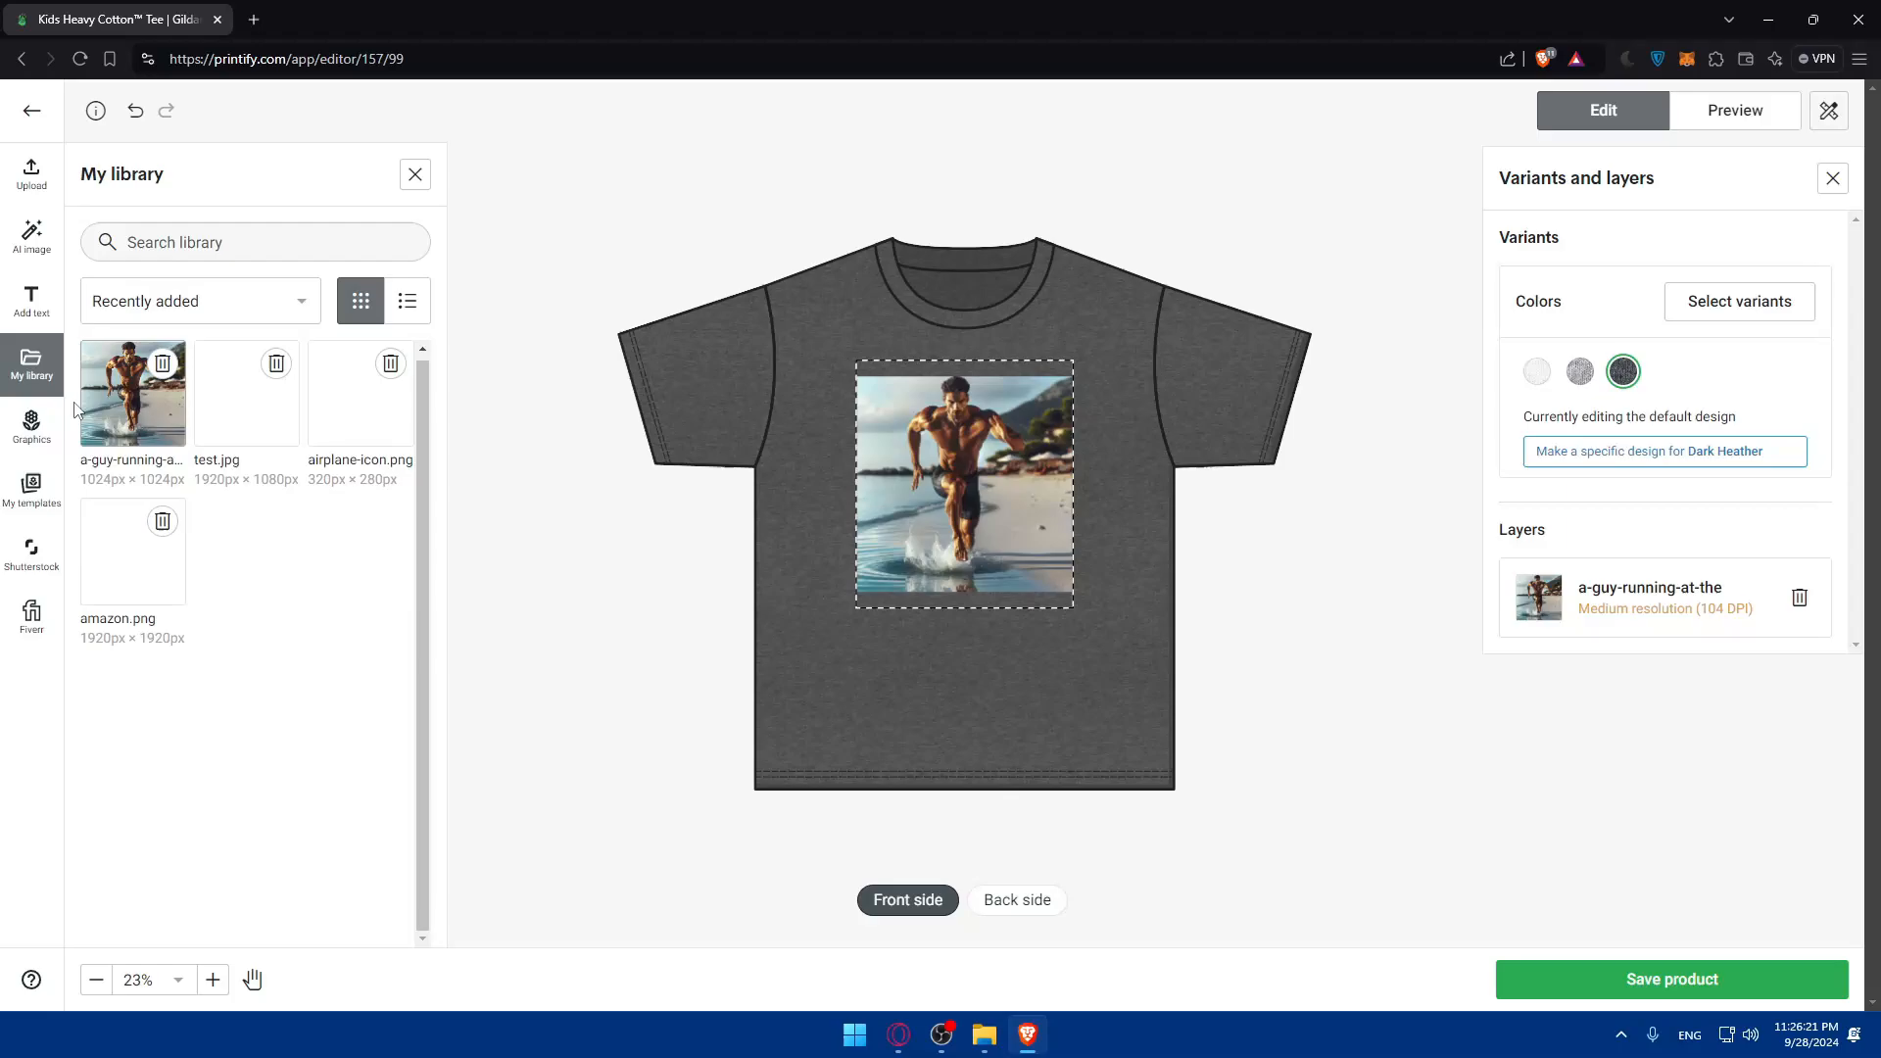
left_click(28, 424)
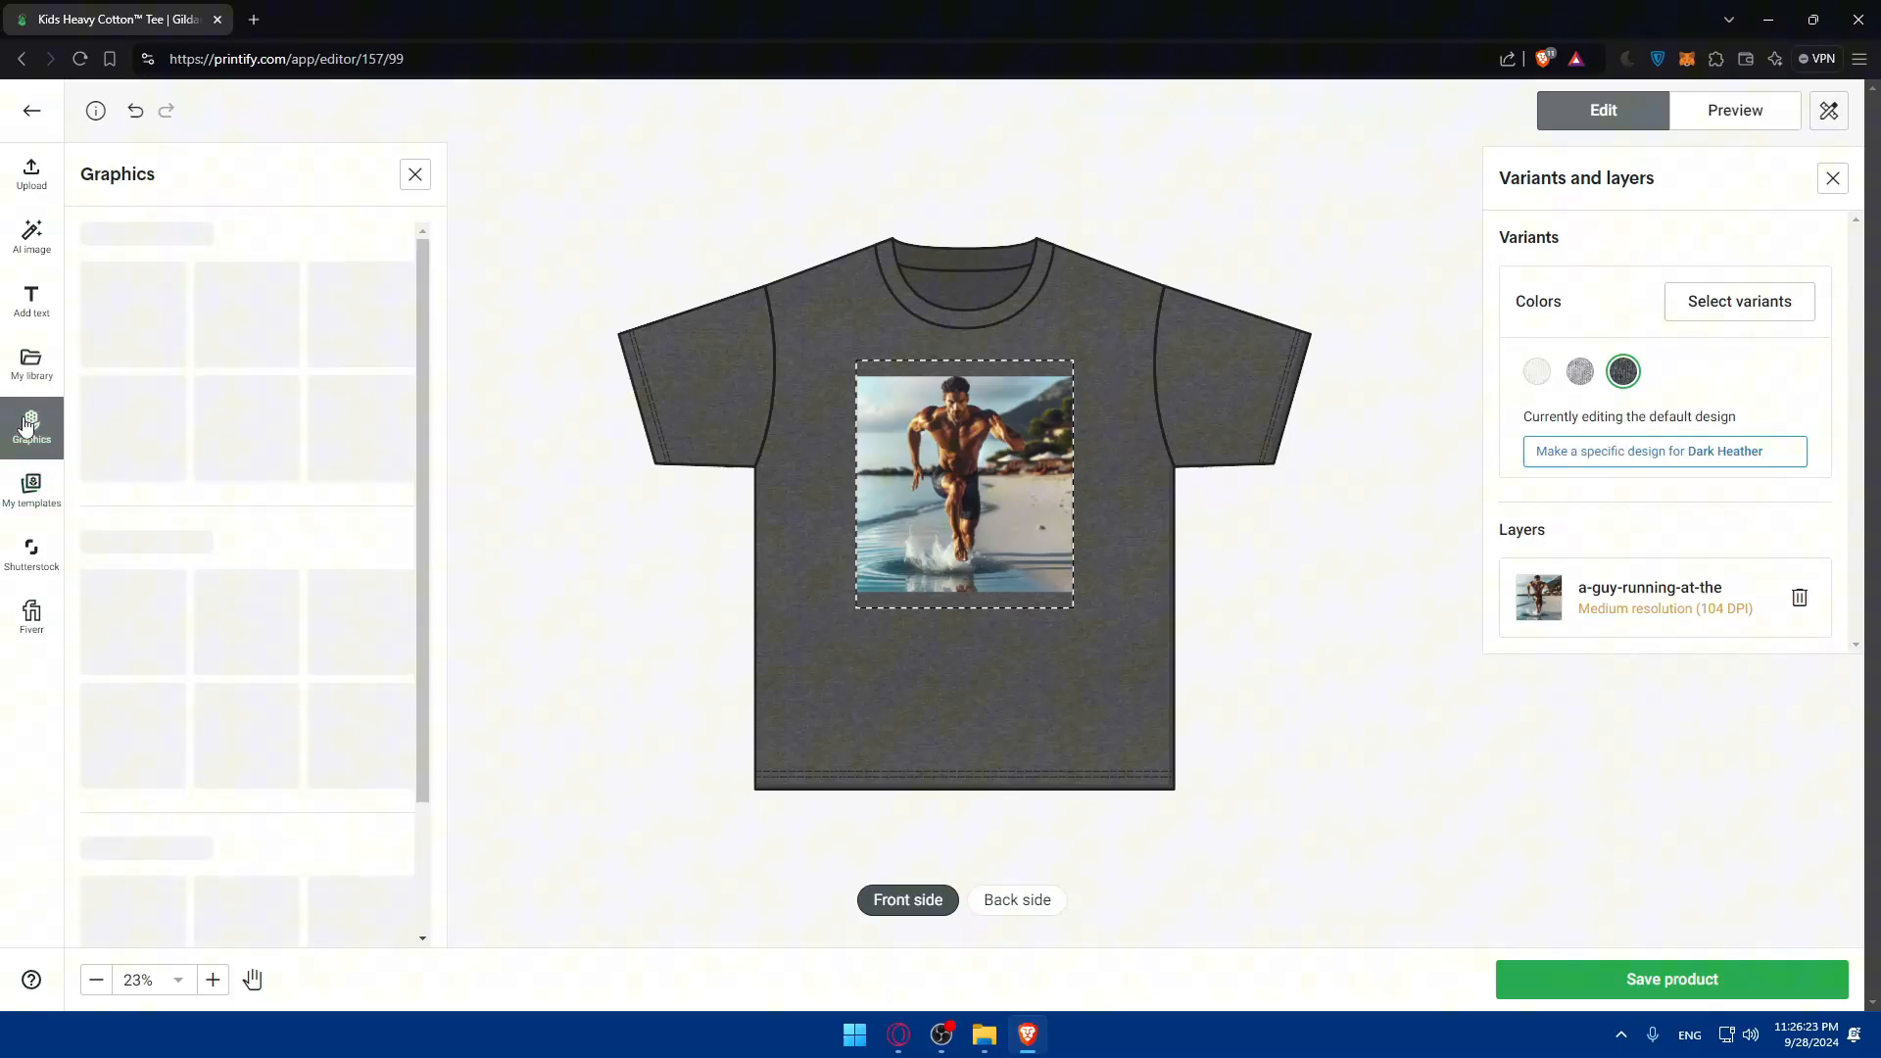
left_click(35, 490)
left_click(31, 554)
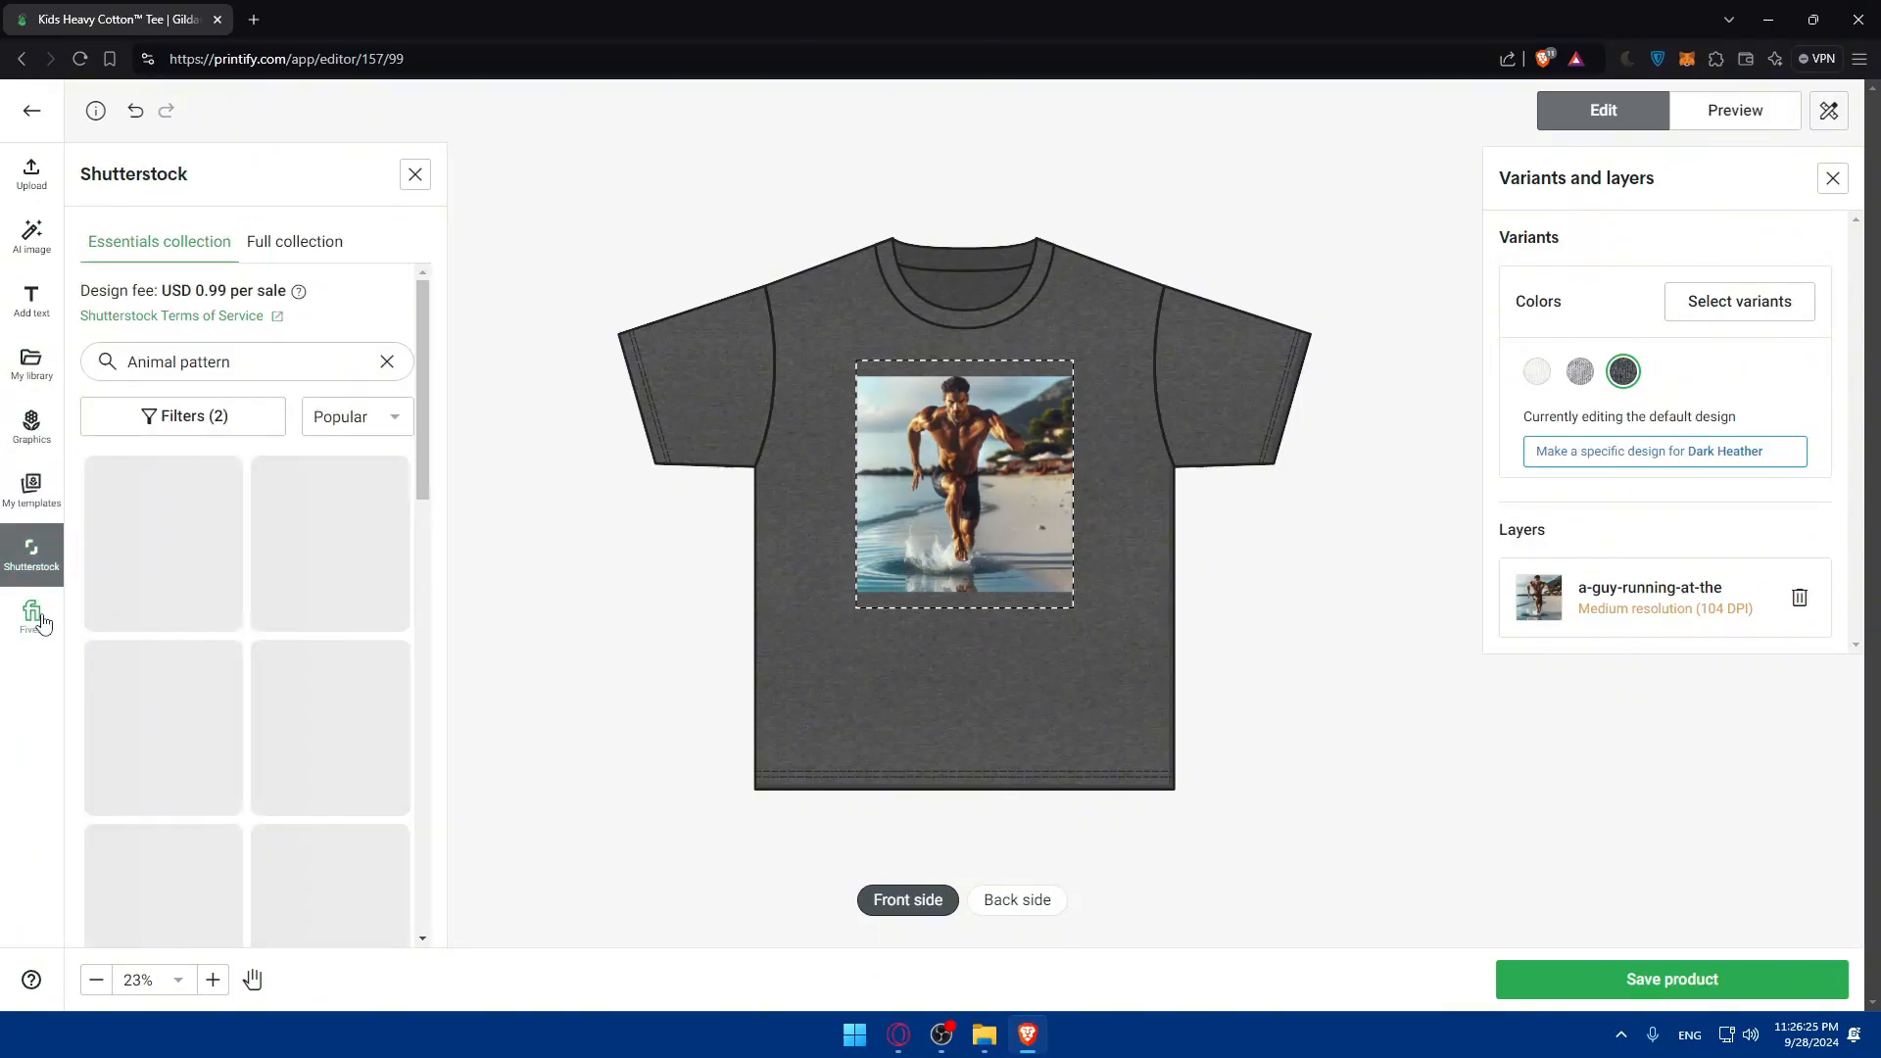
left_click(33, 619)
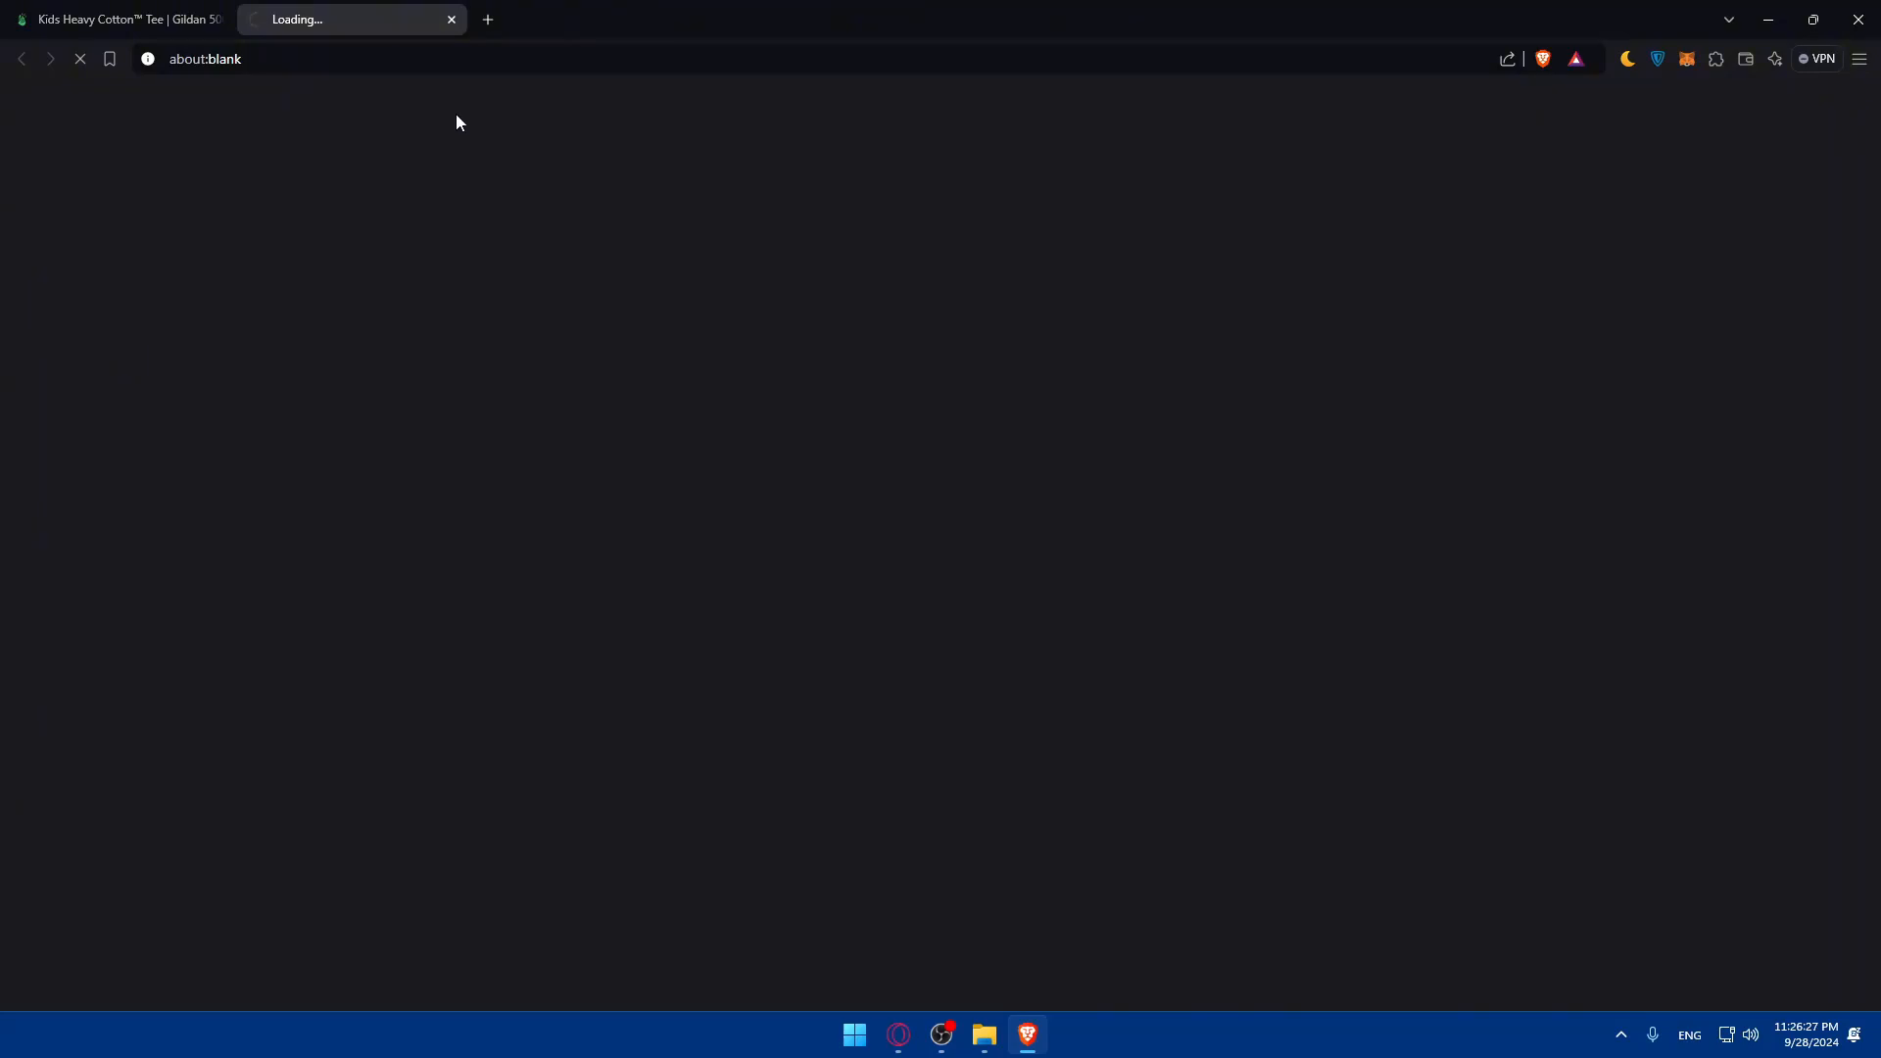
left_click(451, 20)
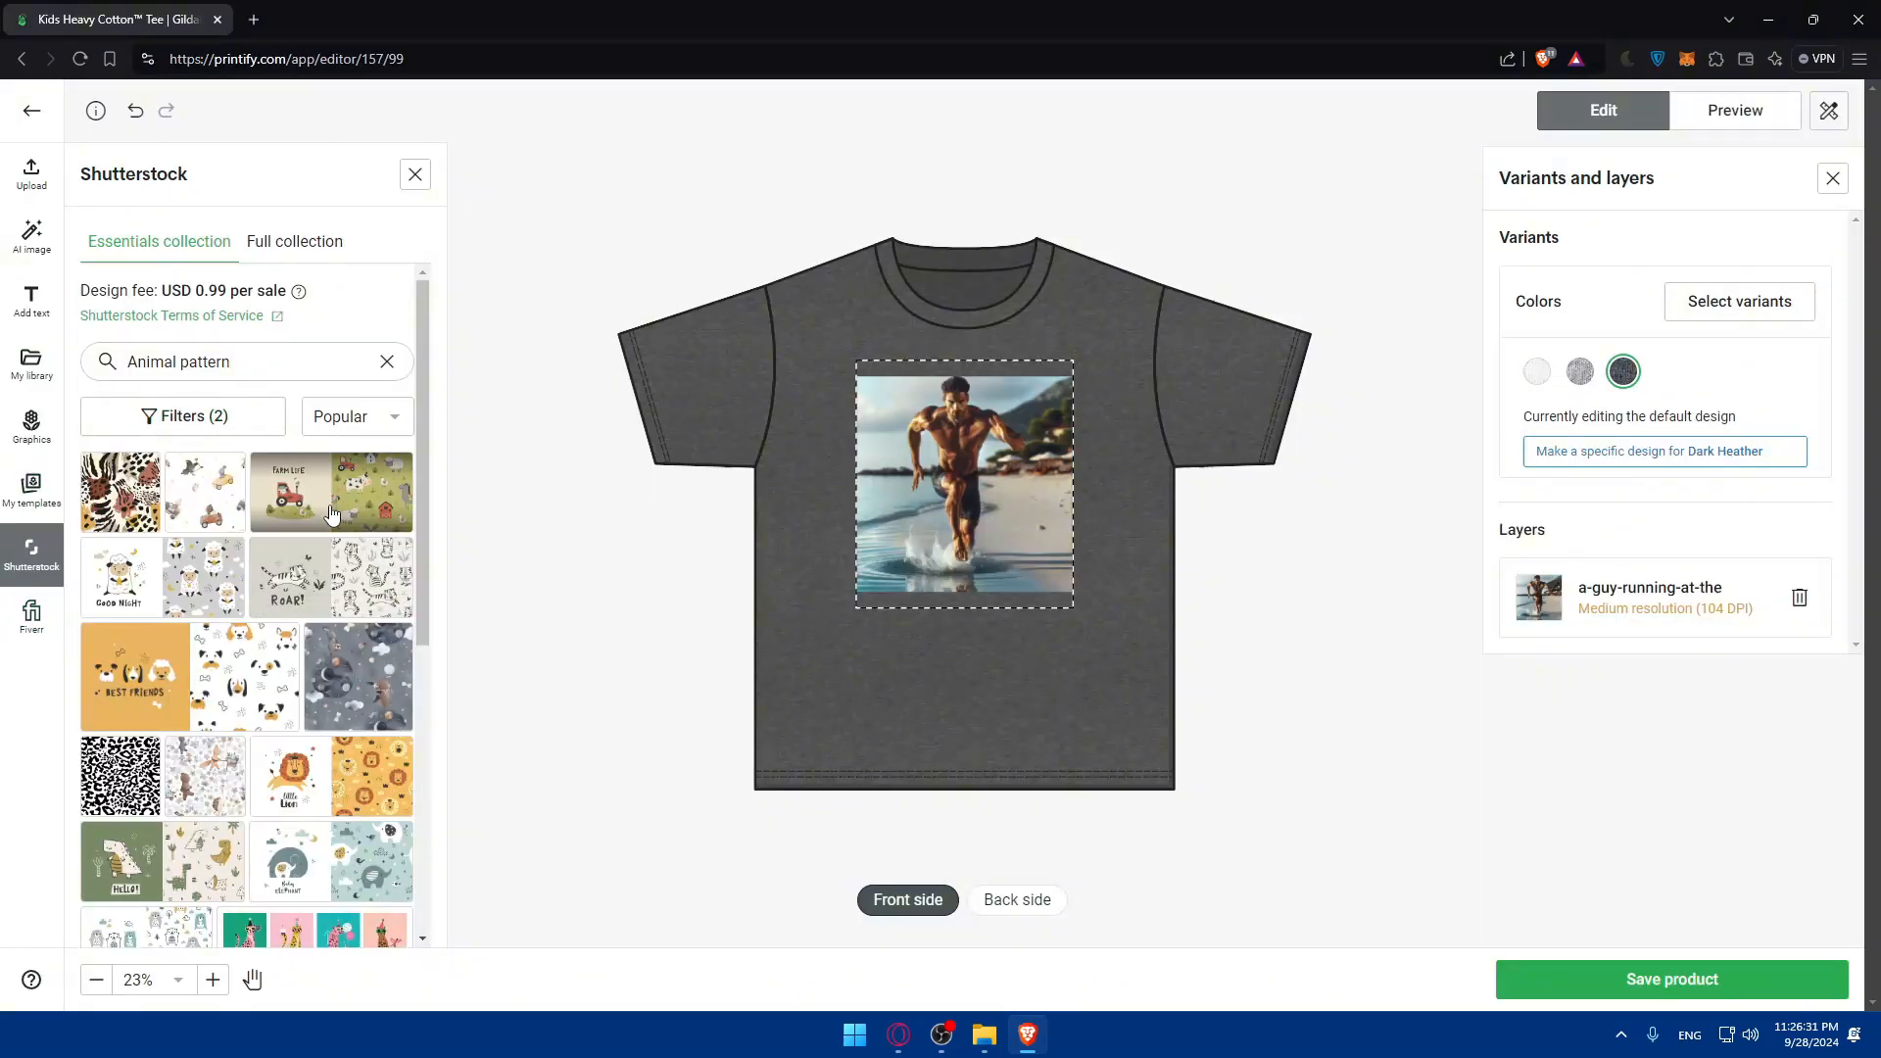
Try an animal pattern from Shutterstock together with the running-man image, and delete the pattern
left_click(335, 584)
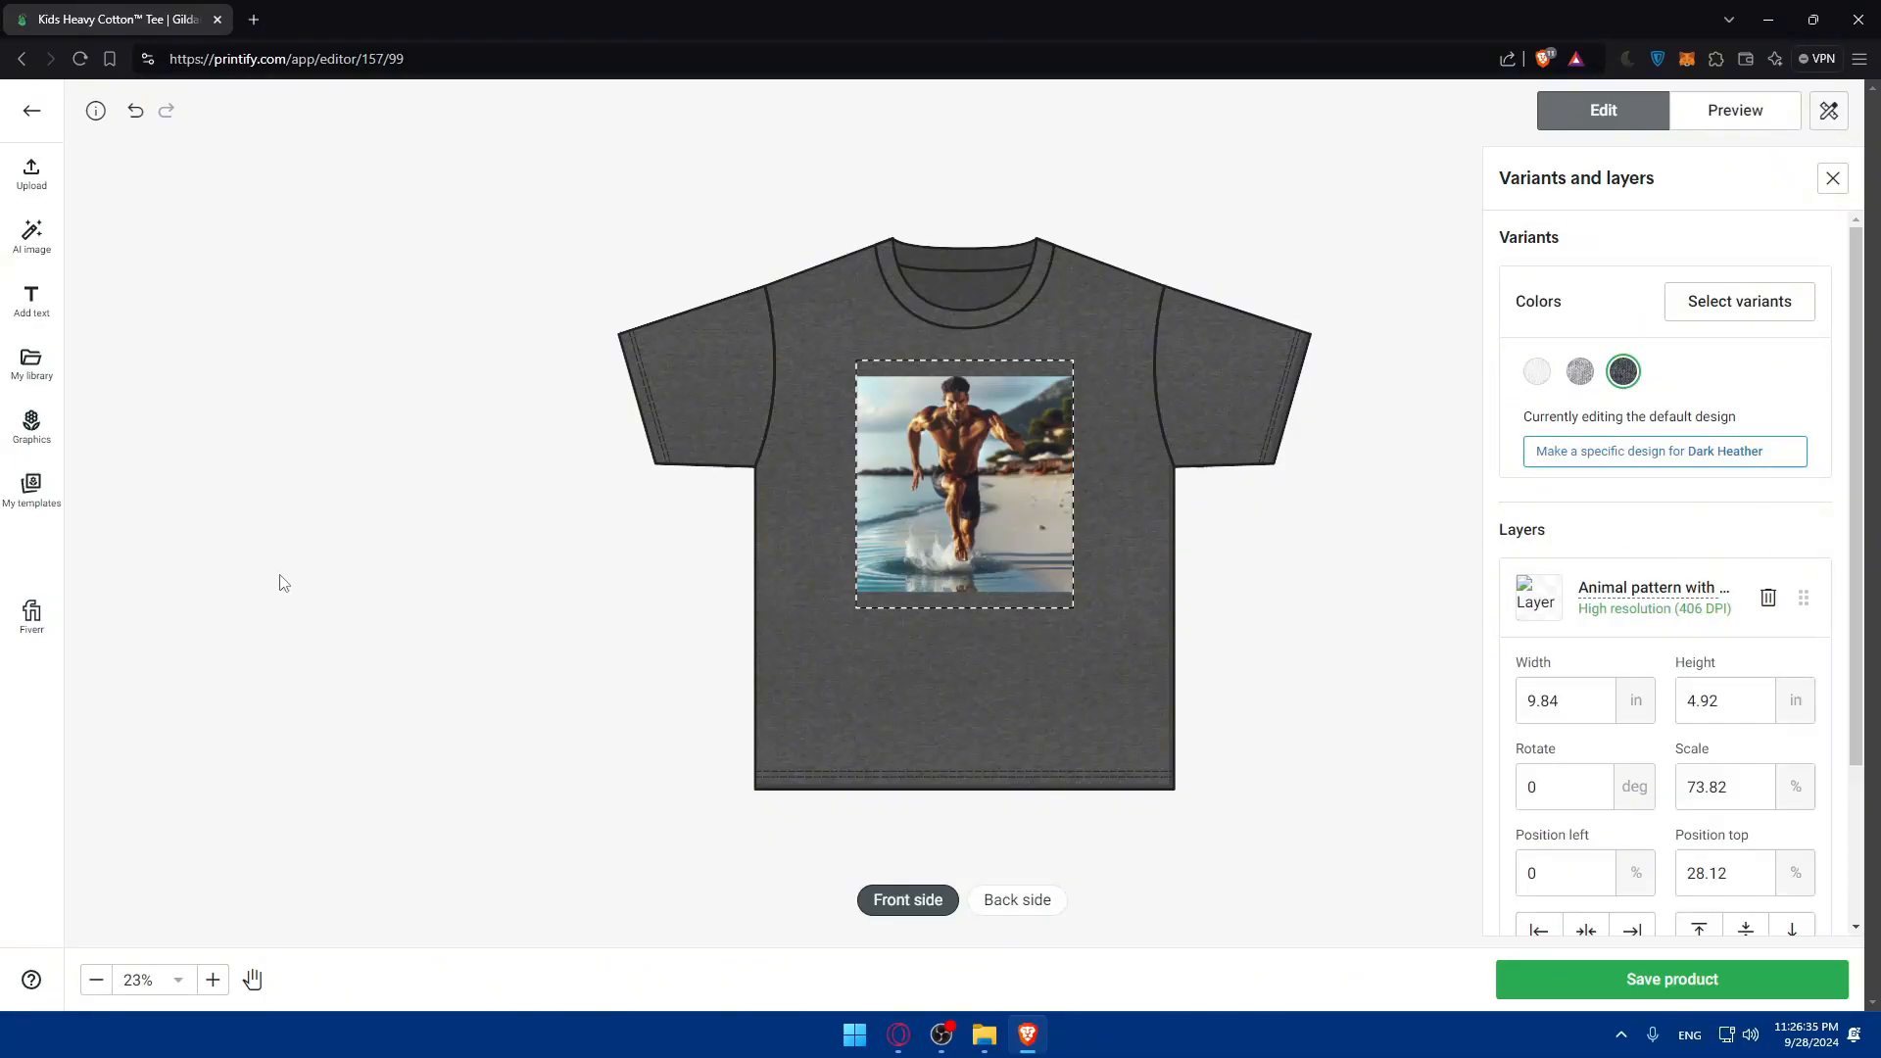
left_click_drag(986, 502, 985, 657)
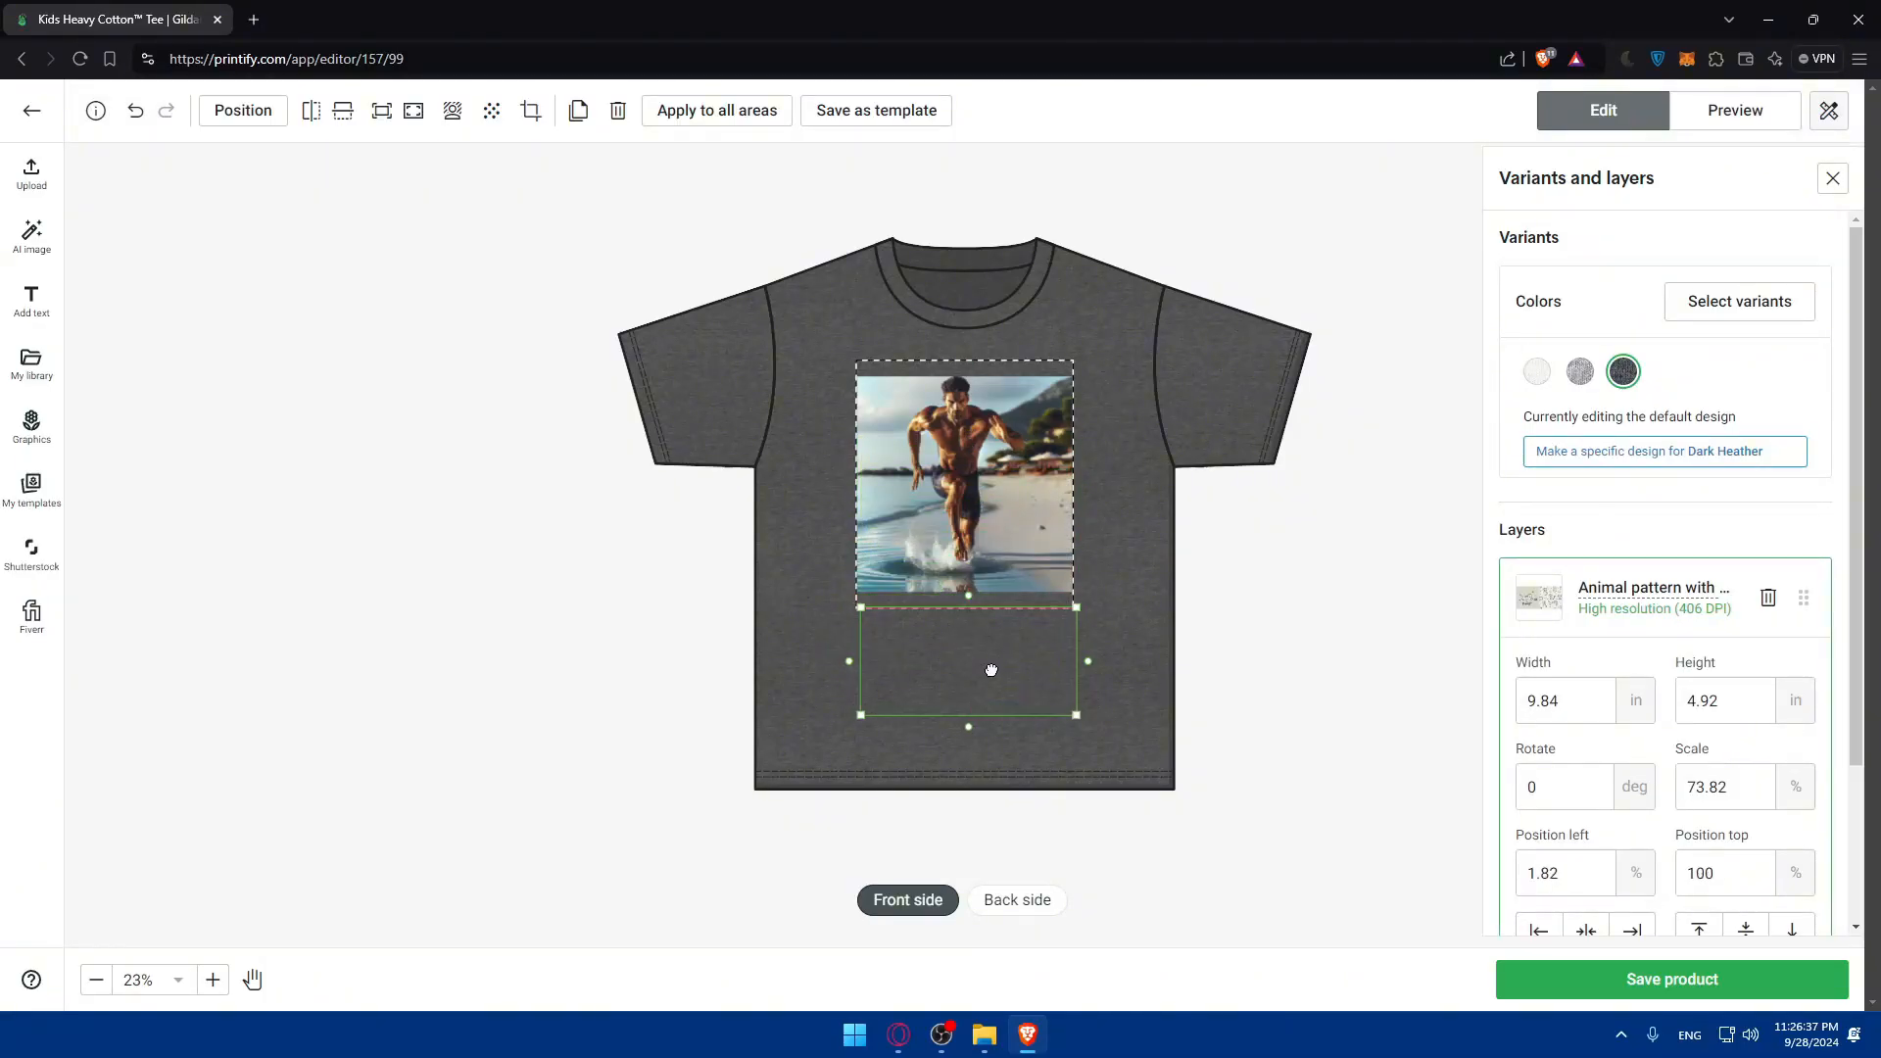
left_click(978, 535)
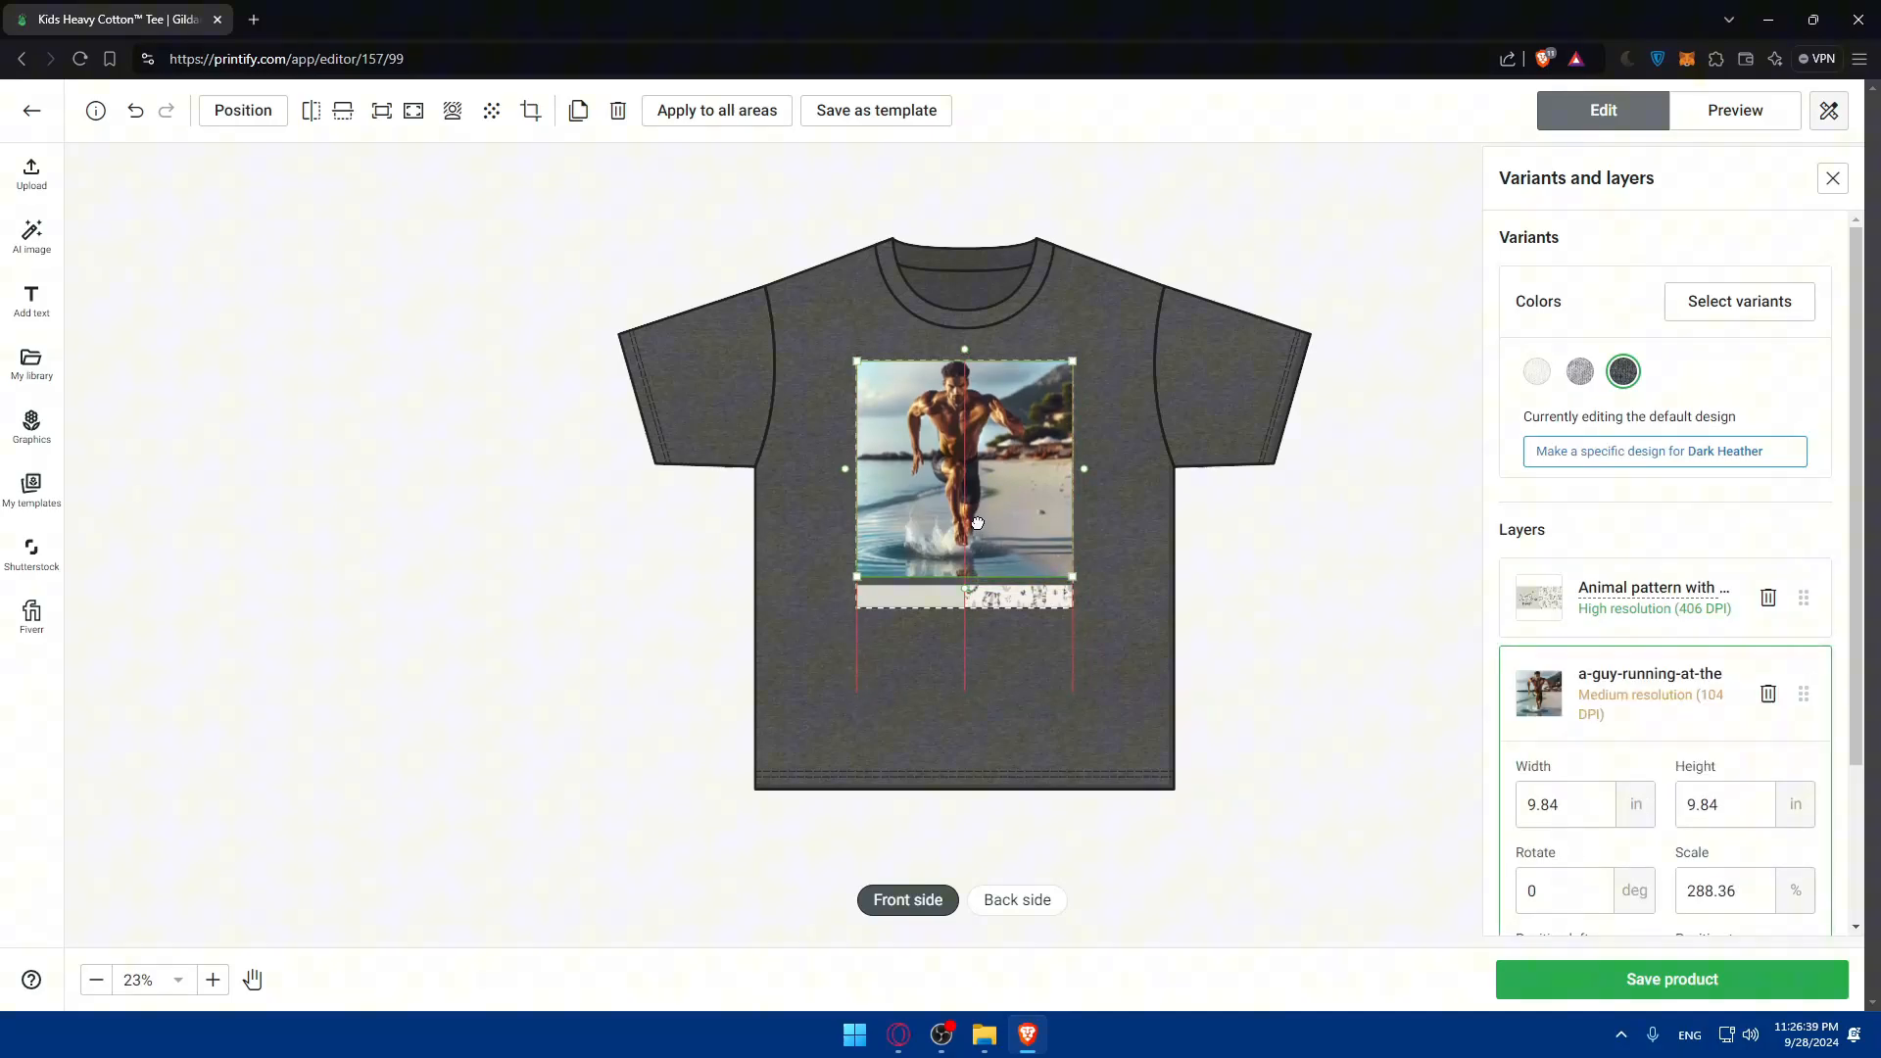
left_click(975, 600)
key("Delete")
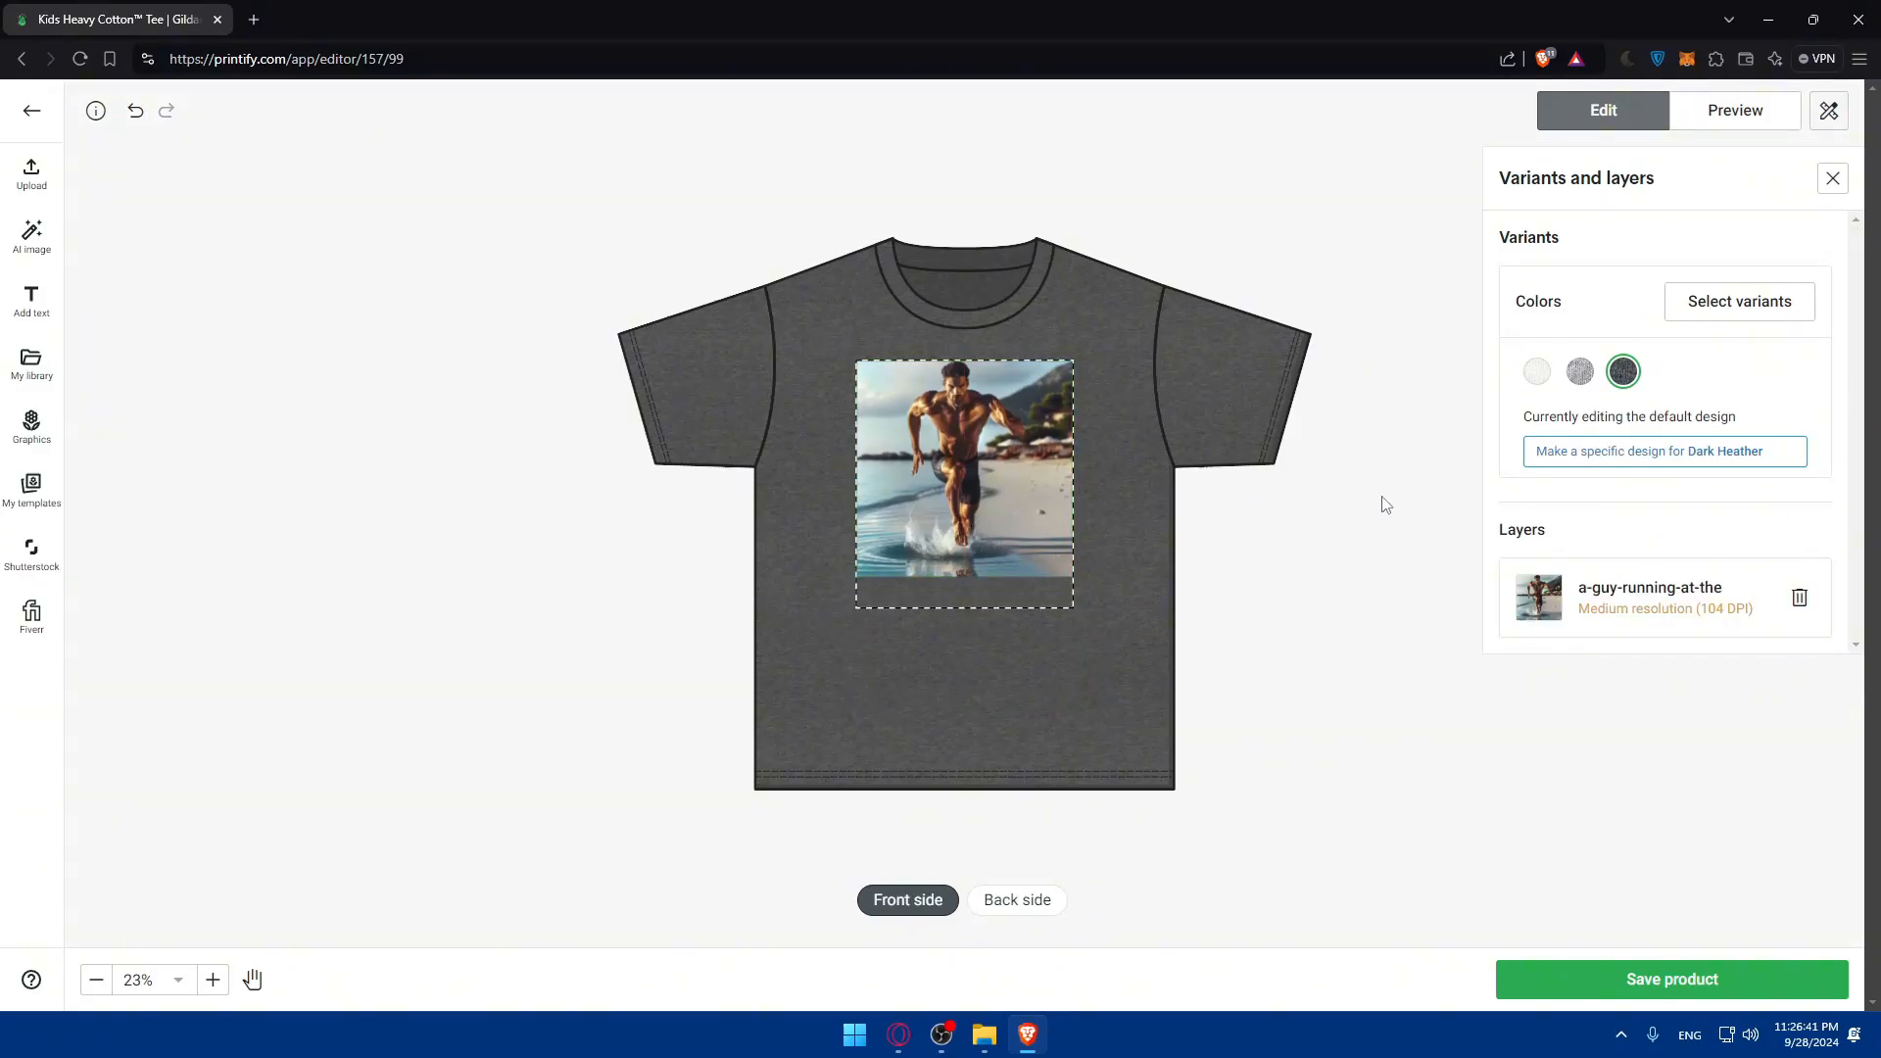
Check the tee's back side, move the front image down to 6.24% from the top, and save the product
left_click(1039, 901)
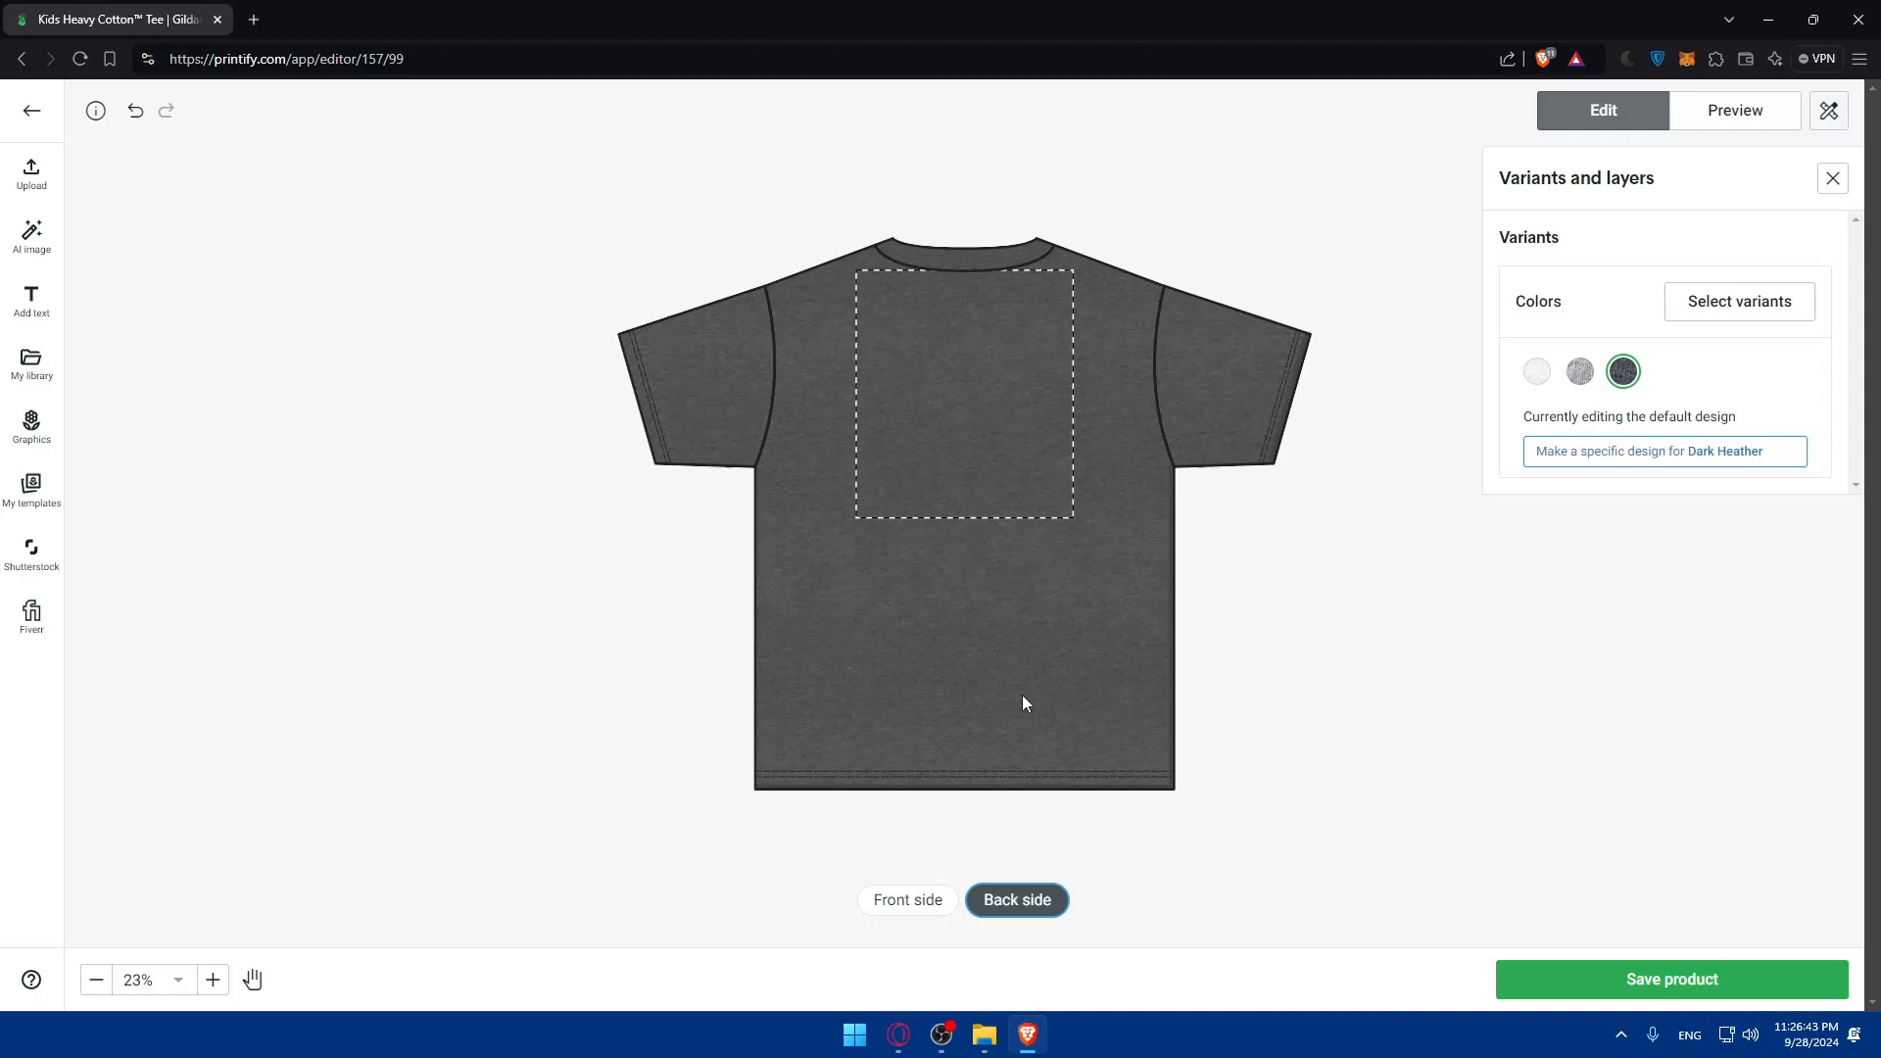
left_click(931, 900)
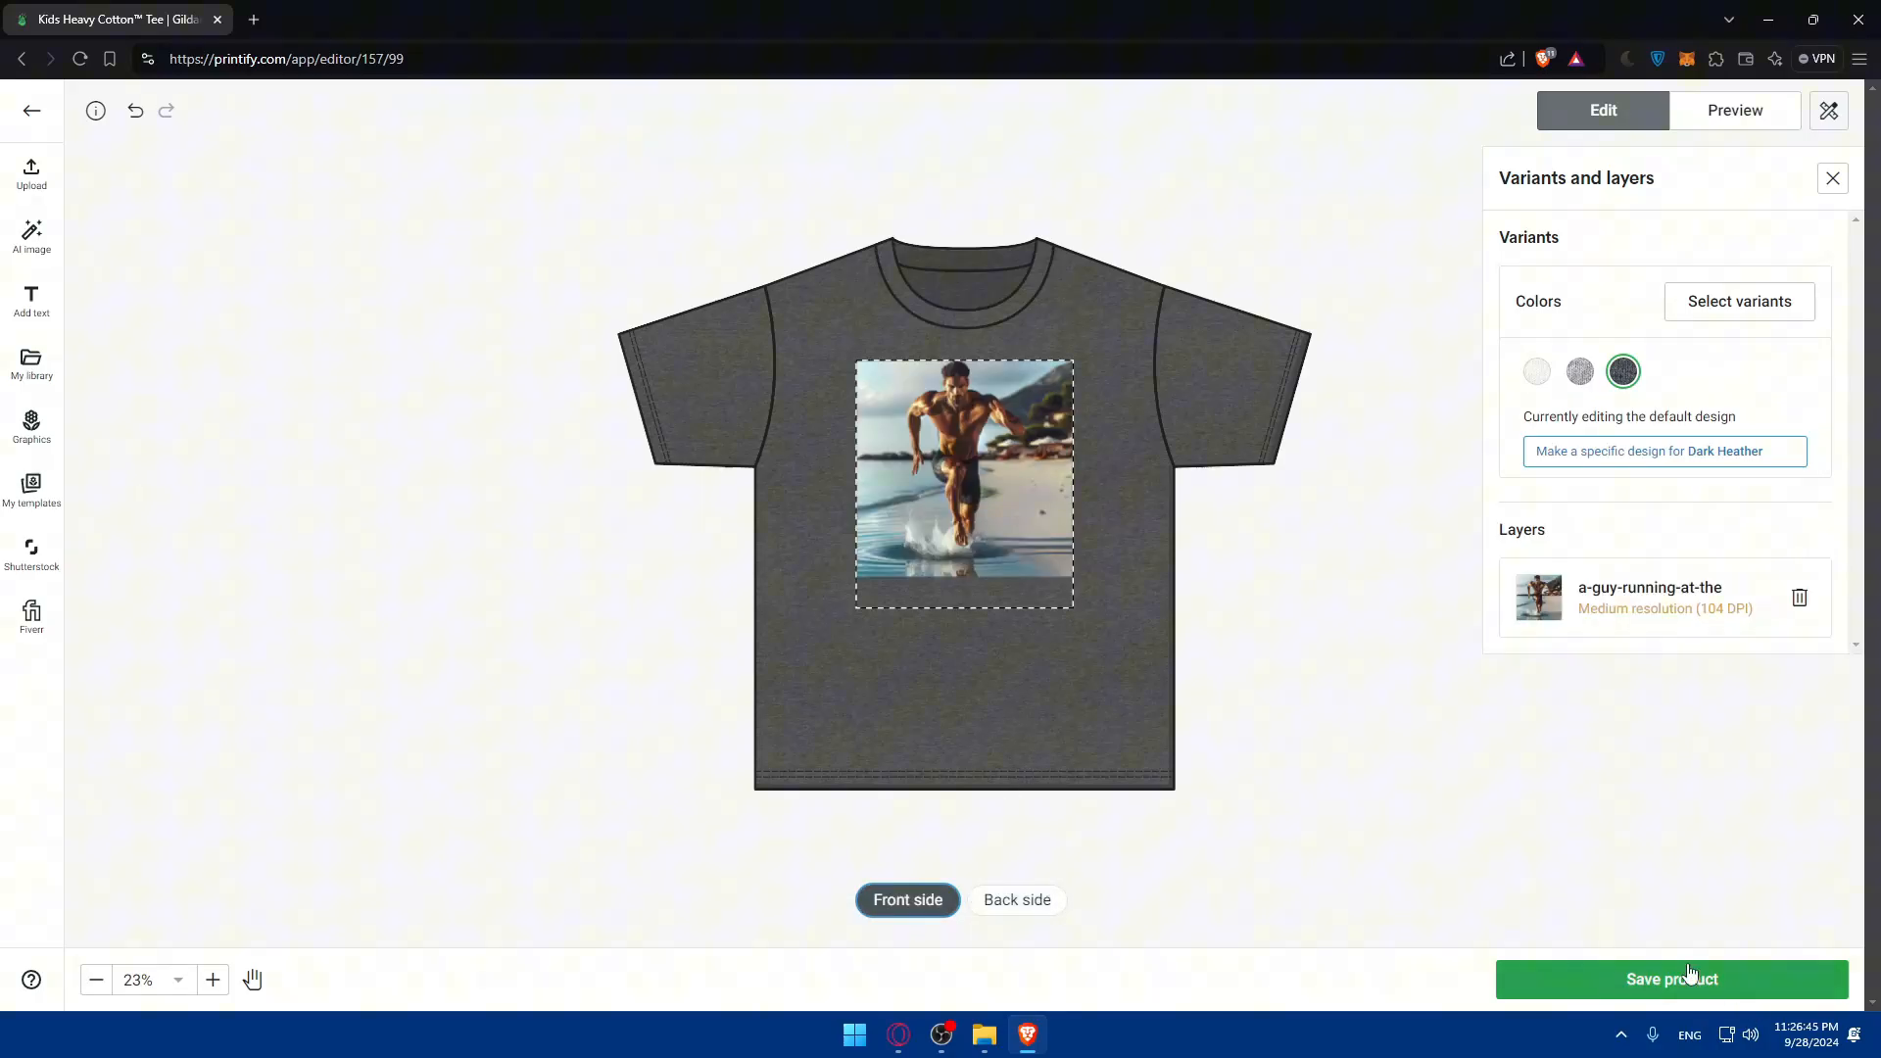
left_click(1043, 520)
left_click_drag(1043, 519, 1043, 533)
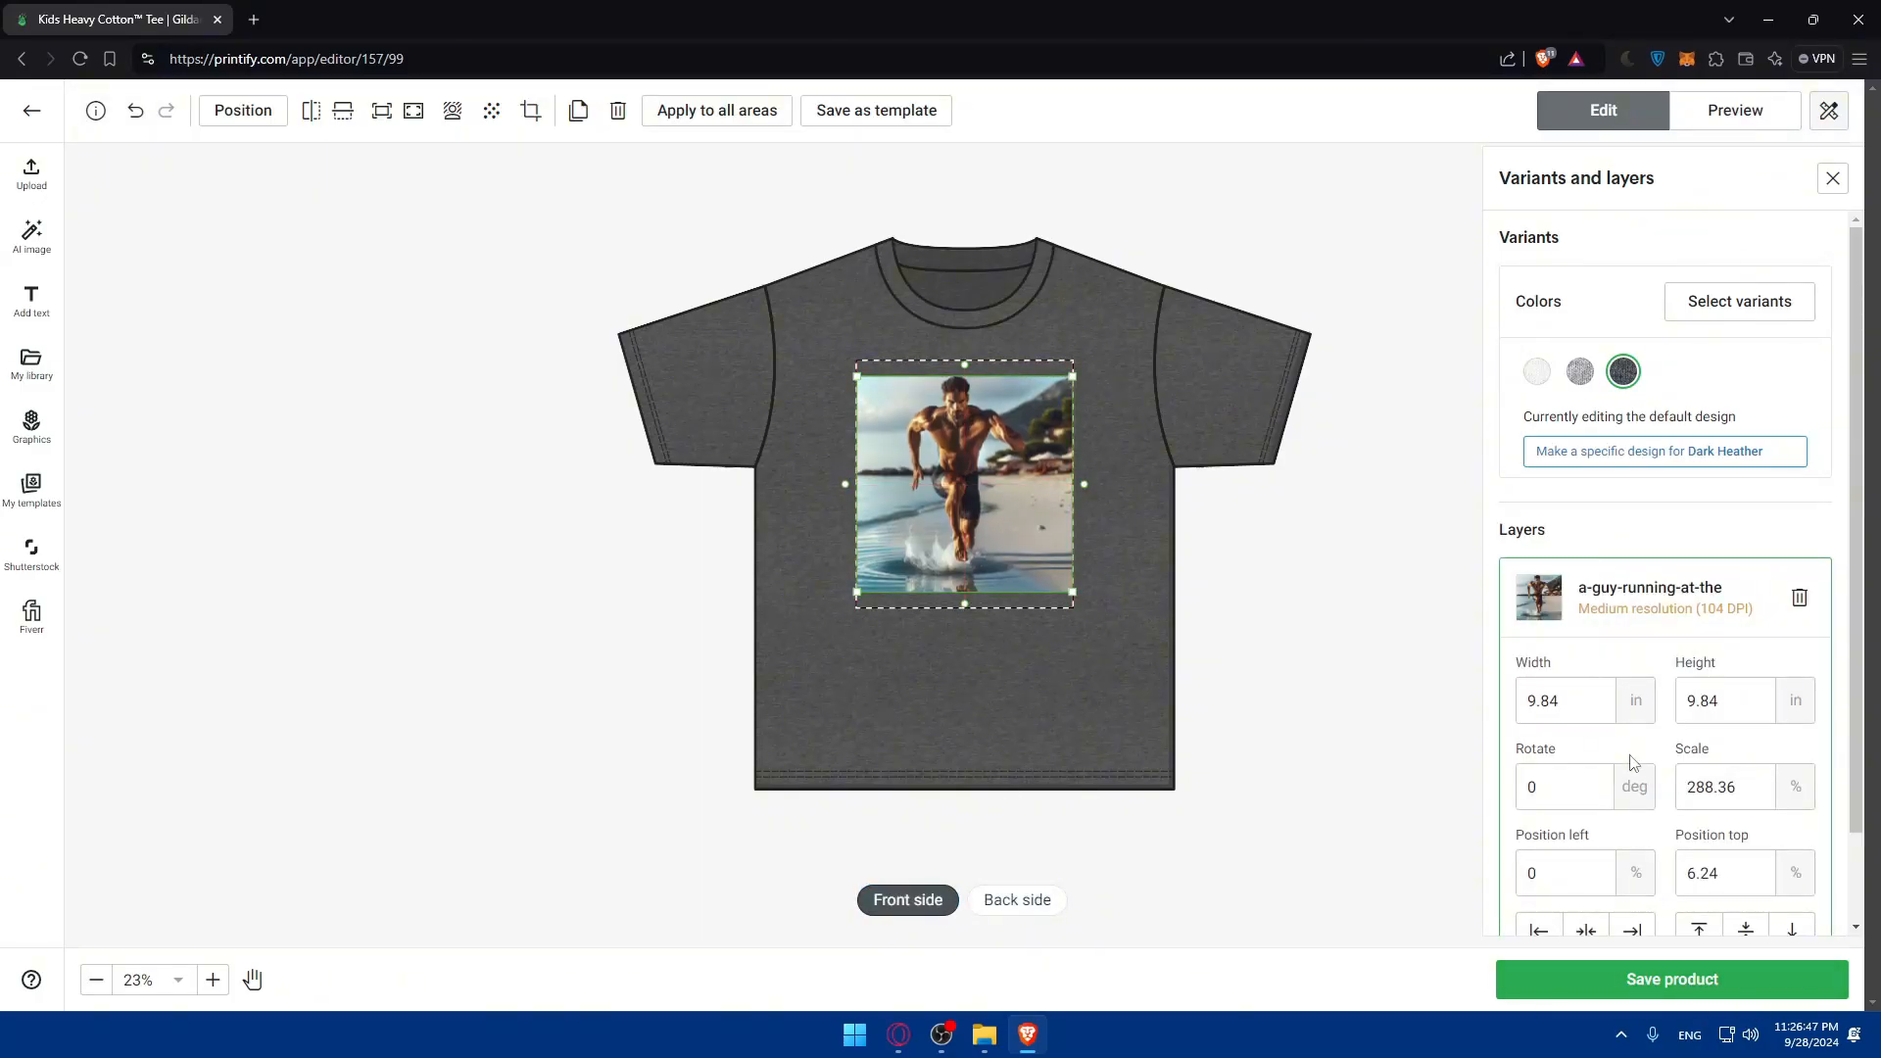
scroll(1689, 770, "down", 1)
scroll(1689, 770, "up", 1)
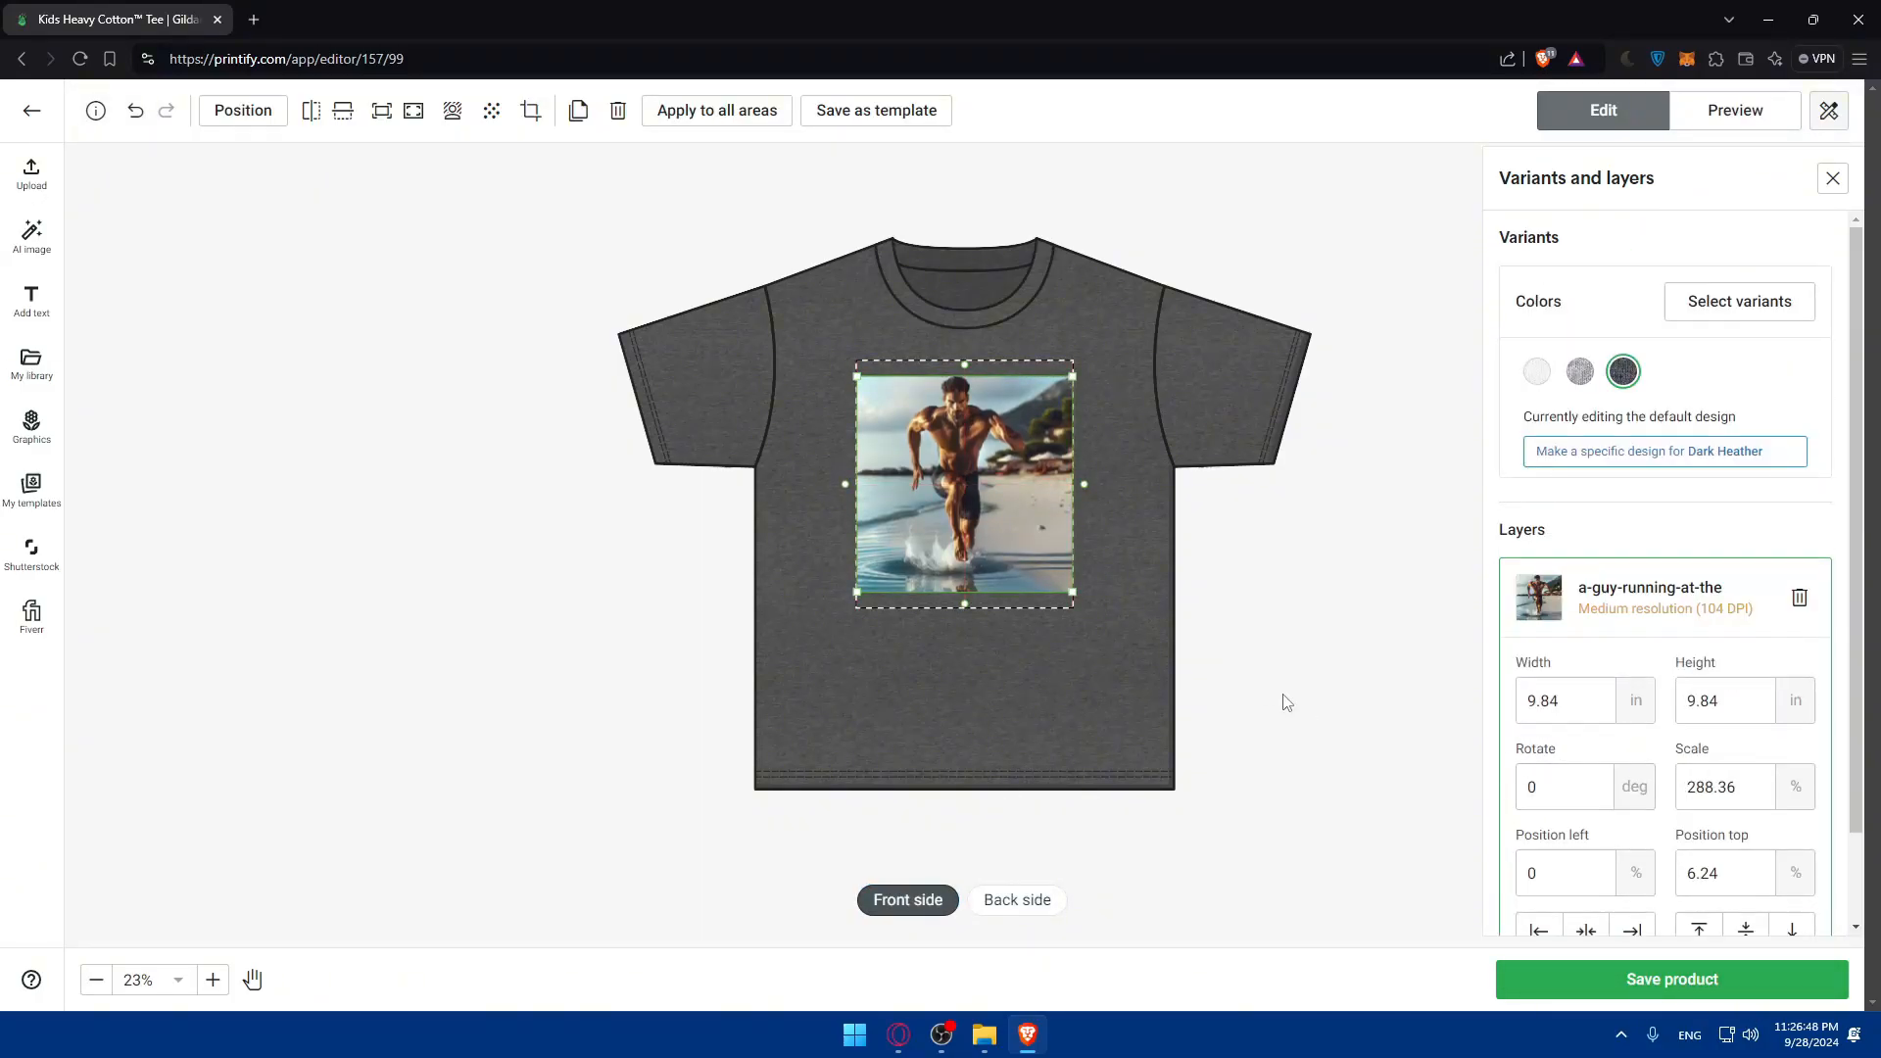
left_click(1668, 984)
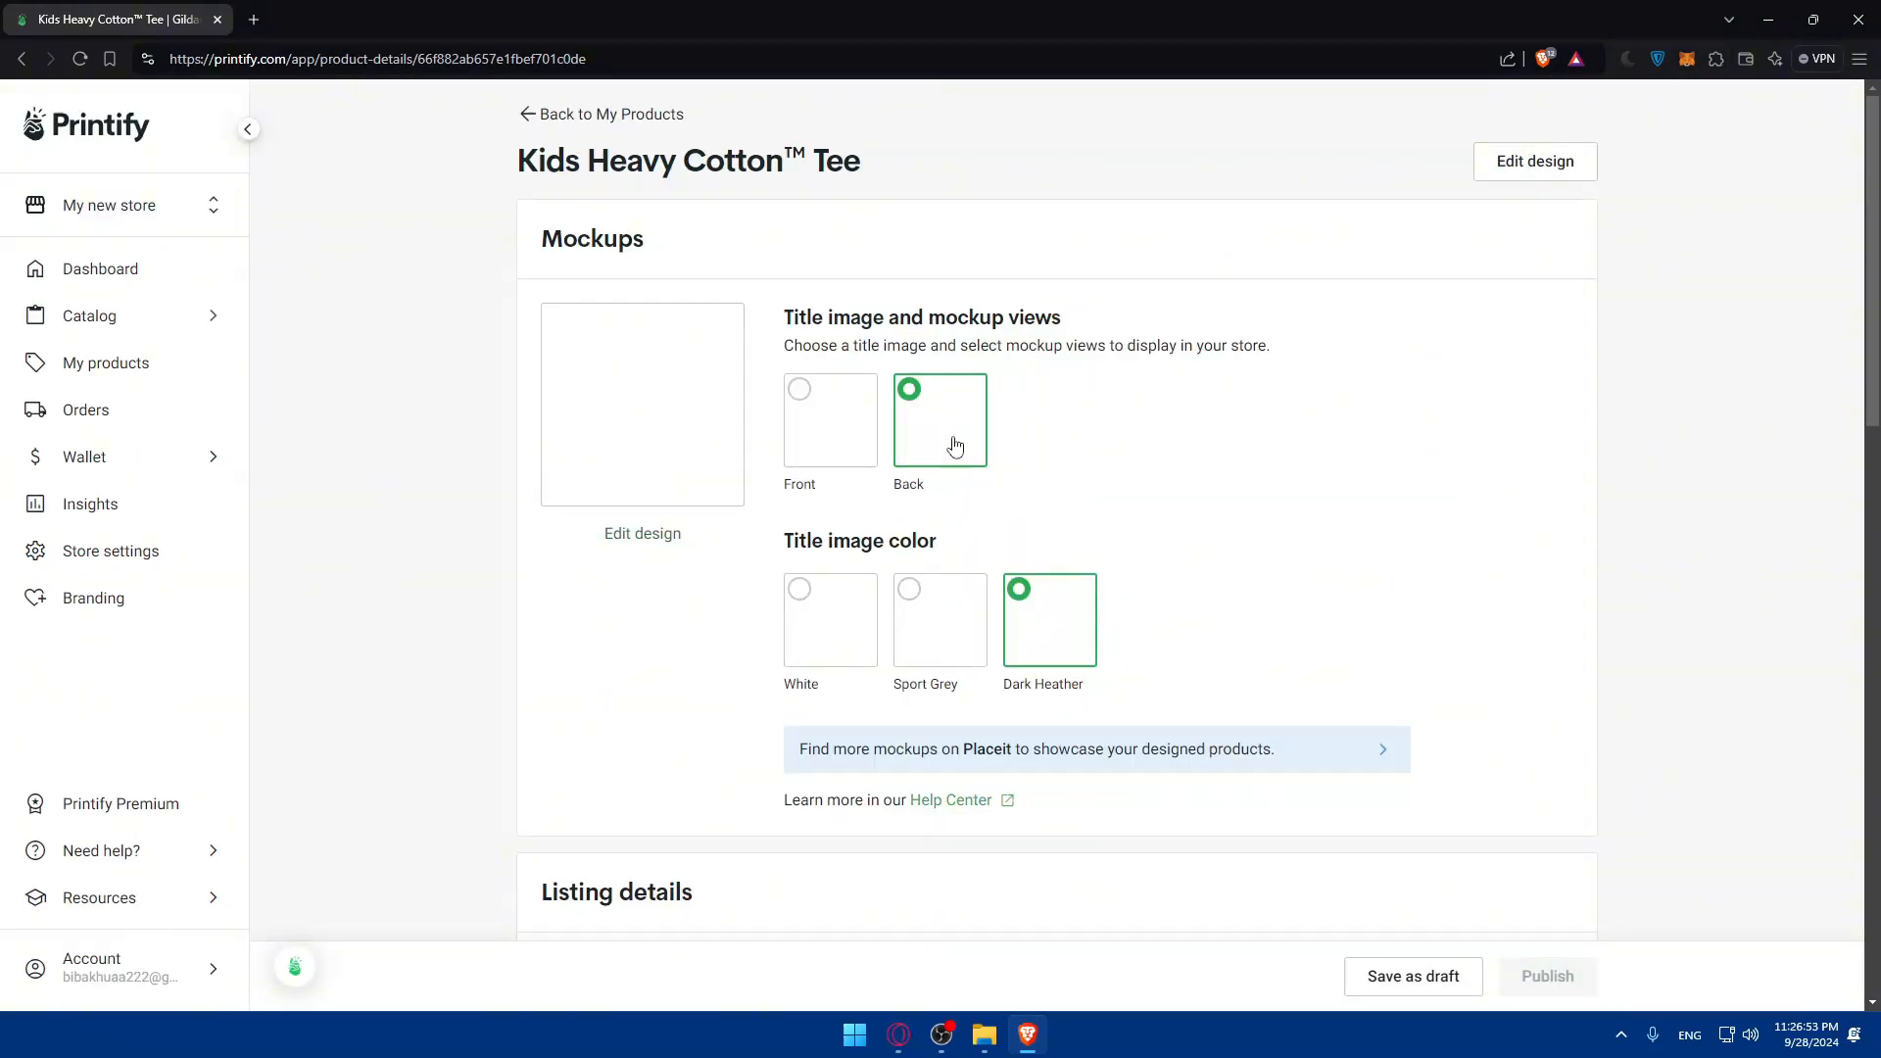
Review the tee's listing details and select all sizes from XS to XL in the pricing table
scroll(1167, 613, "down", 15)
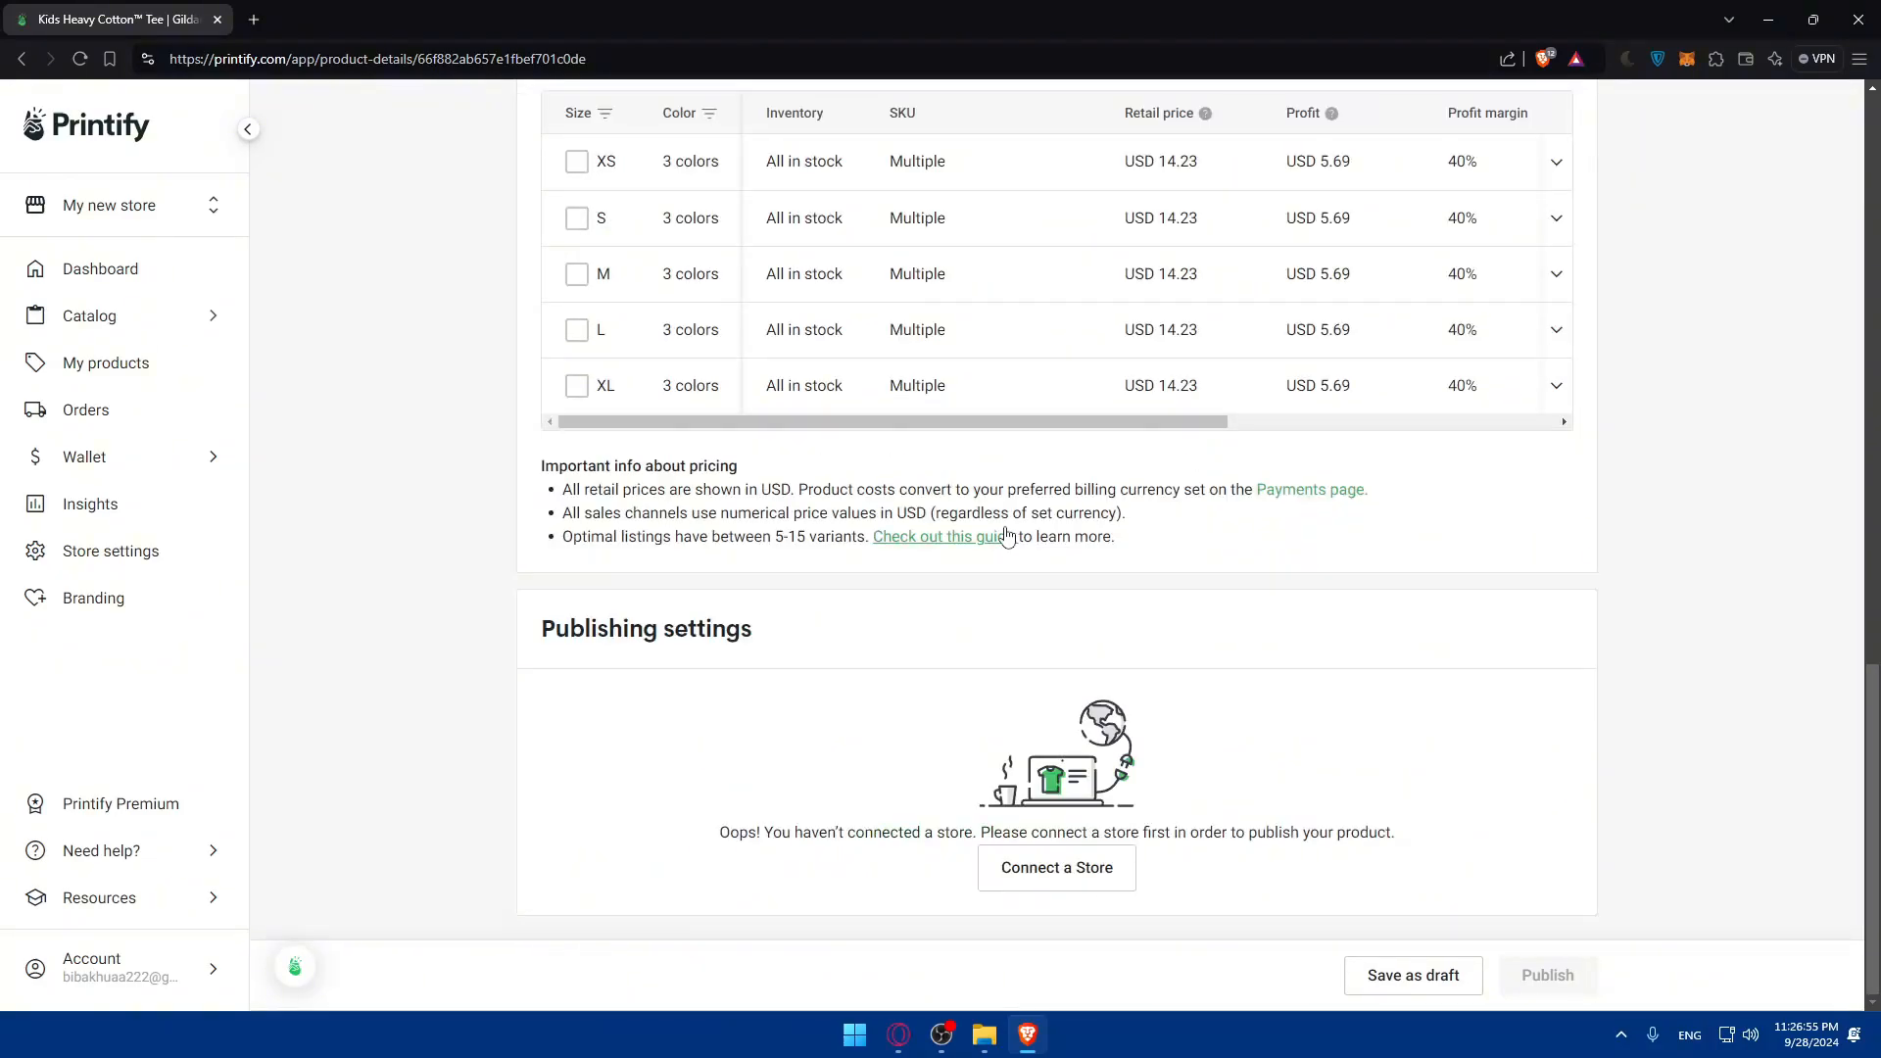
scroll(972, 510, "up", 12)
scroll(1251, 252, "up", 5)
scroll(1298, 604, "down", 14)
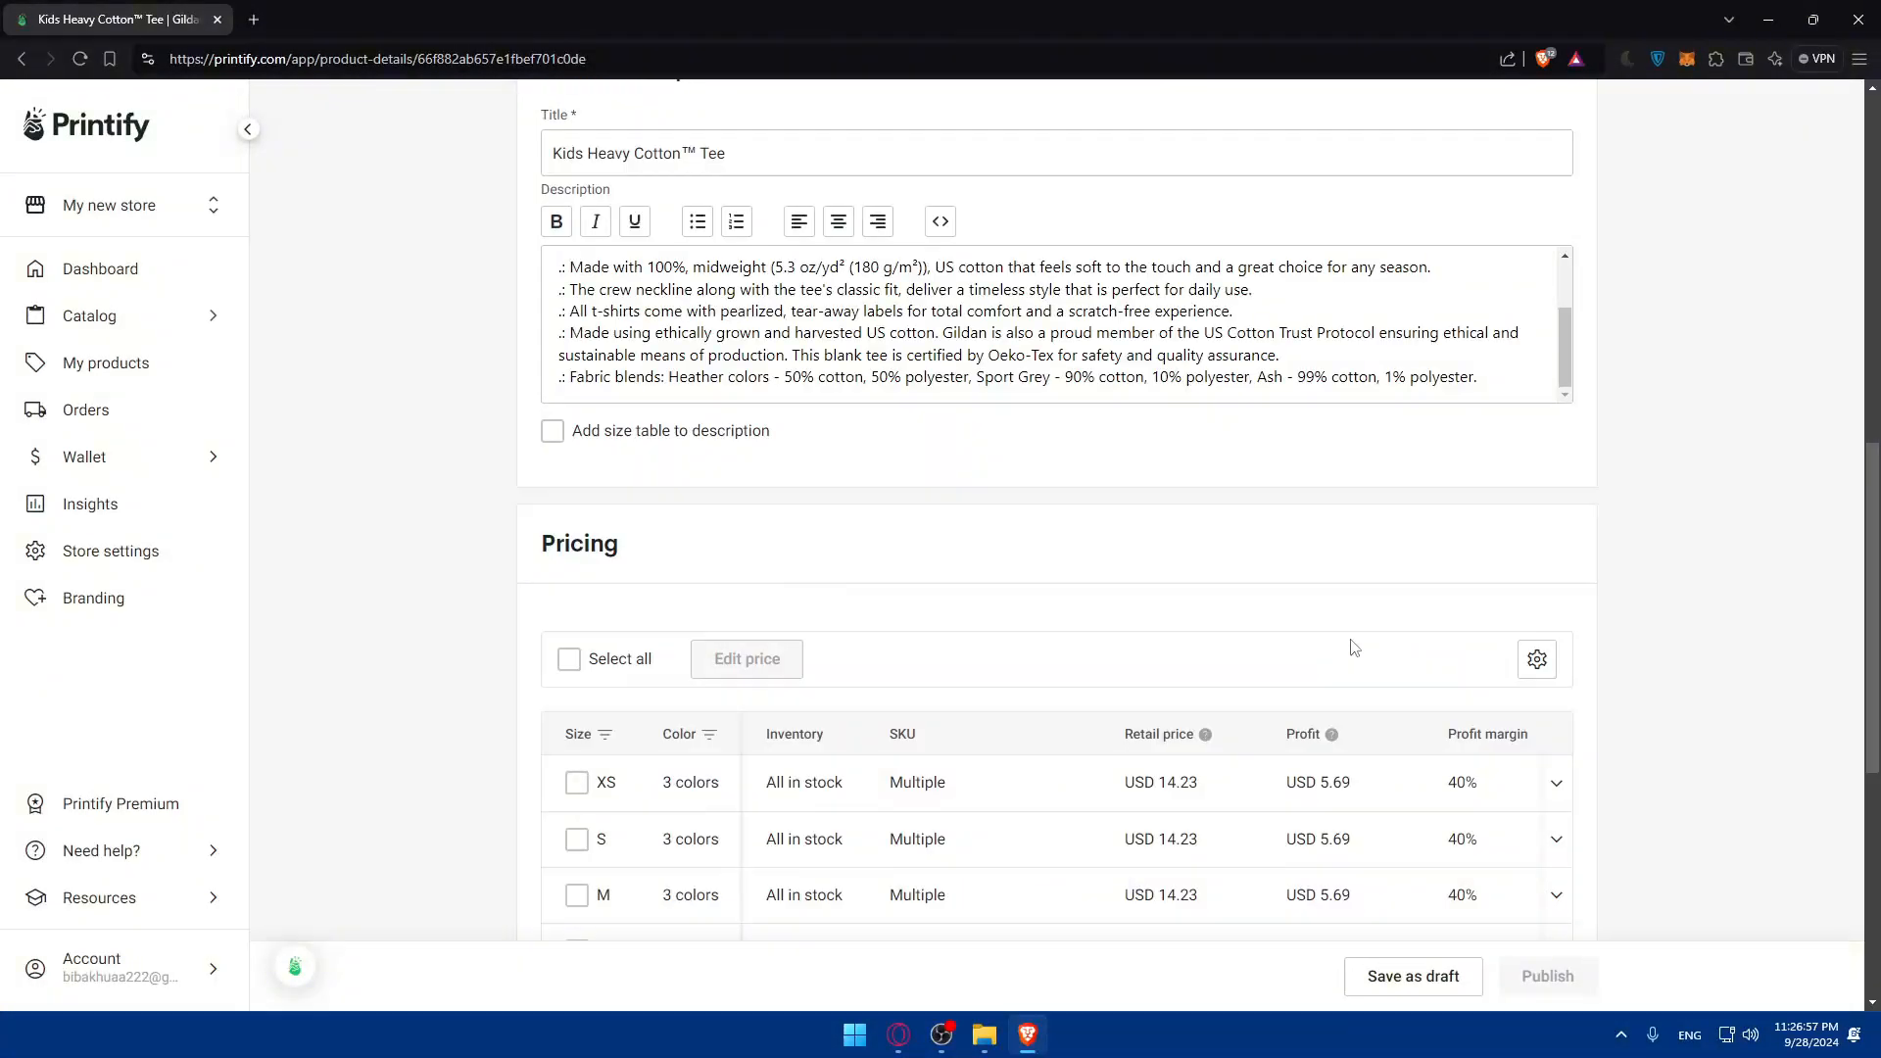
scroll(1298, 605, "up", 2)
left_click(576, 455)
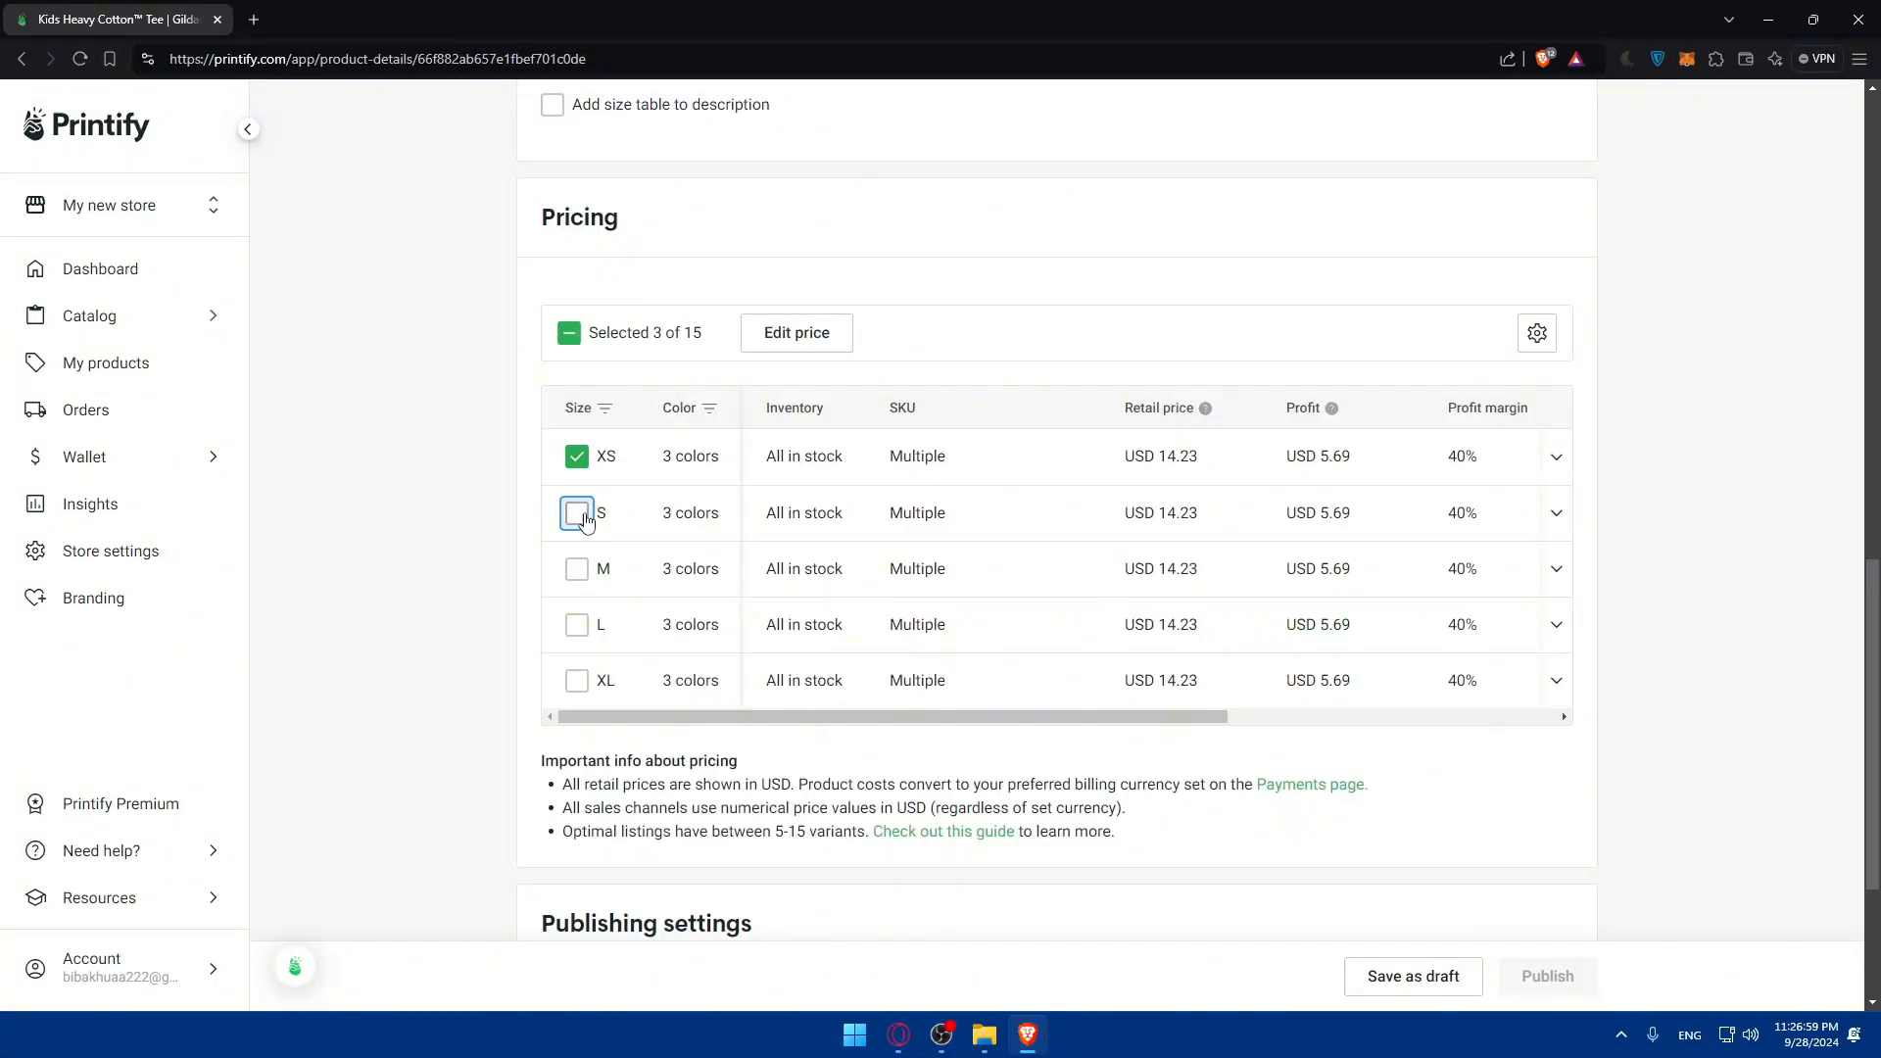
left_click(576, 512)
left_click(576, 569)
left_click(576, 624)
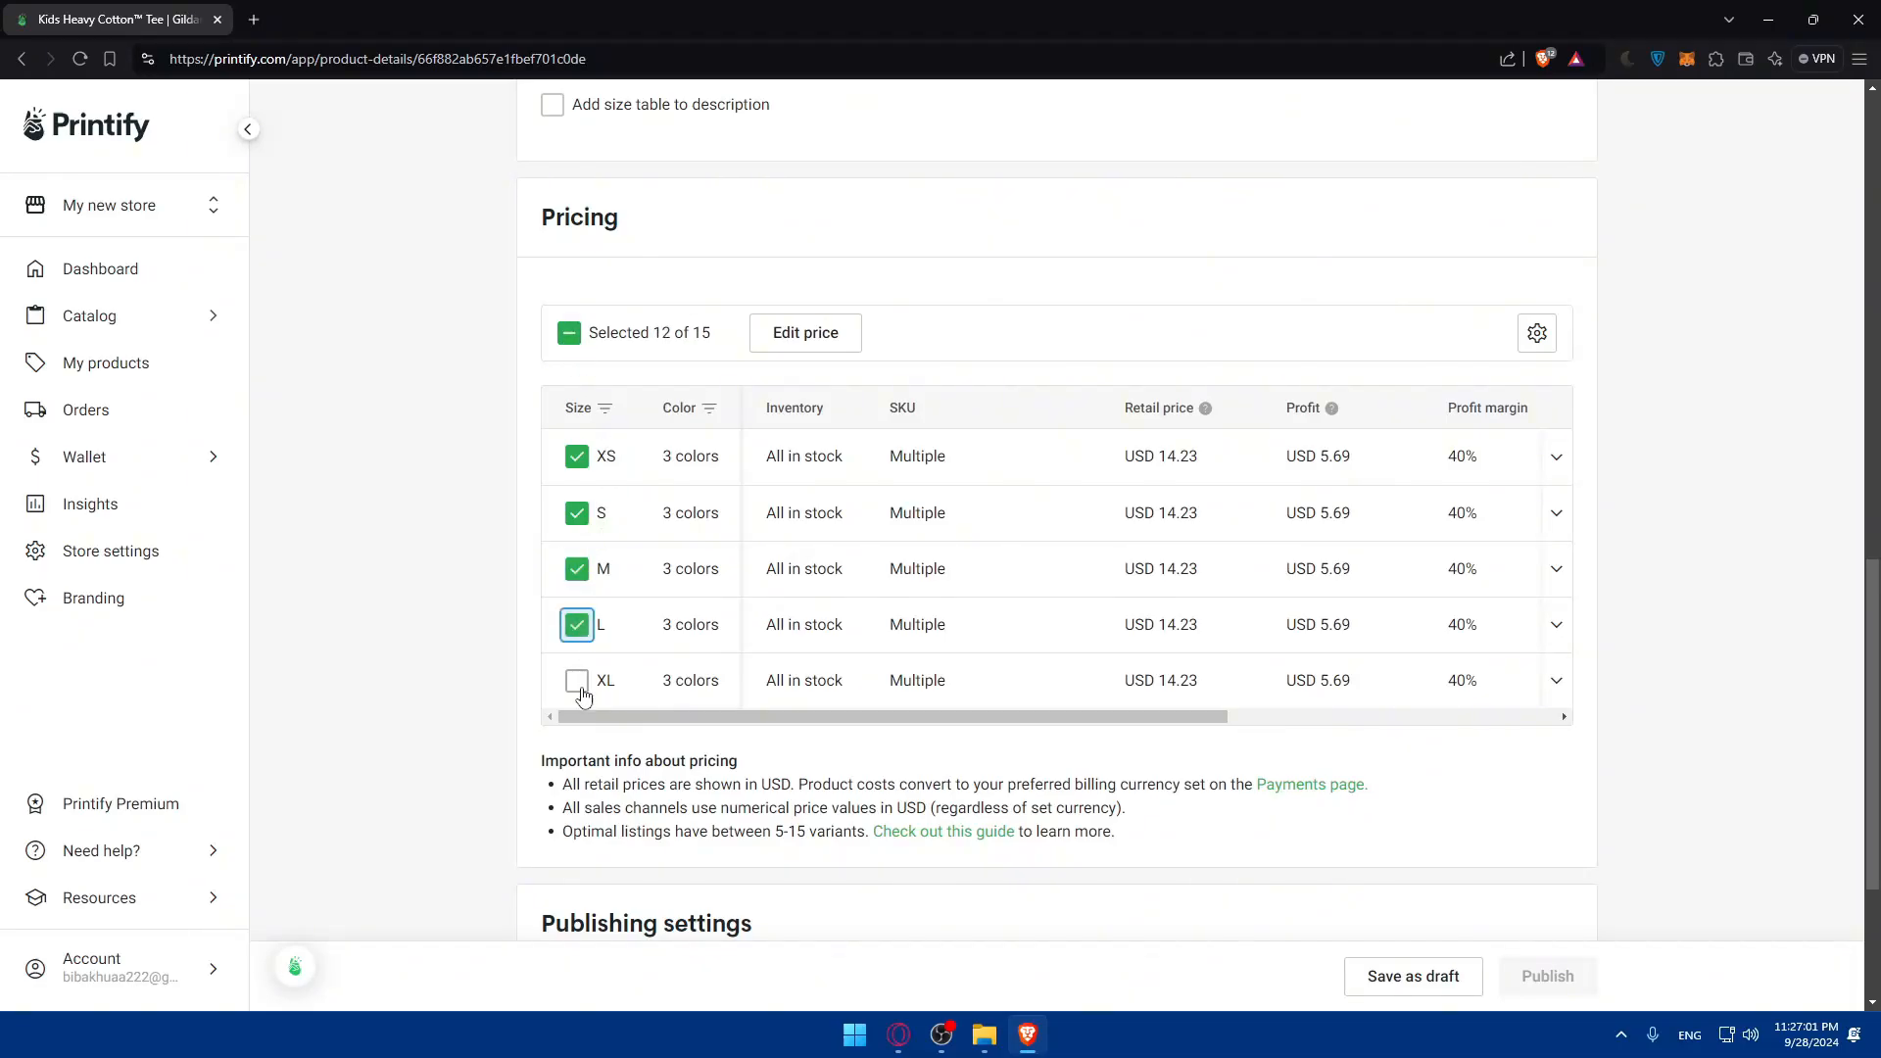
left_click(576, 680)
Open the WooCommerce connection form for a new store, starting from the product's publishing settings
scroll(659, 633, "down", 3)
scroll(1043, 832, "up", 15)
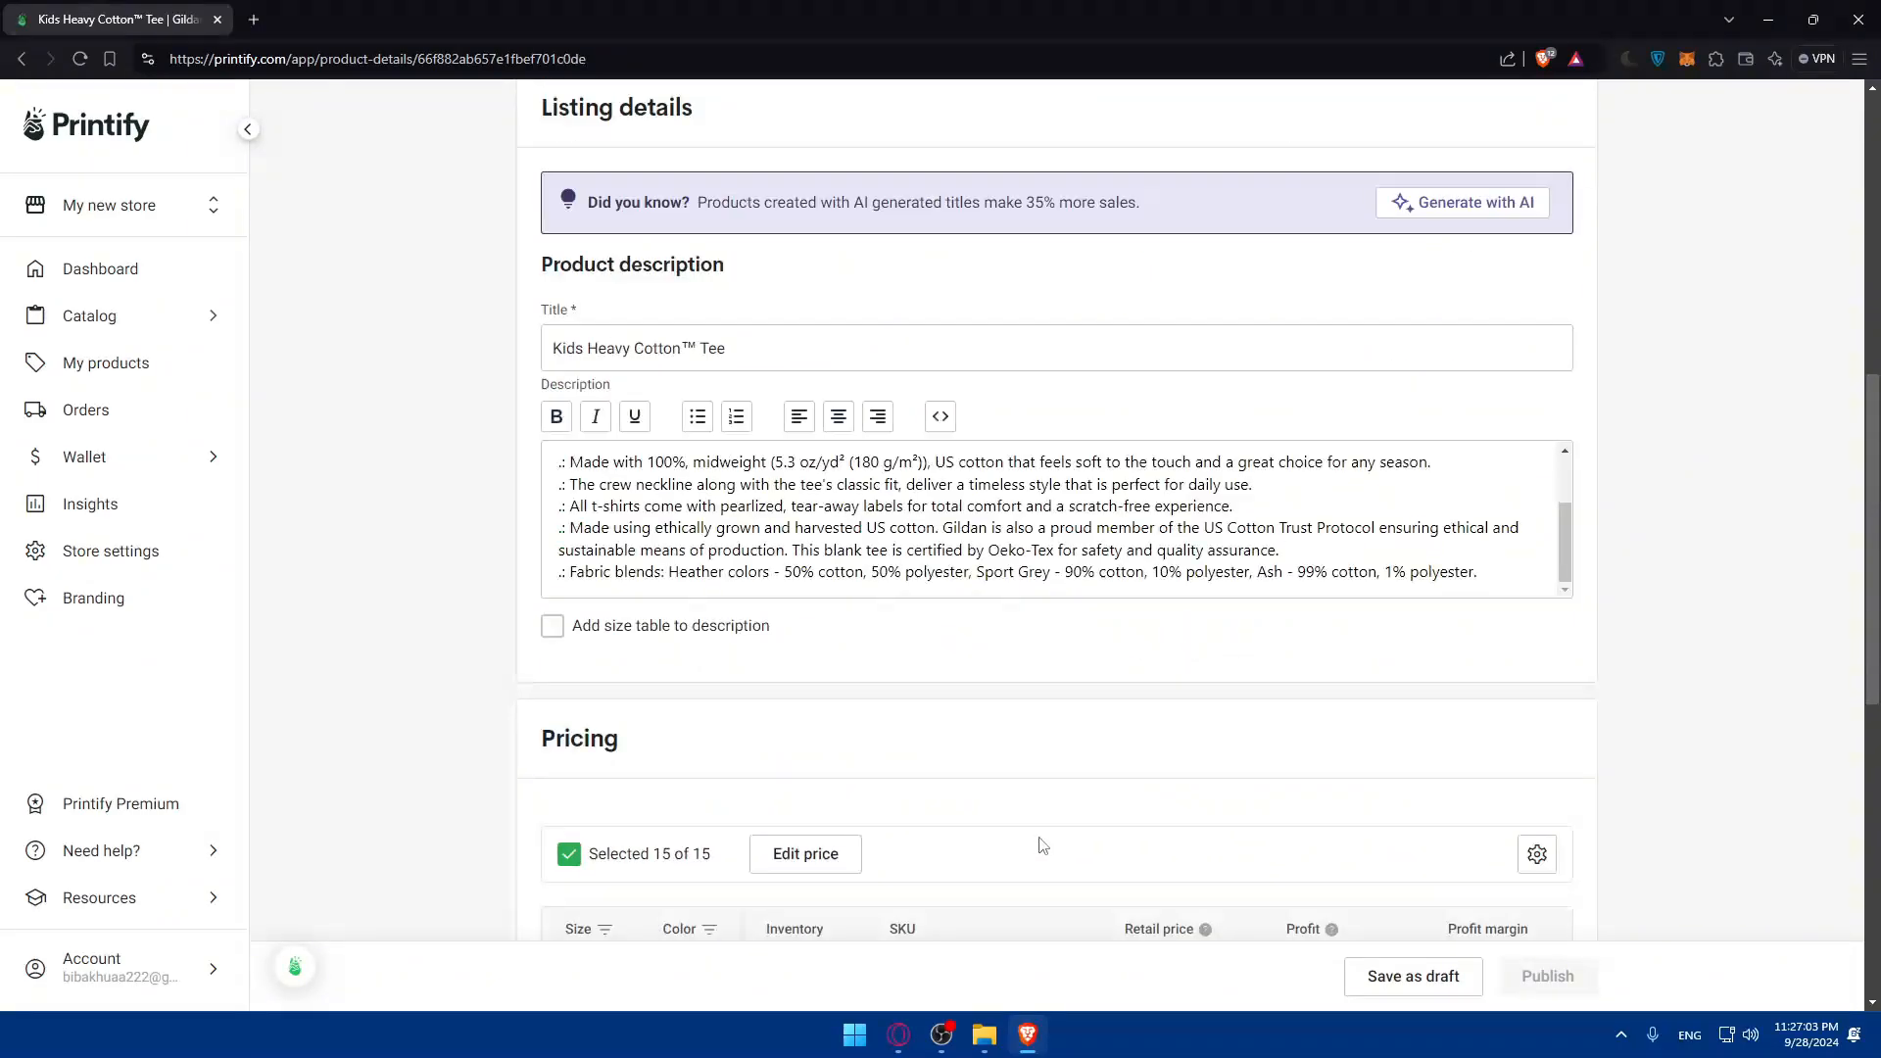
scroll(1036, 800, "down", 8)
scroll(1058, 862, "down", 8)
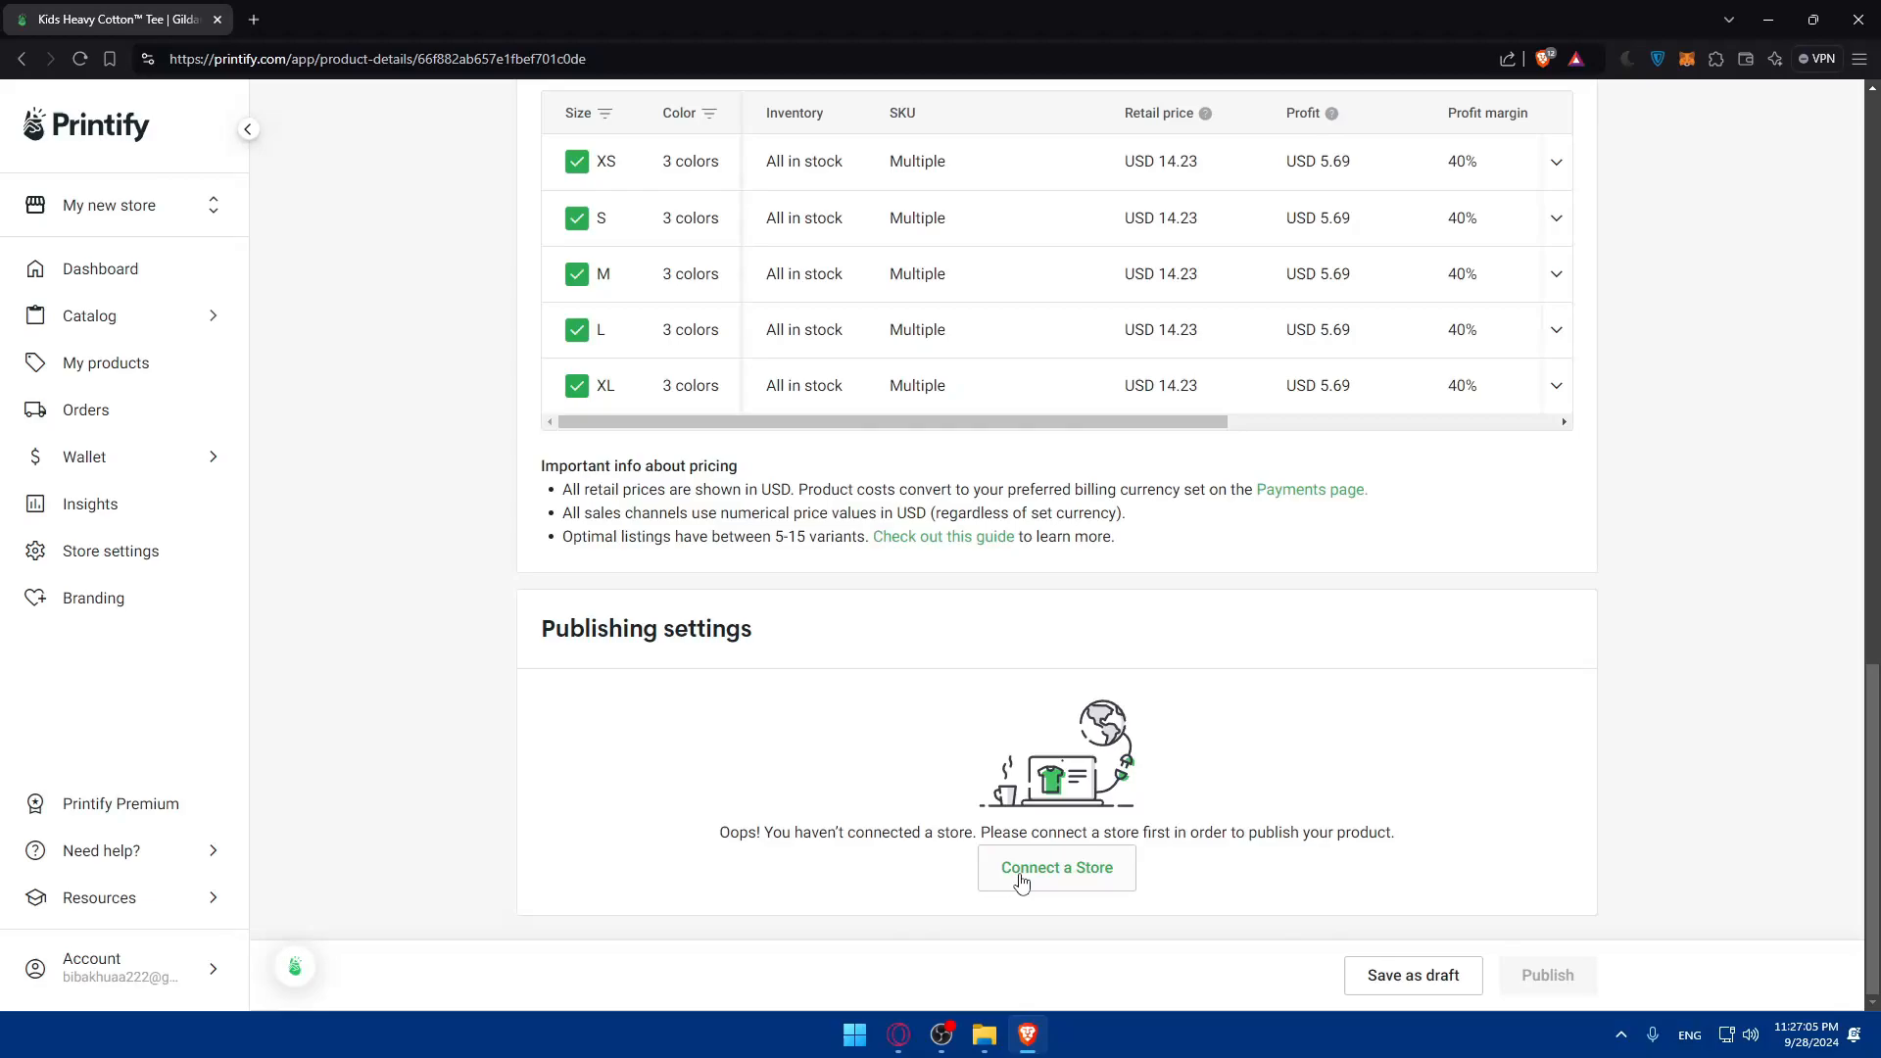
left_click(1024, 879)
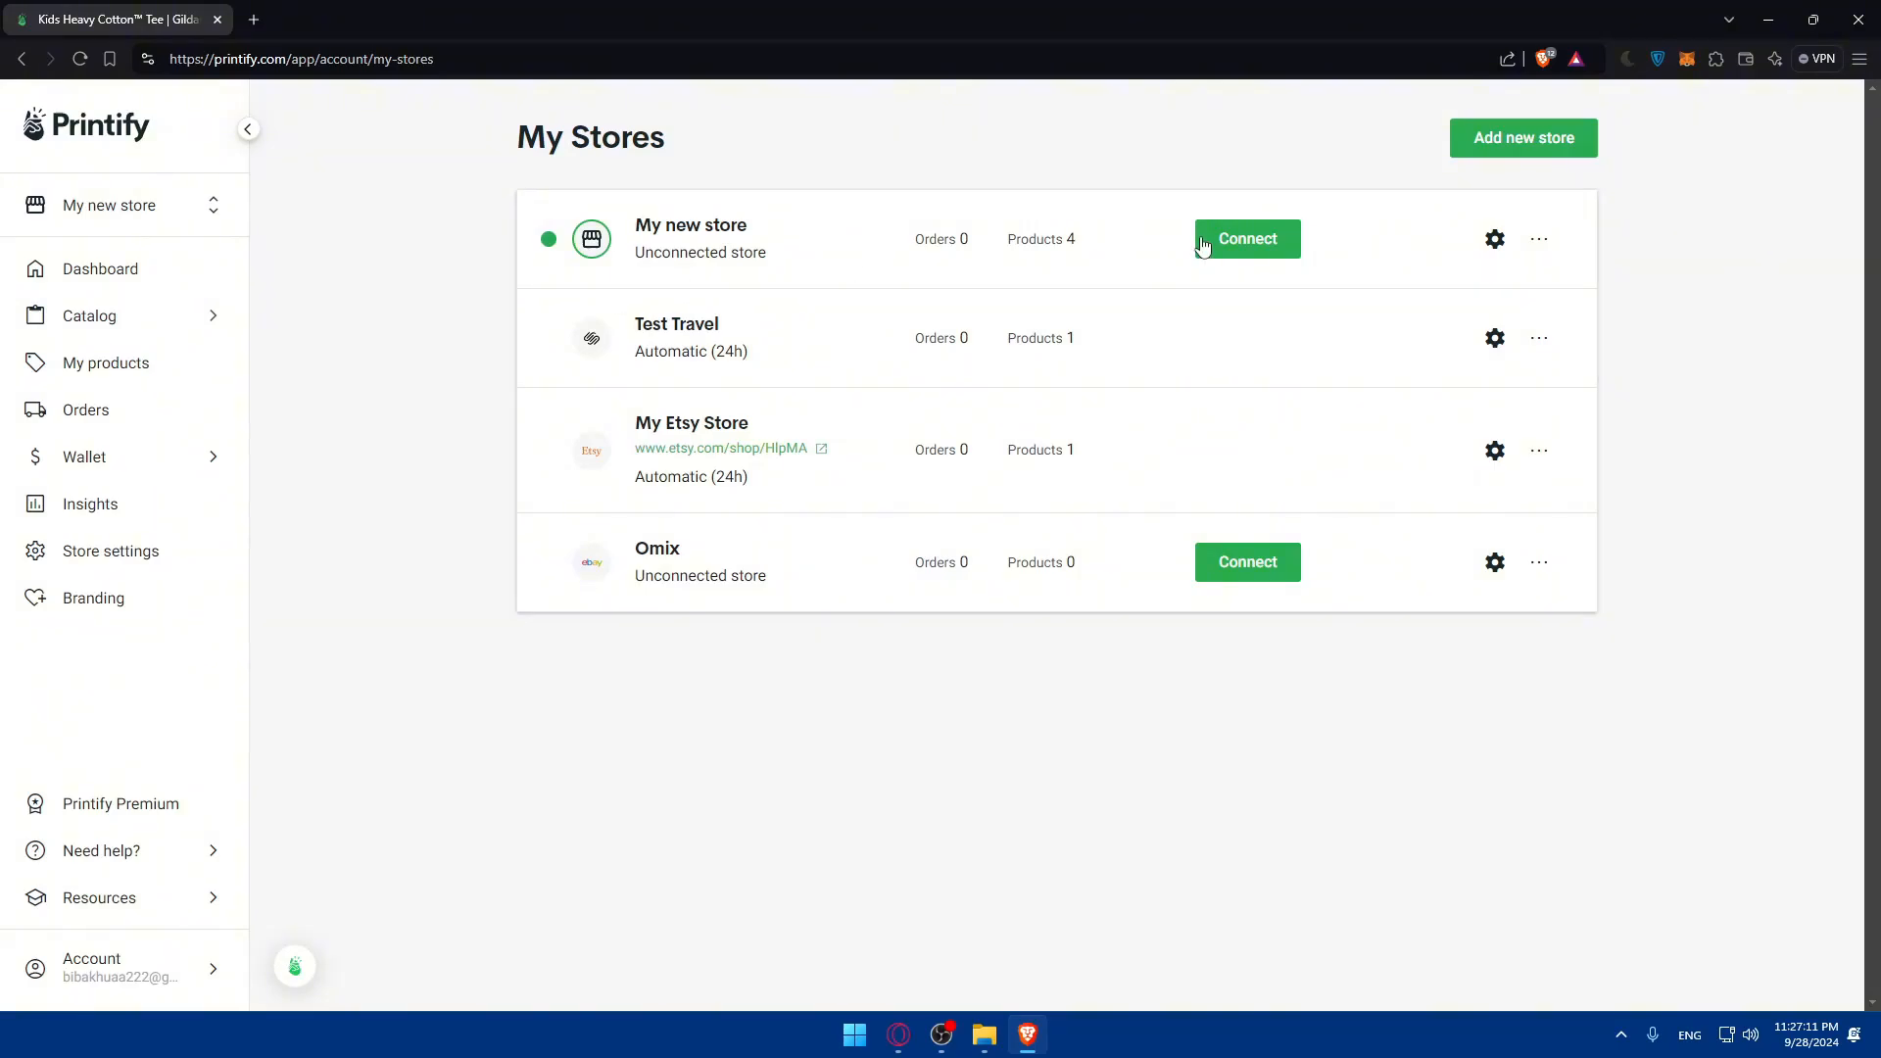
left_click(1524, 138)
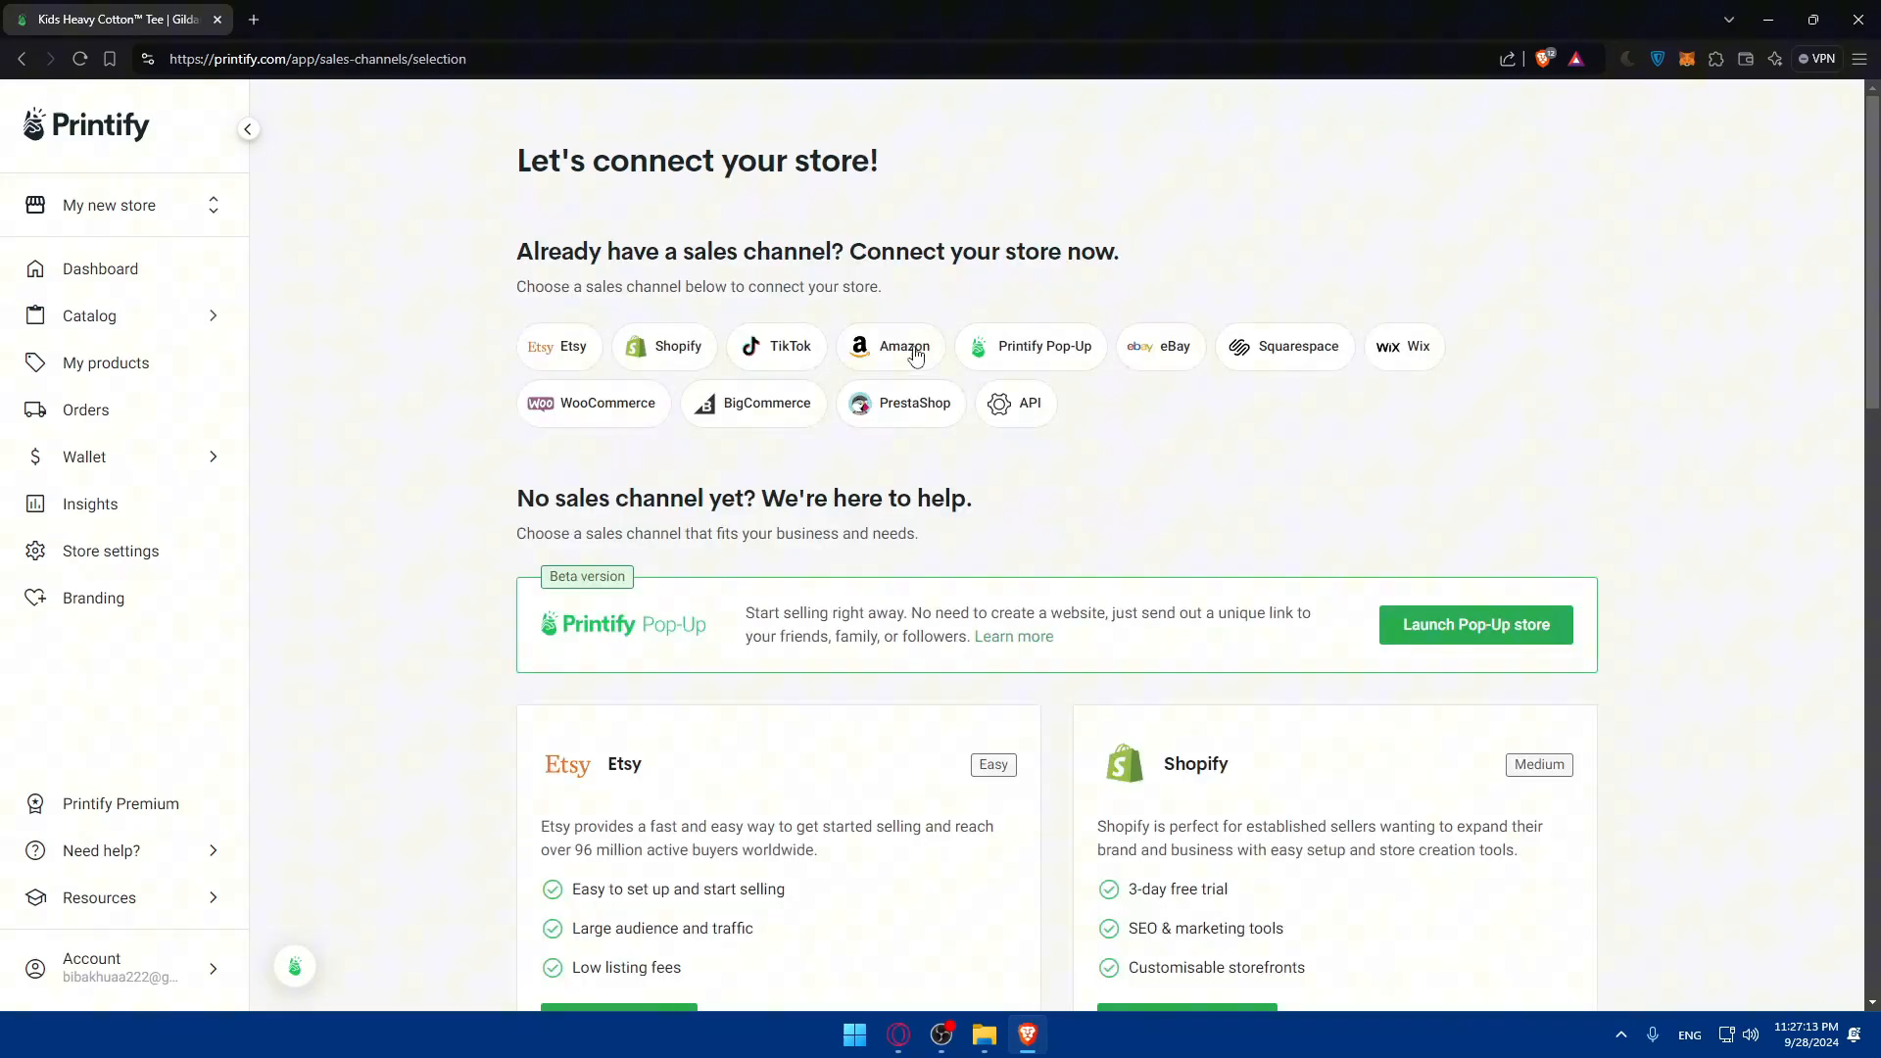
left_click(632, 404)
left_click(915, 615)
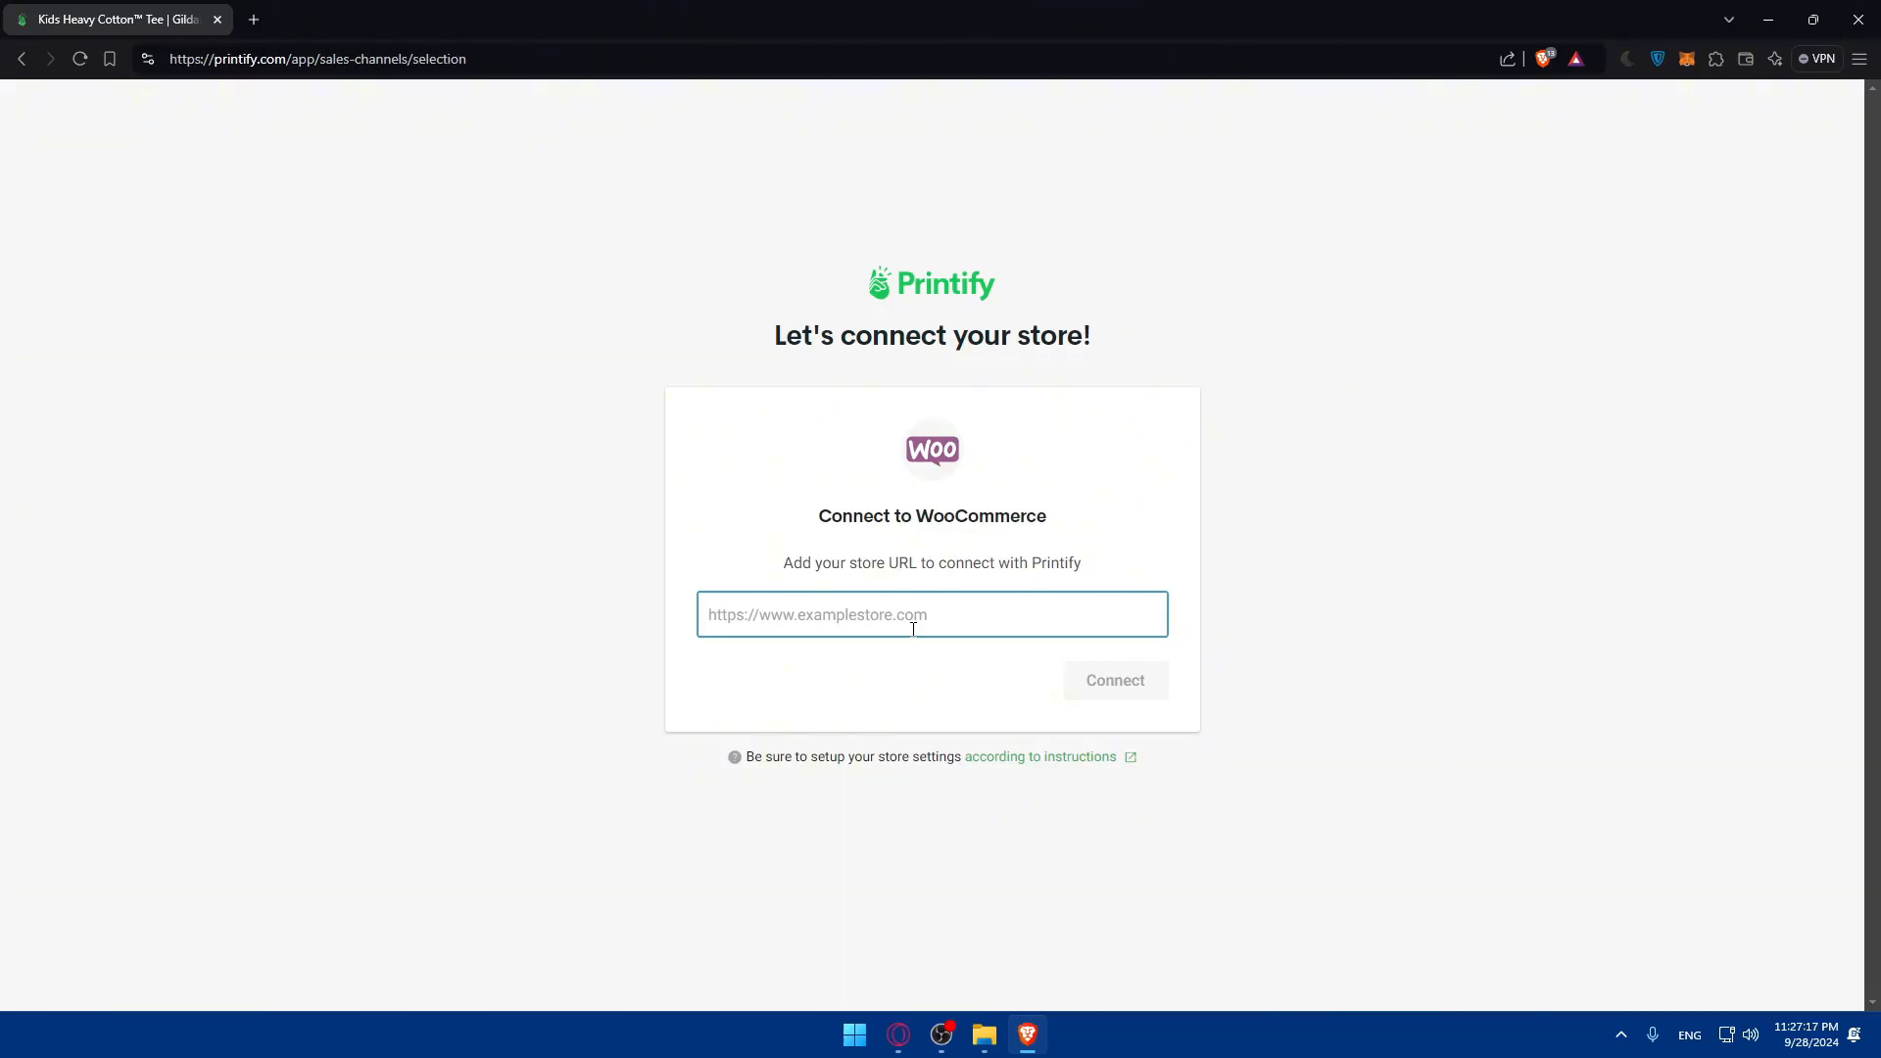
Return to the tee's design editor and save the product again
key("alt+Left")
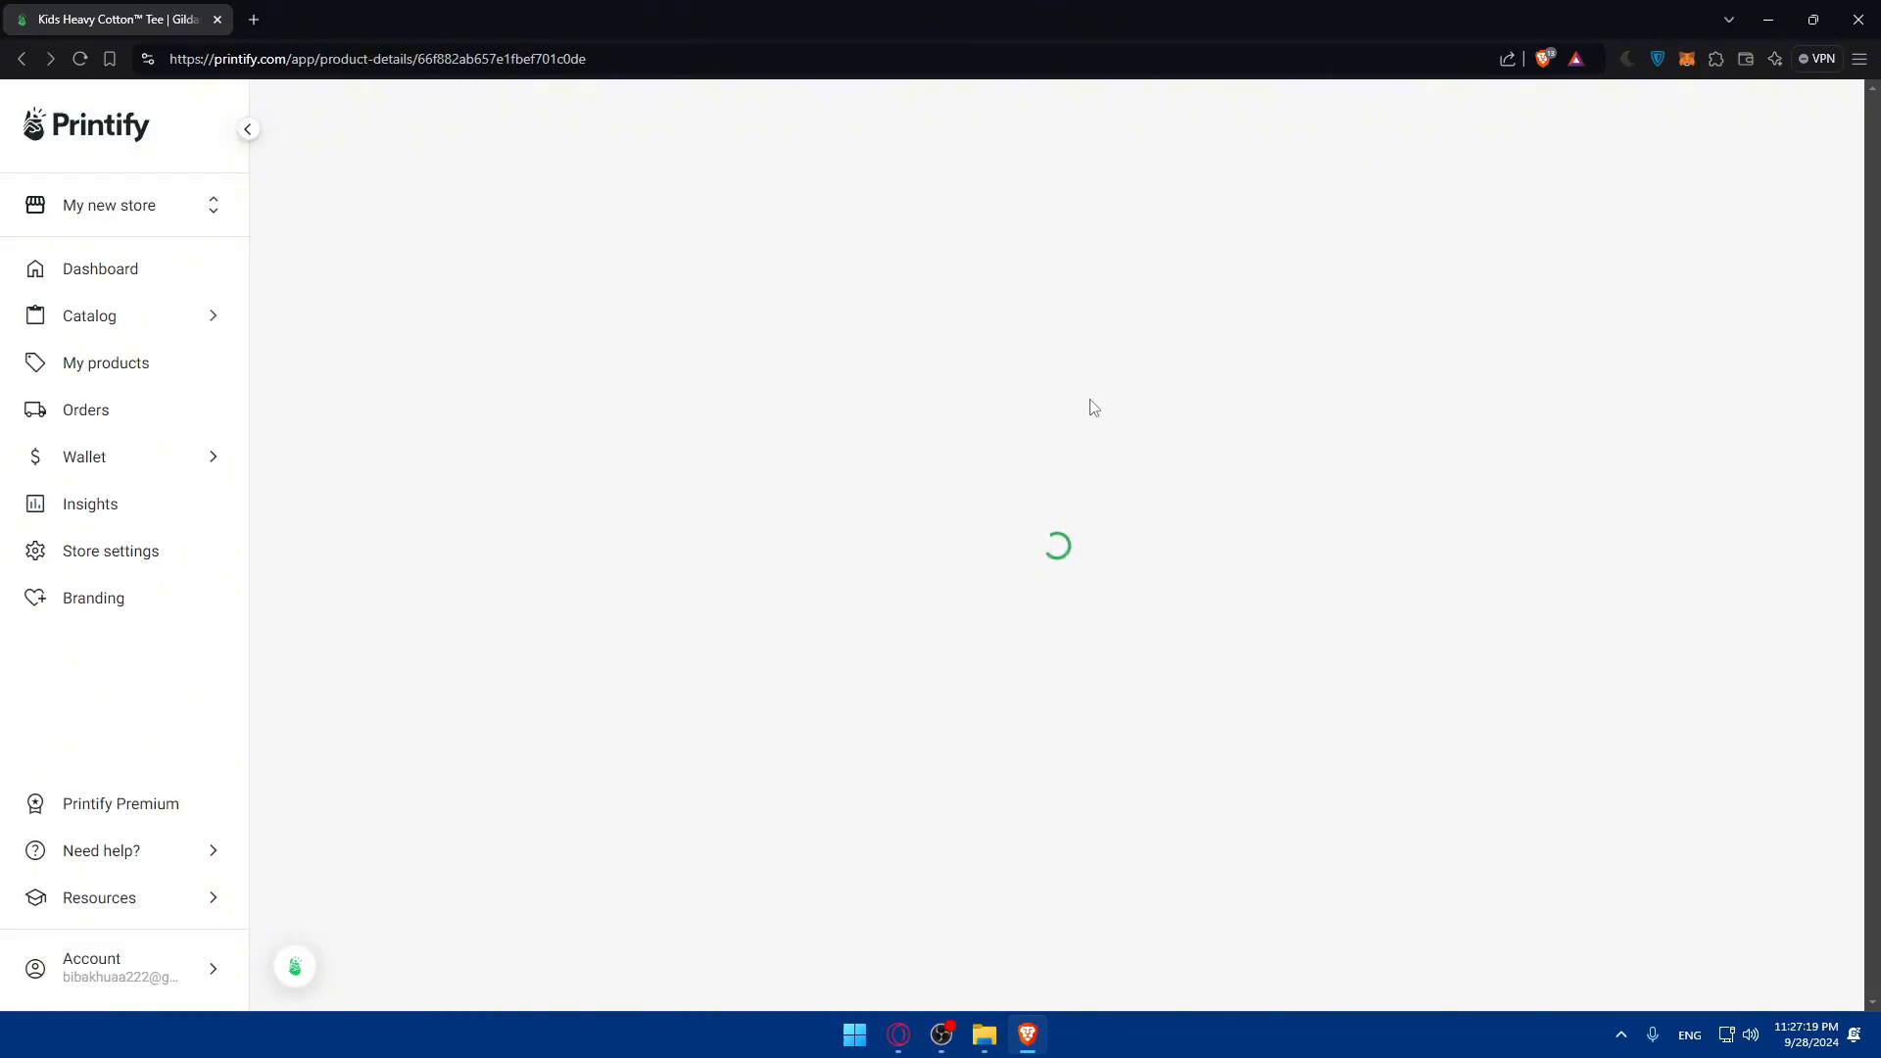
key("alt+Left")
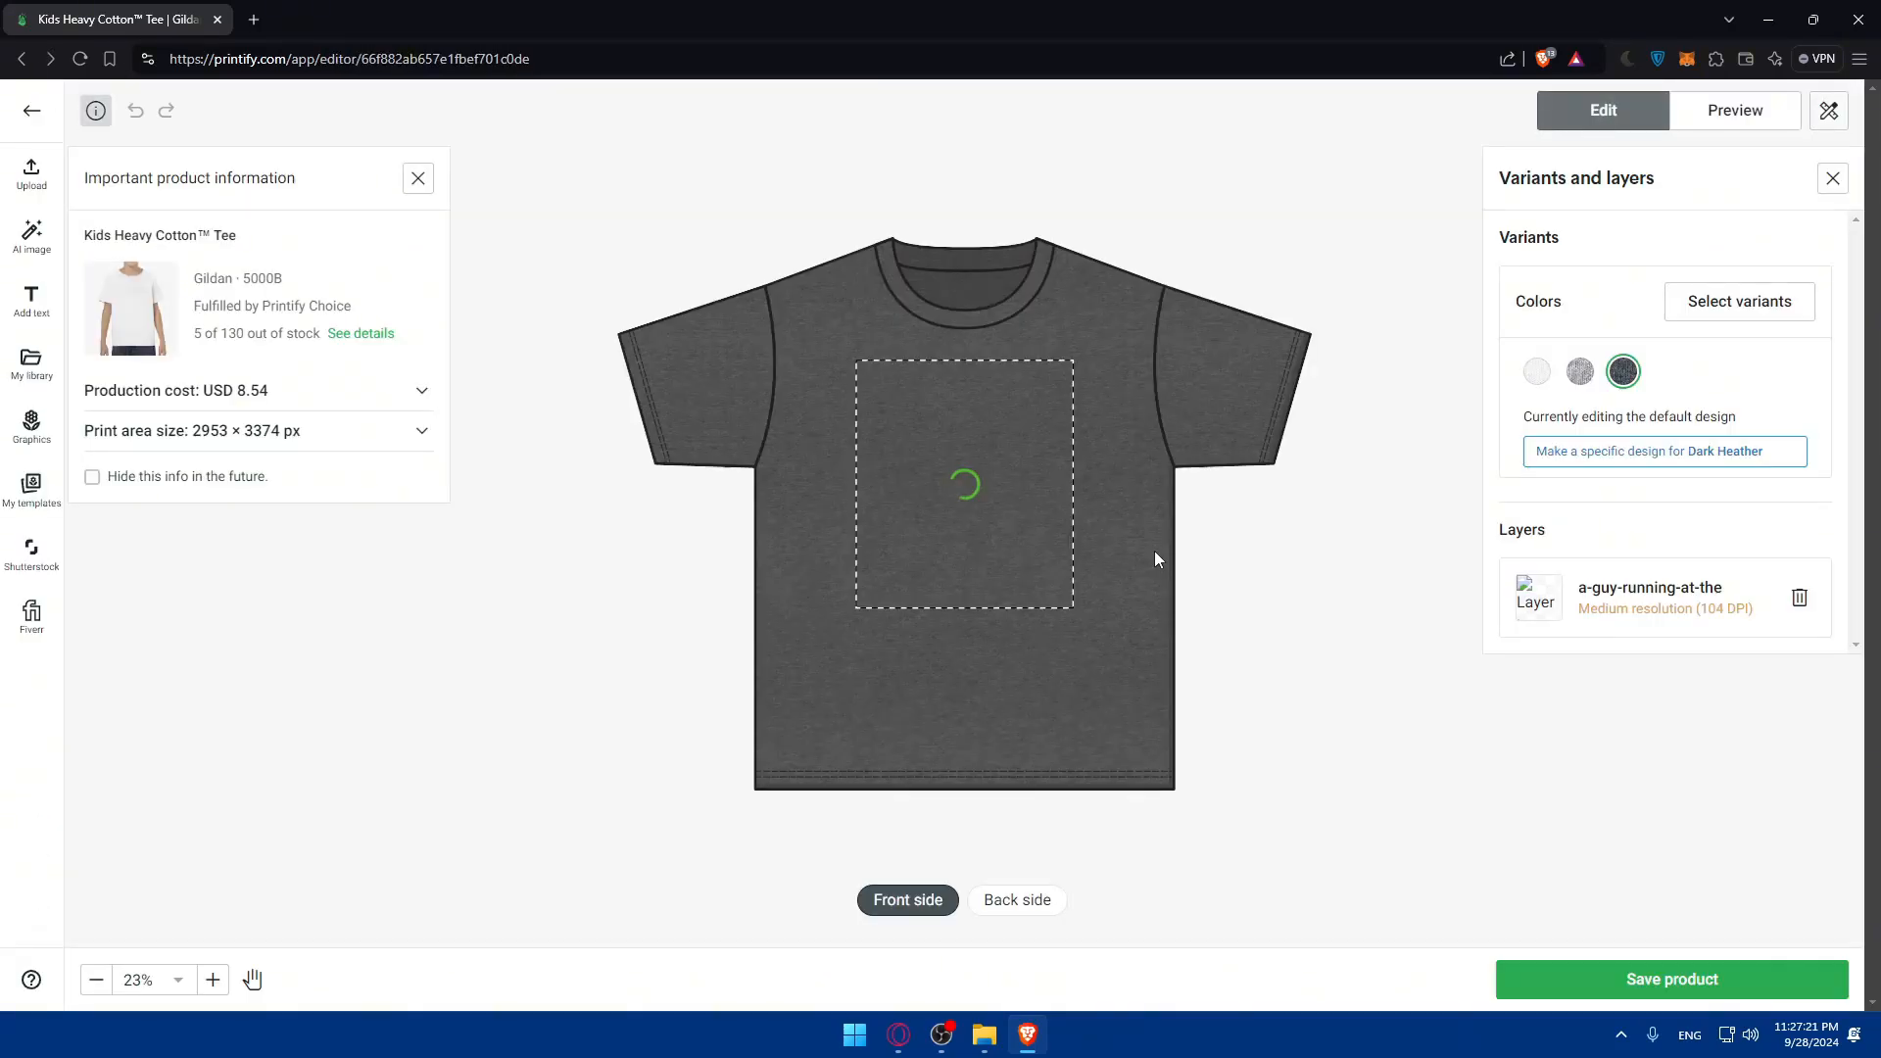
left_click(1584, 981)
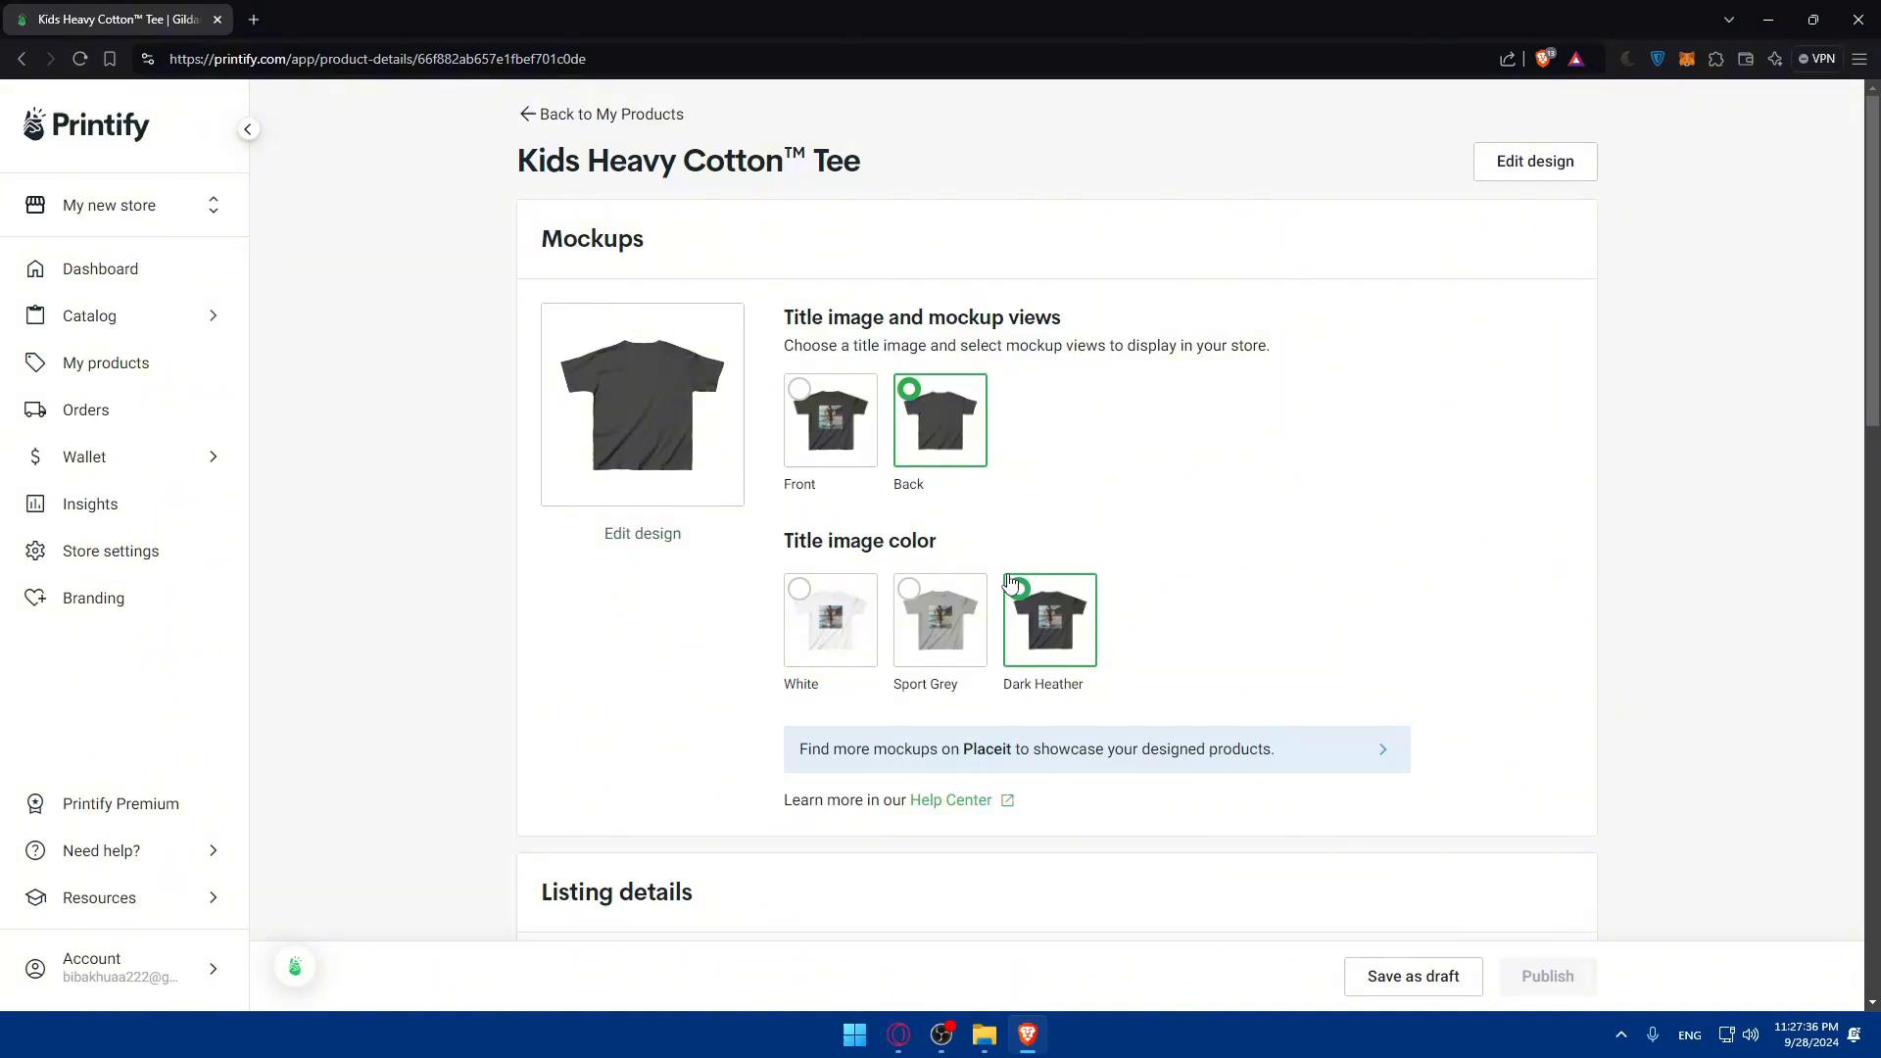
Close the Printify tab, leaving a blank tab open, and minimize the browser
left_click(251, 19)
left_click(217, 19)
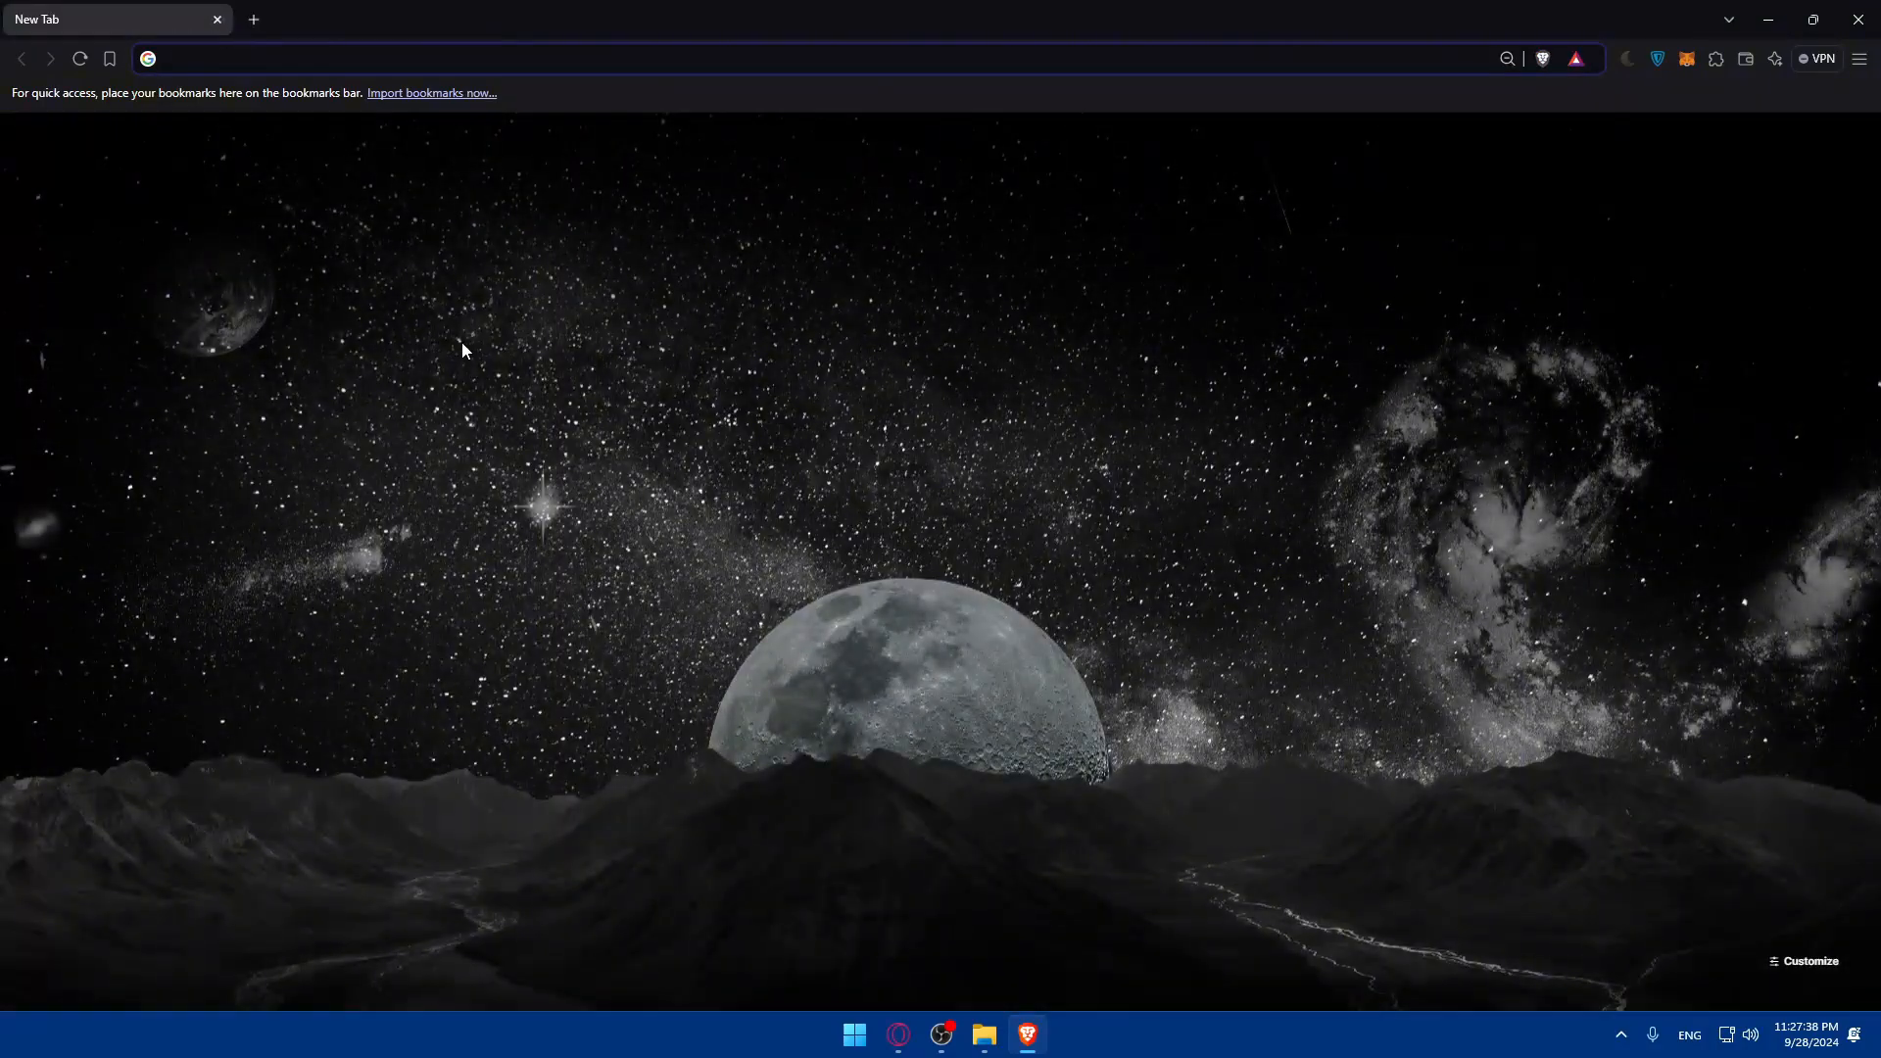
left_click(1768, 19)
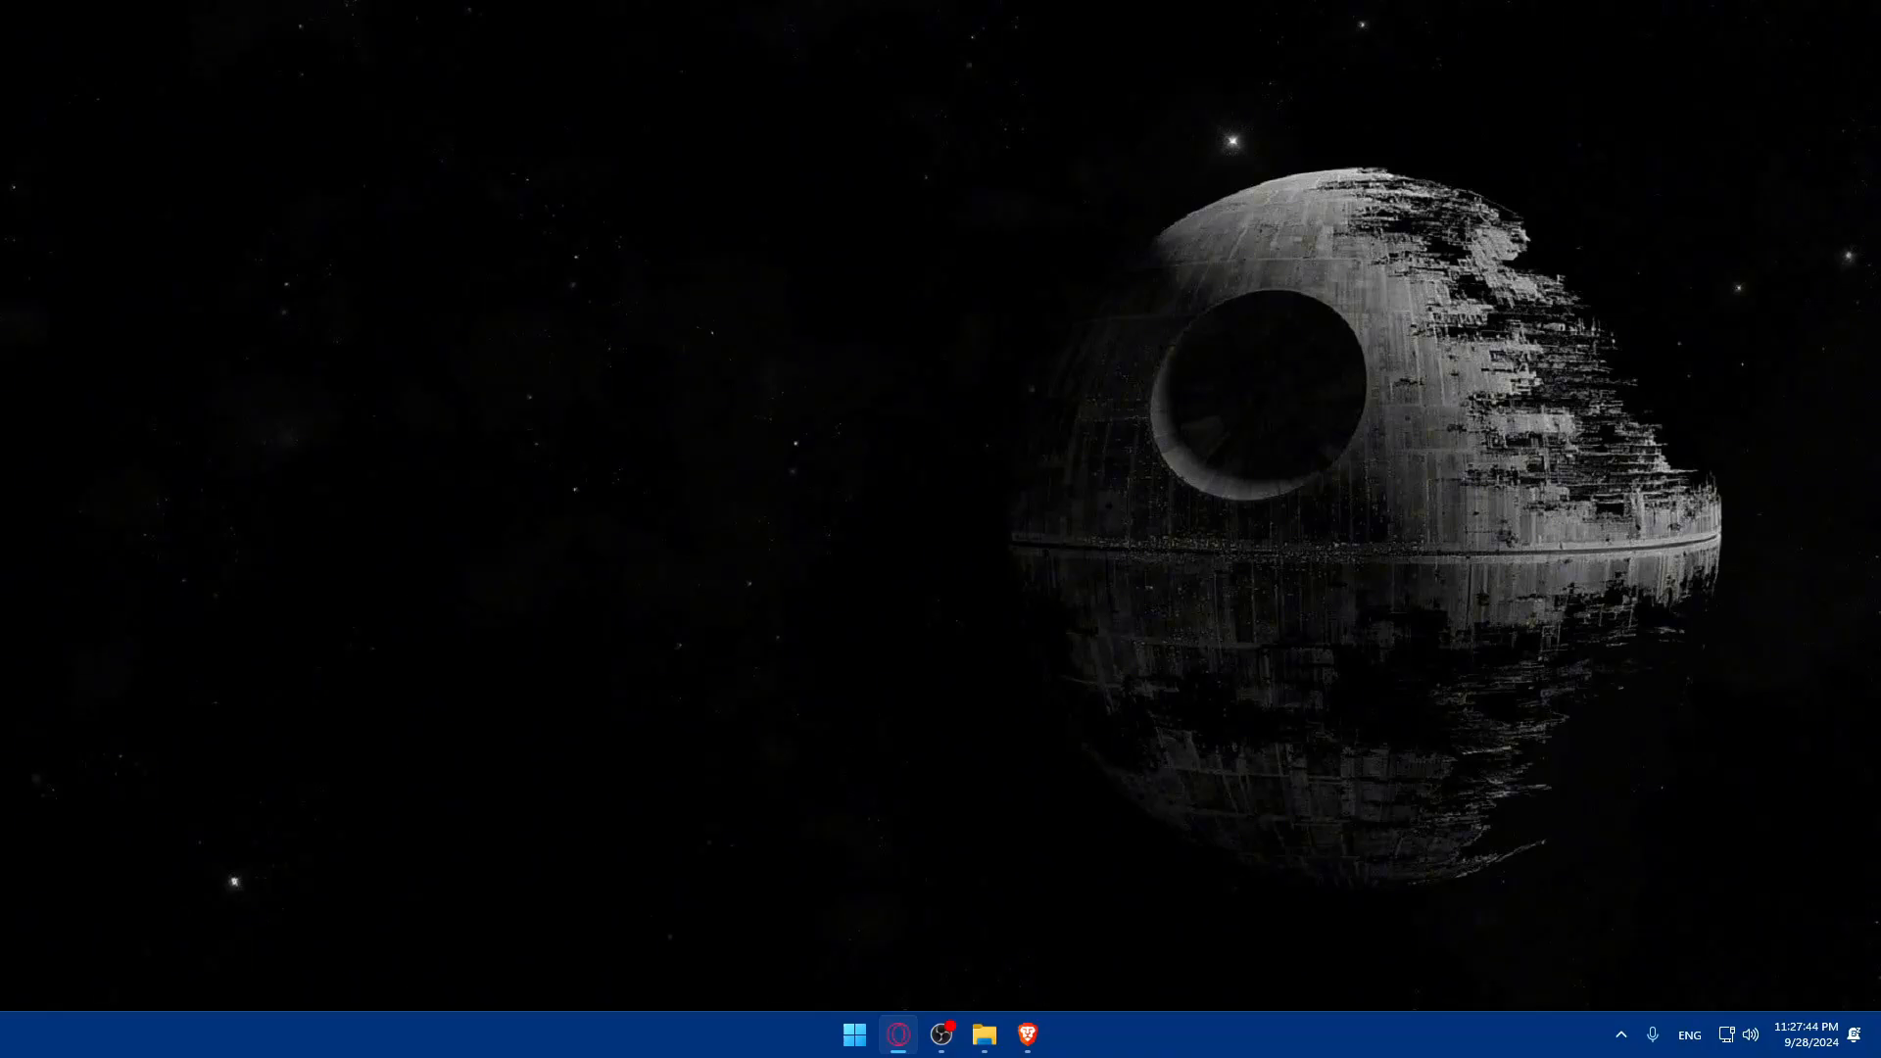
left_click(584, 552)
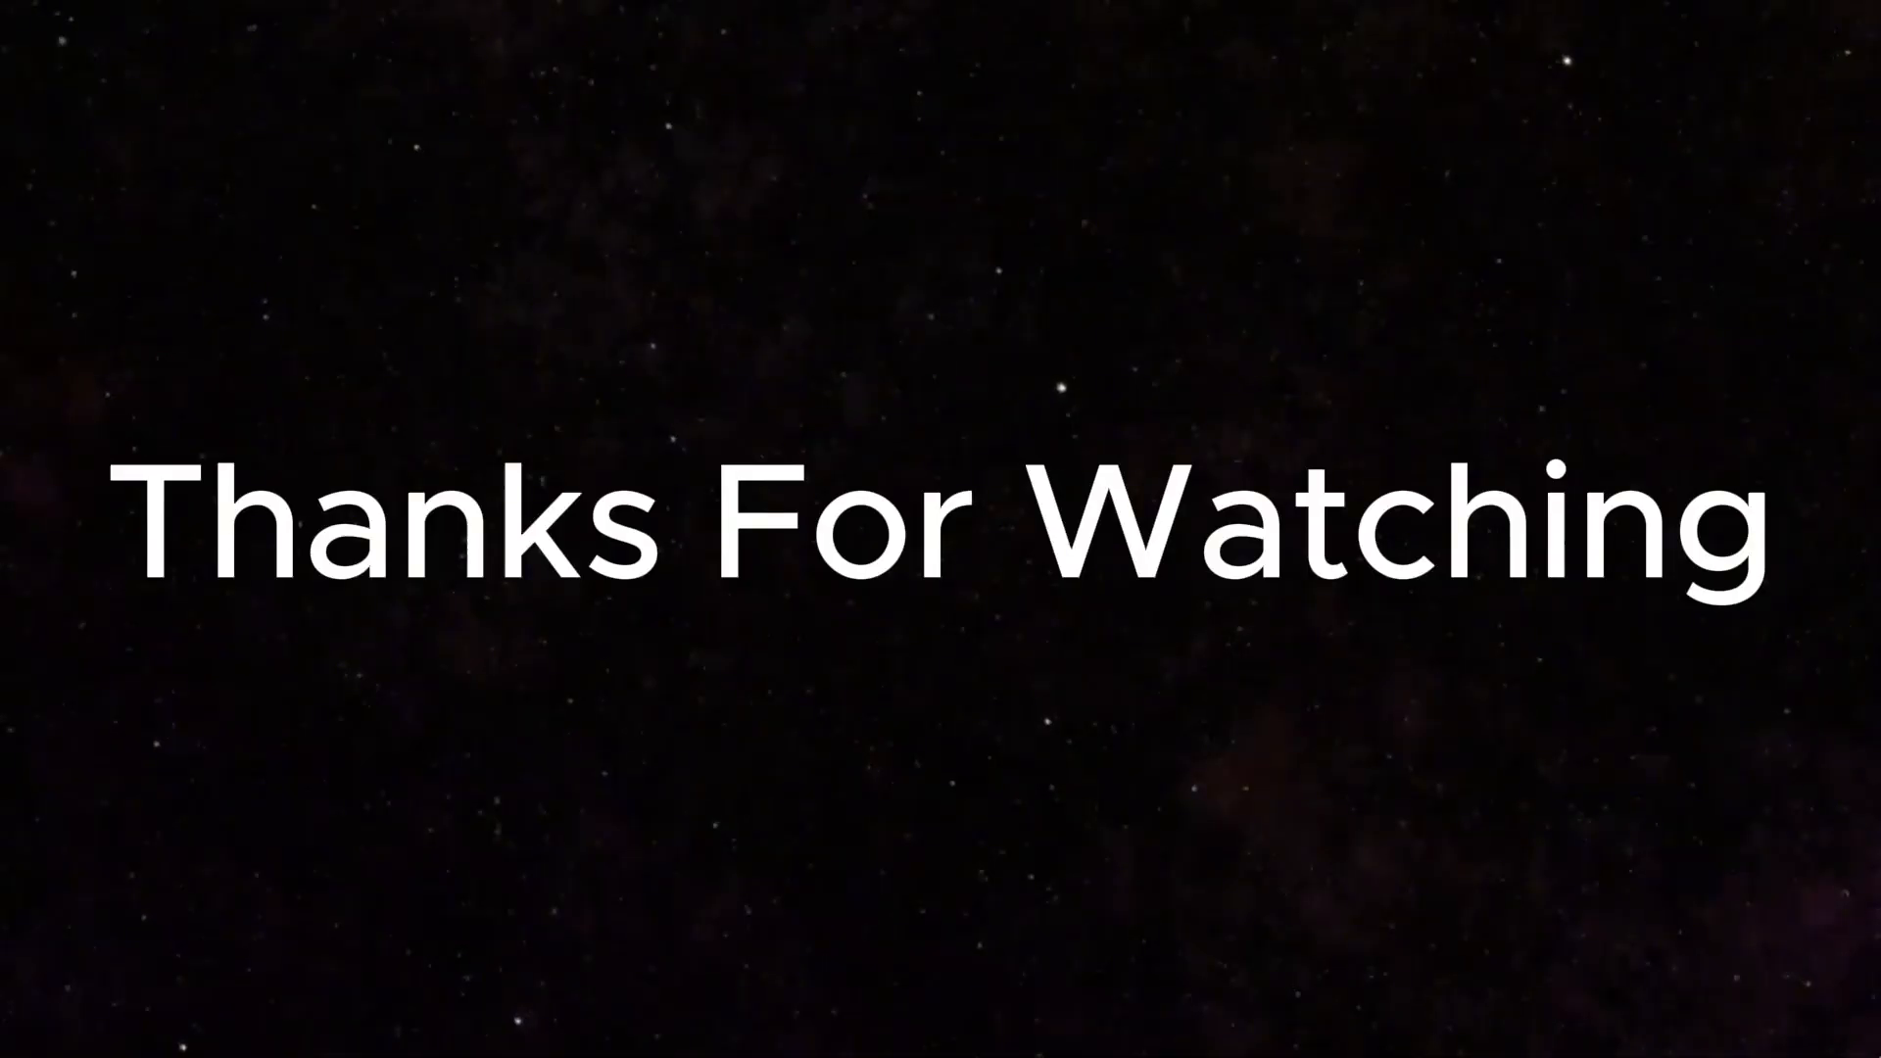